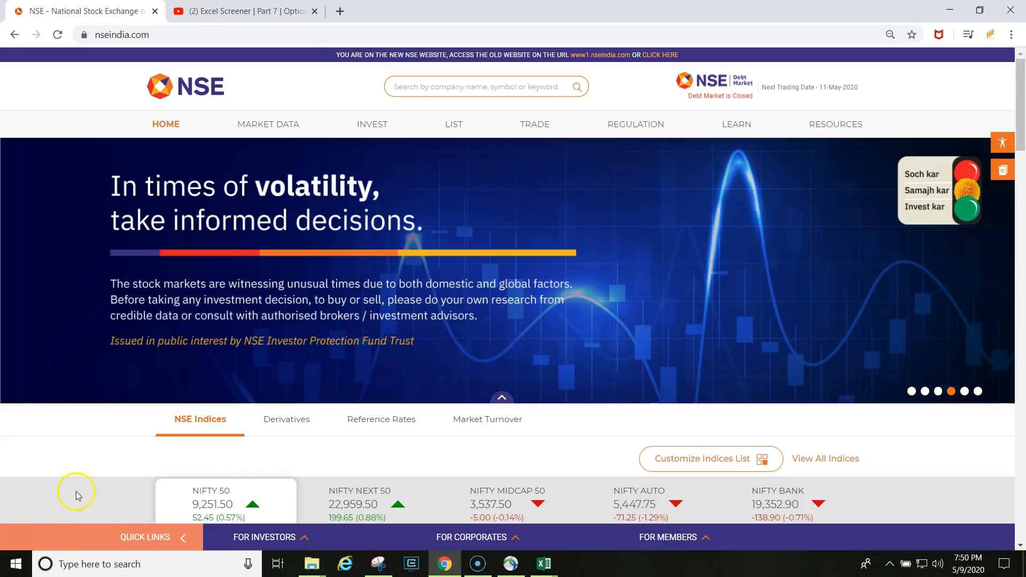
Open the developer tools for the NSE home page and show the network activity.
{"action": "left_click", "coordinate": [98, 447]}
{"action": "scroll", "coordinate": [98, 450], "scroll_direction": "down", "scroll_amount": 6}
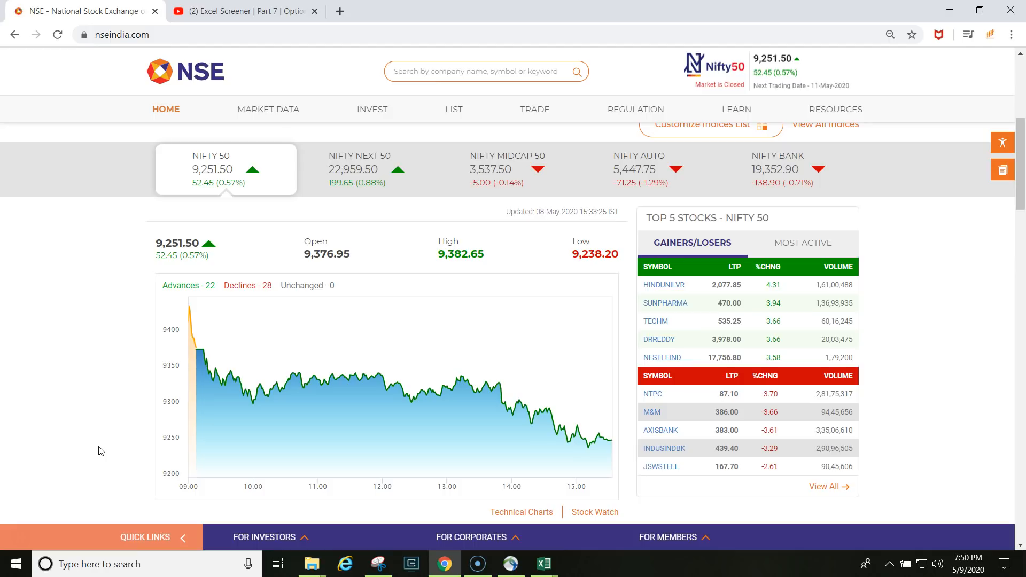
{"action": "right_click", "coordinate": [94, 376]}
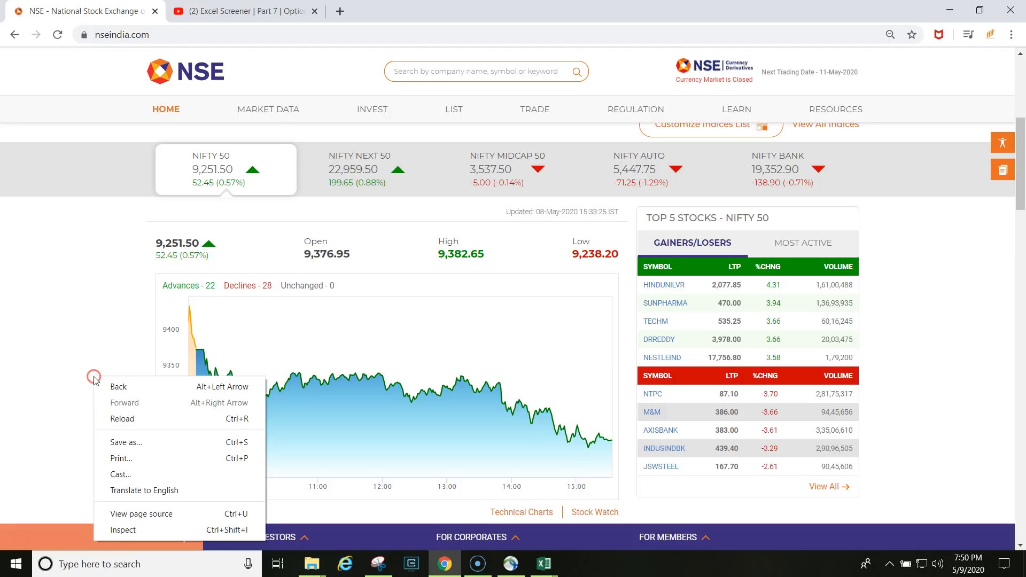
{"action": "left_click", "coordinate": [151, 531]}
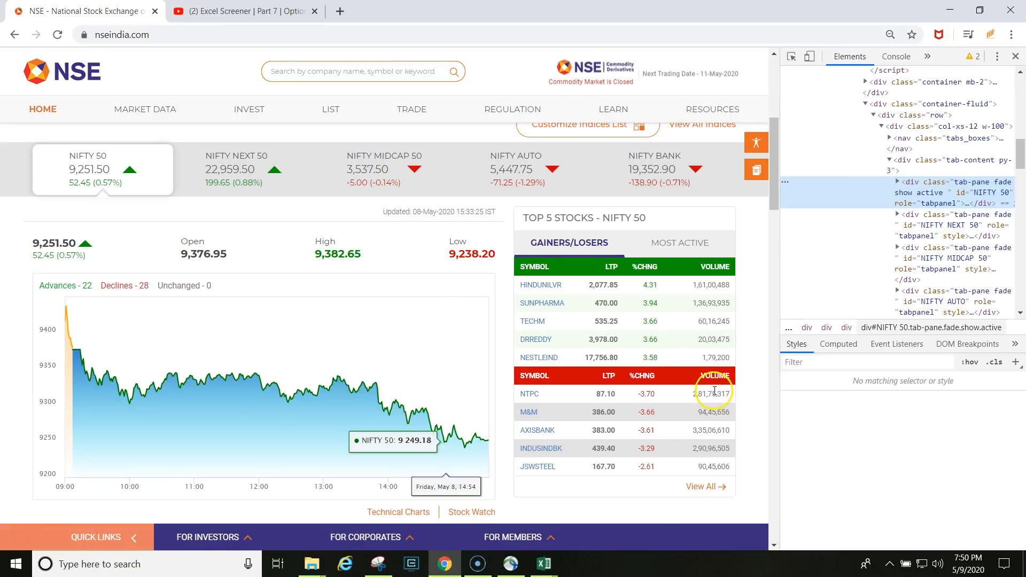
{"action": "left_click", "coordinate": [927, 56]}
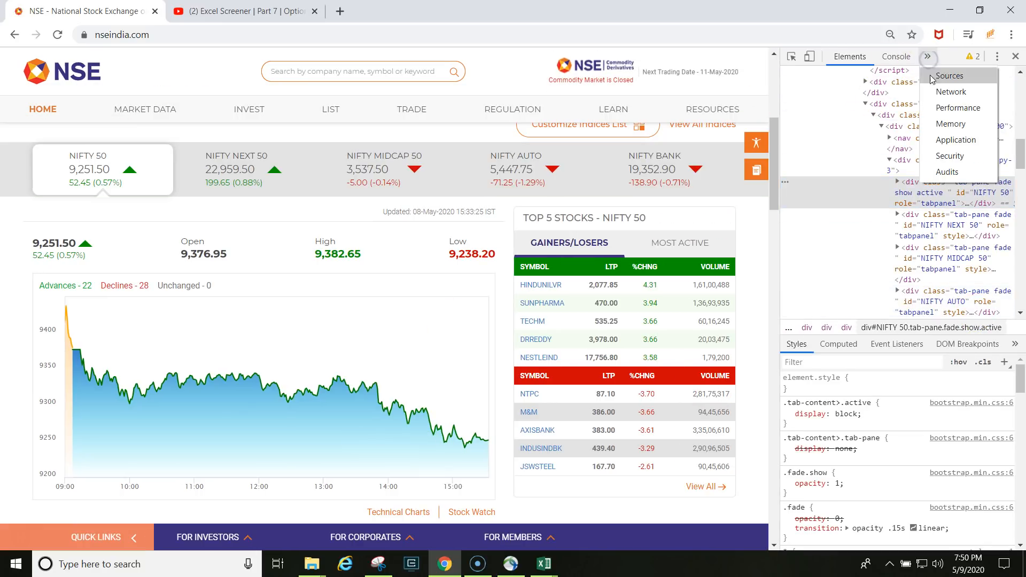
{"action": "left_click", "coordinate": [951, 95]}
Open the Equity & SME Market watch page and widen the developer tools to show the full request details.
{"action": "mouse_move", "coordinate": [158, 110]}
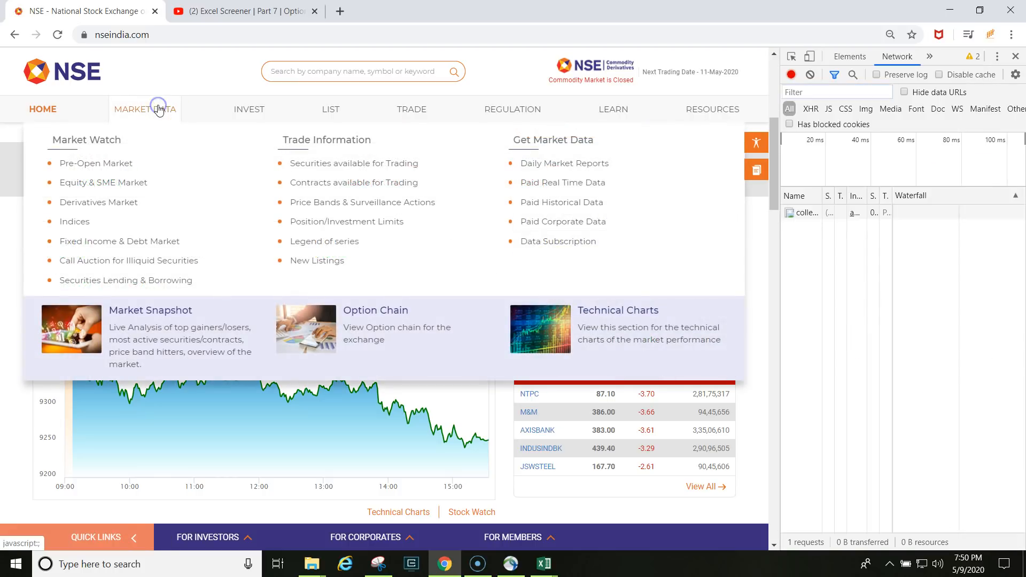
{"action": "left_click", "coordinate": [98, 185]}
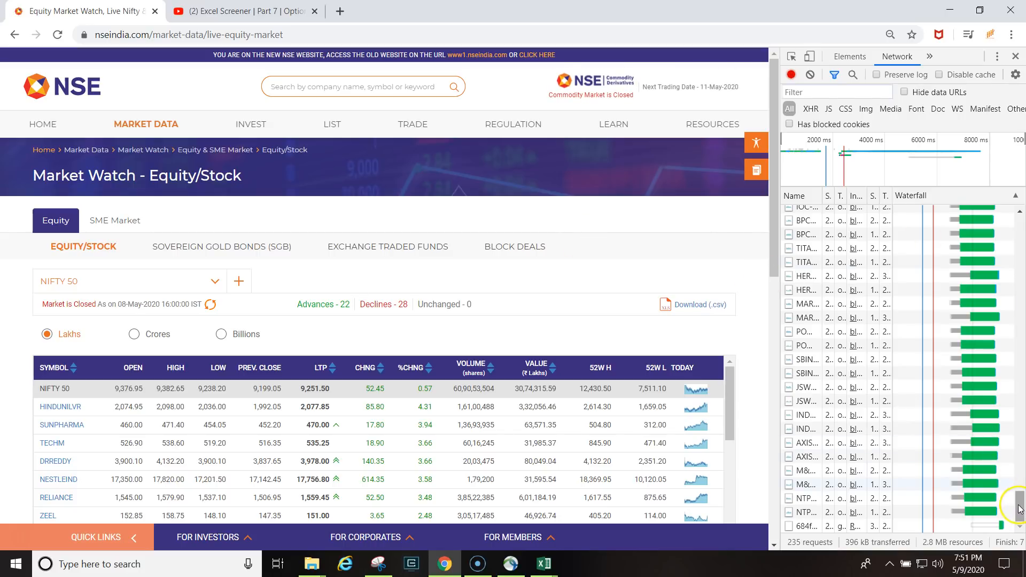
{"action": "left_click_drag", "start_coordinate": [1019, 507], "coordinate": [1022, 208]}
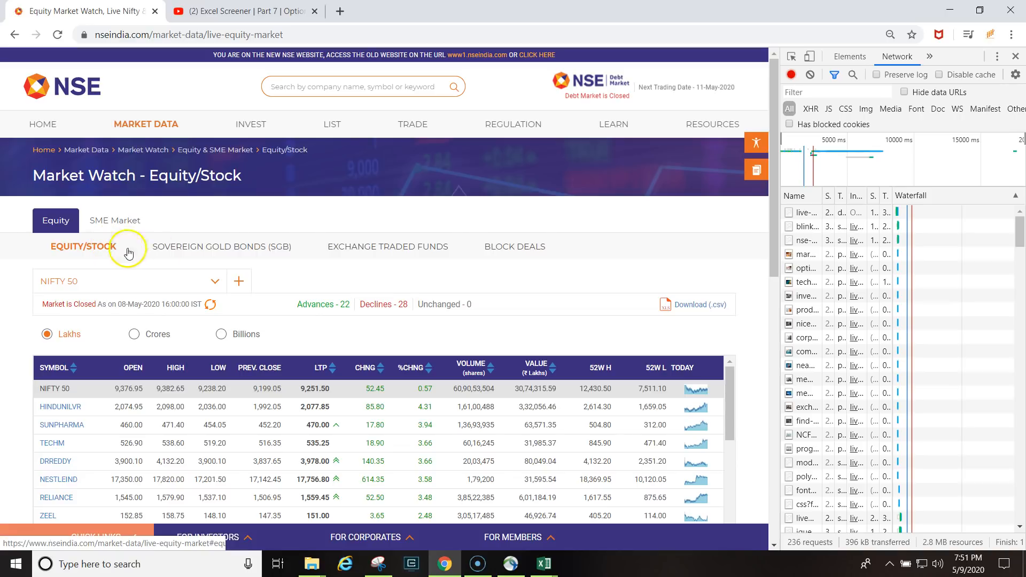
{"action": "left_click_drag", "start_coordinate": [780, 310], "coordinate": [435, 316]}
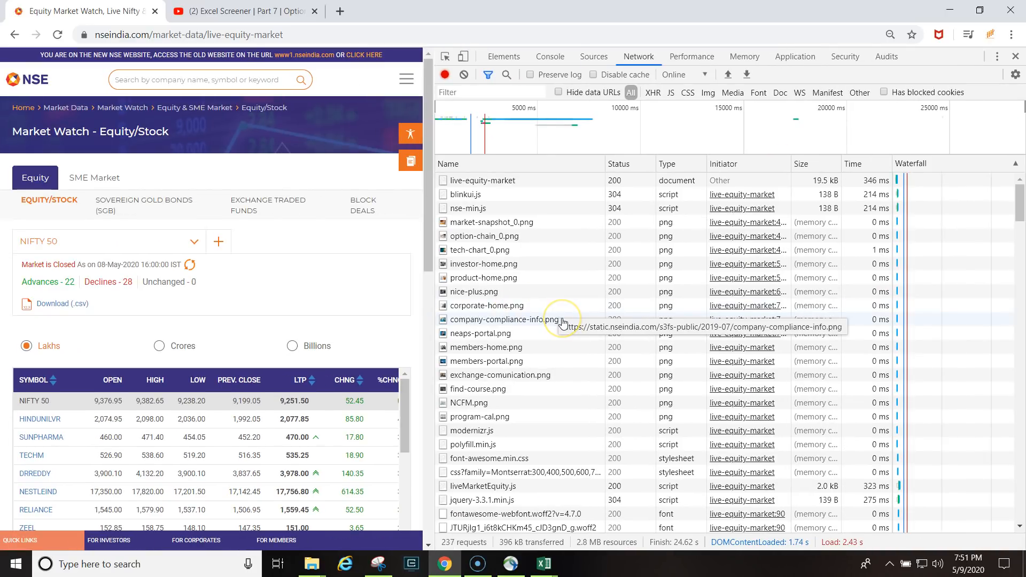
Find the equity-stockIndices?index=NIFTY%2050 request in the network log and view its headers through to the request cookie.
{"action": "scroll", "coordinate": [563, 322], "scroll_direction": "down", "scroll_amount": 10}
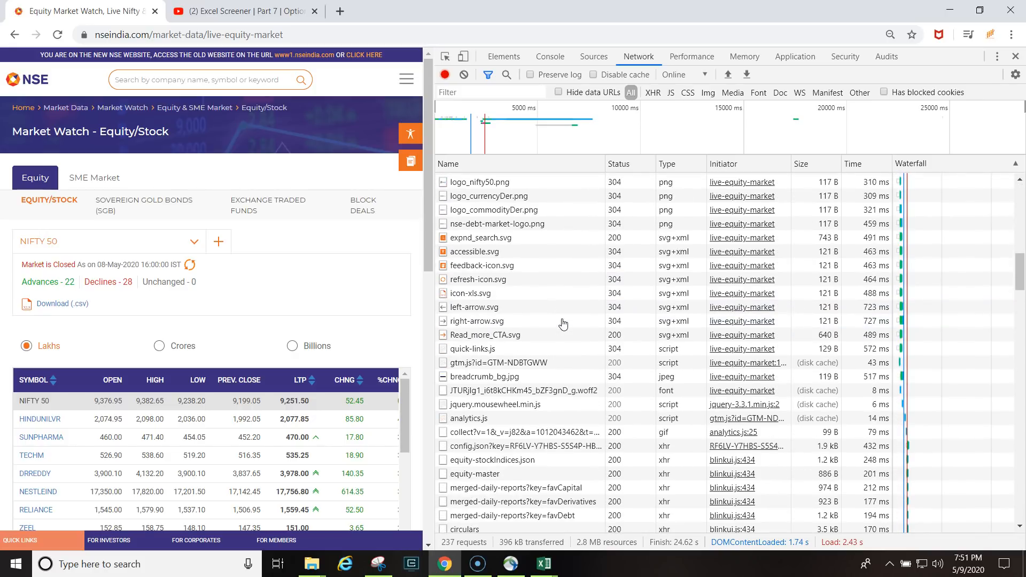
{"action": "scroll", "coordinate": [563, 322], "scroll_direction": "down", "scroll_amount": 5}
{"action": "scroll", "coordinate": [563, 322], "scroll_direction": "down", "scroll_amount": 3}
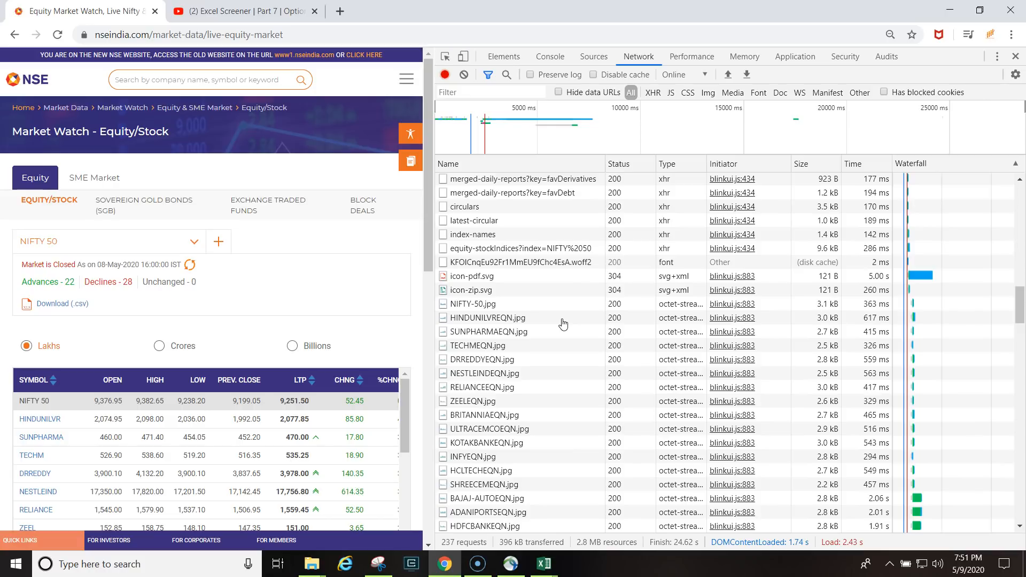
{"action": "left_click", "coordinate": [594, 248]}
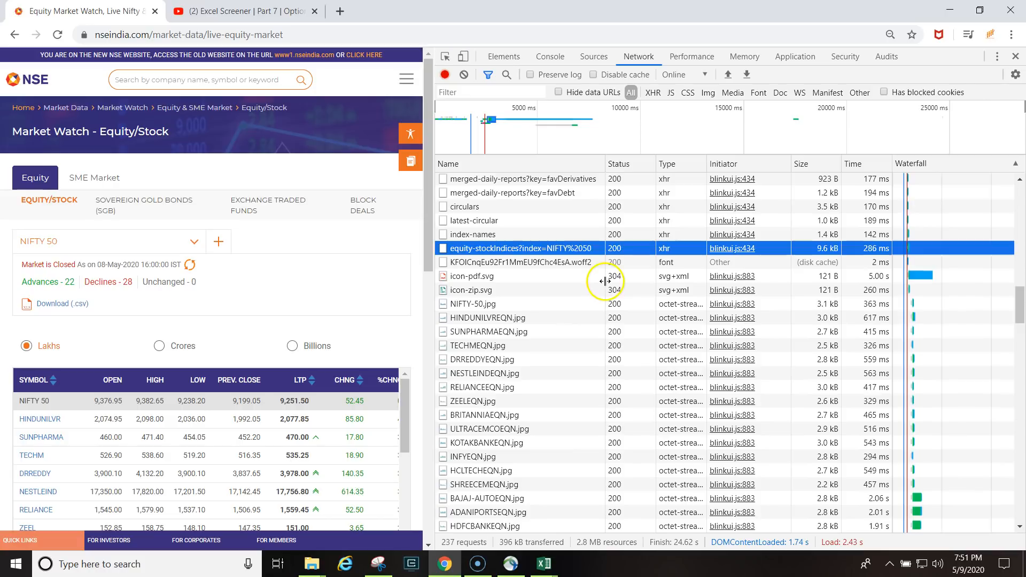
{"action": "left_click", "coordinate": [509, 249]}
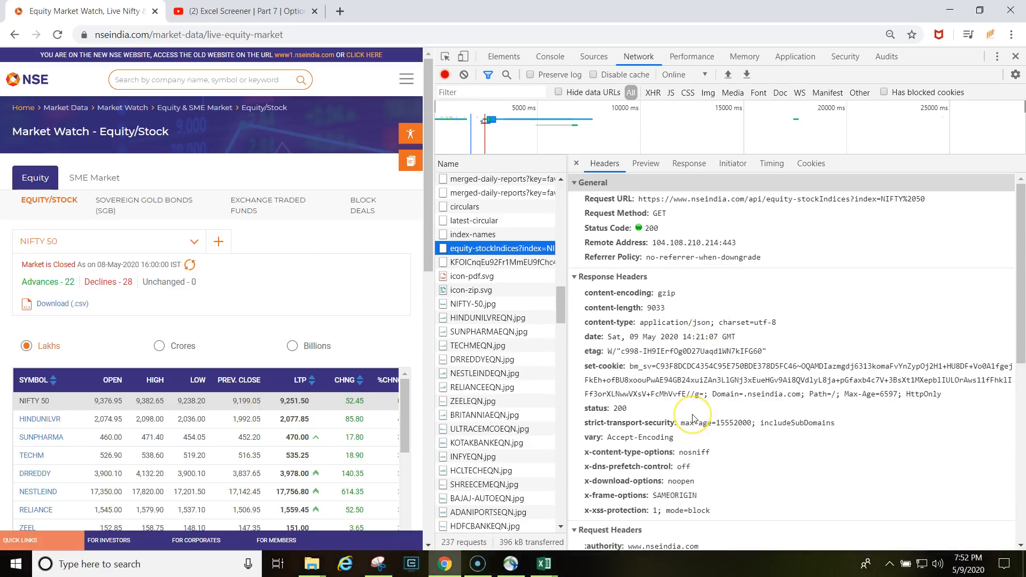
{"action": "scroll", "coordinate": [694, 418], "scroll_direction": "down", "scroll_amount": 7}
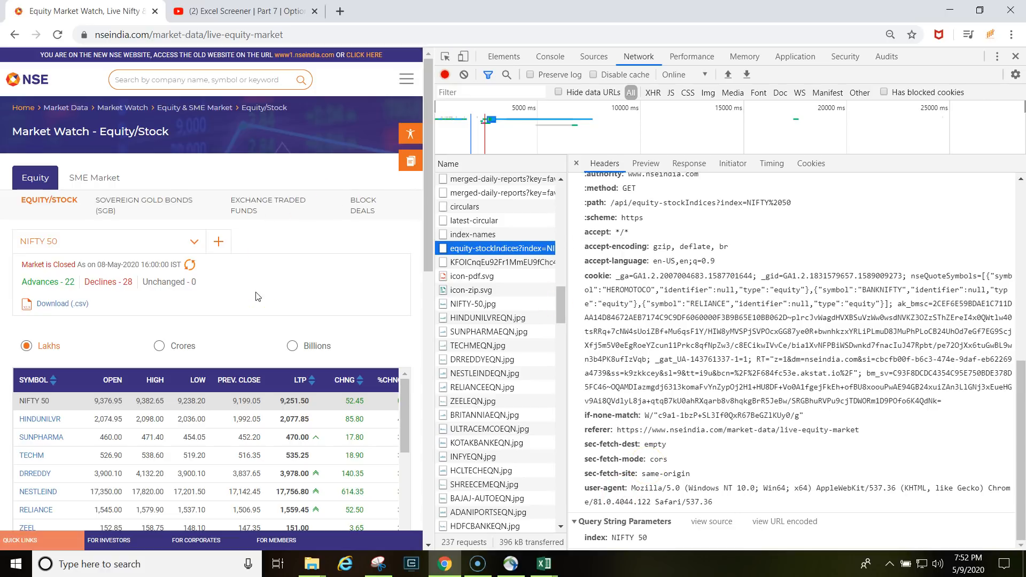
Switch to the Book1 workbook in Excel and rename Sheet1 as Cookie.
{"action": "left_click", "coordinate": [544, 564]}
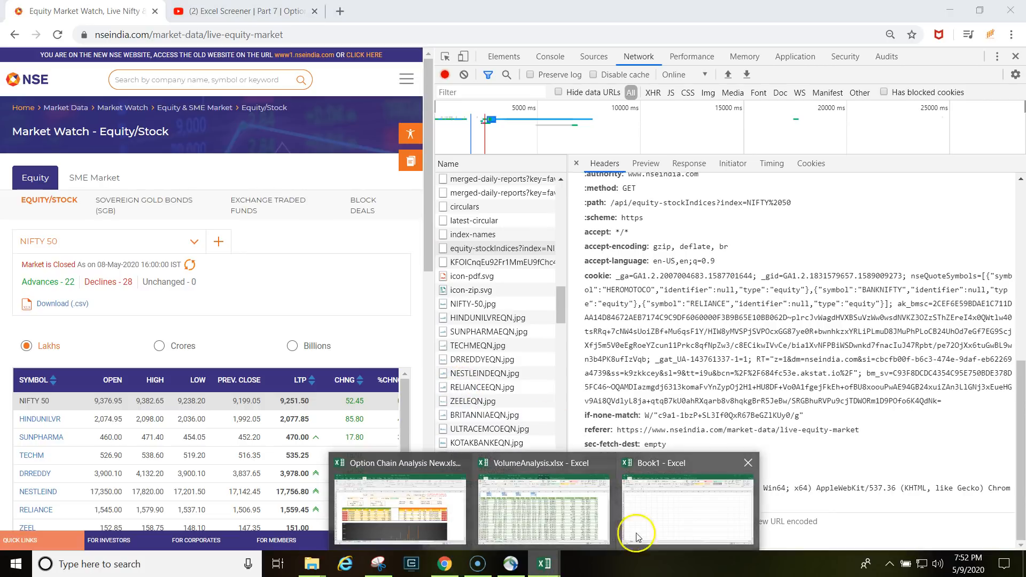
{"action": "left_click", "coordinate": [636, 536]}
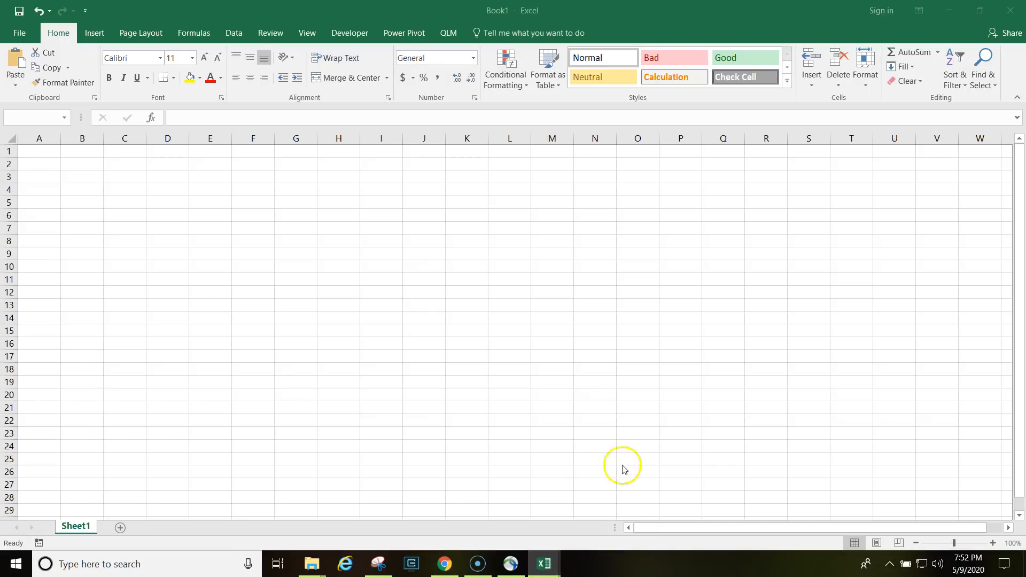
{"action": "left_click", "coordinate": [200, 230]}
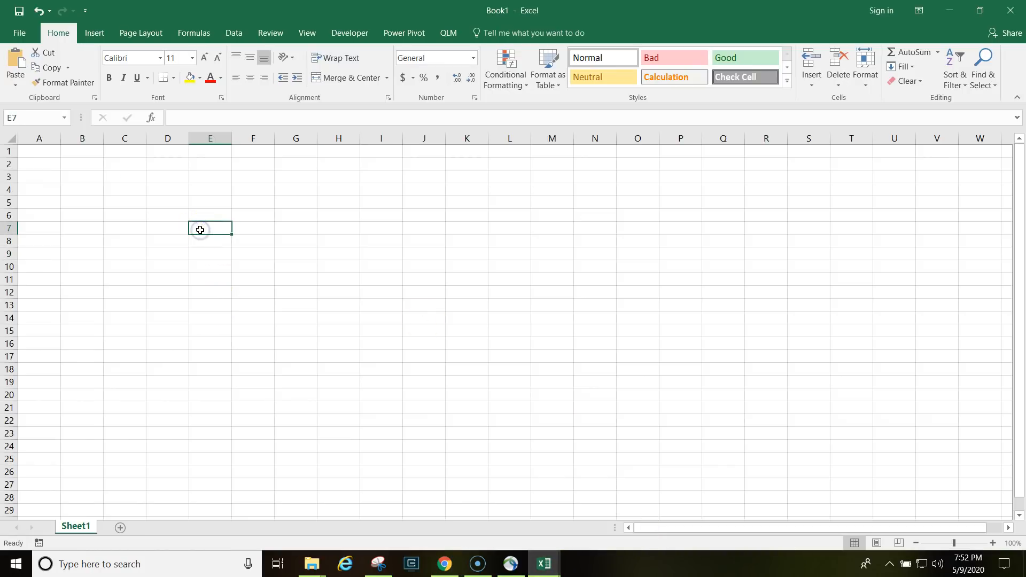
{"action": "double_click", "coordinate": [77, 527]}
{"action": "type", "text": "Cookie"}
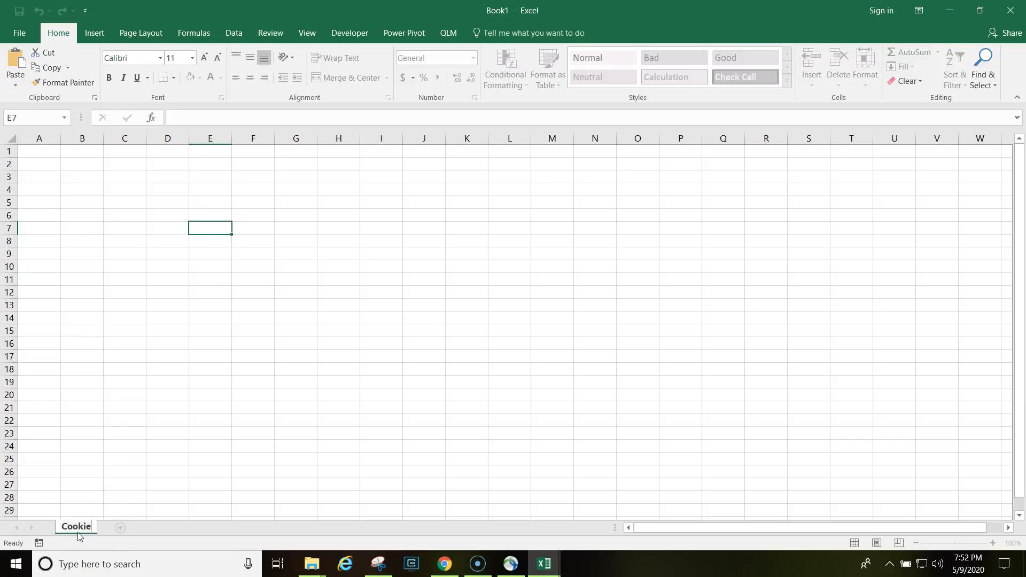
{"action": "key", "text": "Return"}
Enter the column heading Cookie in cell A1.
{"action": "left_click", "coordinate": [40, 161]}
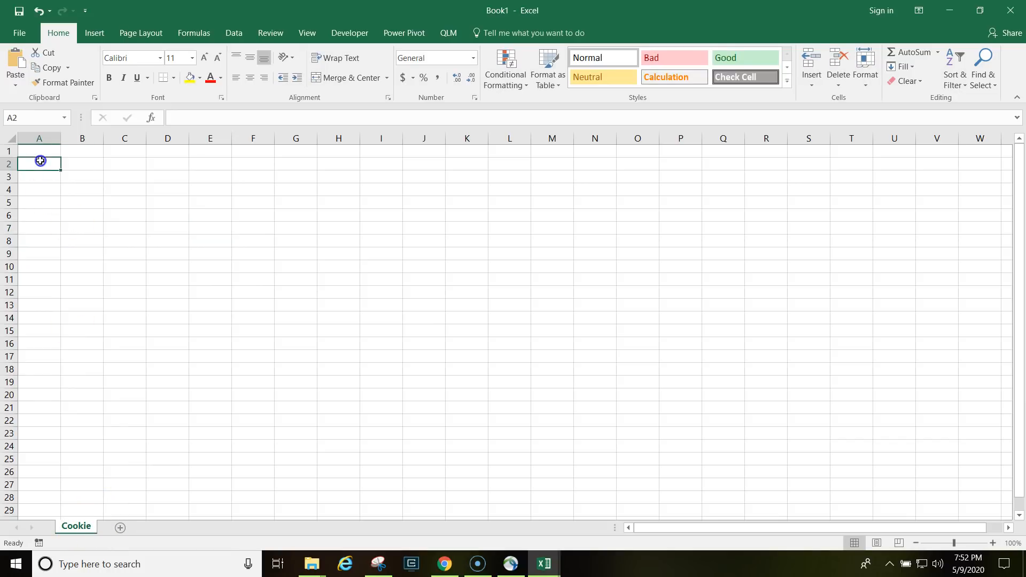
{"action": "key", "text": "Up"}
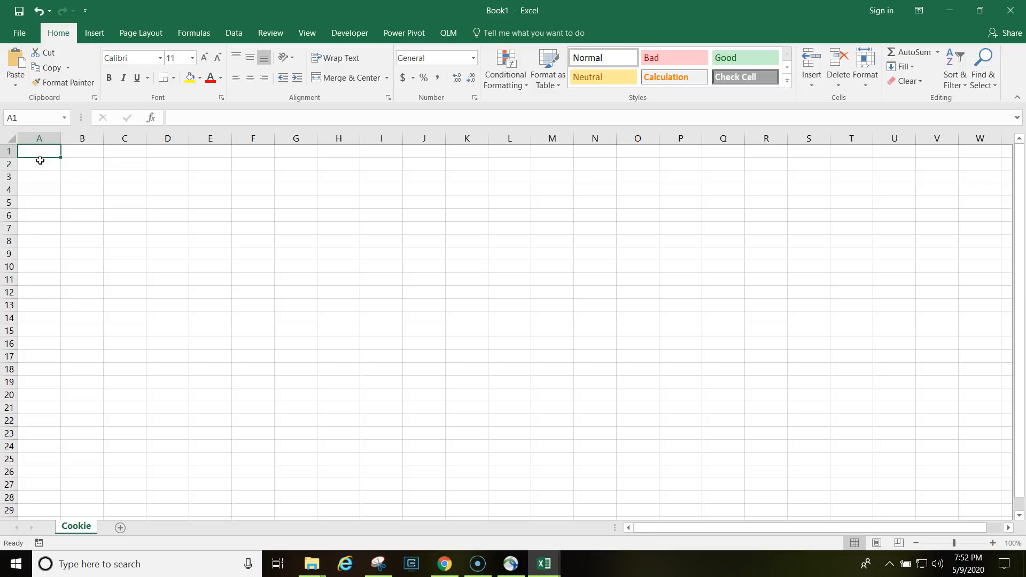
{"action": "type", "text": "Cookie"}
{"action": "key", "text": "Return"}
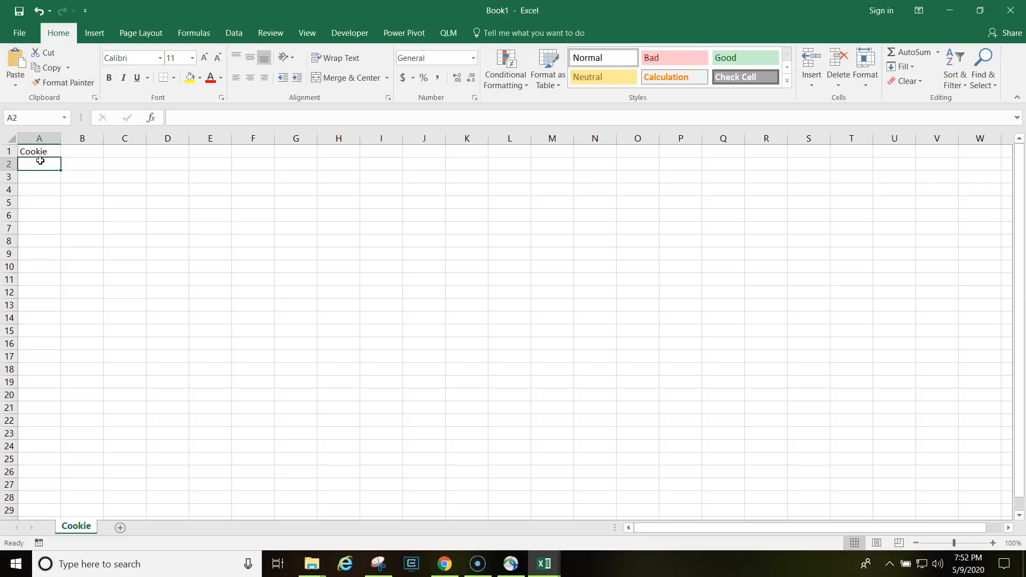
Switch back to Chrome and examine the bm_sv value in the set-cookie response header of the equity-stockIndices request.
{"action": "key", "text": "alt+Tab"}
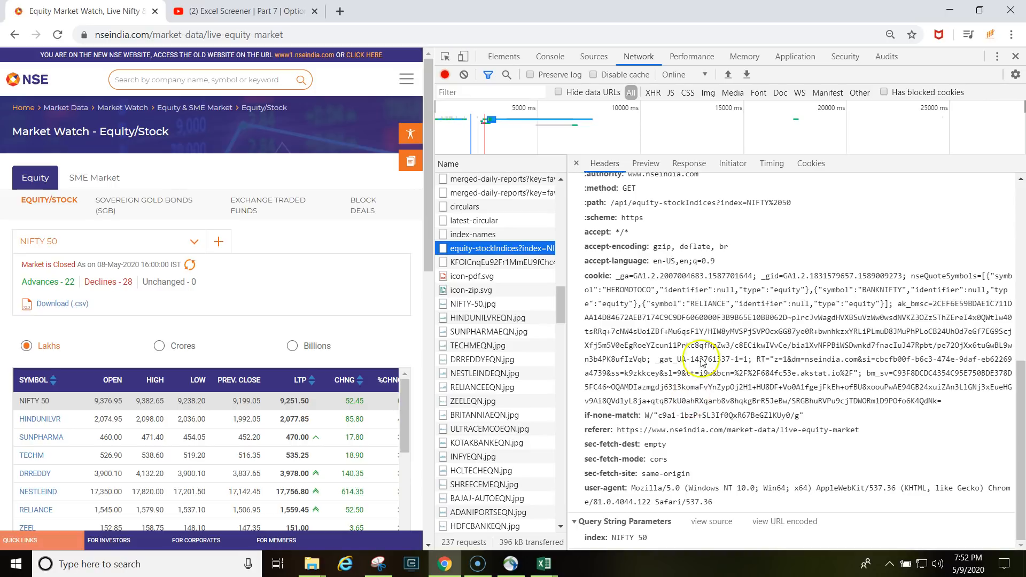
{"action": "scroll", "coordinate": [703, 332], "scroll_direction": "up", "scroll_amount": 1}
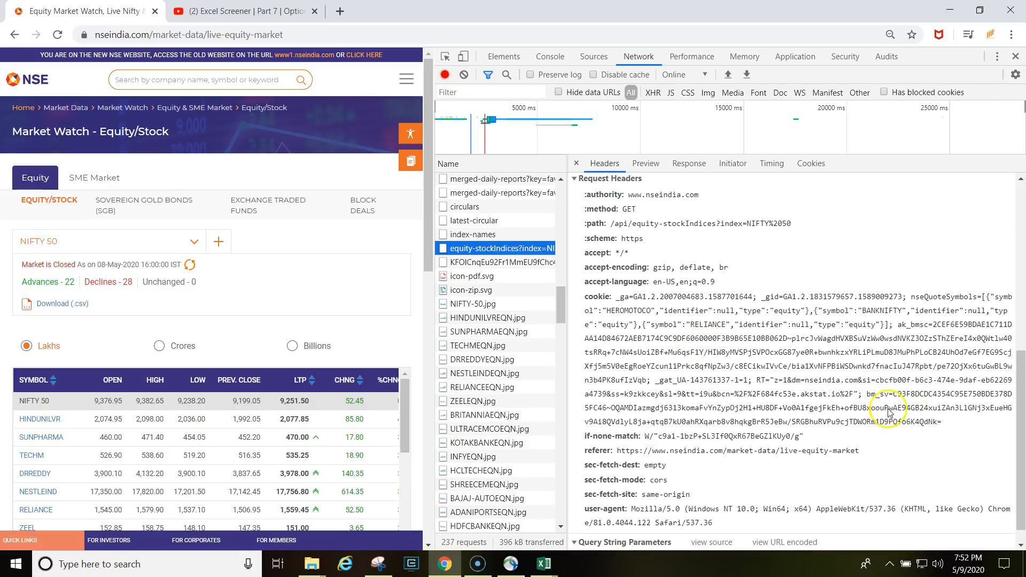
{"action": "scroll", "coordinate": [762, 351], "scroll_direction": "up", "scroll_amount": 6}
{"action": "scroll", "coordinate": [761, 351], "scroll_direction": "down", "scroll_amount": 1}
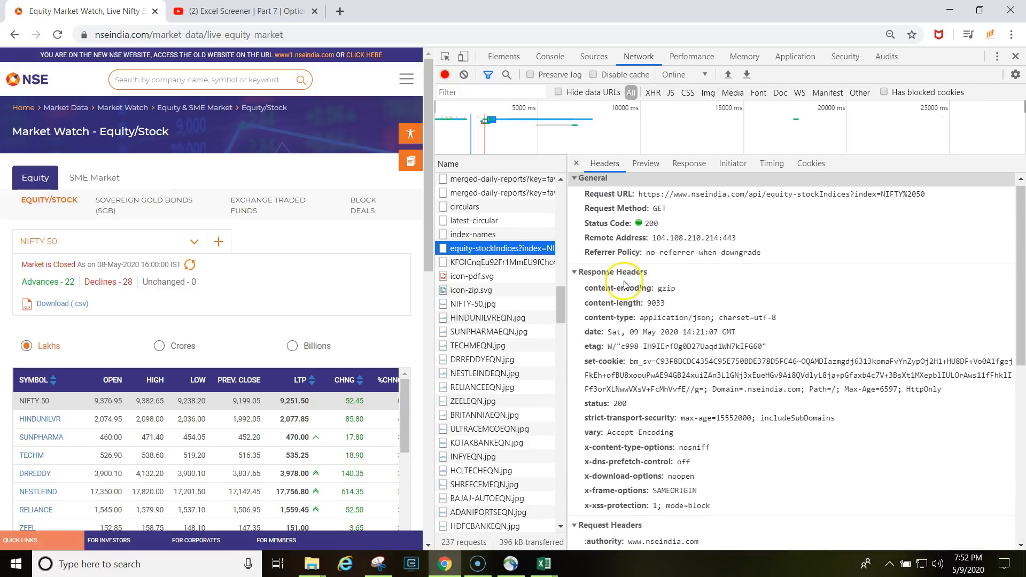
{"action": "left_click_drag", "start_coordinate": [655, 362], "coordinate": [698, 394]}
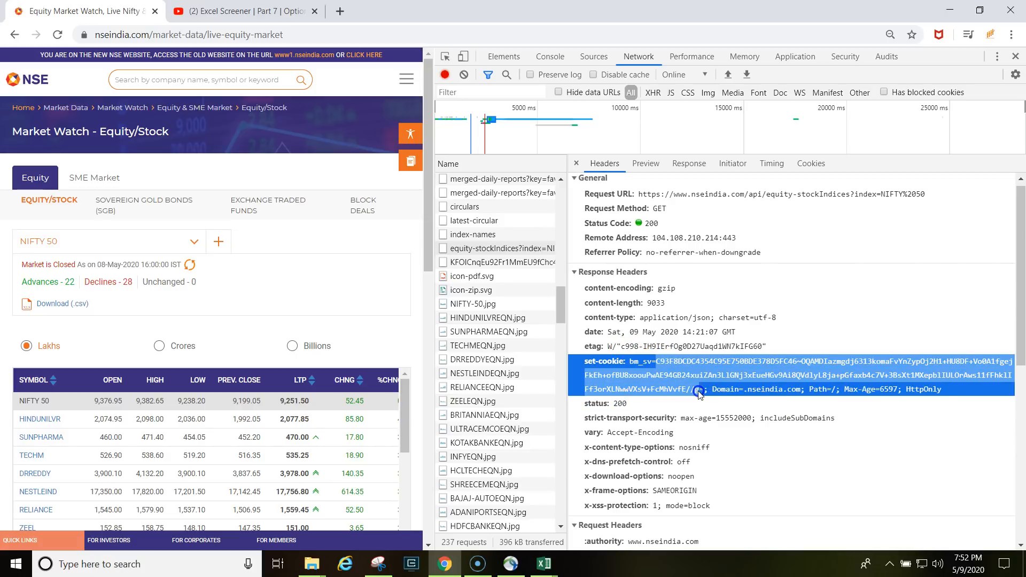
{"action": "left_click_drag", "start_coordinate": [701, 395], "coordinate": [707, 398]}
Copy the bm_sv token from the request headers' cookie entry and paste it into cell A2 of the Excel Cookie sheet.
{"action": "scroll", "coordinate": [707, 398], "scroll_direction": "down", "scroll_amount": 6}
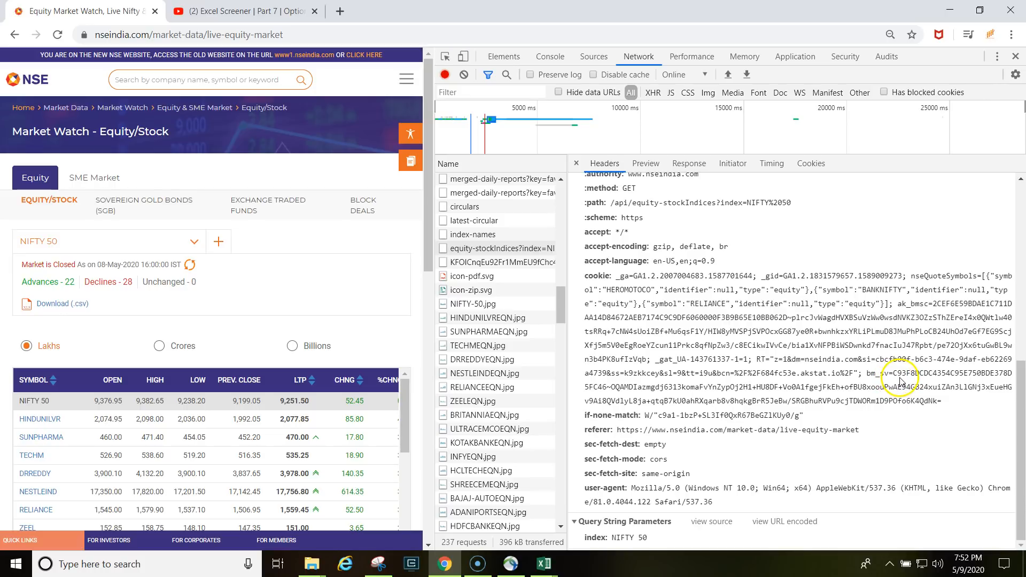
{"action": "triple_click", "coordinate": [943, 407]}
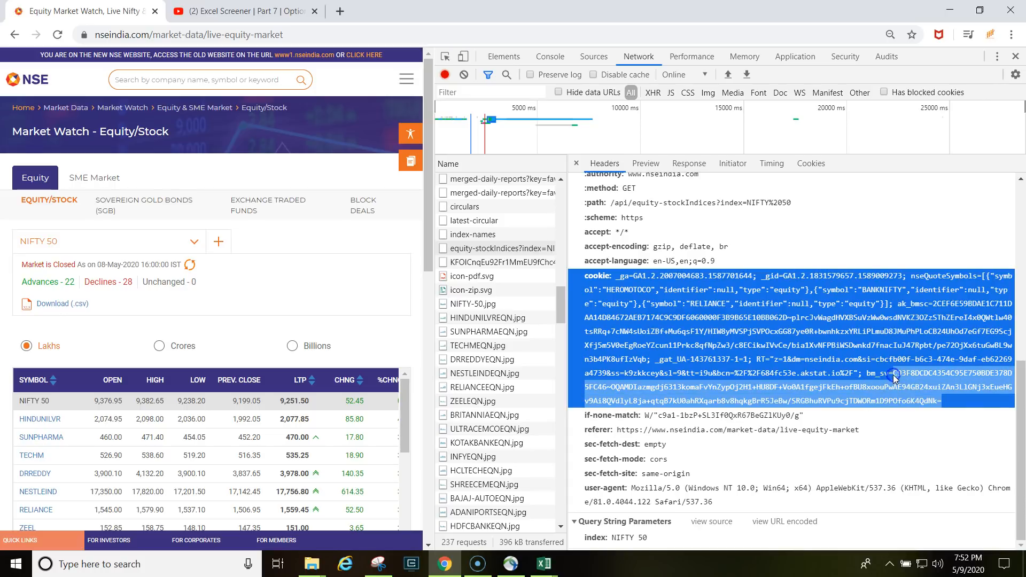
{"action": "scroll", "coordinate": [845, 273], "scroll_direction": "up", "scroll_amount": 6}
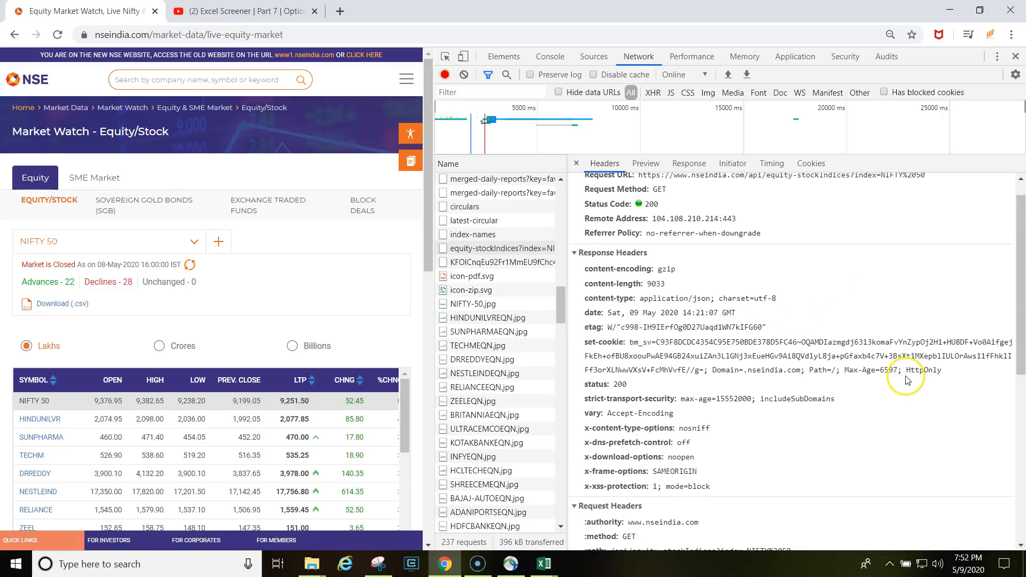
{"action": "scroll", "coordinate": [705, 377], "scroll_direction": "down", "scroll_amount": 6}
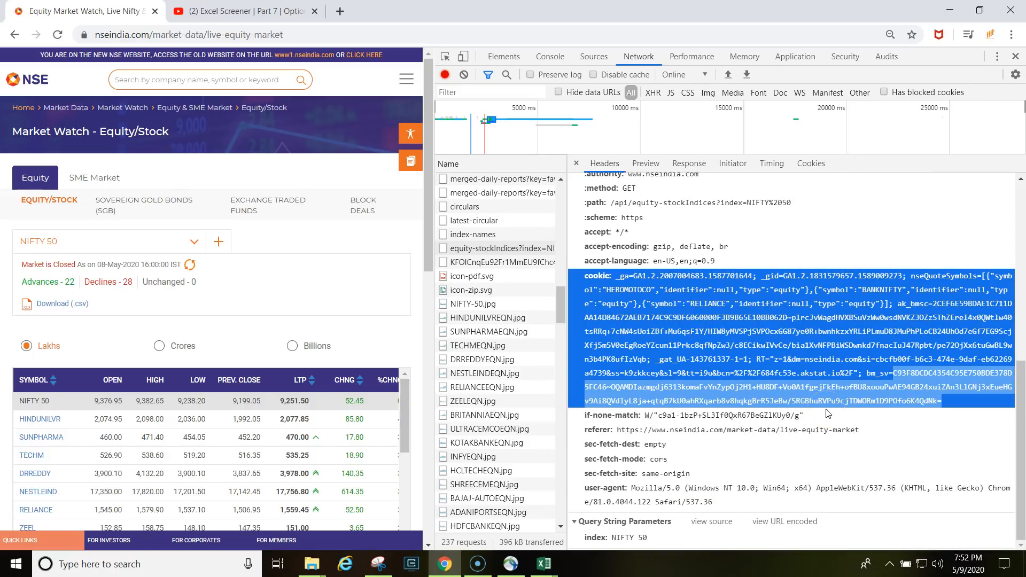
{"action": "left_click", "coordinate": [890, 415]}
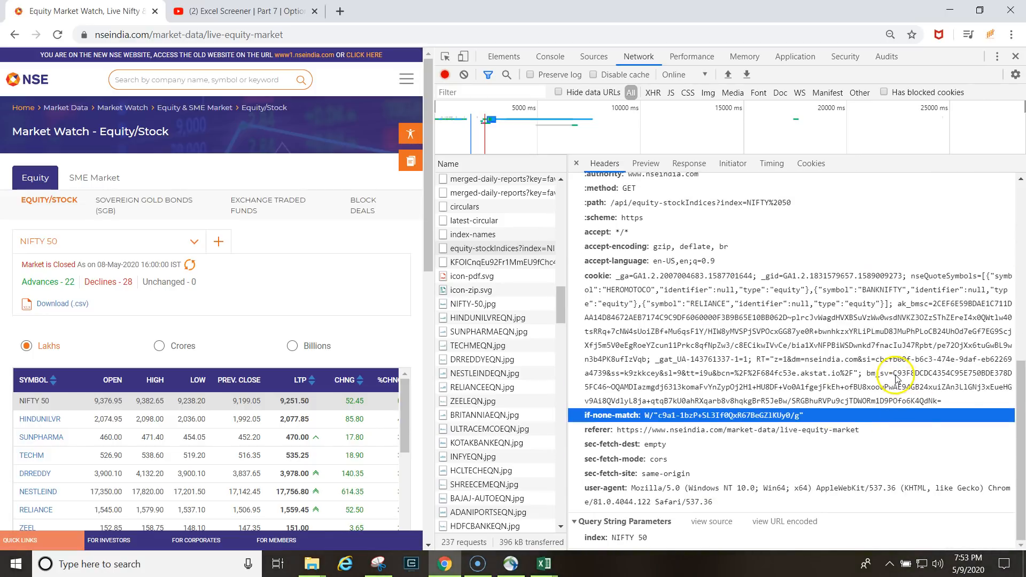
{"action": "left_click_drag", "start_coordinate": [894, 374], "coordinate": [935, 405]}
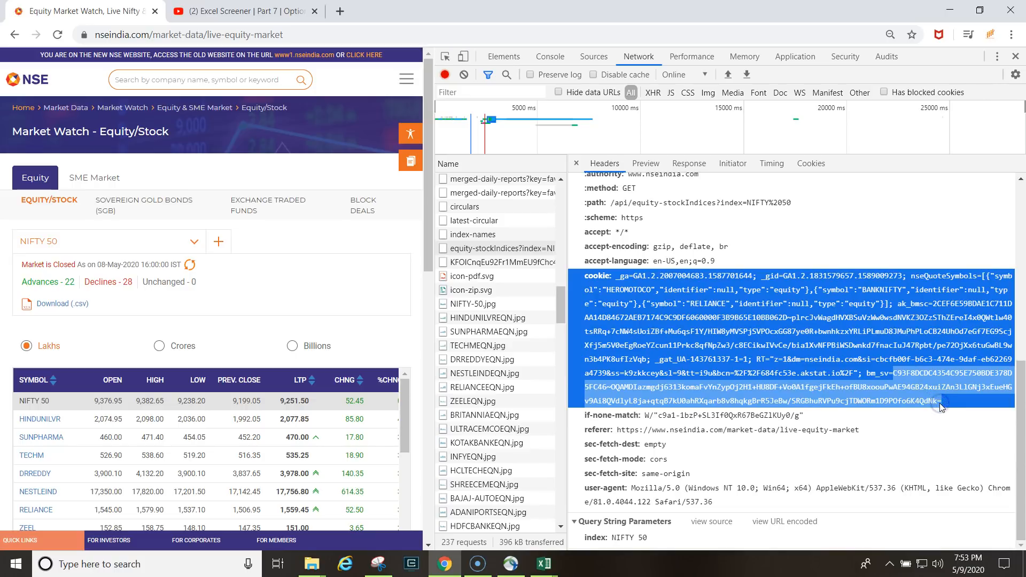
{"action": "key", "text": "alt+Tab"}
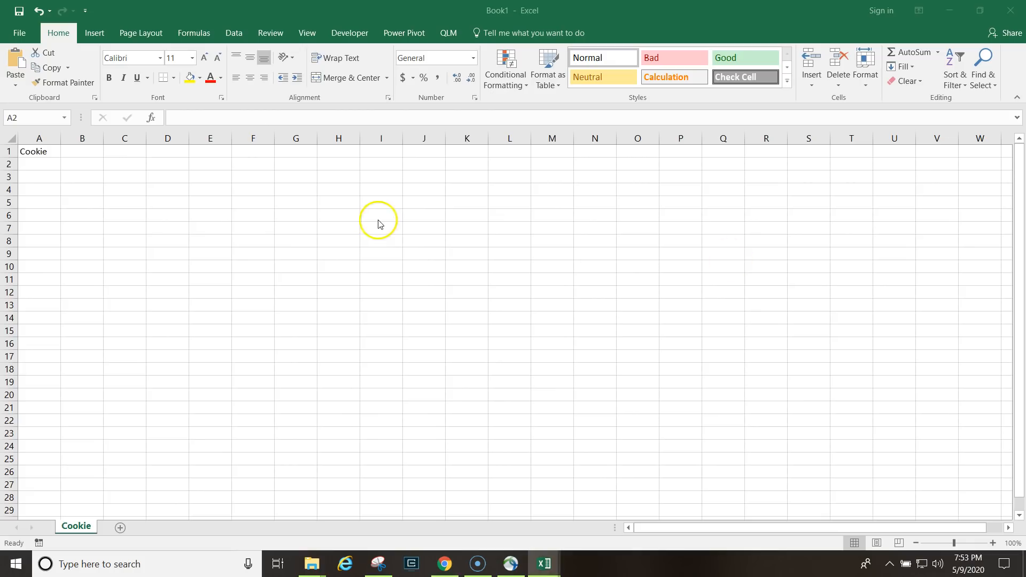
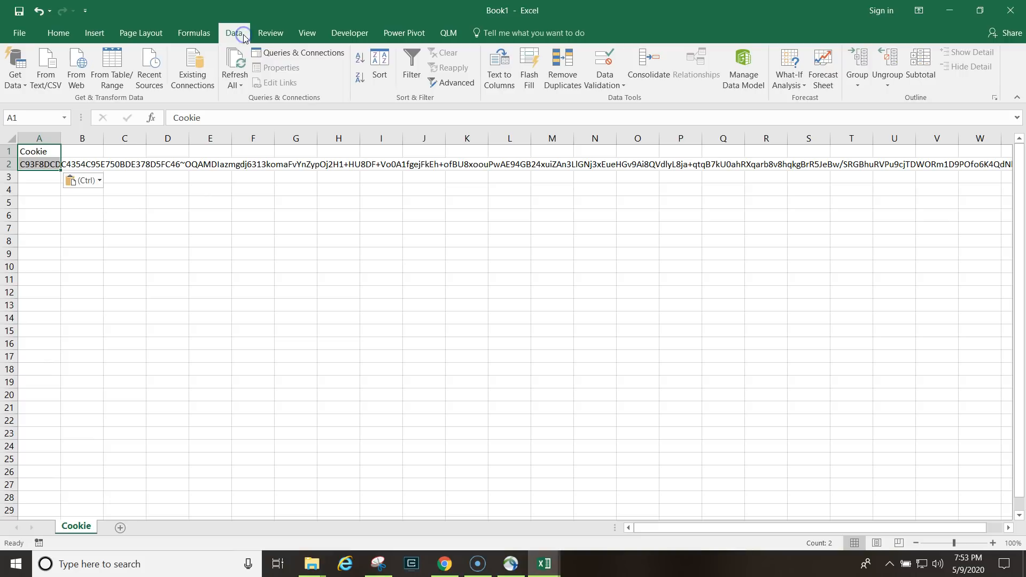
Load the range A1:A2 into the Query Editor as a table with headers.
{"action": "left_click", "coordinate": [113, 69]}
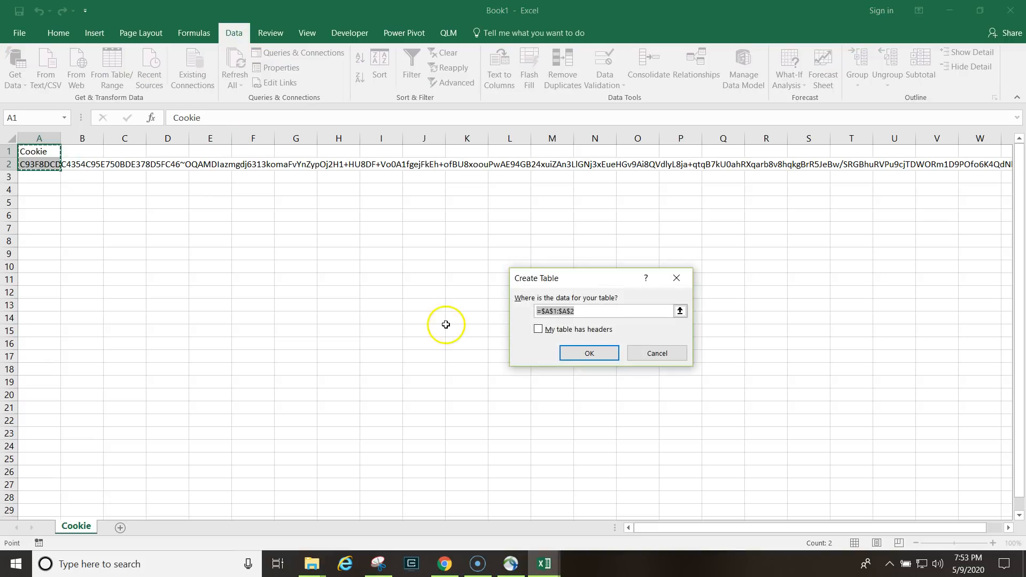
{"action": "left_click", "coordinate": [537, 330]}
{"action": "left_click", "coordinate": [582, 352]}
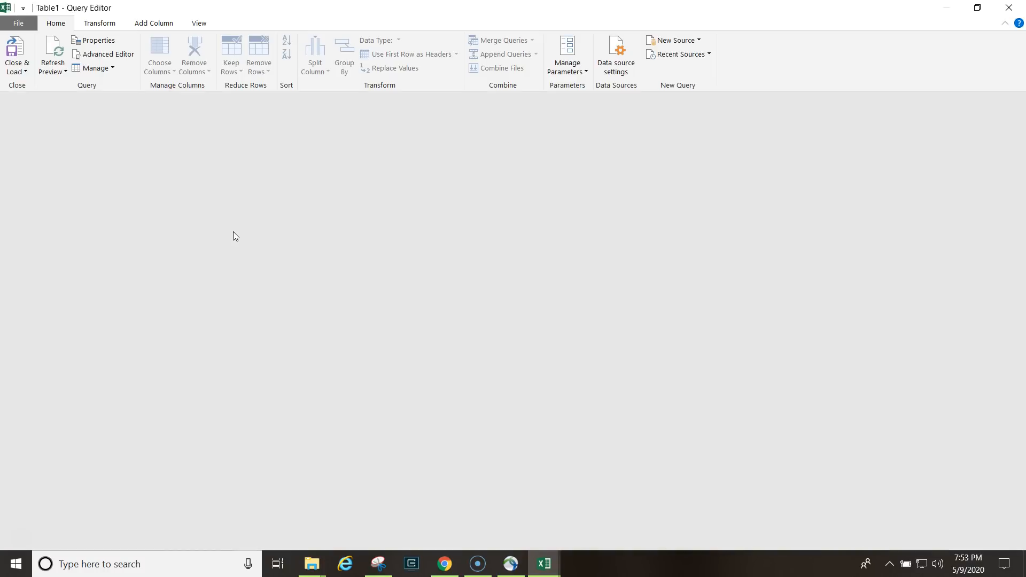
Drill down into the value in the Cookie column and rename the query Cookies.
{"action": "right_click", "coordinate": [159, 143]}
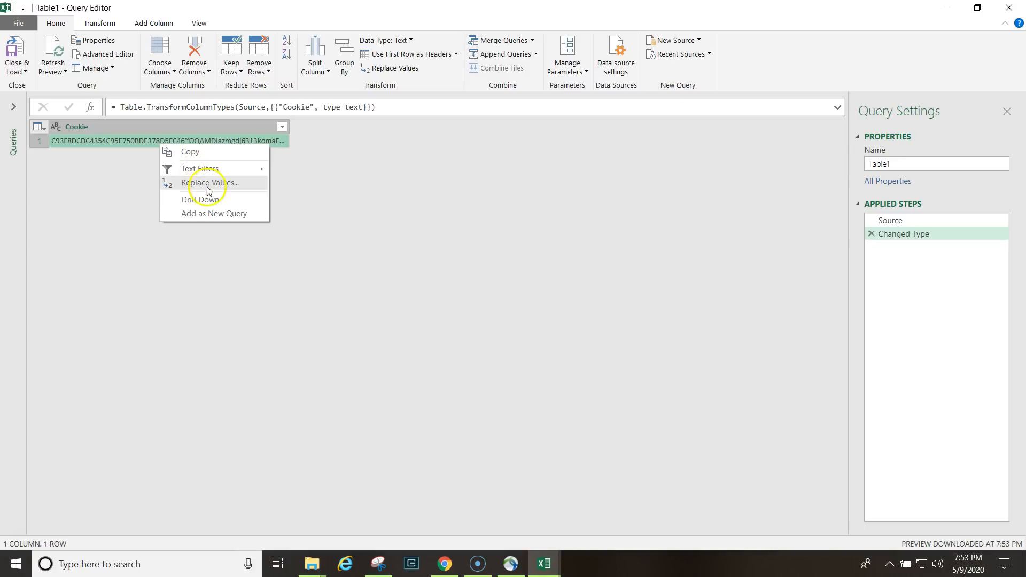
{"action": "left_click", "coordinate": [208, 200]}
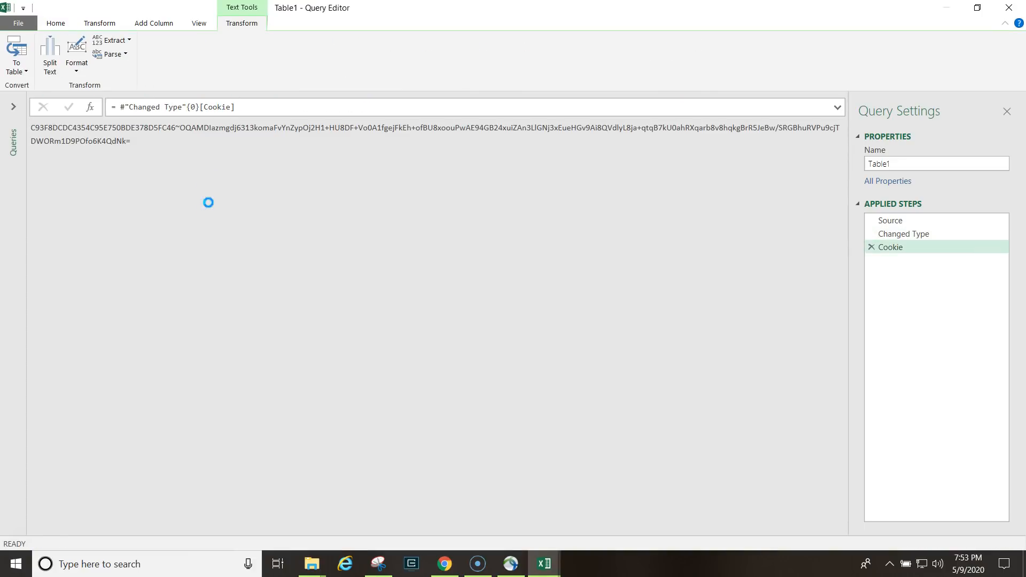
{"action": "left_click", "coordinate": [13, 107]}
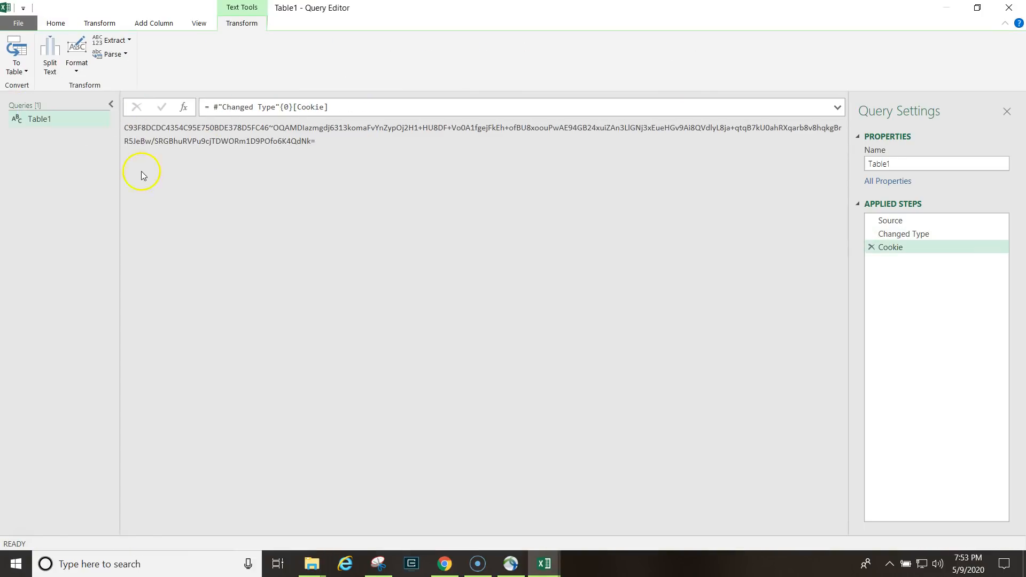
{"action": "double_click", "coordinate": [900, 164]}
{"action": "type", "text": "Cookies"}
{"action": "key", "text": "Return"}
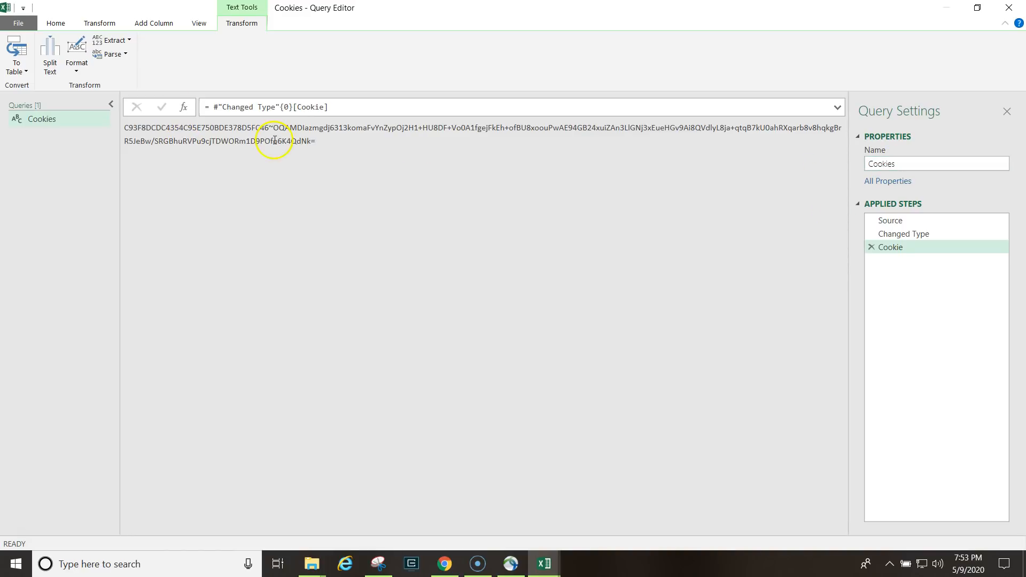
Wrap the query code in a parameterless function with "let Cookies = () =>" before it and "in Cookies" at the end.
{"action": "left_click", "coordinate": [58, 23]}
{"action": "left_click", "coordinate": [119, 55]}
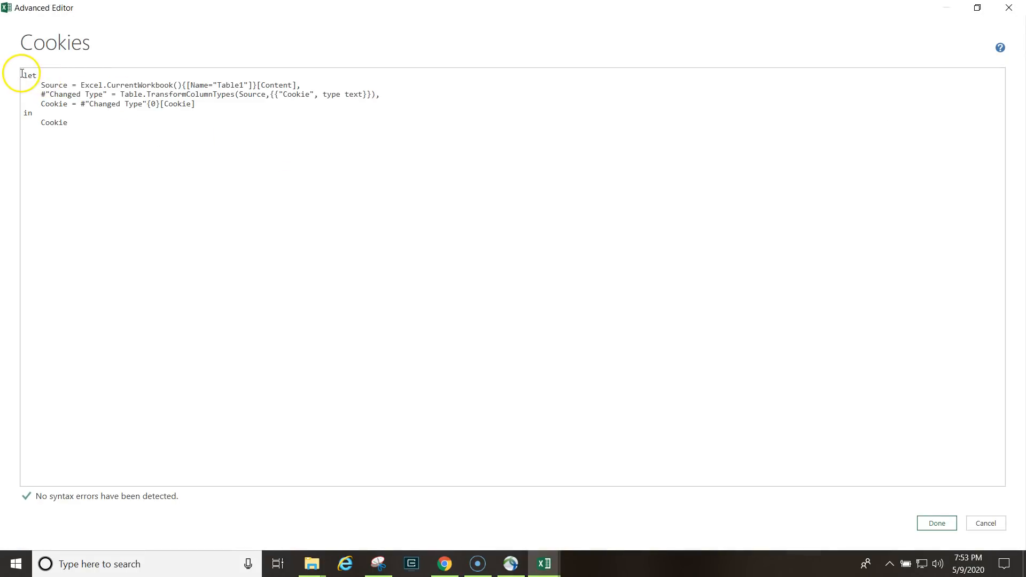
{"action": "key", "text": "Return"}
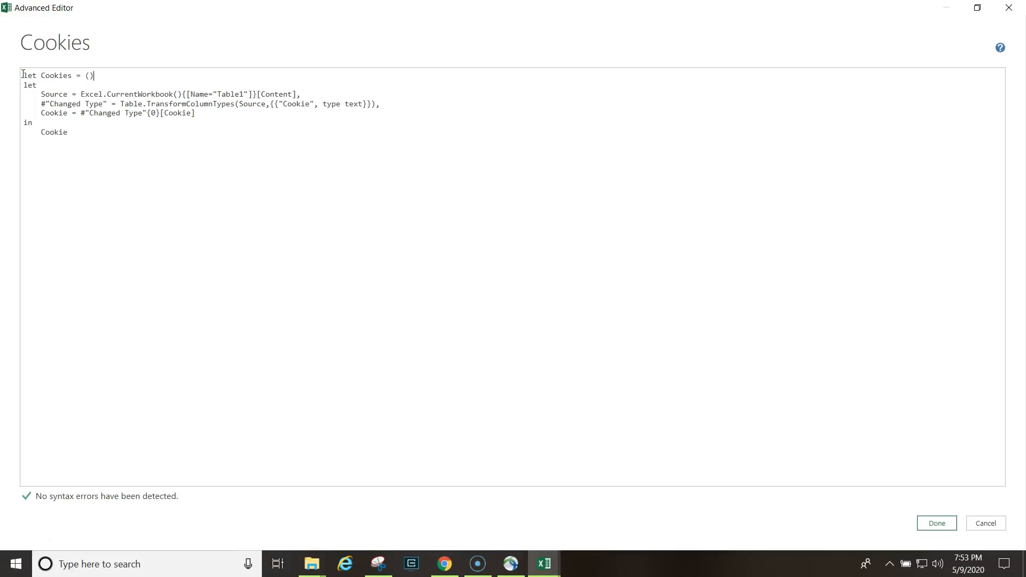
{"action": "type", "text": "let Cookies = () =>"}
{"action": "left_click", "coordinate": [77, 138]}
{"action": "key", "text": "Return"}
{"action": "type", "text": "in"}
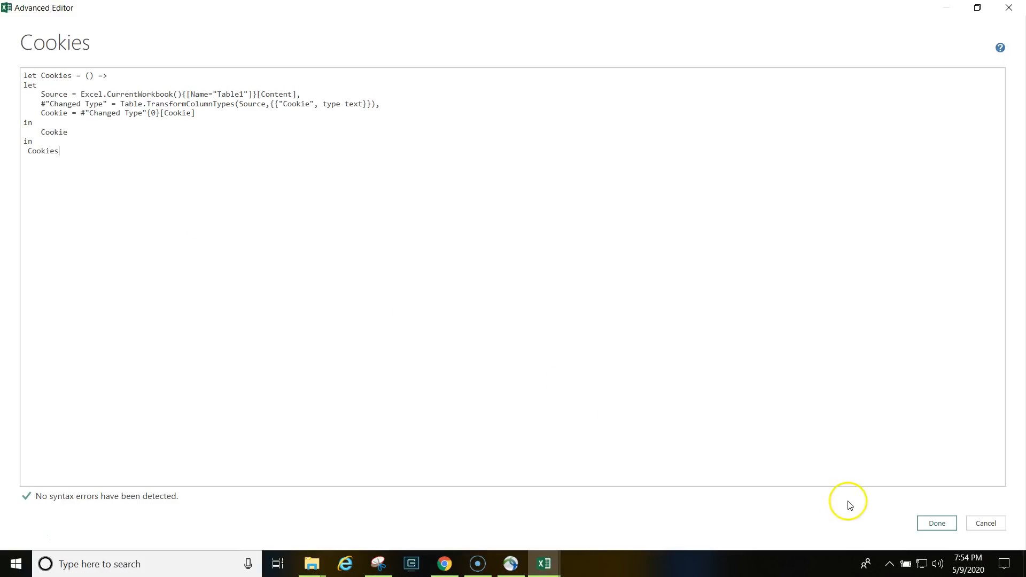
{"action": "left_click", "coordinate": [924, 523]}
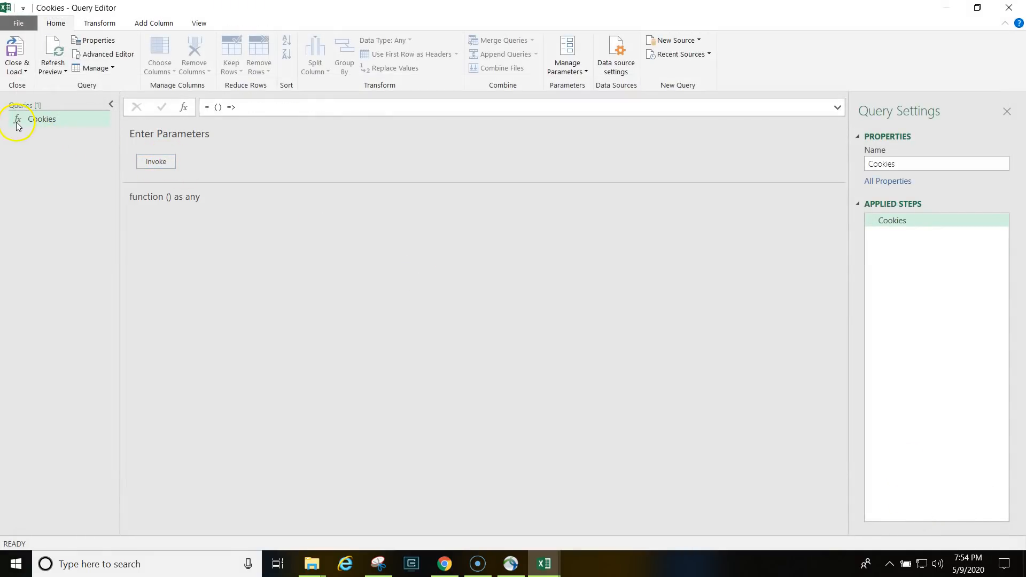
Invoke the Cookies function as a test and delete the resulting Invoked Function query.
{"action": "left_click", "coordinate": [169, 166]}
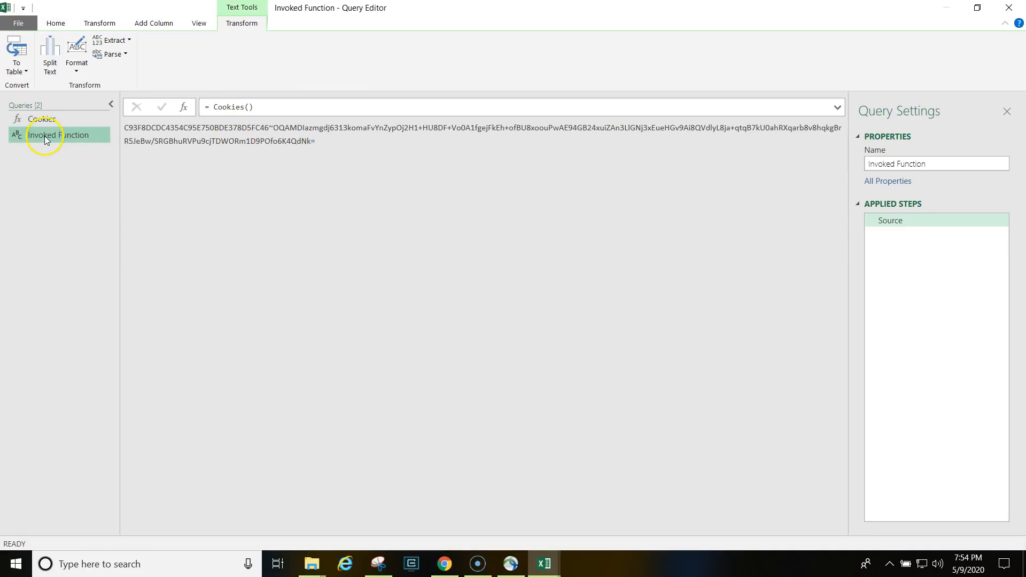
{"action": "key", "text": "Delete"}
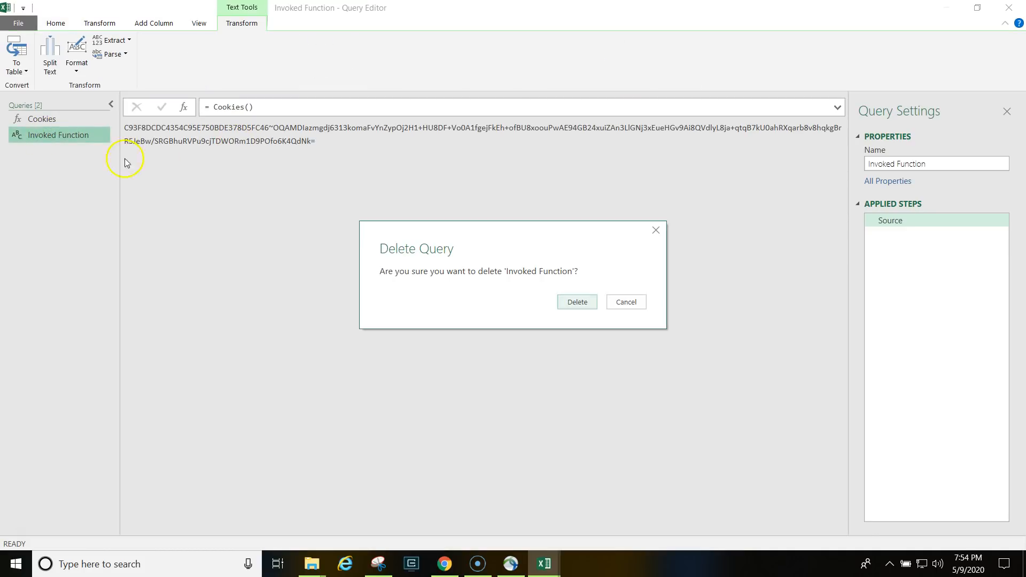
{"action": "left_click", "coordinate": [590, 302]}
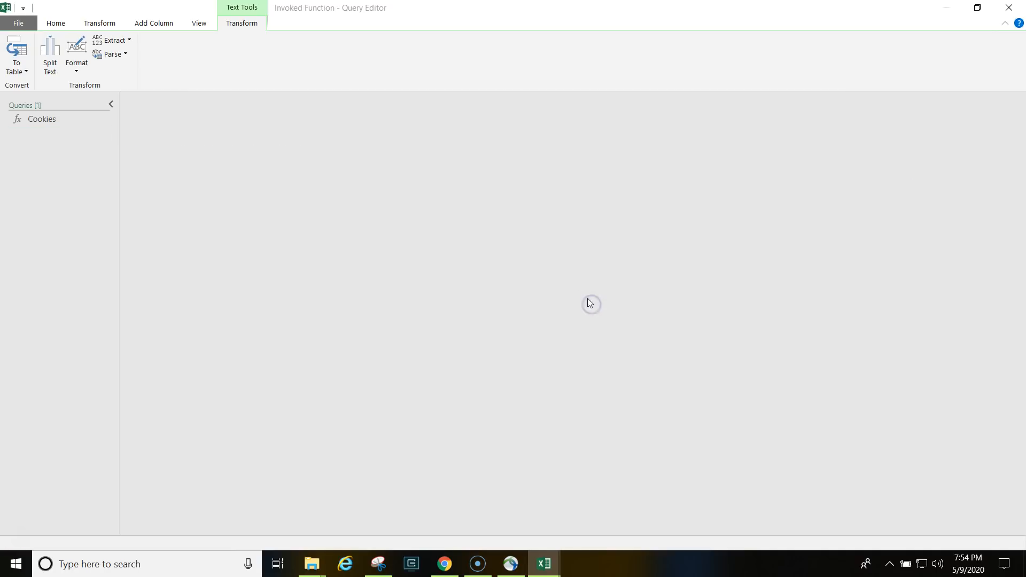
Close the Query Editor and load the Cookies function into the workbook.
{"action": "left_click", "coordinate": [55, 24]}
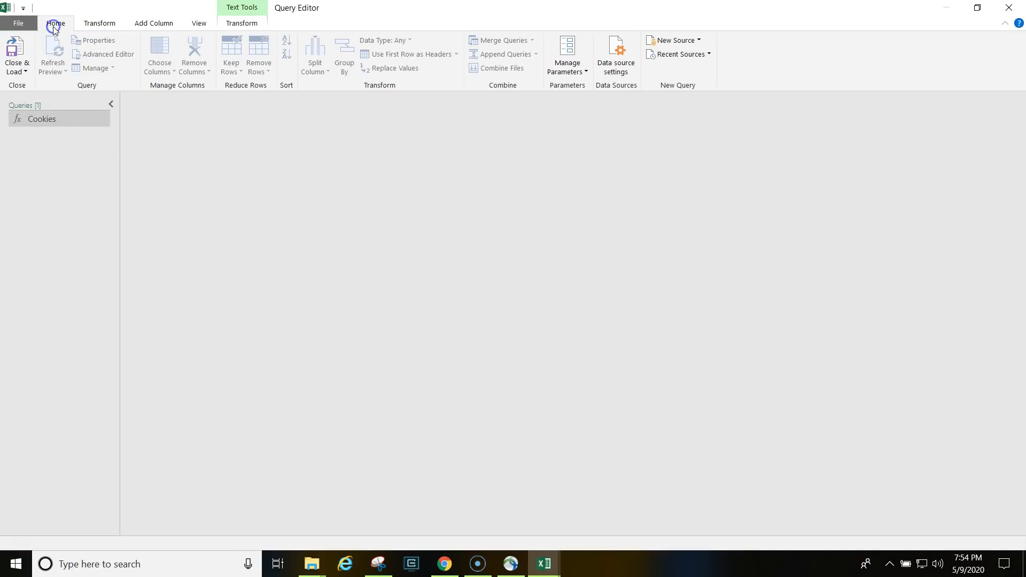
{"action": "left_click", "coordinate": [15, 54]}
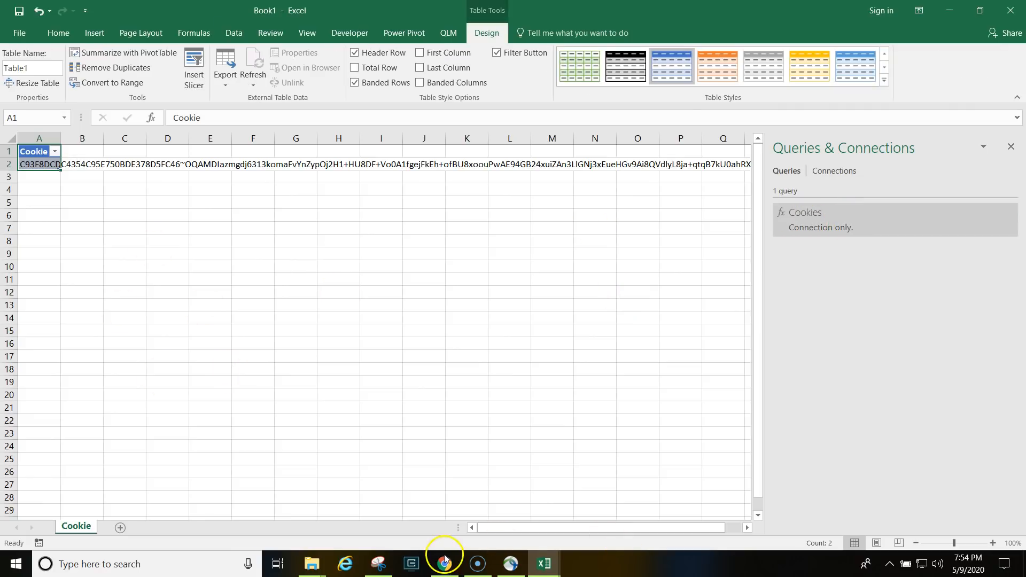
Switch to Chrome and copy the Request URL of the equity-stockIndices request.
{"action": "mouse_move", "coordinate": [459, 567]}
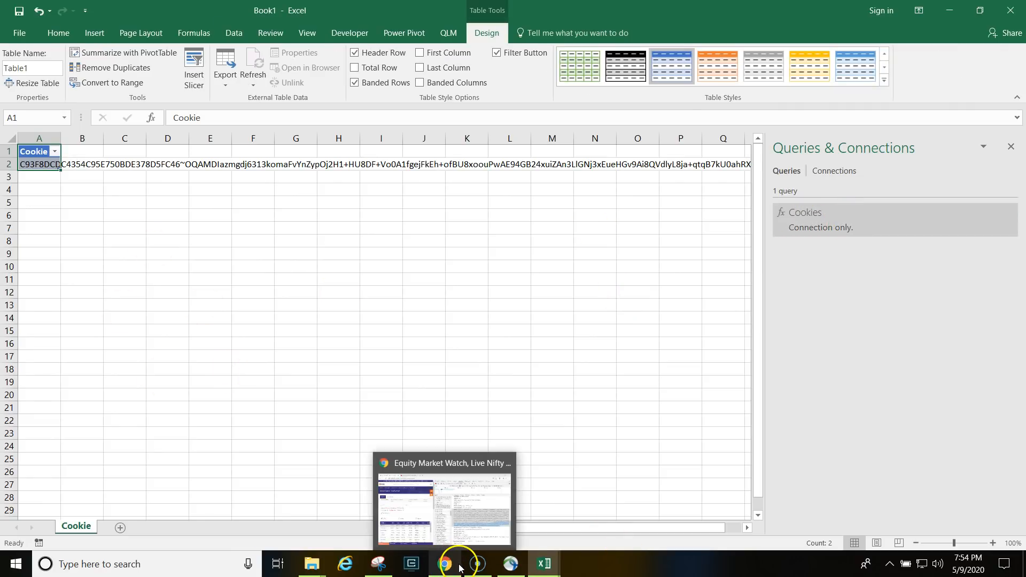
{"action": "left_click", "coordinate": [458, 521]}
{"action": "left_click", "coordinate": [667, 222]}
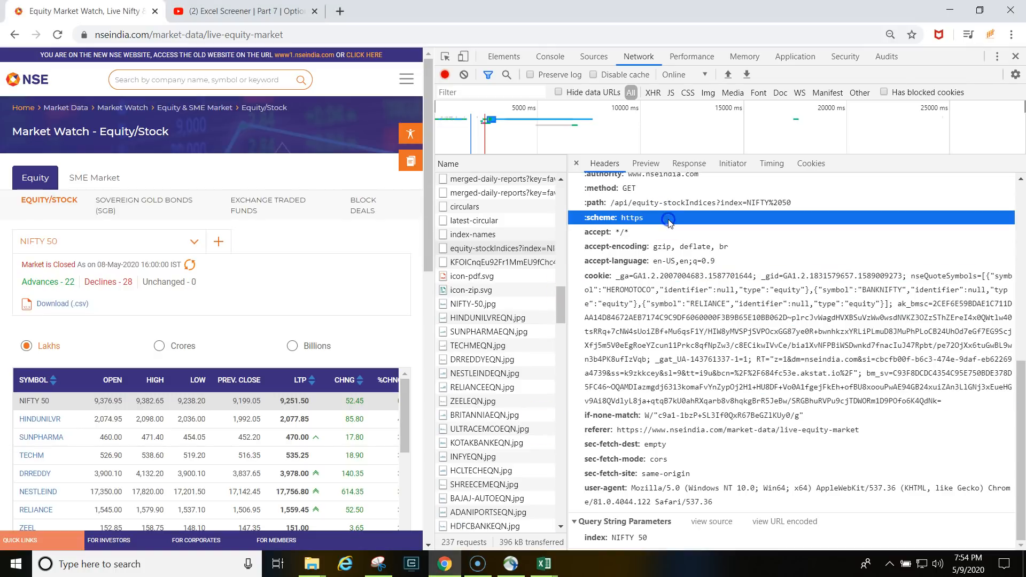
{"action": "scroll", "coordinate": [666, 220], "scroll_direction": "up", "scroll_amount": 7}
{"action": "left_click_drag", "start_coordinate": [641, 205], "coordinate": [926, 201]}
{"action": "key", "text": "ctrl+c"}
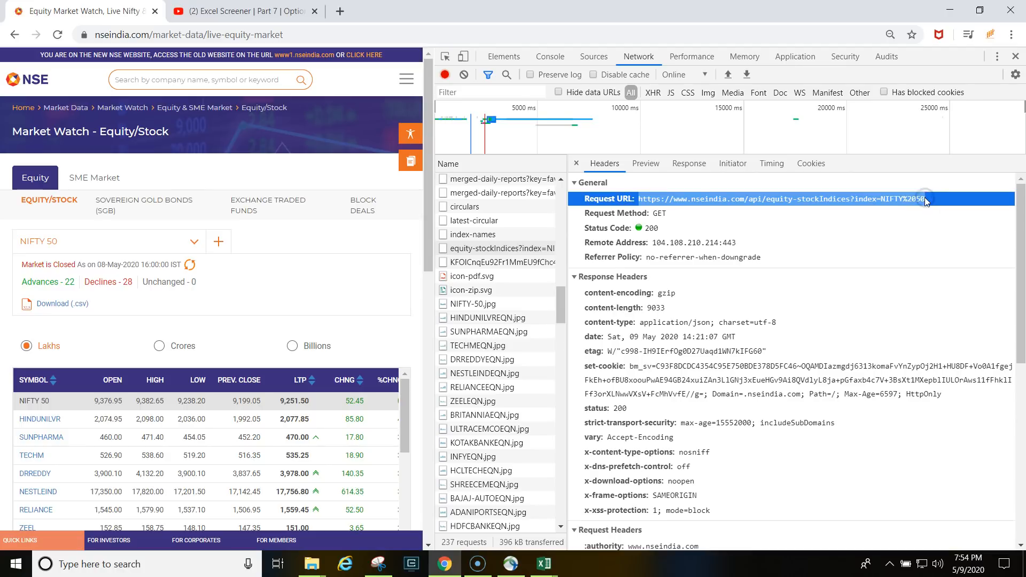
Switch back to Excel and start an Advanced From Web query, with the copied NIFTY%2050 API address as the first URL part.
{"action": "key", "text": "alt+Tab"}
{"action": "left_click", "coordinate": [125, 202]}
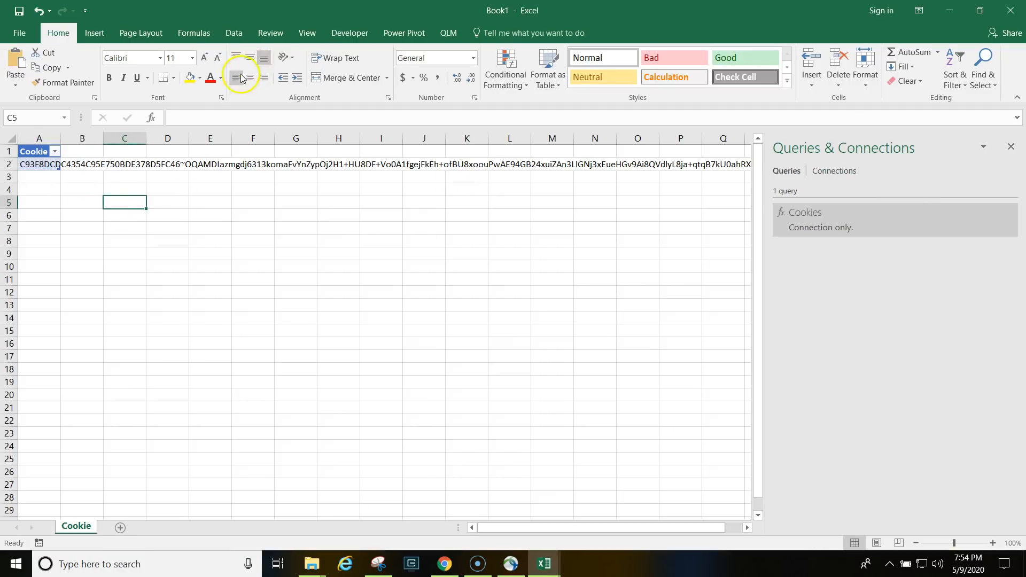
{"action": "left_click", "coordinate": [243, 28]}
{"action": "left_click", "coordinate": [80, 74]}
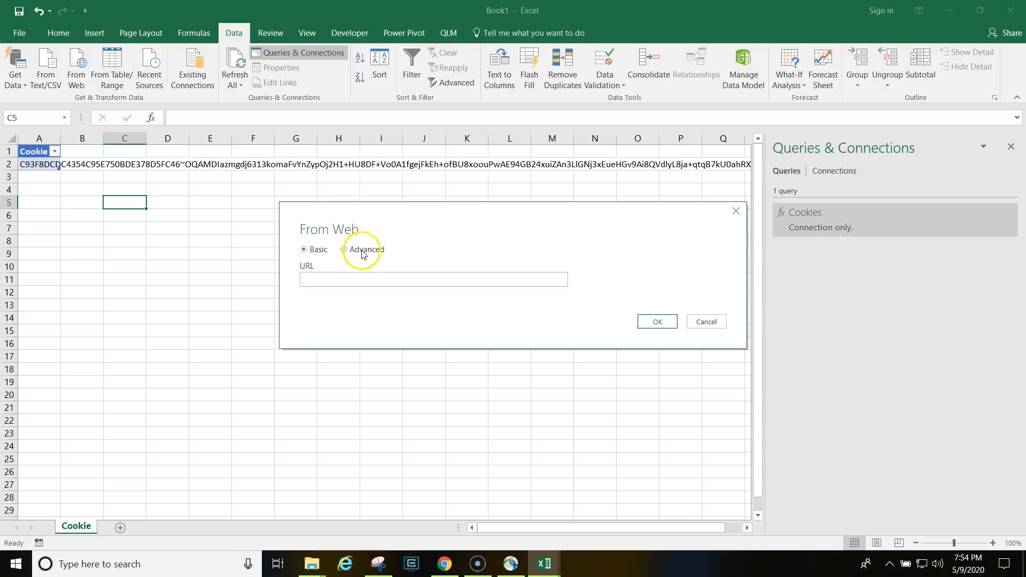
{"action": "left_click", "coordinate": [345, 250]}
{"action": "left_click", "coordinate": [361, 279]}
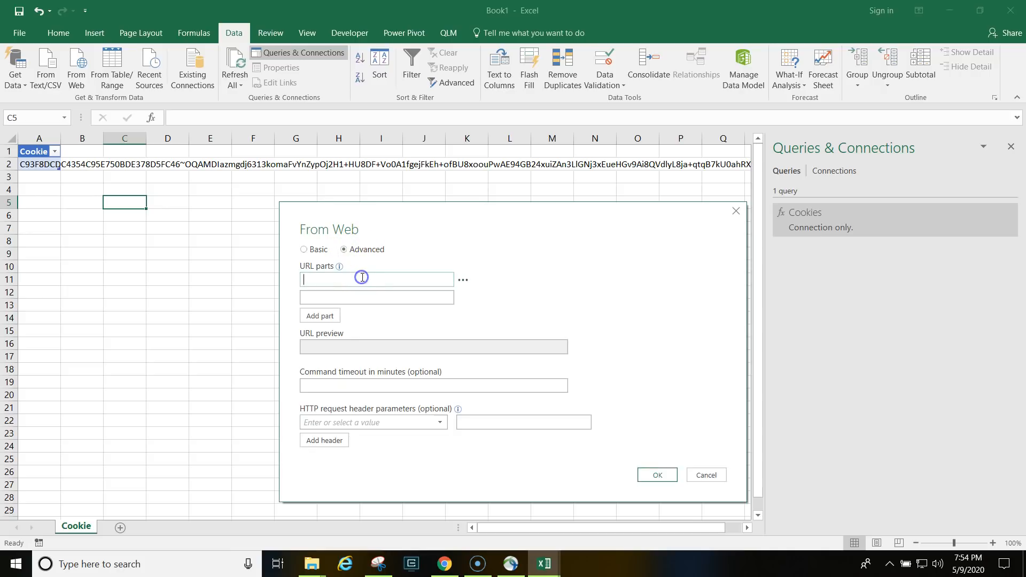
{"action": "key", "text": "ctrl+v"}
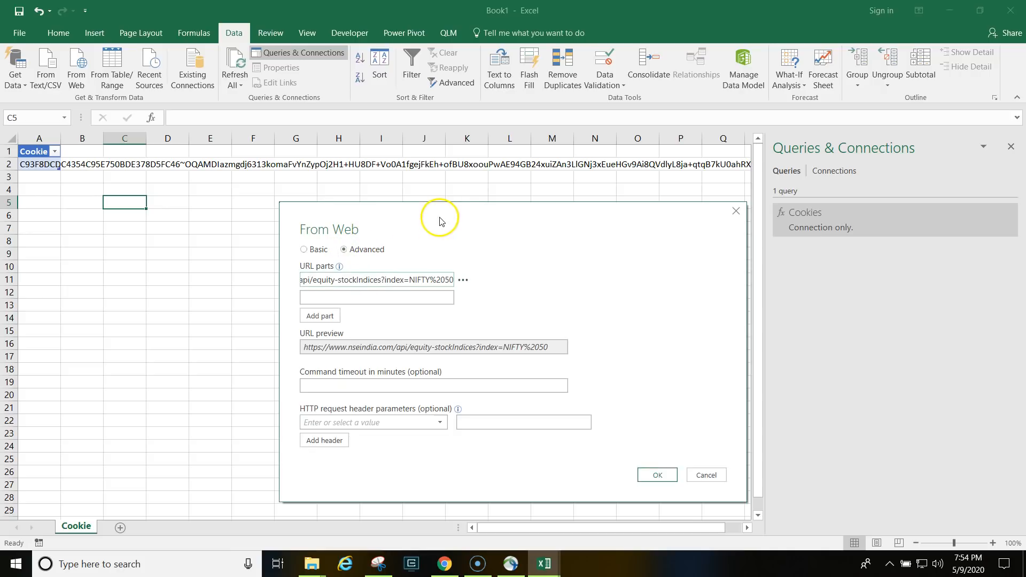
Set the first HTTP request header to Accept-Encoding with the value "gzip, deflate" copied from the request headers in Chrome.
{"action": "left_click", "coordinate": [419, 422]}
{"action": "type", "text": "Accept-Encoding"}
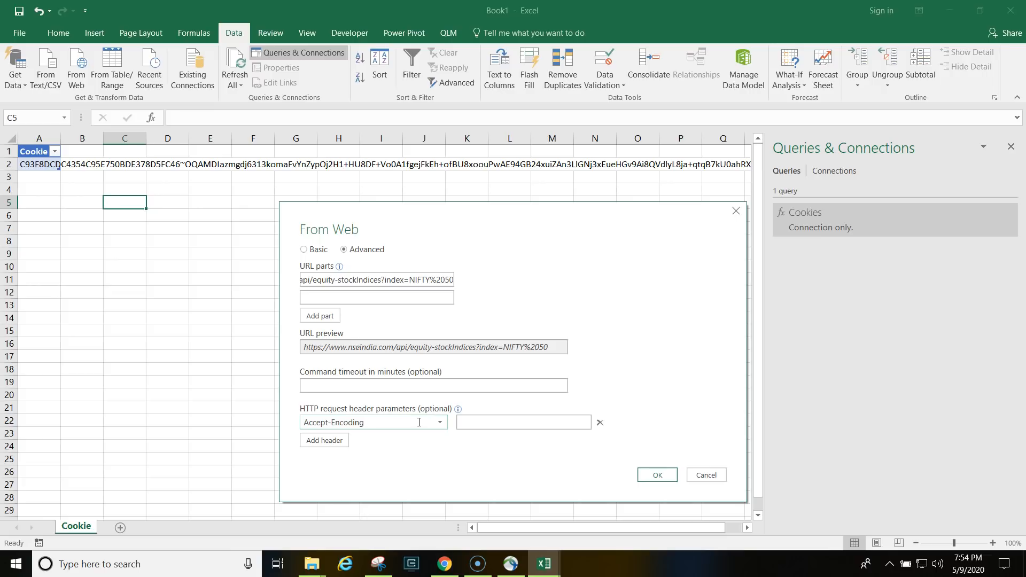
{"action": "left_click", "coordinate": [374, 428]}
{"action": "left_click", "coordinate": [402, 492]}
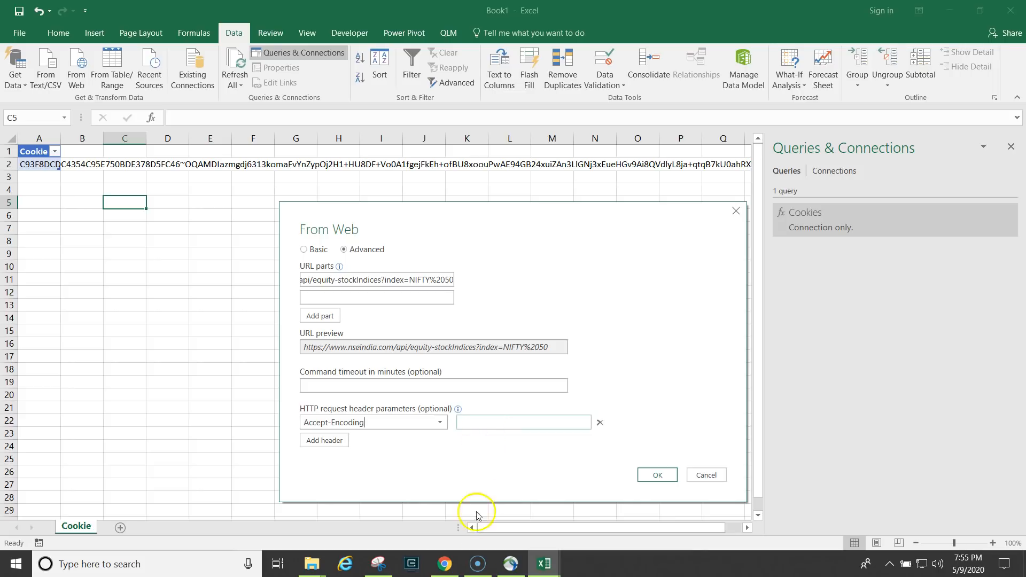
{"action": "left_click", "coordinate": [452, 572]}
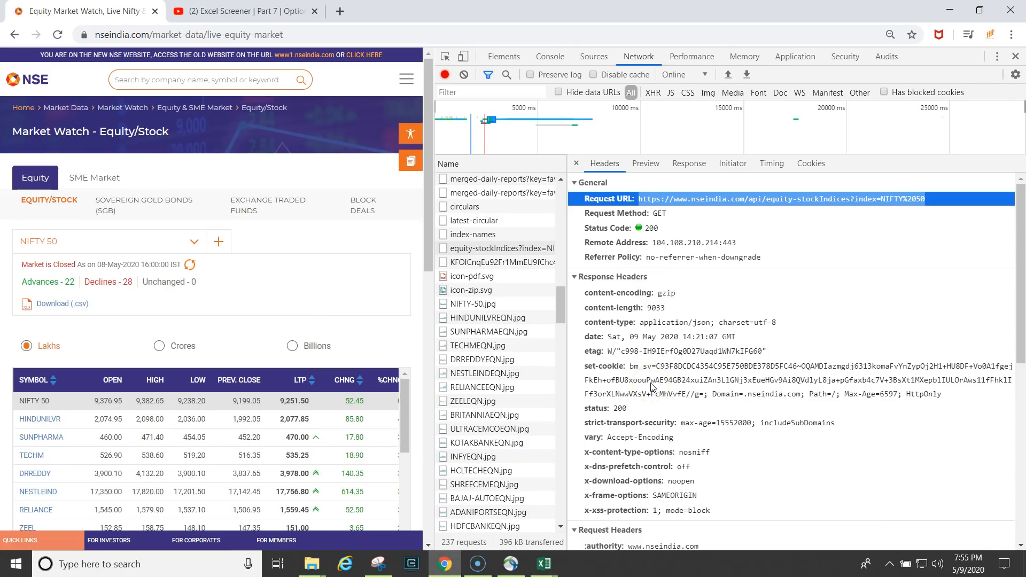
{"action": "scroll", "coordinate": [651, 386], "scroll_direction": "down", "scroll_amount": 6}
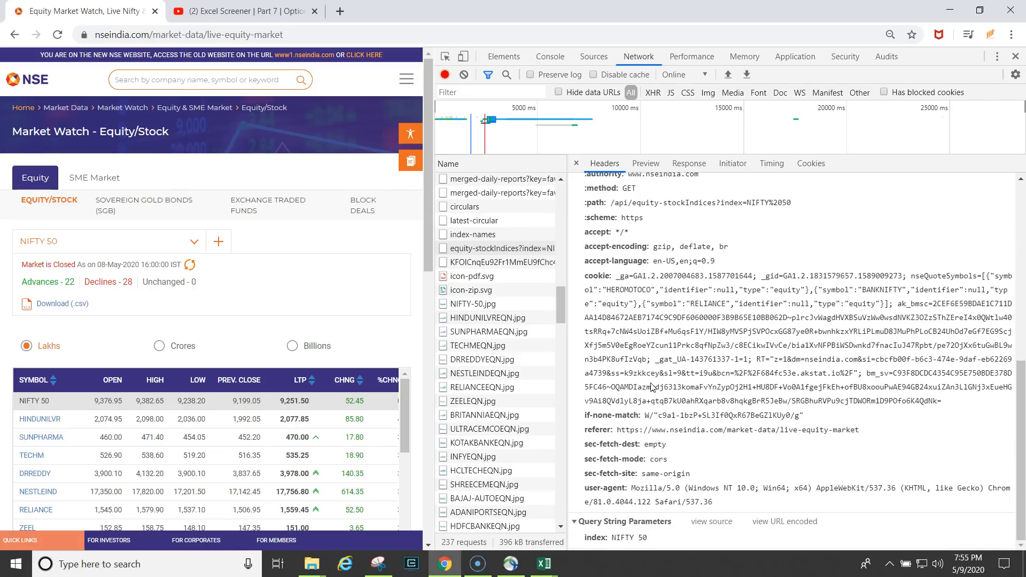
{"action": "left_click_drag", "start_coordinate": [654, 247], "coordinate": [710, 248]}
{"action": "key", "text": "ctrl+c"}
{"action": "key", "text": "alt+Tab"}
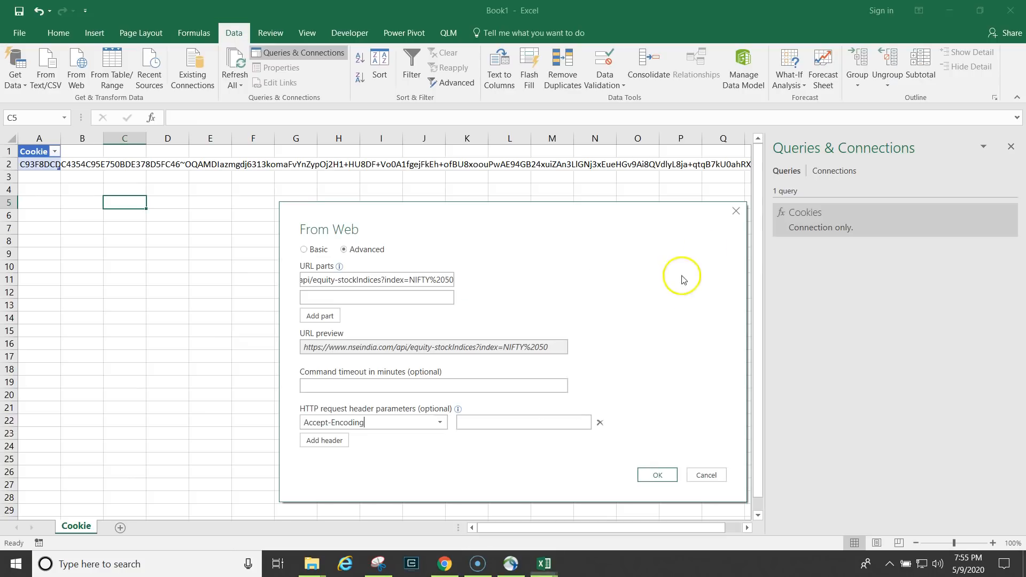
{"action": "left_click", "coordinate": [539, 425]}
{"action": "key", "text": "ctrl+v"}
Add an Accept-Language header with the value "en-US,en" copied from Chrome's request headers.
{"action": "left_click", "coordinate": [324, 441]}
{"action": "left_click", "coordinate": [331, 442]}
{"action": "type", "text": "Acce"}
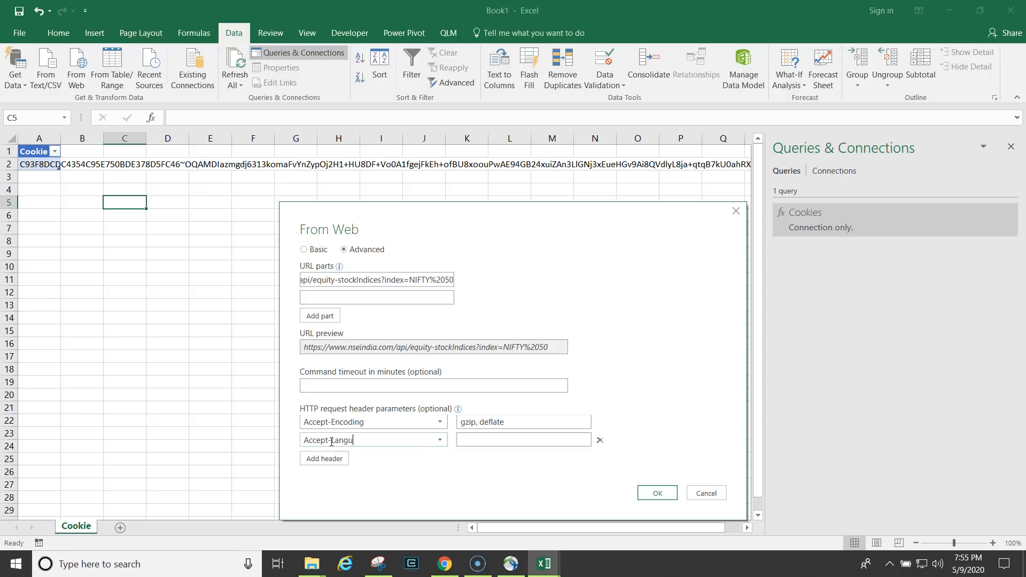
{"action": "key", "text": "alt+Tab"}
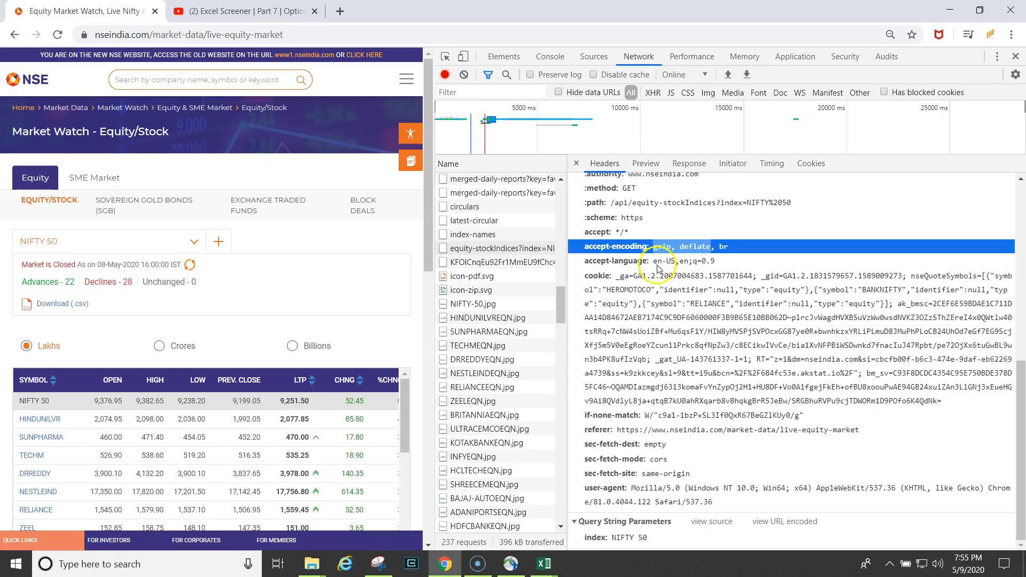
{"action": "left_click_drag", "start_coordinate": [653, 261], "coordinate": [689, 264]}
{"action": "key", "text": "ctrl+c"}
{"action": "key", "text": "alt+Tab"}
{"action": "key", "text": "ctrl+v"}
Add a User-Agent header and paste in the full user-agent string copied from the request headers in Chrome.
{"action": "left_click", "coordinate": [329, 459]}
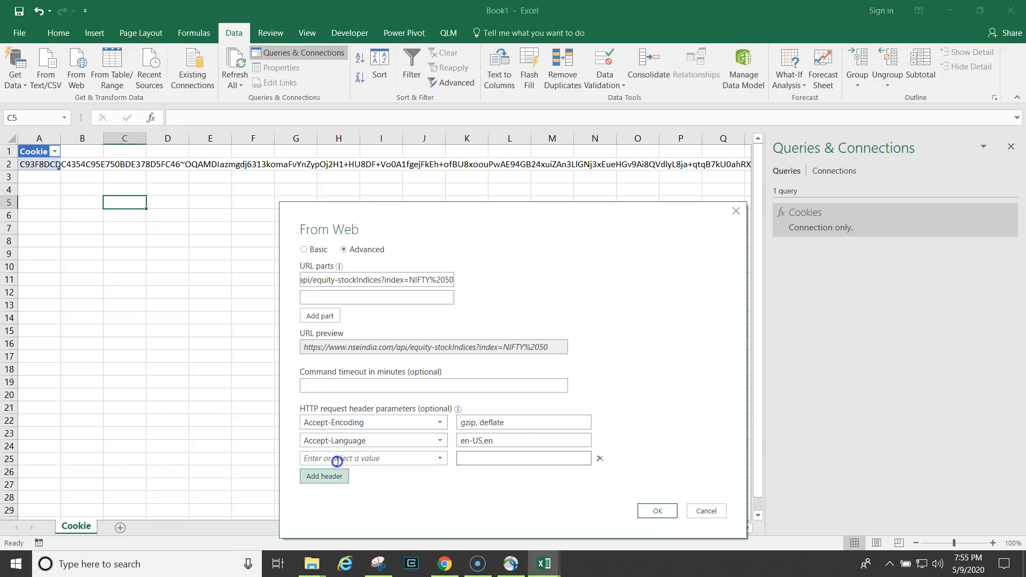
{"action": "type", "text": "User-Agent"}
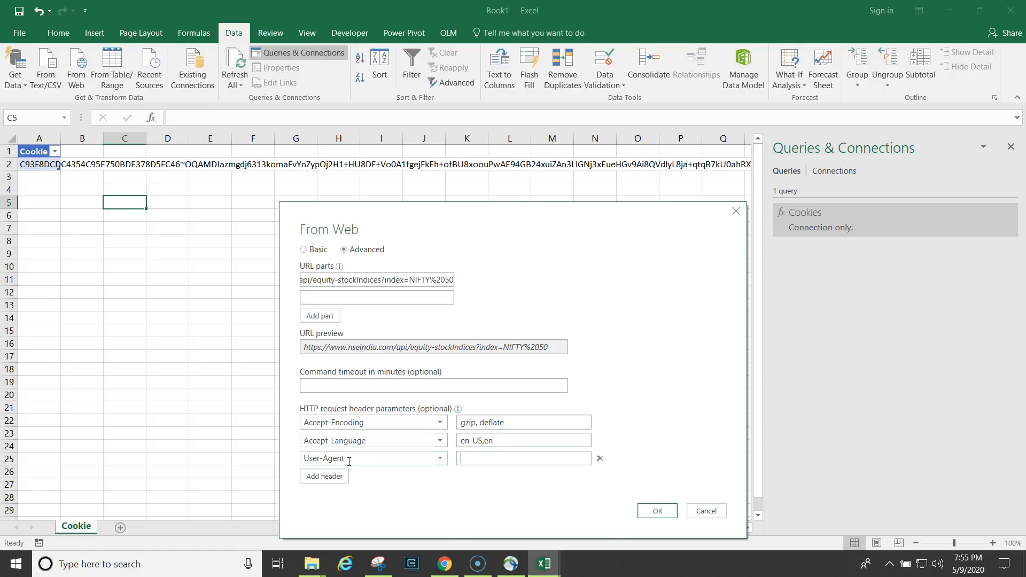
{"action": "key", "text": "alt+Tab"}
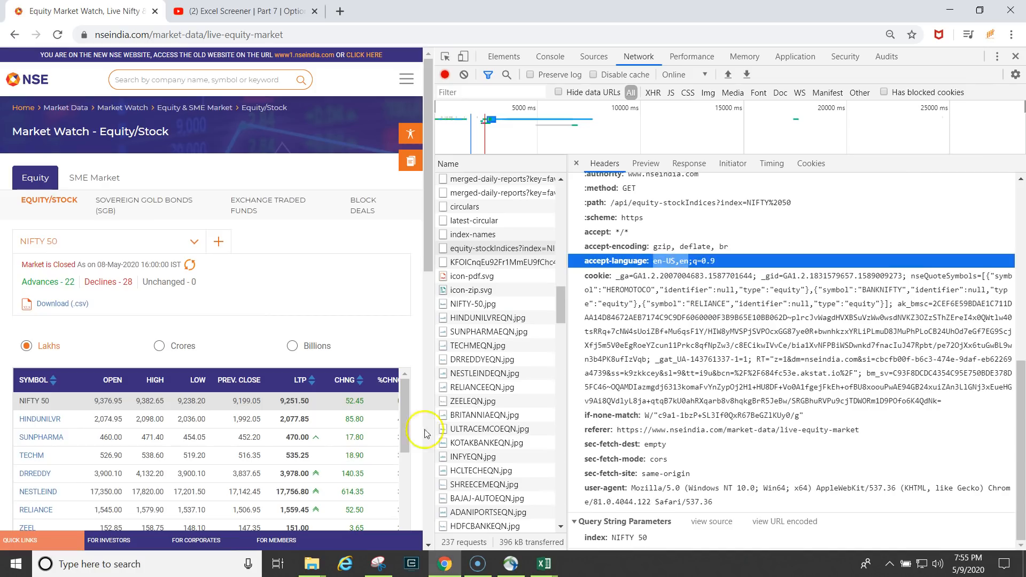
{"action": "left_click_drag", "start_coordinate": [632, 488], "coordinate": [712, 504]}
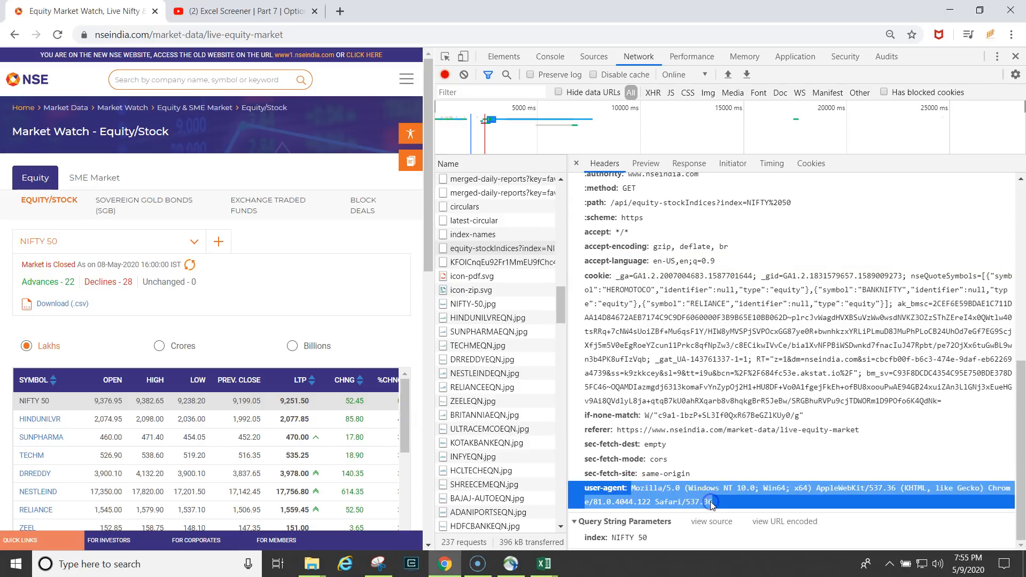
{"action": "key", "text": "alt+Tab"}
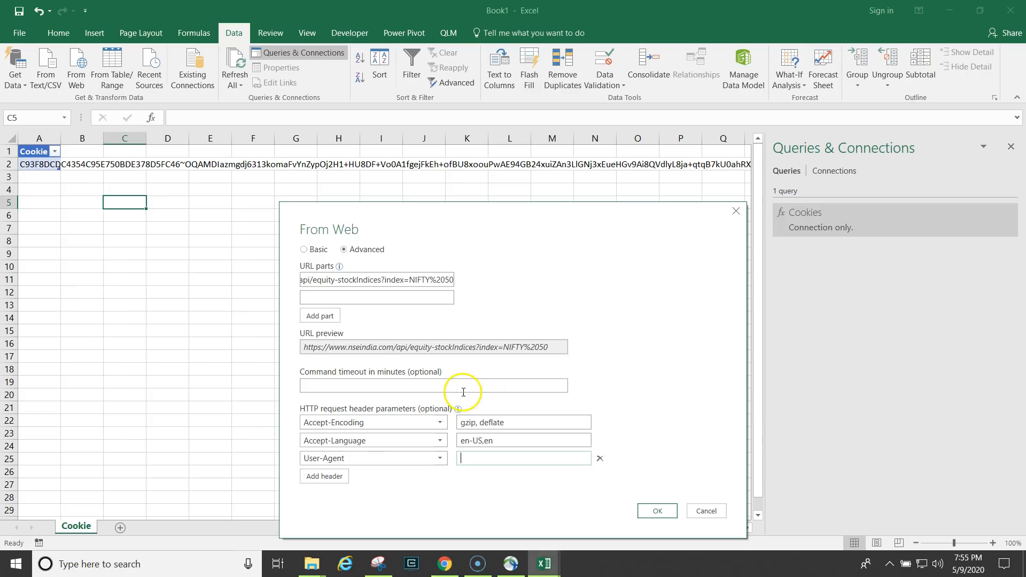
{"action": "left_click", "coordinate": [488, 459]}
{"action": "key", "text": "ctrl+v"}
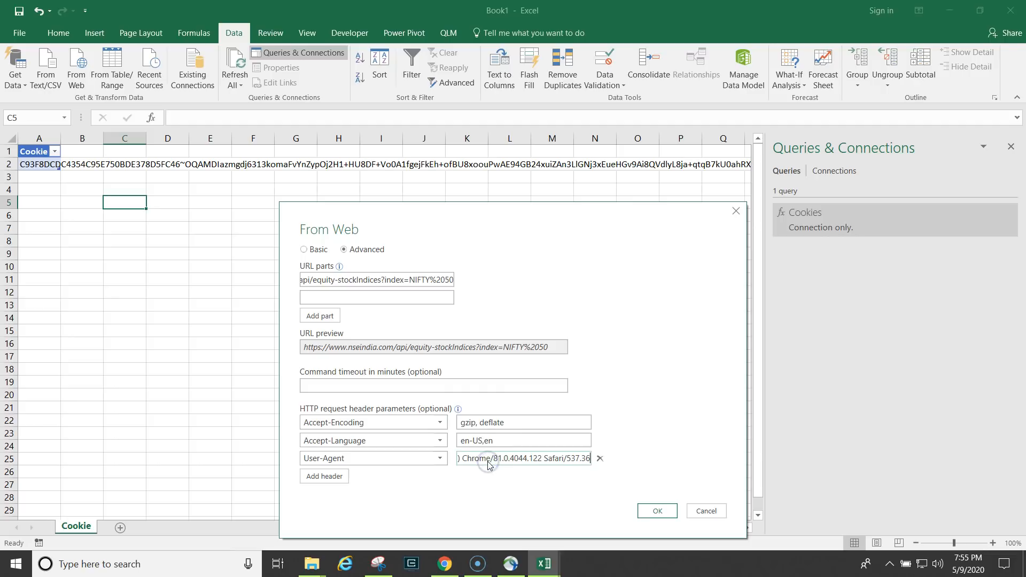
Add a Cookie header whose value calls the Cookies function, and submit the web query.
{"action": "left_click", "coordinate": [342, 475]}
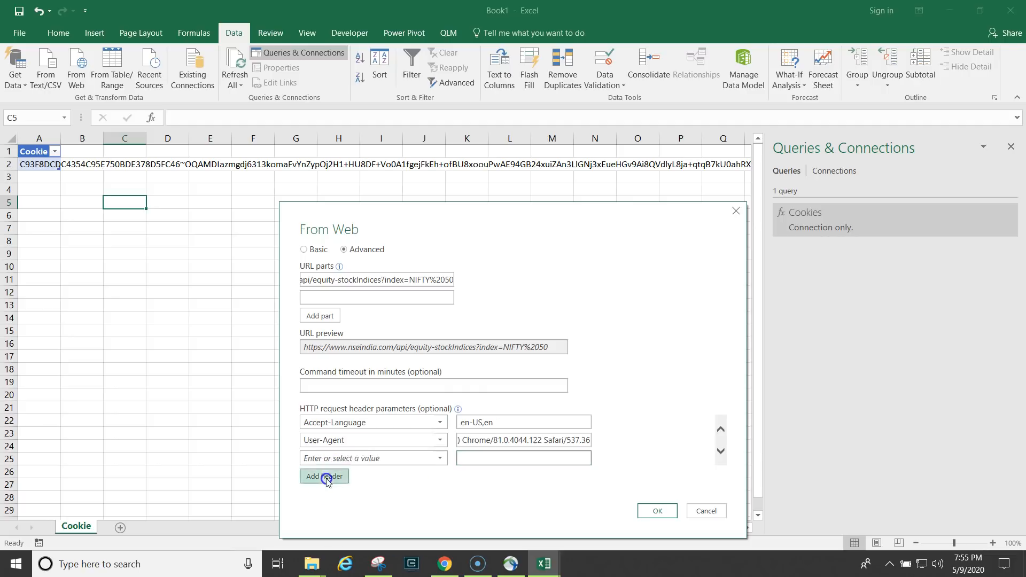
{"action": "left_click", "coordinate": [332, 458]}
{"action": "type", "text": "Cookie"}
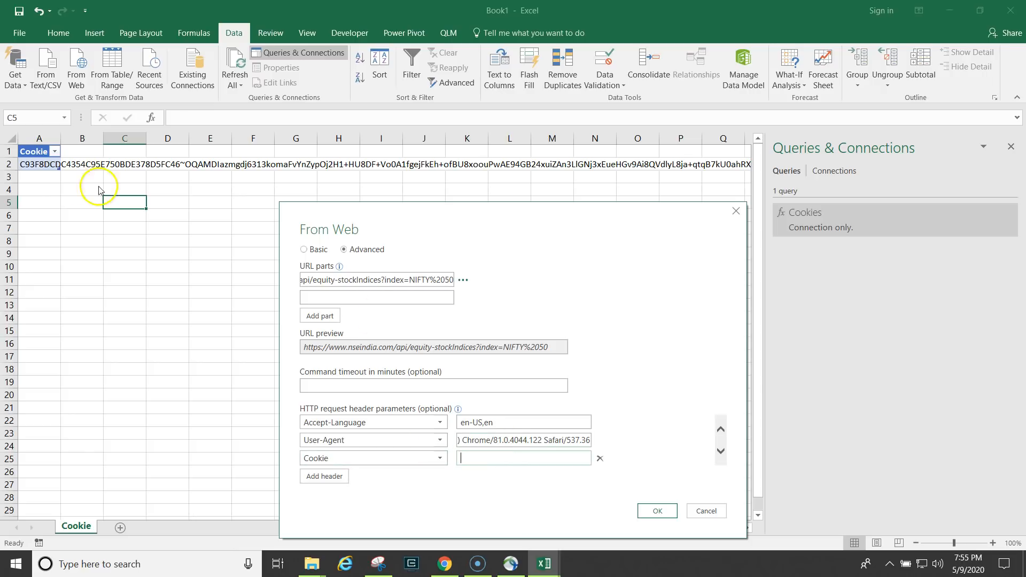
{"action": "left_click", "coordinate": [482, 459]}
{"action": "type", "text": "Cookies("}
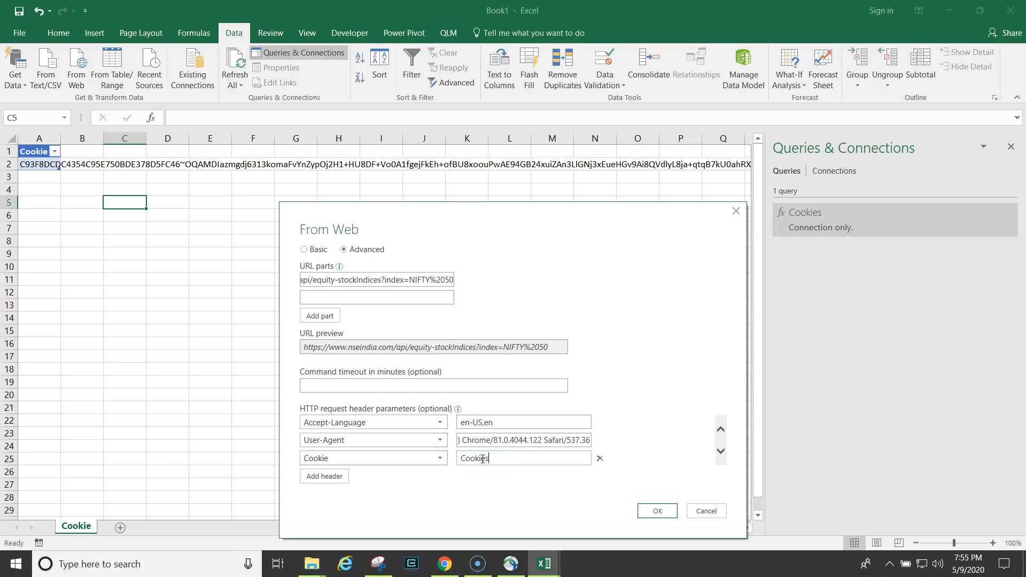
{"action": "left_click", "coordinate": [649, 512]}
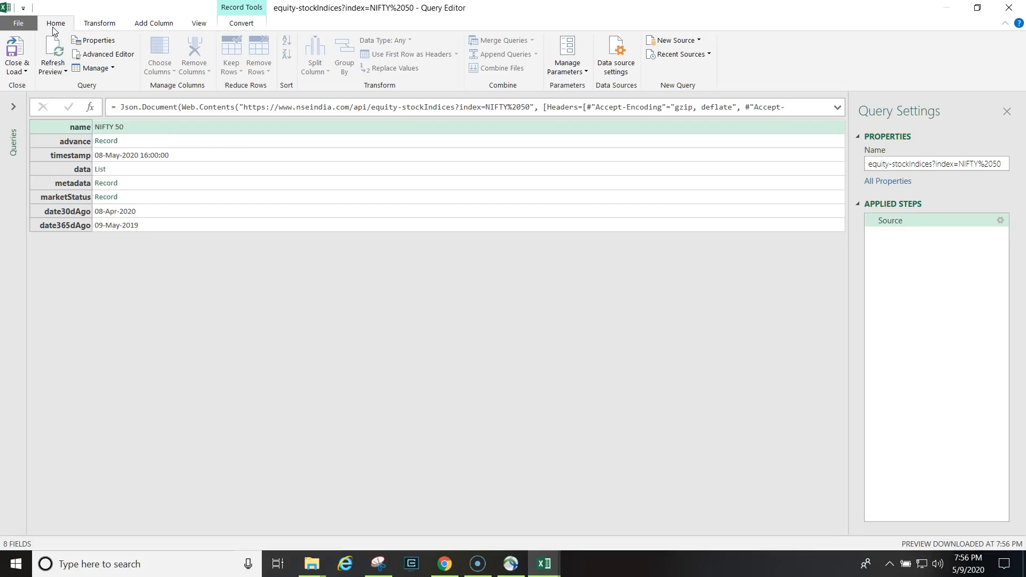
Examine the query's Json.Document source expression in the Advanced Editor and leave it without changes.
{"action": "left_click", "coordinate": [107, 56]}
{"action": "left_click", "coordinate": [92, 56]}
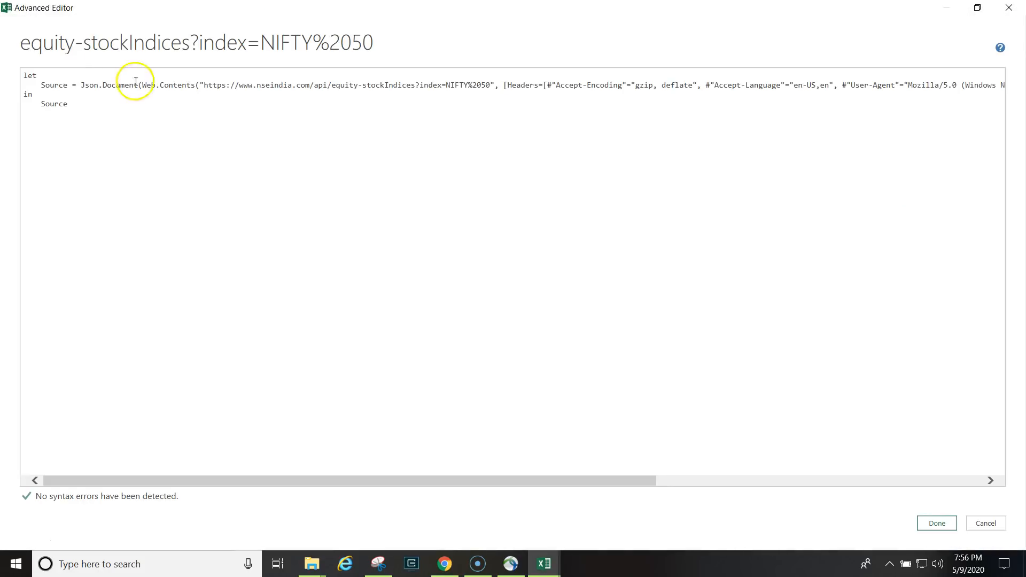
{"action": "left_click_drag", "start_coordinate": [81, 88], "coordinate": [131, 87]}
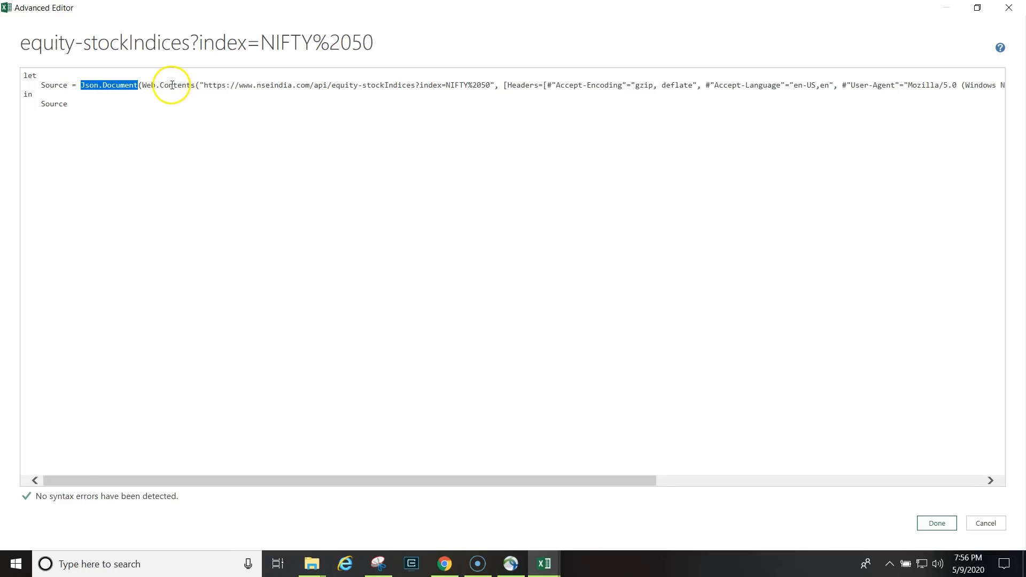
{"action": "left_click", "coordinate": [981, 525]}
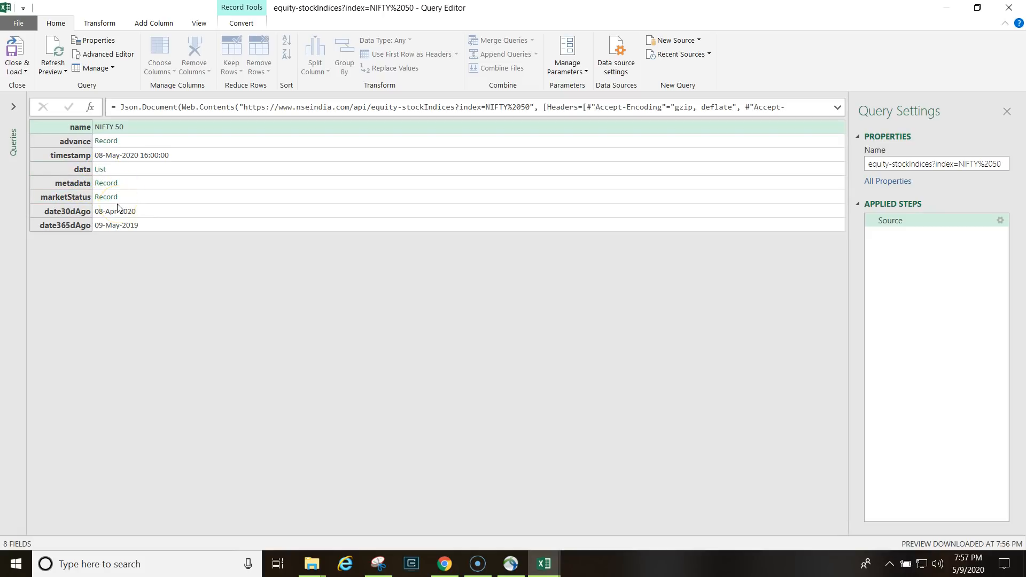
Drill into the data list of the NIFTY 50 record and convert it to a table with the default settings.
{"action": "left_click", "coordinate": [100, 170]}
{"action": "left_click", "coordinate": [100, 170]}
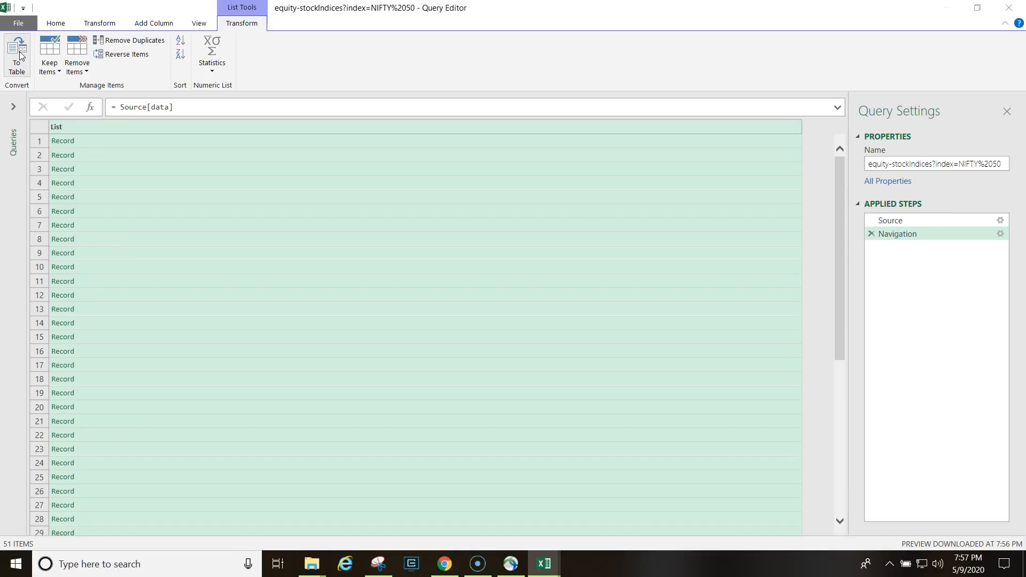
{"action": "left_click", "coordinate": [20, 55]}
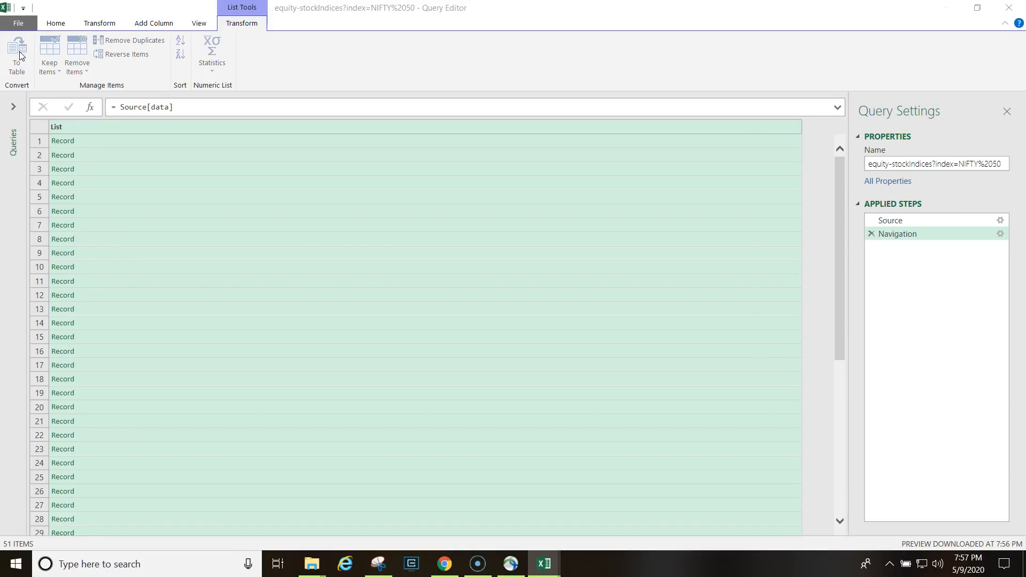
{"action": "left_click", "coordinate": [658, 336]}
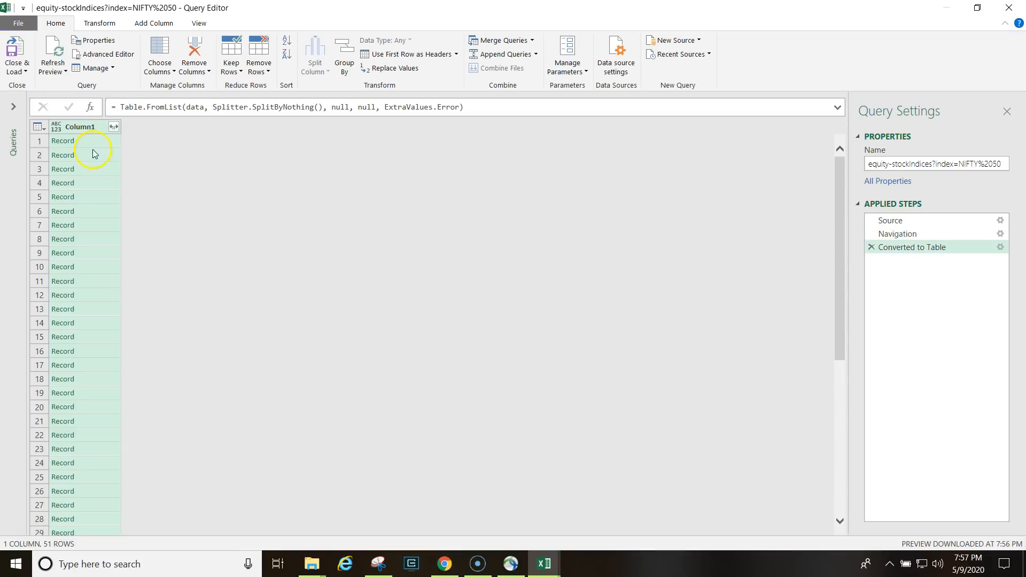
Expand Column1 without the original column name as prefix, leaving out the chartTodayPath and chart30dPath fields.
{"action": "left_click", "coordinate": [113, 126]}
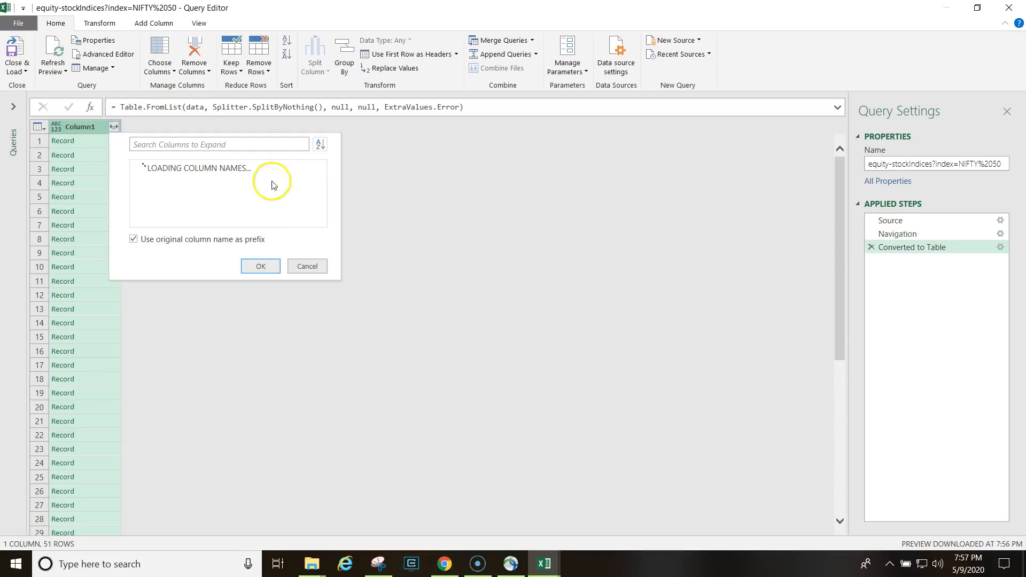
{"action": "left_click", "coordinate": [135, 407]}
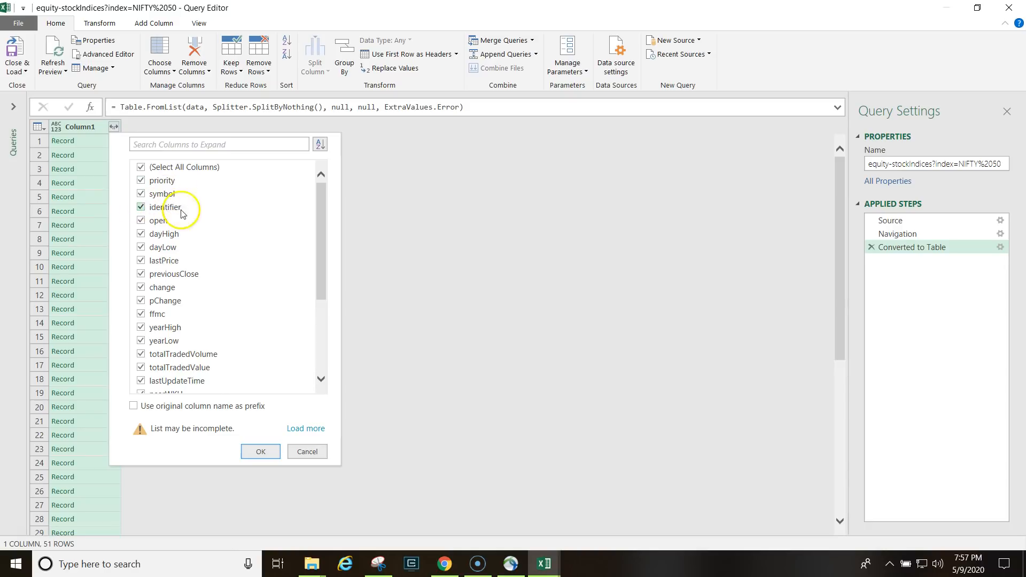
{"action": "left_click_drag", "start_coordinate": [323, 258], "coordinate": [329, 359]}
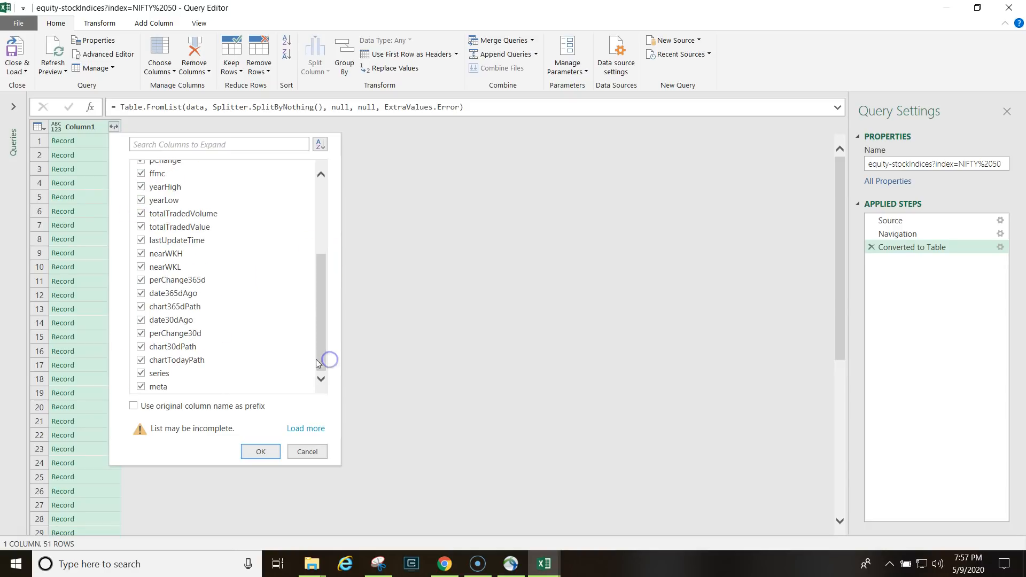
{"action": "left_click", "coordinate": [141, 360]}
{"action": "left_click", "coordinate": [141, 347]}
{"action": "left_click", "coordinate": [271, 456]}
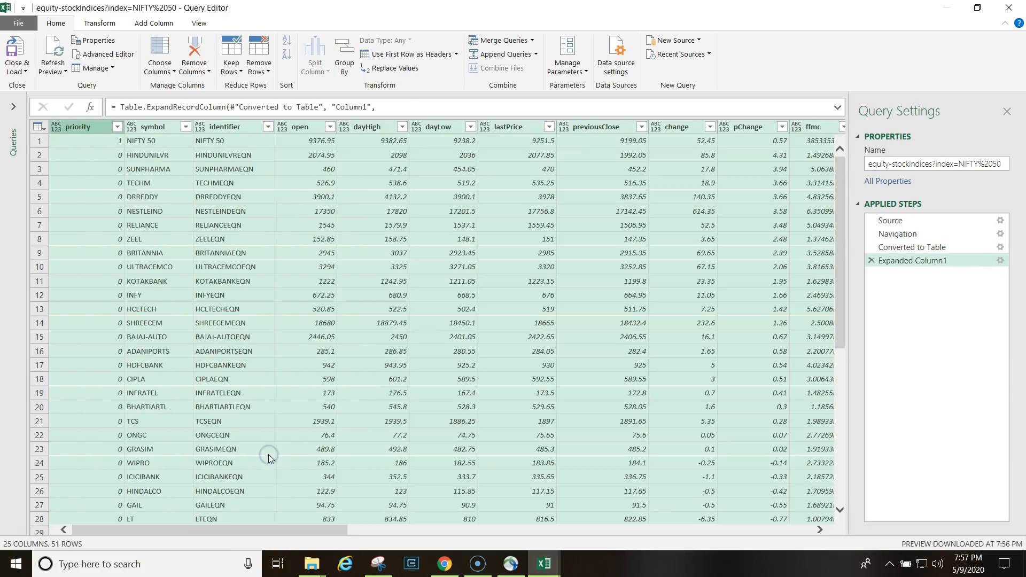
Load the expanded query into a new worksheet and reopen the equity-stockIndices query for editing.
{"action": "left_click", "coordinate": [12, 50]}
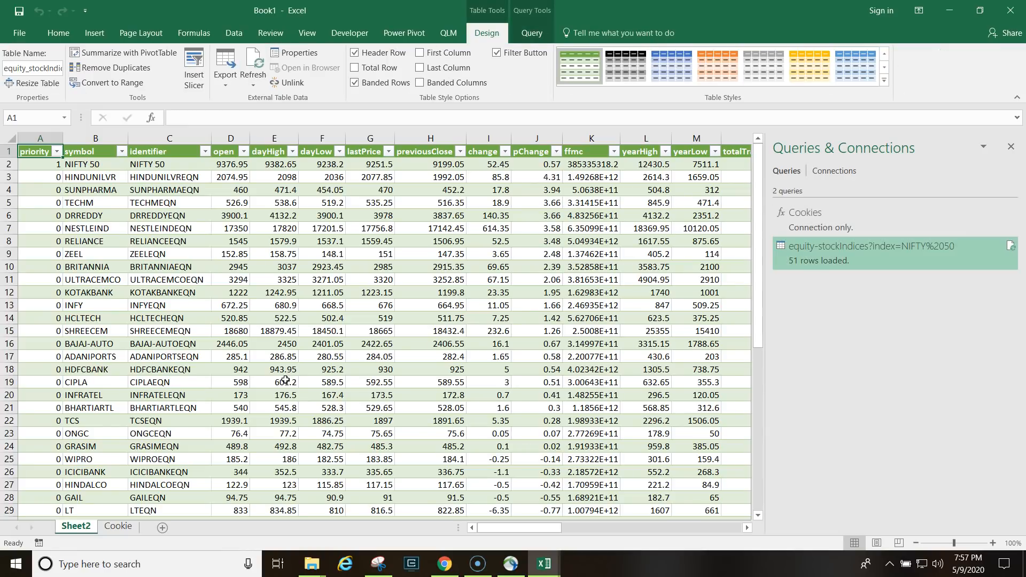
{"action": "left_click", "coordinate": [289, 280]}
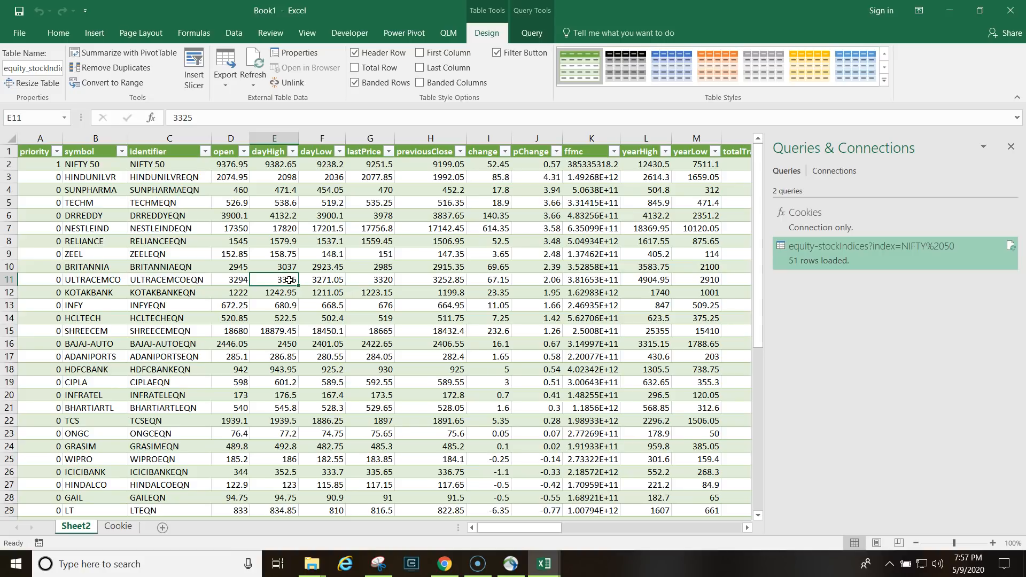
{"action": "left_click", "coordinate": [831, 247]}
{"action": "left_click", "coordinate": [859, 282]}
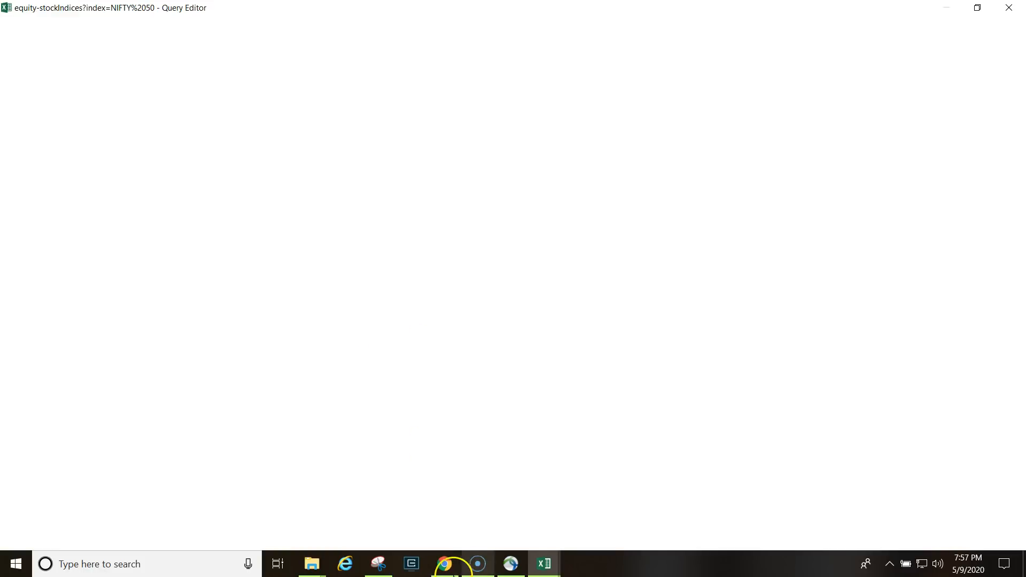
Switch to Chrome, close the developer tools and open NSE's Derivatives Market page from the market data section.
{"action": "left_click", "coordinate": [445, 564]}
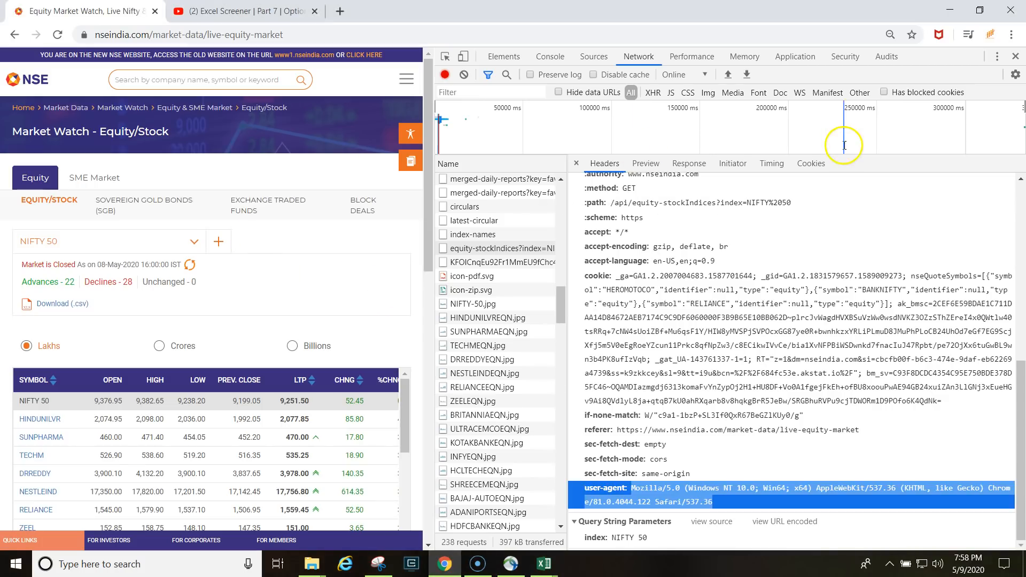
{"action": "left_click", "coordinate": [1016, 56]}
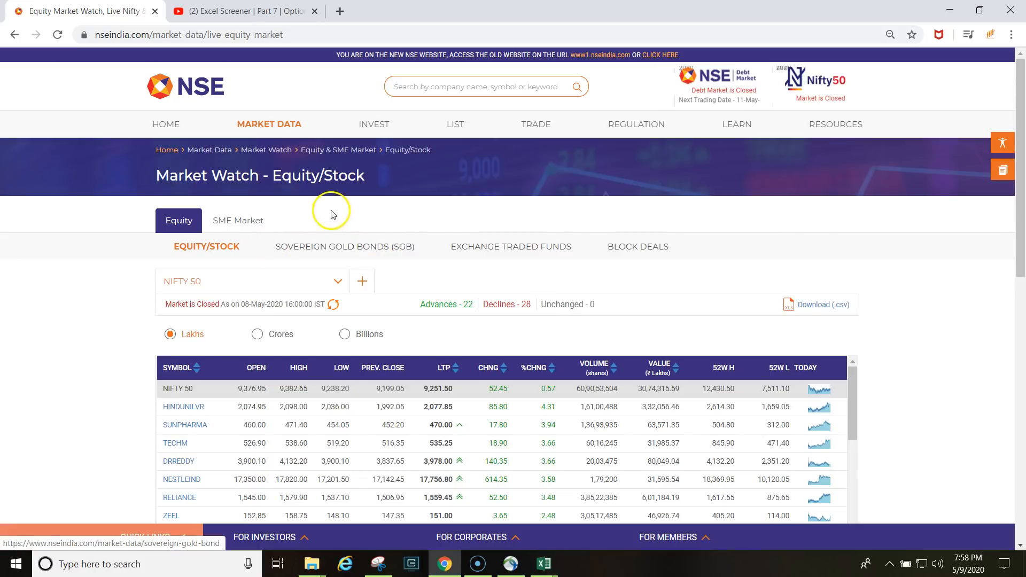
{"action": "left_click", "coordinate": [261, 125]}
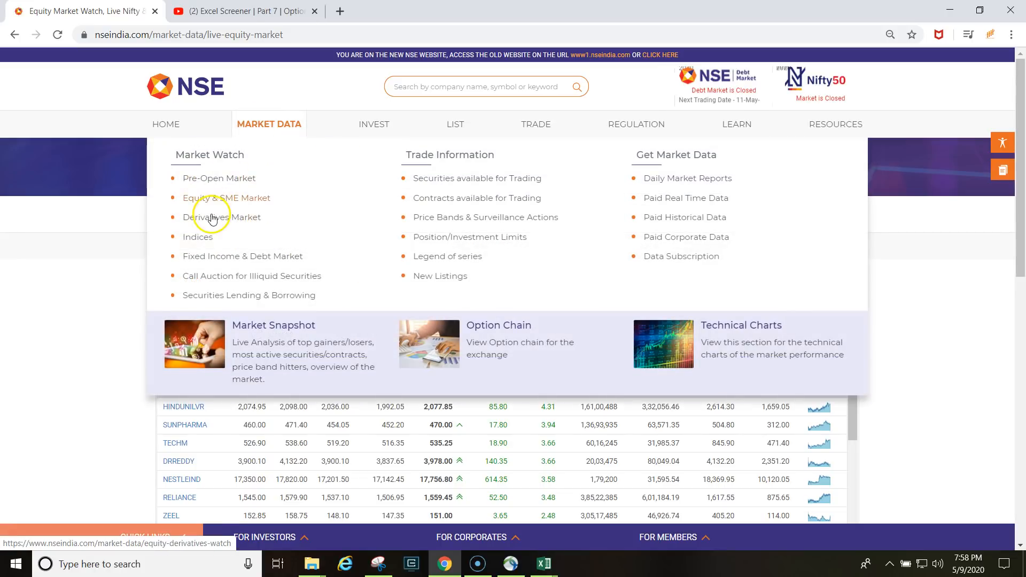
{"action": "left_click", "coordinate": [211, 218]}
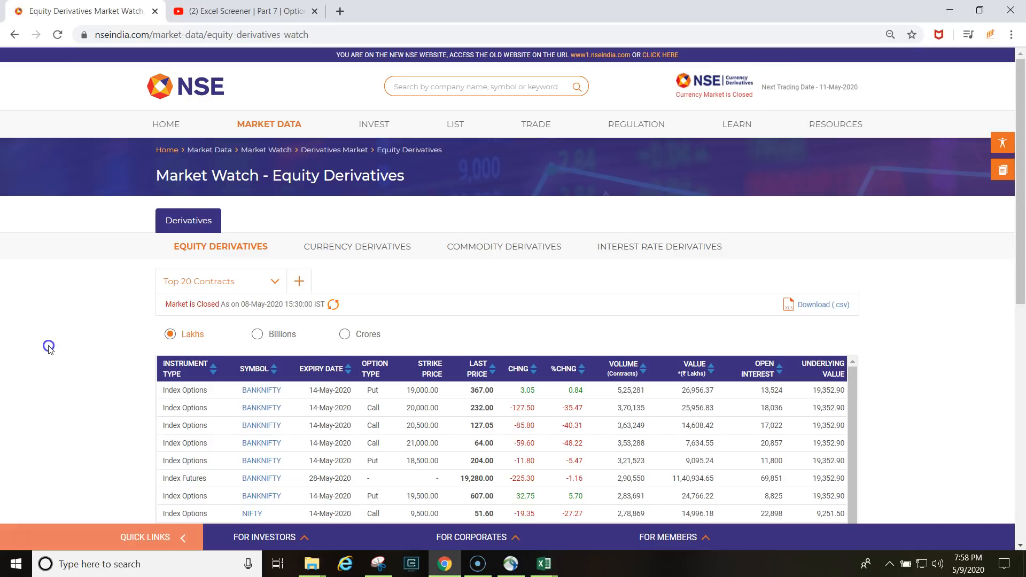
{"action": "scroll", "coordinate": [49, 350], "scroll_direction": "down", "scroll_amount": 3}
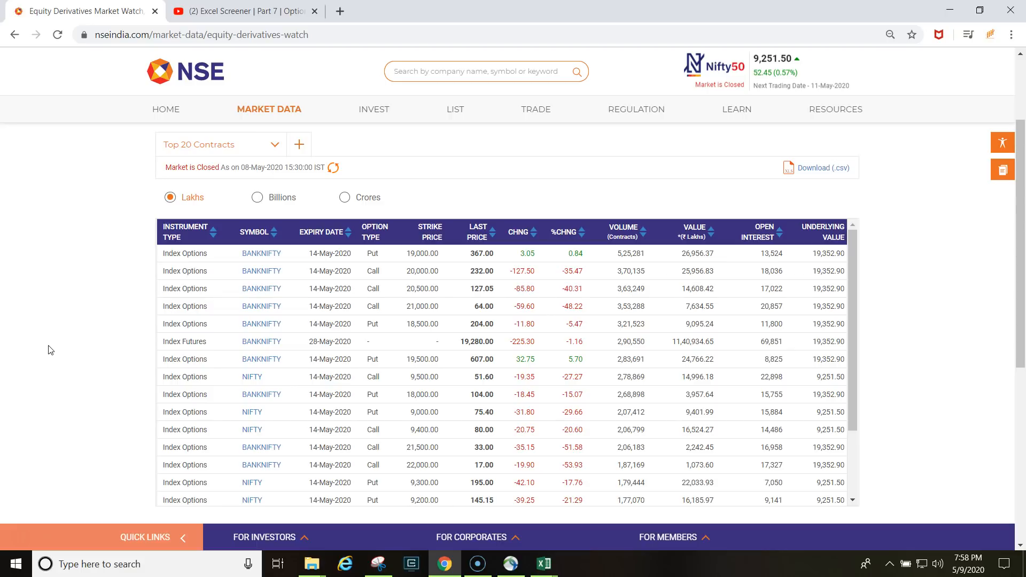
Open the developer tools on the Equity Derivatives page and switch the contracts table to Stock Futures.
{"action": "right_click", "coordinate": [50, 350]}
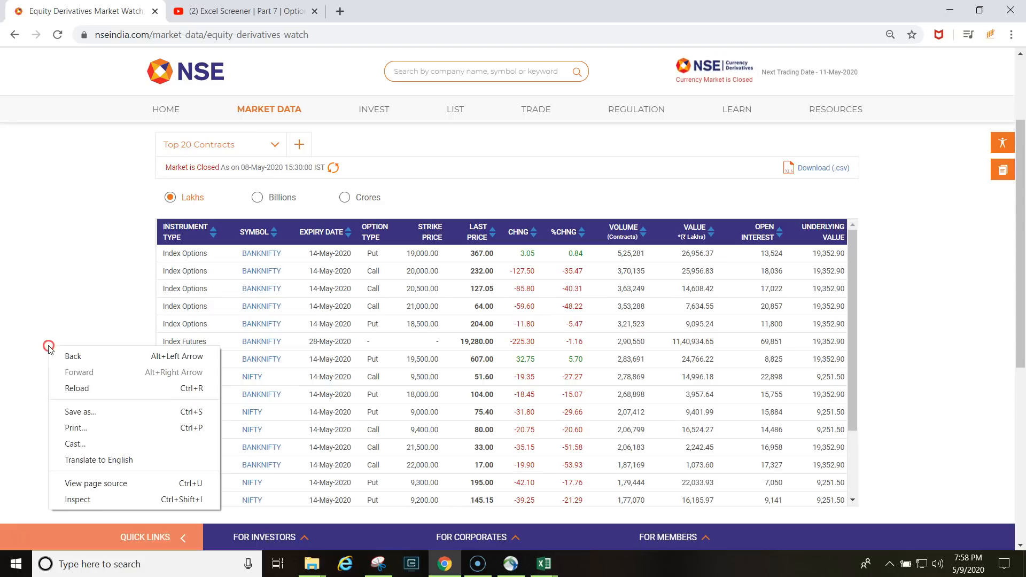
{"action": "left_click", "coordinate": [114, 500]}
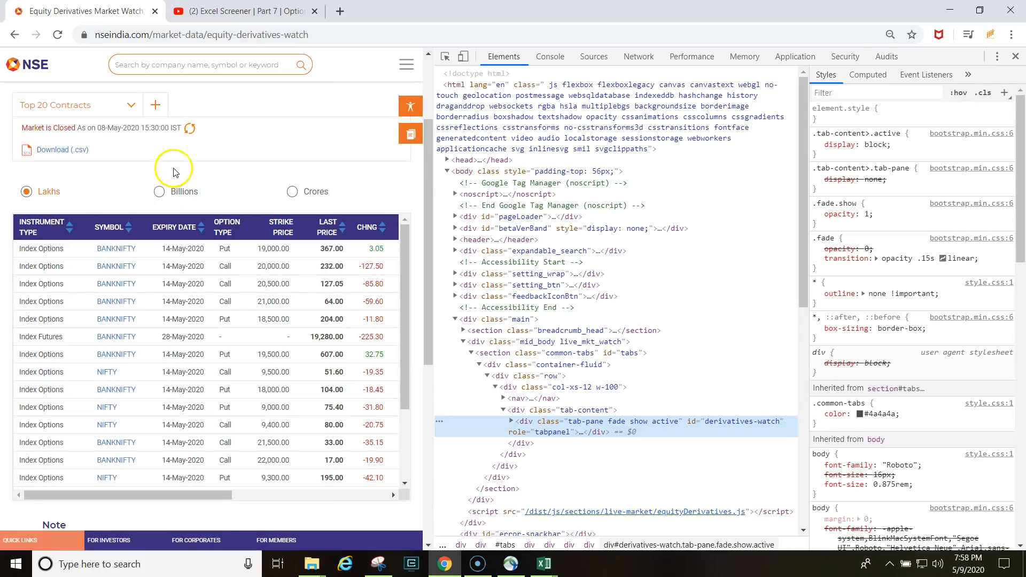
{"action": "left_click", "coordinate": [132, 105]}
{"action": "left_click", "coordinate": [96, 131]}
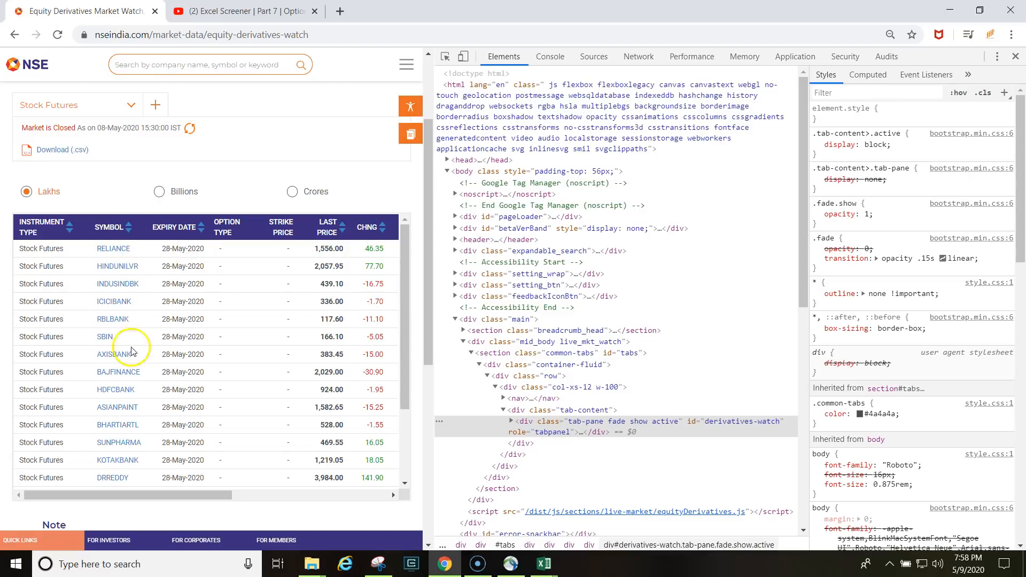
Find the liveEquity-derivatives request for stock_fut in the network log, copy its request URL and review its request headers.
{"action": "left_click", "coordinate": [635, 57]}
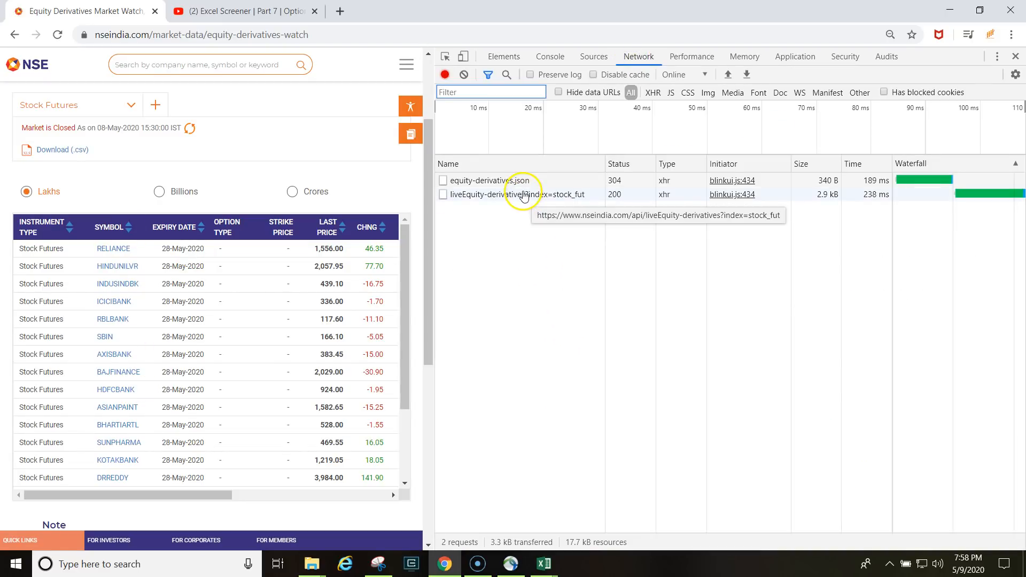
{"action": "left_click", "coordinate": [514, 180]}
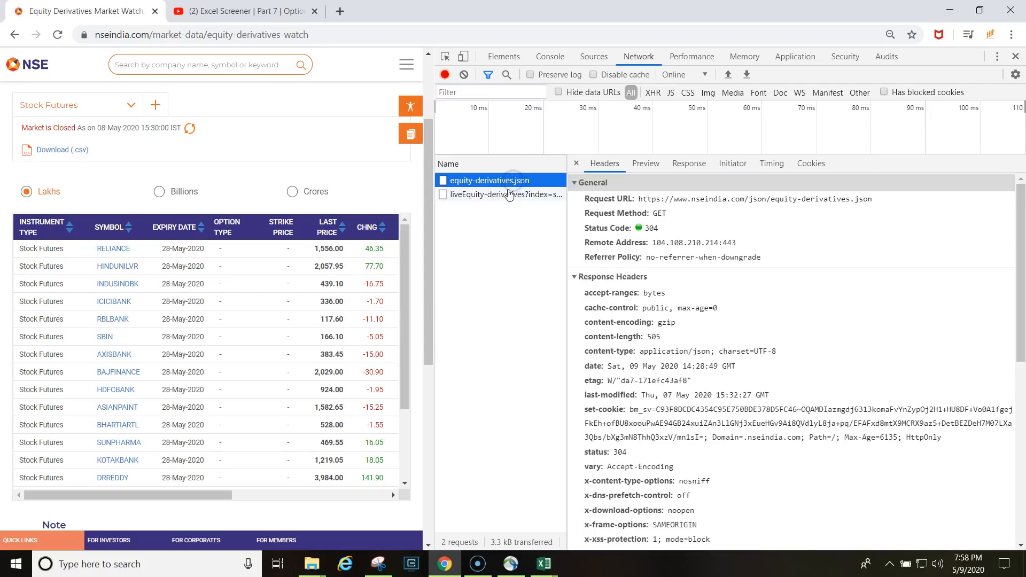
{"action": "left_click", "coordinate": [508, 195]}
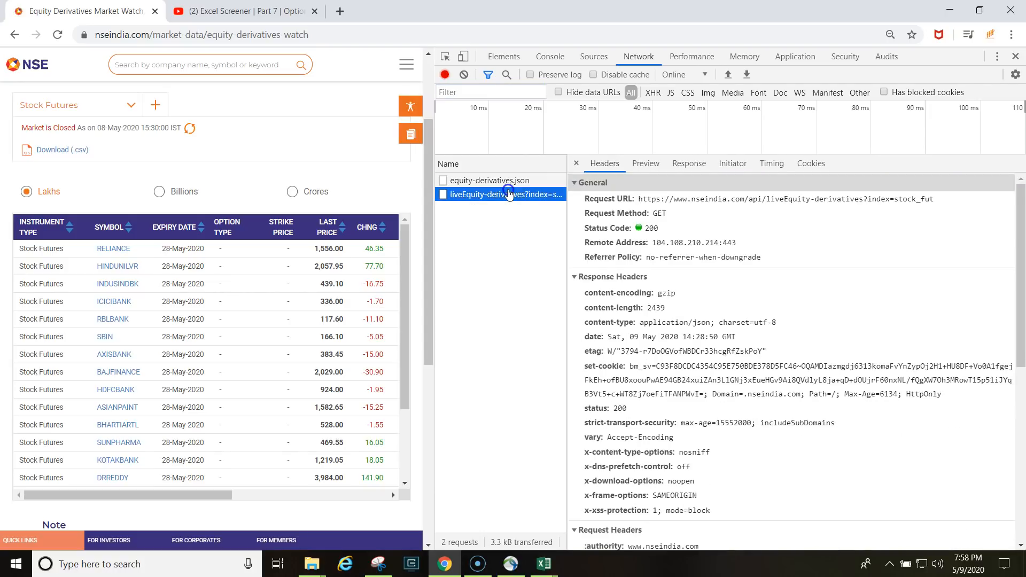
{"action": "left_click", "coordinate": [689, 164]}
{"action": "left_click", "coordinate": [616, 169]}
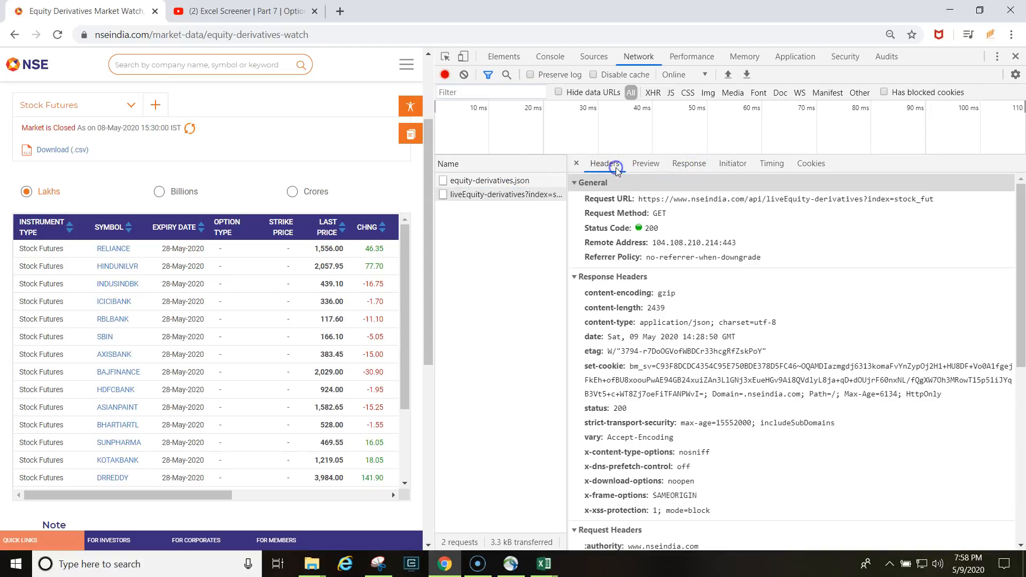
{"action": "triple_click", "coordinate": [642, 201]}
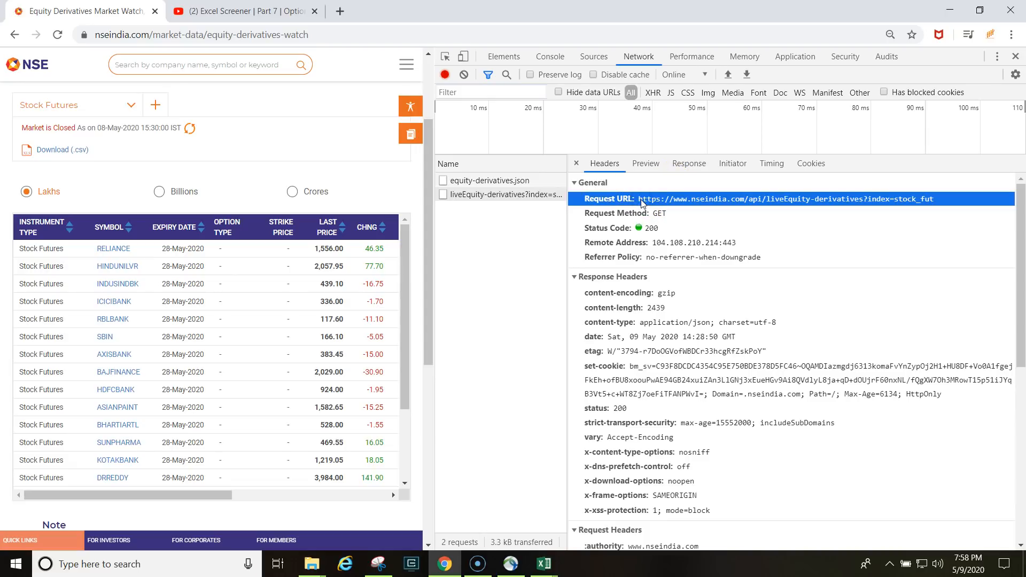
{"action": "left_click_drag", "start_coordinate": [641, 202], "coordinate": [928, 207]}
{"action": "key", "text": "ctrl+c"}
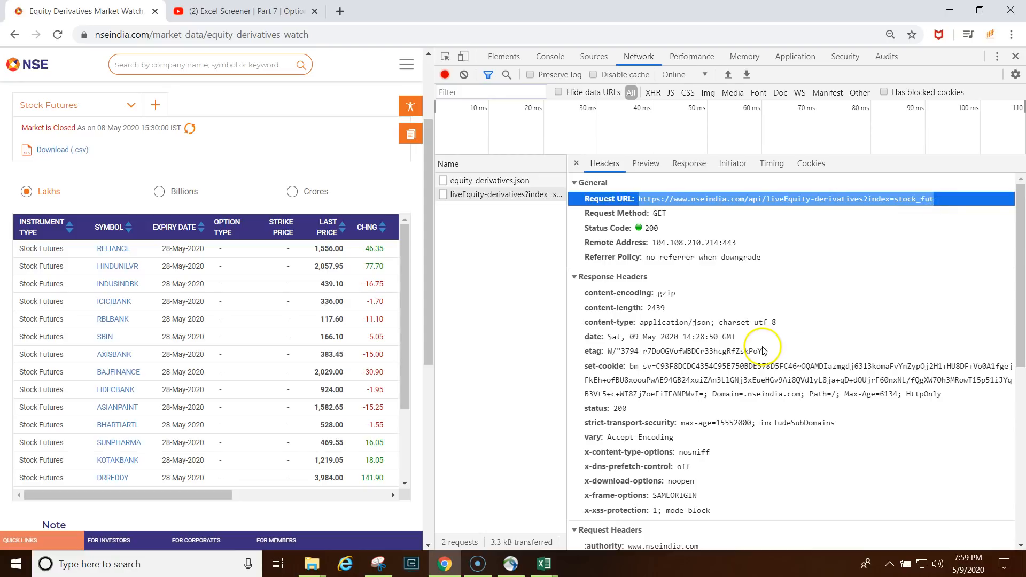
{"action": "scroll", "coordinate": [655, 374], "scroll_direction": "down", "scroll_amount": 6}
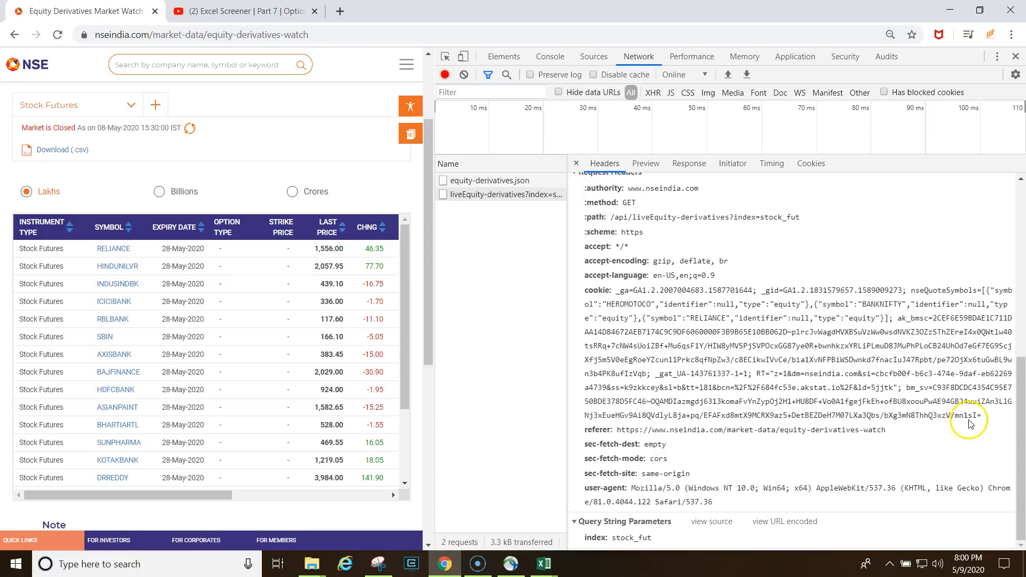
Switch back to Excel, close and load the open equity-stockIndices query, and go to the Cookie sheet.
{"action": "left_click", "coordinate": [557, 563]}
{"action": "left_click", "coordinate": [730, 497]}
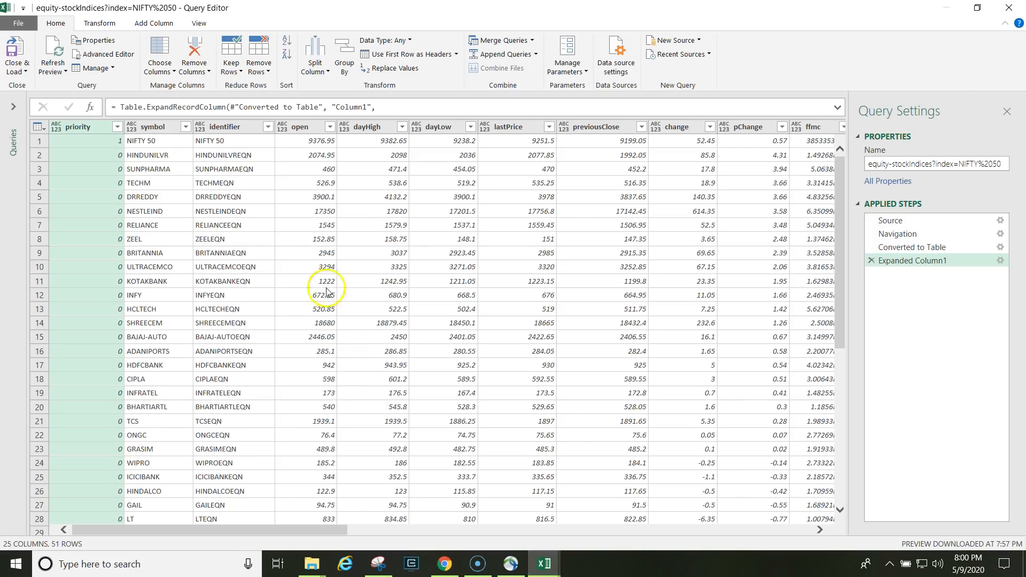
{"action": "left_click", "coordinate": [12, 53]}
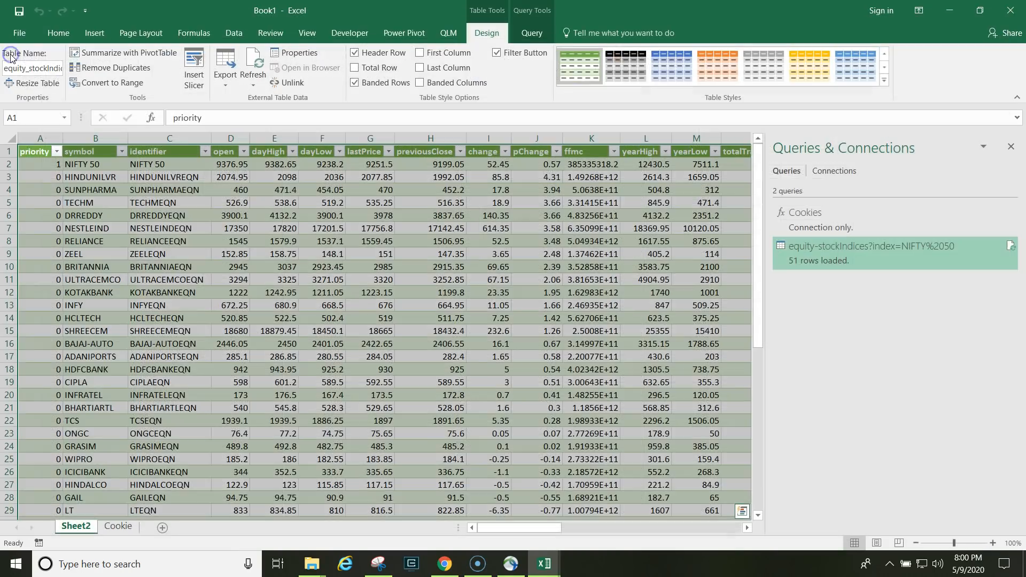
{"action": "left_click", "coordinate": [118, 526]}
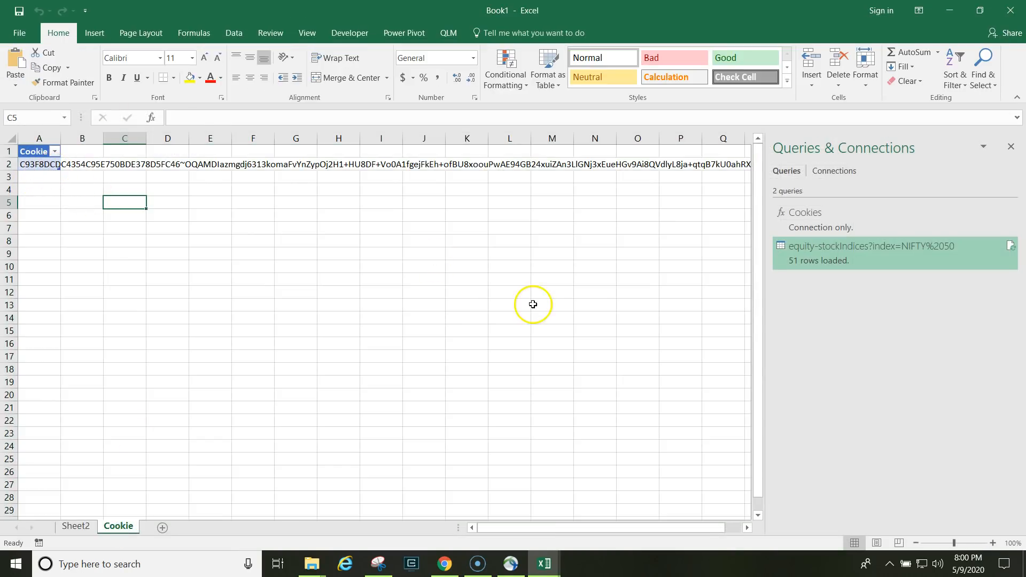
Open the equity-stockIndices query in the Query Editor, expand the queries list and rename the query as Equity.
{"action": "right_click", "coordinate": [805, 262]}
{"action": "left_click", "coordinate": [827, 282]}
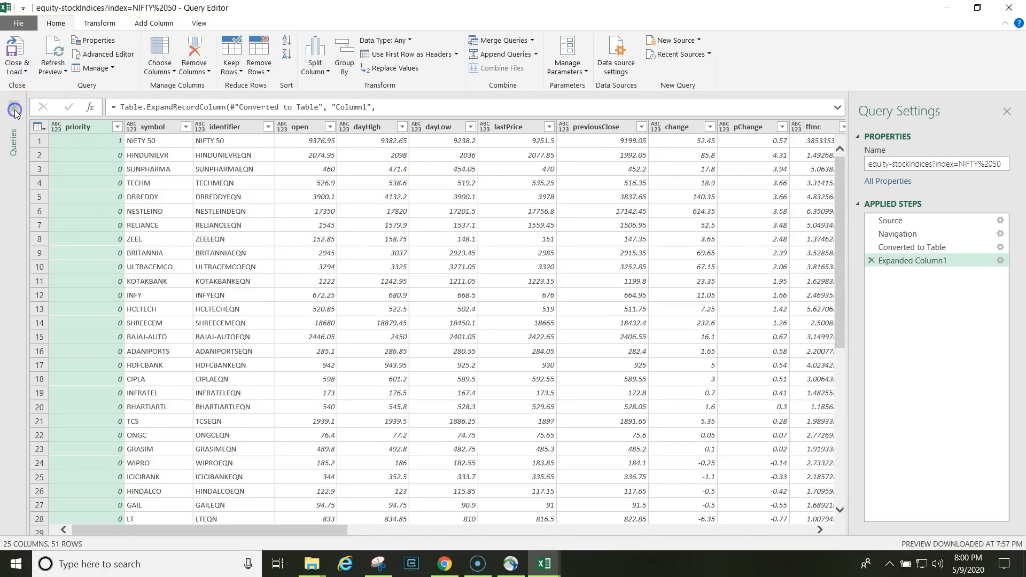
{"action": "left_click", "coordinate": [15, 110]}
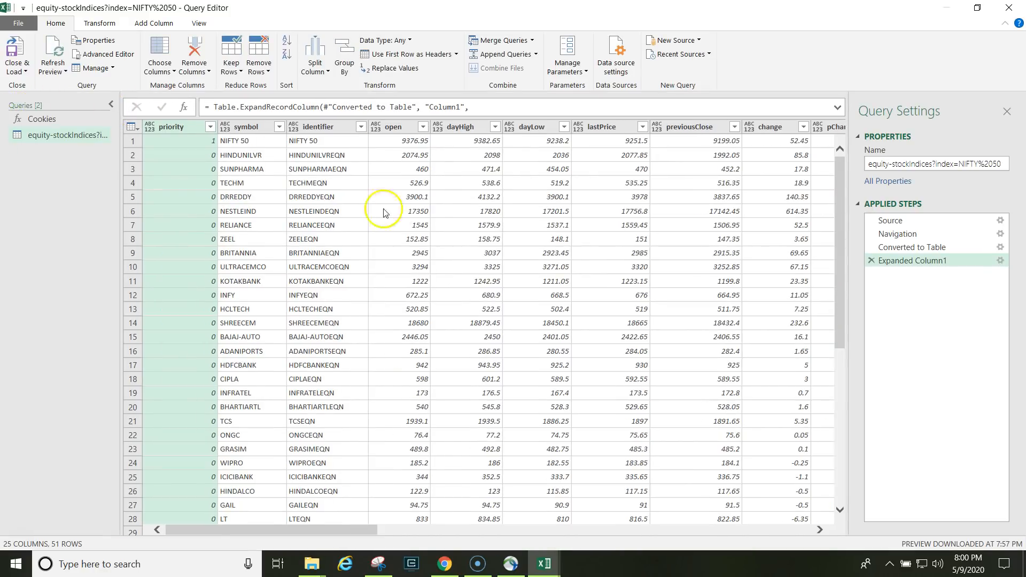
{"action": "triple_click", "coordinate": [896, 164]}
{"action": "type", "text": "Eq"}
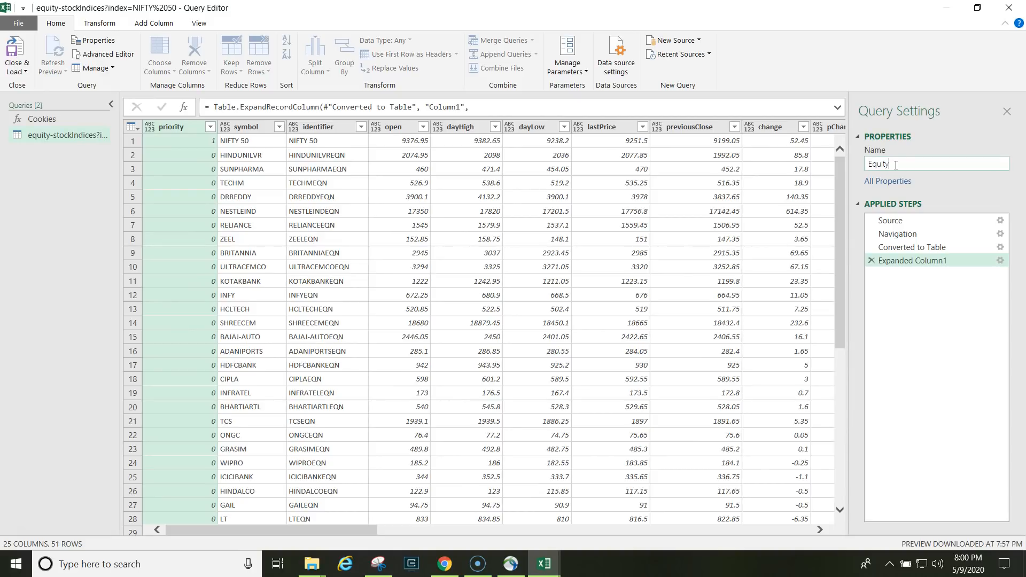
{"action": "type", "text": "uity"}
{"action": "key", "text": "Return"}
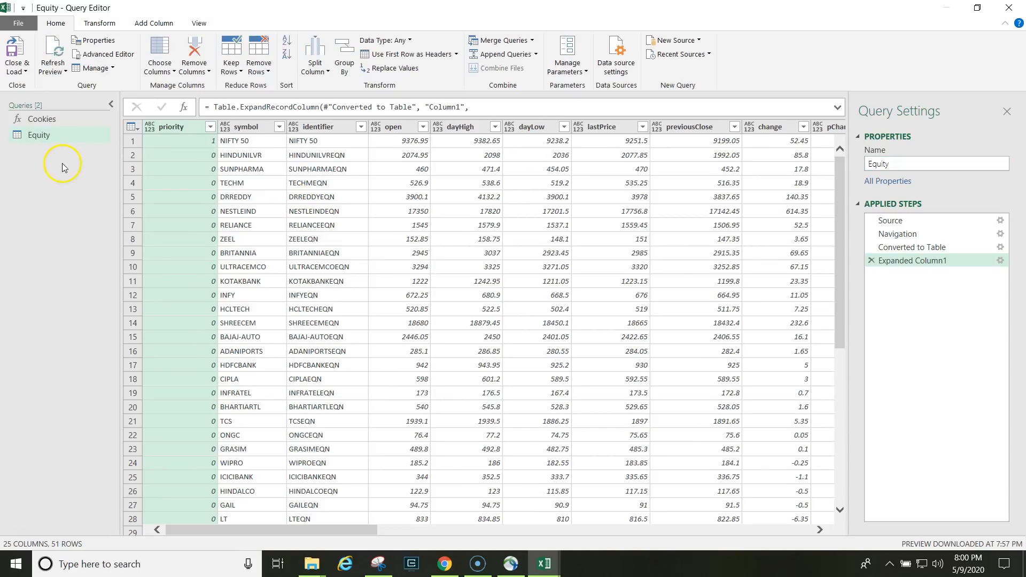
Duplicate the Equity query and name the copy StockFutures.
{"action": "left_click", "coordinate": [41, 135]}
{"action": "right_click", "coordinate": [40, 136]}
{"action": "left_click", "coordinate": [77, 203]}
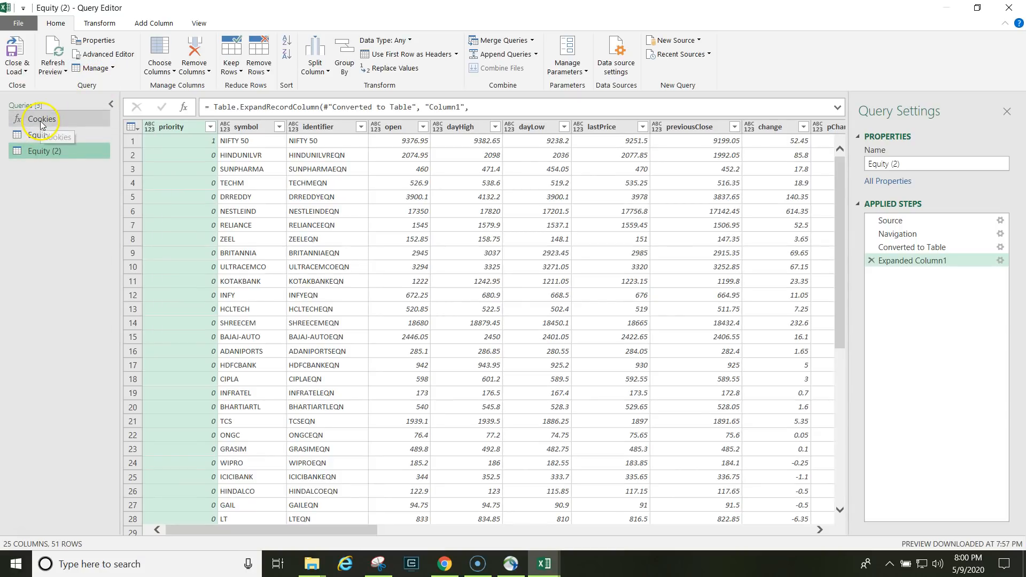
{"action": "left_click", "coordinate": [43, 153]}
{"action": "left_click", "coordinate": [905, 166]}
{"action": "key", "text": "ctrl+a"}
{"action": "type", "text": "D"}
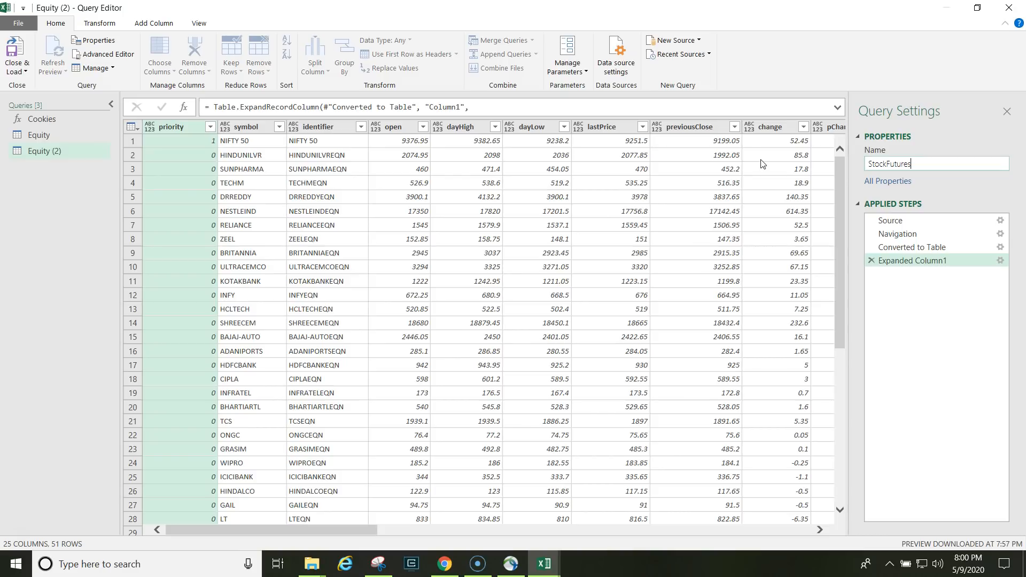
{"action": "left_click", "coordinate": [96, 54]}
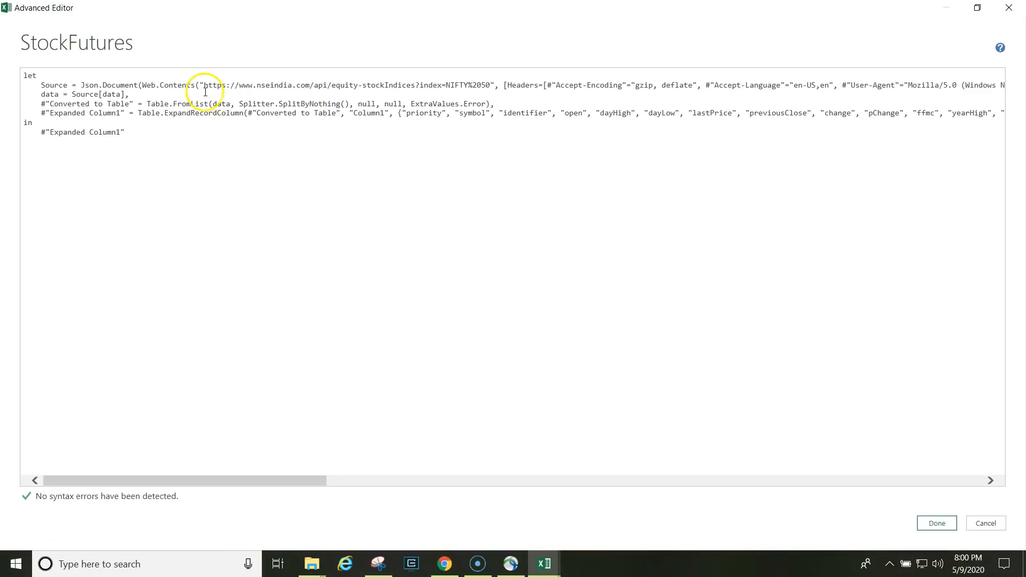
{"action": "left_click_drag", "start_coordinate": [204, 86], "coordinate": [488, 85]}
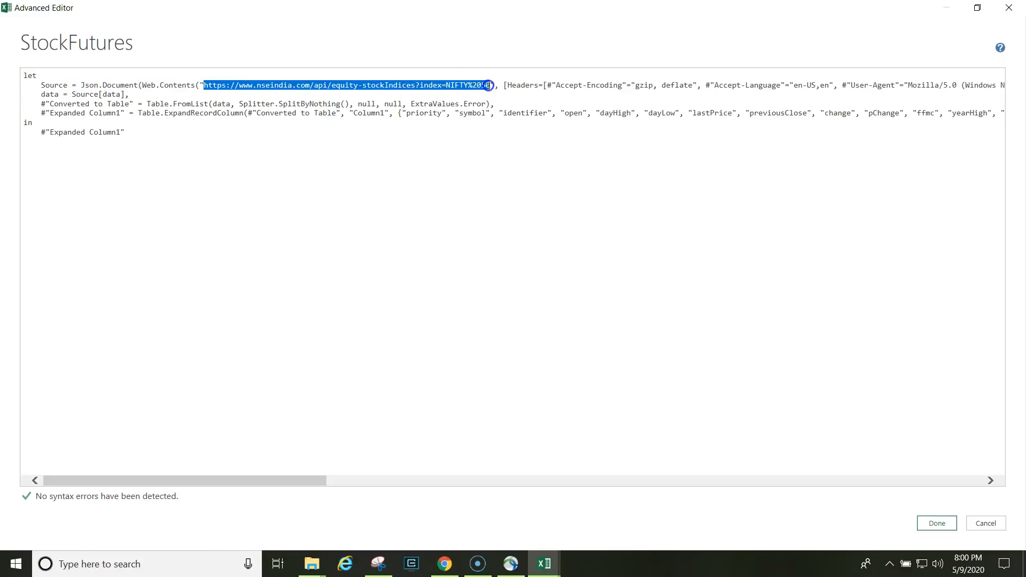
{"action": "key", "text": "ctrl+v"}
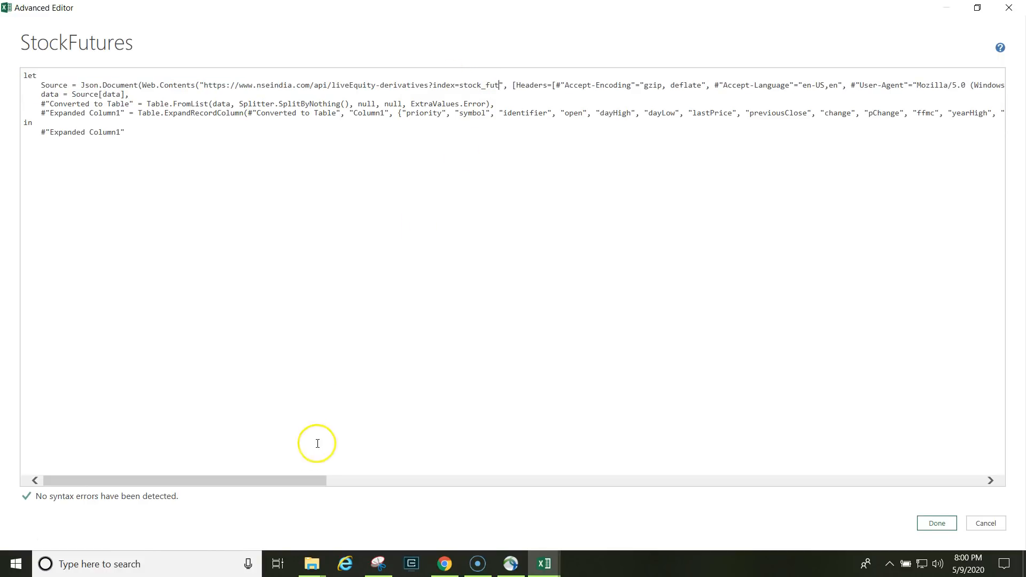
{"action": "left_click_drag", "start_coordinate": [293, 480], "coordinate": [358, 475]}
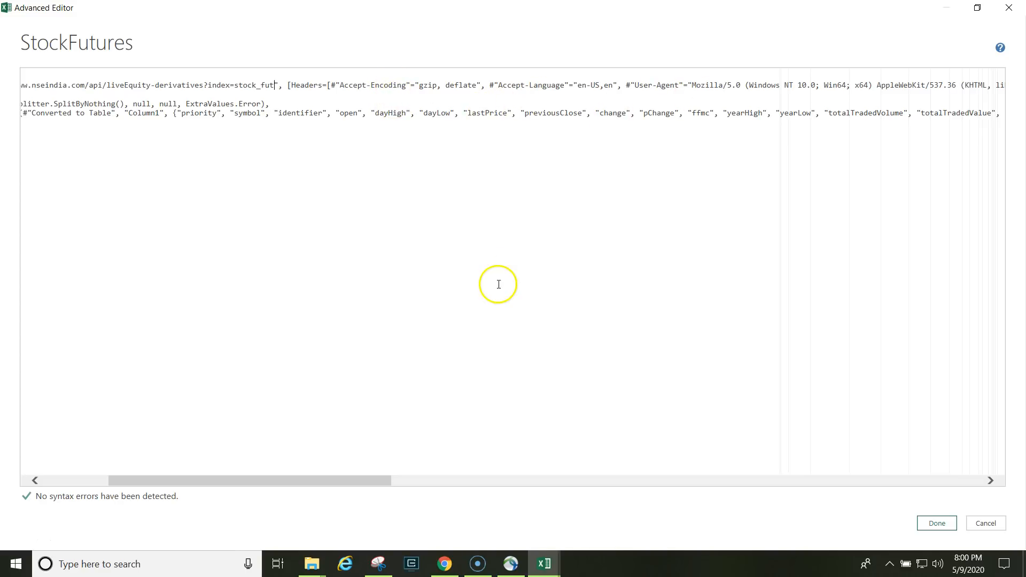
{"action": "left_click_drag", "start_coordinate": [329, 481], "coordinate": [105, 468]}
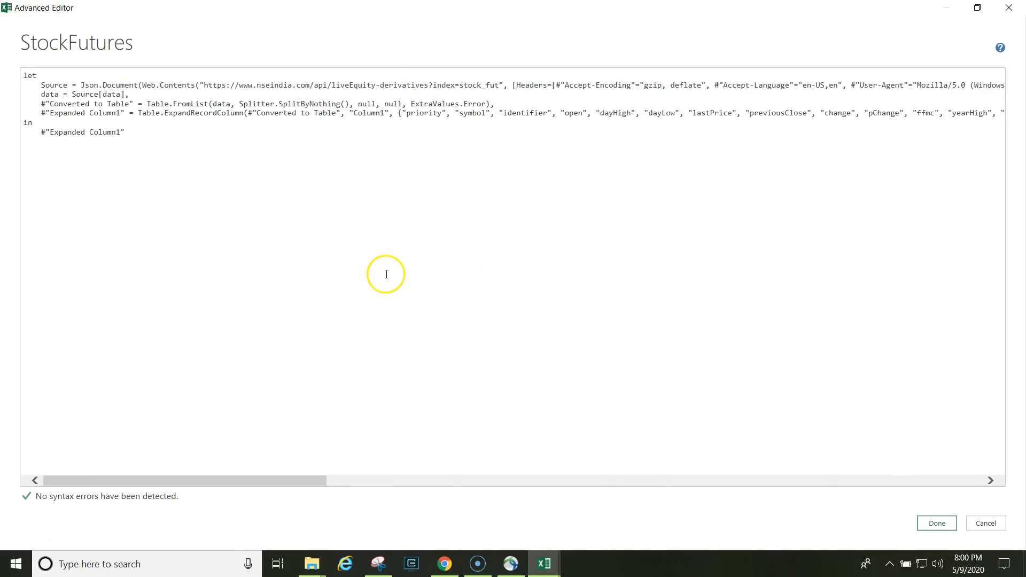
{"action": "left_click", "coordinate": [935, 523]}
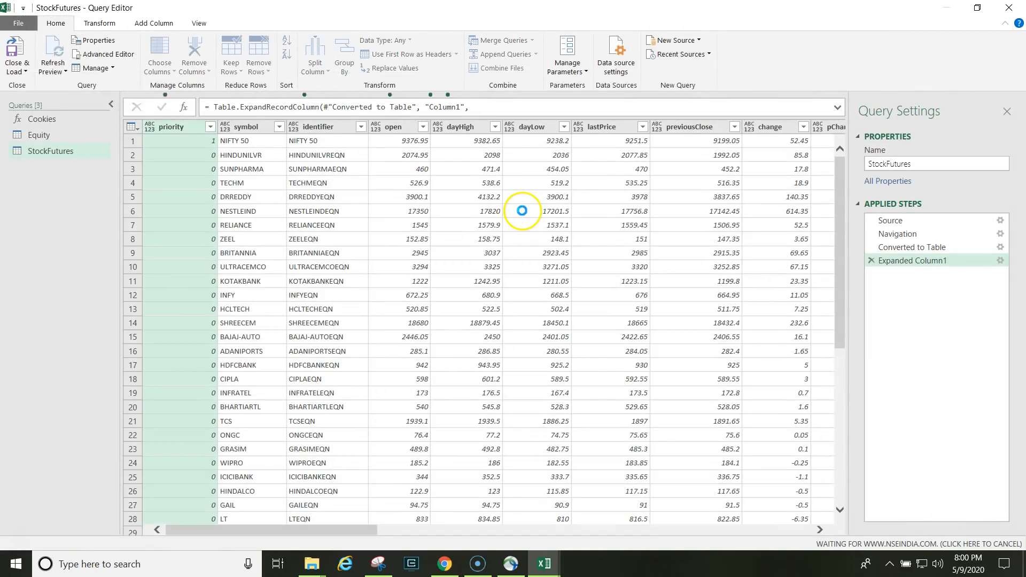
Delete the Expanded Column1, Converted to Table and Navigation steps from StockFutures, keeping only Source.
{"action": "left_click", "coordinate": [870, 262]}
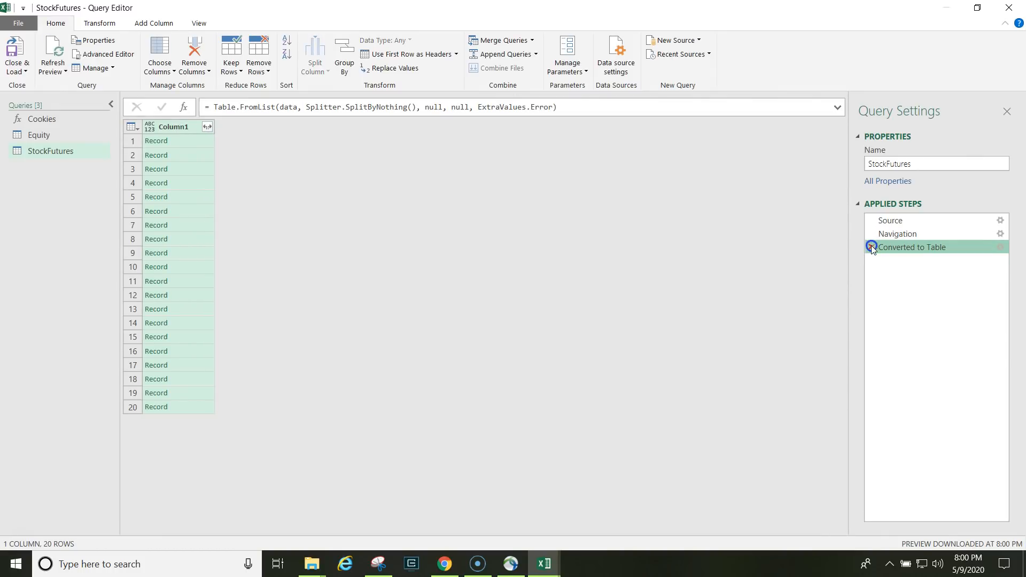
{"action": "left_click", "coordinate": [871, 246]}
{"action": "left_click", "coordinate": [871, 234]}
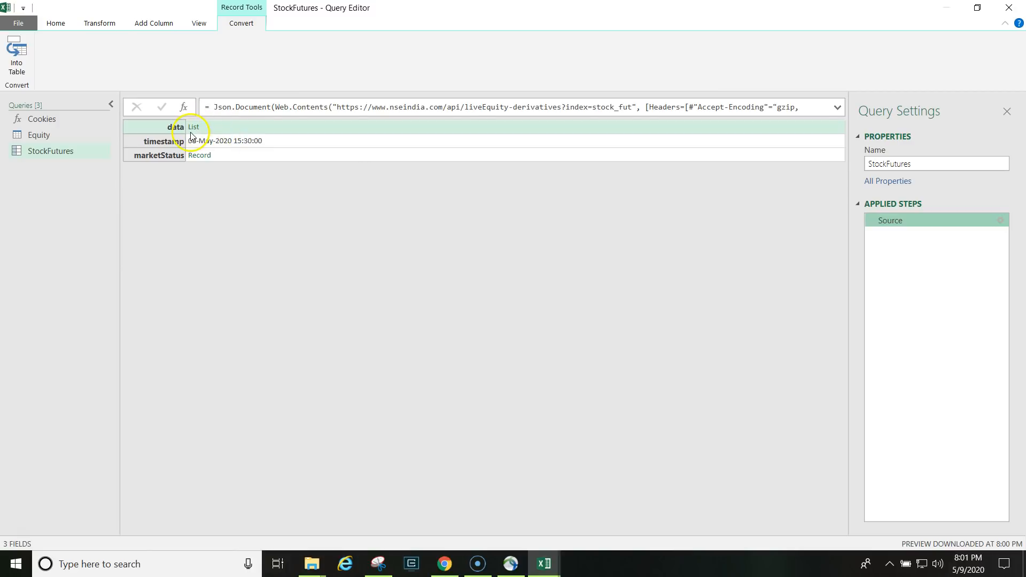
Drill into the data list of the StockFutures response and convert it to a table with no delimiter.
{"action": "left_click", "coordinate": [194, 128]}
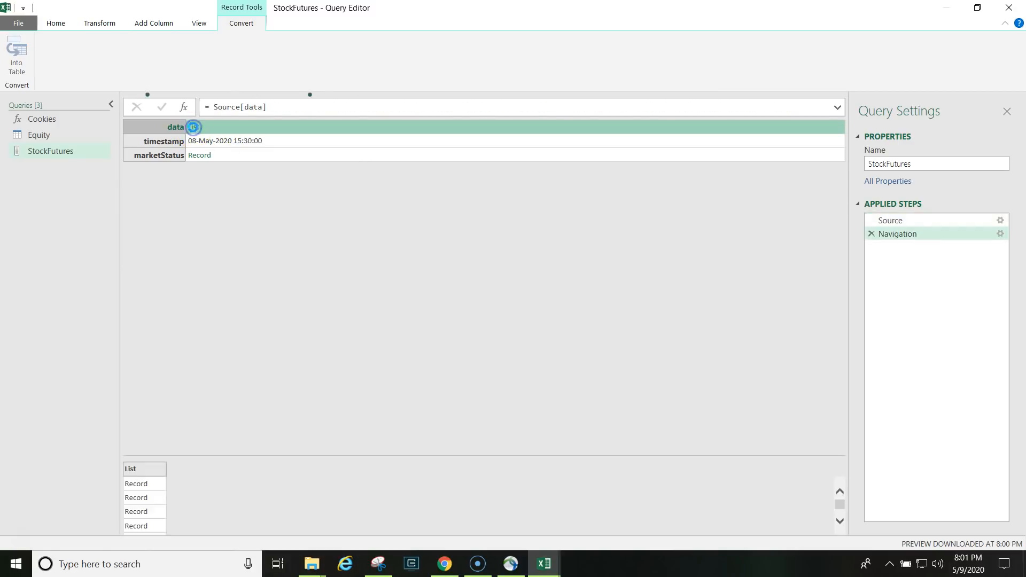
{"action": "left_click", "coordinate": [18, 57]}
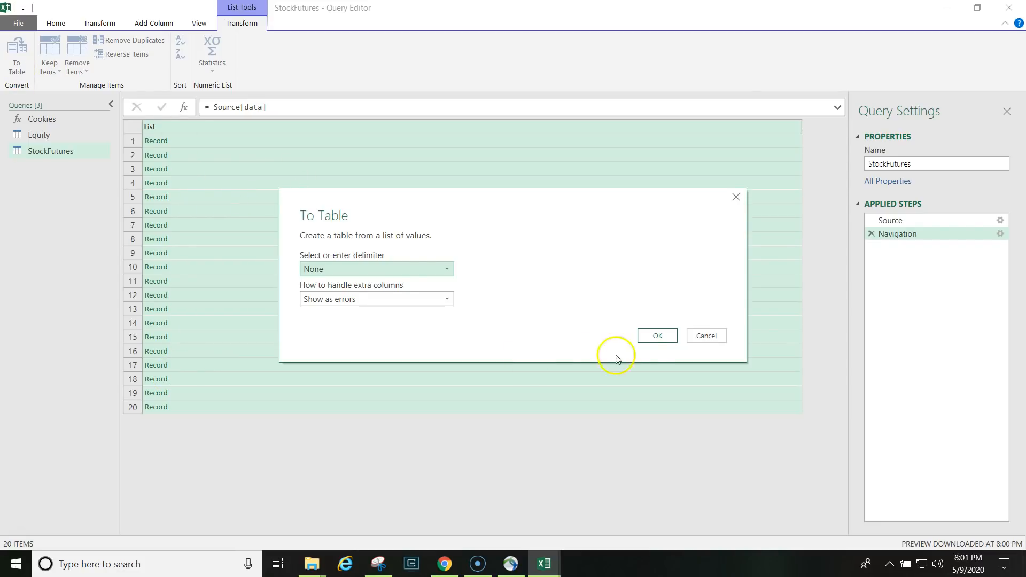
{"action": "left_click", "coordinate": [655, 337]}
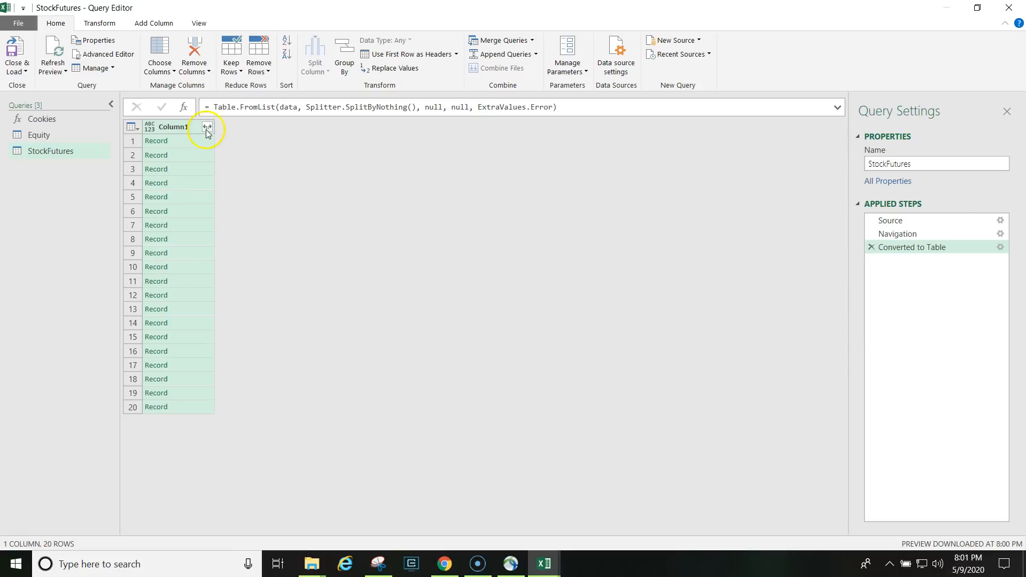
Expand Column1 into all its record fields without using the original column name as prefix.
{"action": "left_click", "coordinate": [207, 128]}
{"action": "left_click", "coordinate": [258, 408]}
{"action": "left_click", "coordinate": [354, 450]}
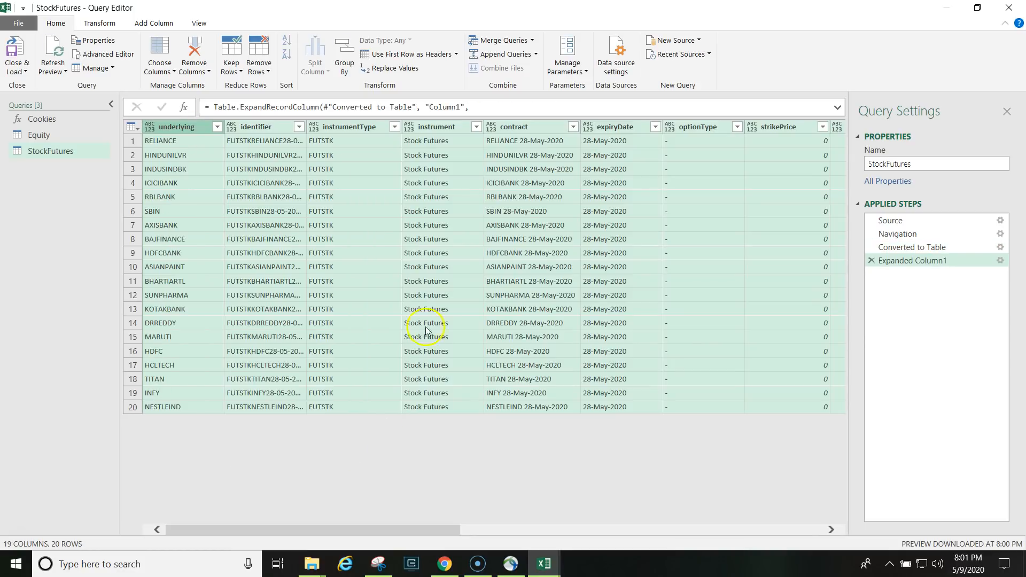
Remove the meta column from the StockFutures query, then close and load it to the workbook.
{"action": "left_click_drag", "start_coordinate": [438, 534], "coordinate": [845, 512]}
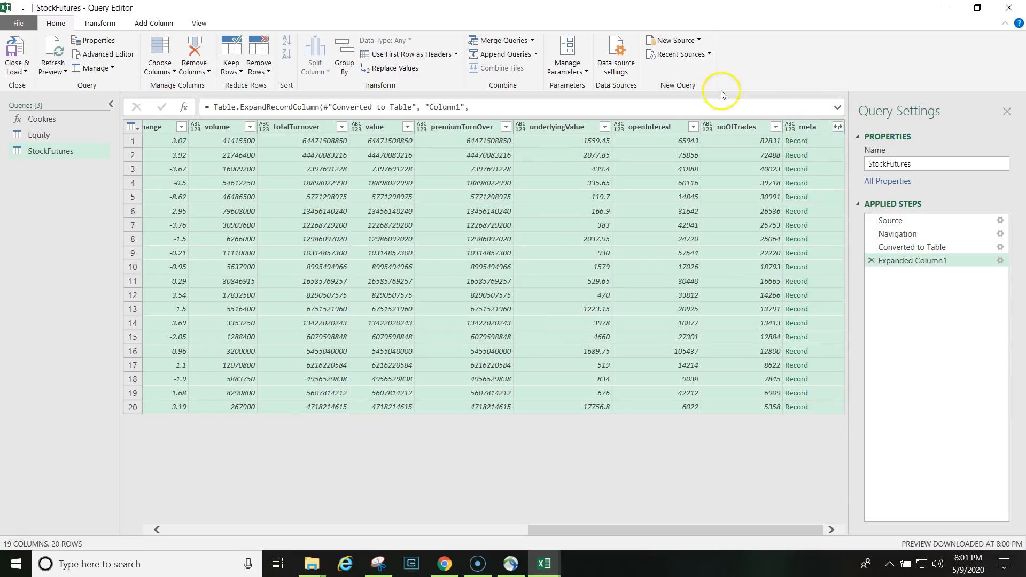
{"action": "left_click", "coordinate": [810, 126]}
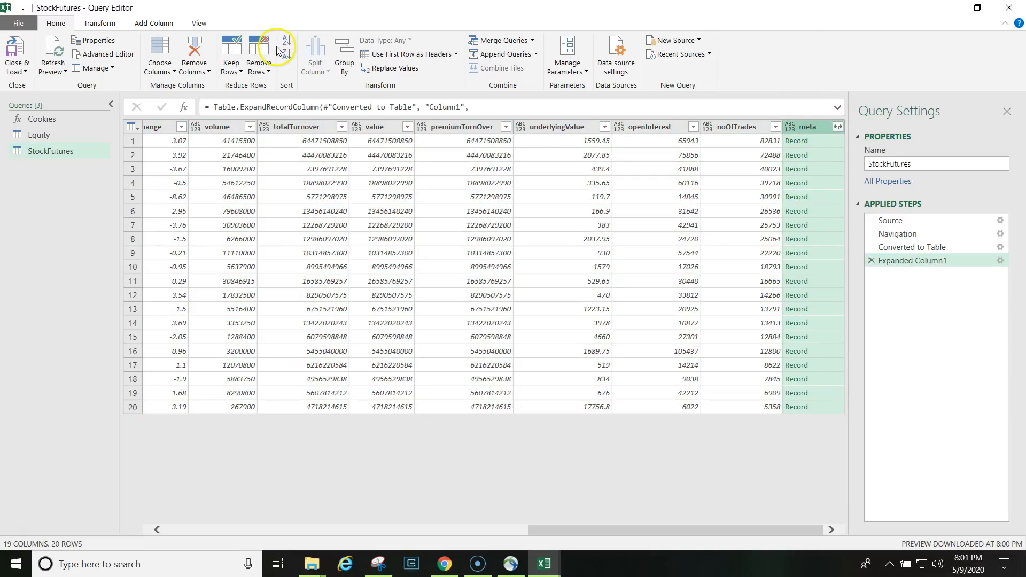
{"action": "left_click", "coordinate": [200, 51]}
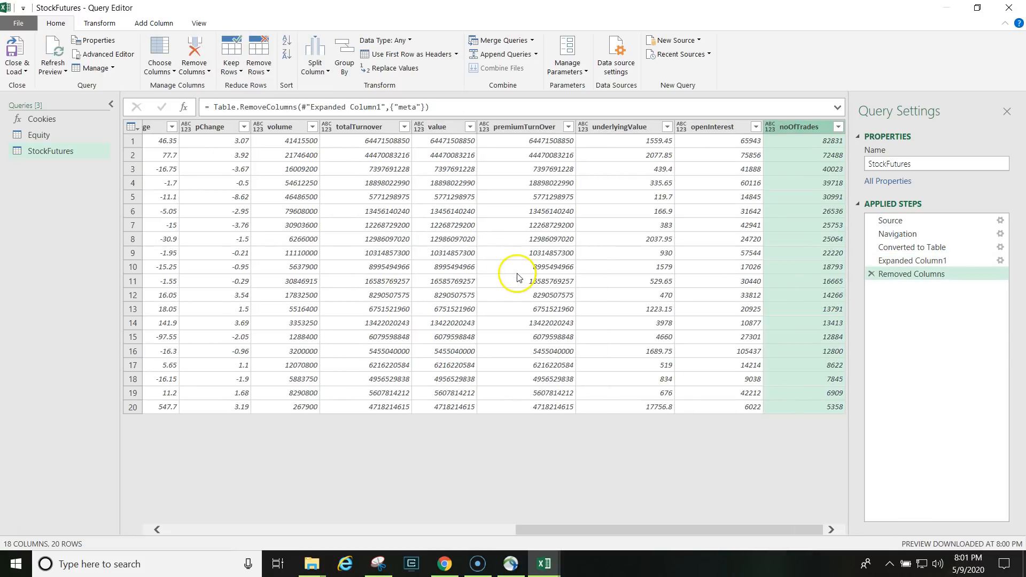
{"action": "left_click", "coordinate": [11, 53]}
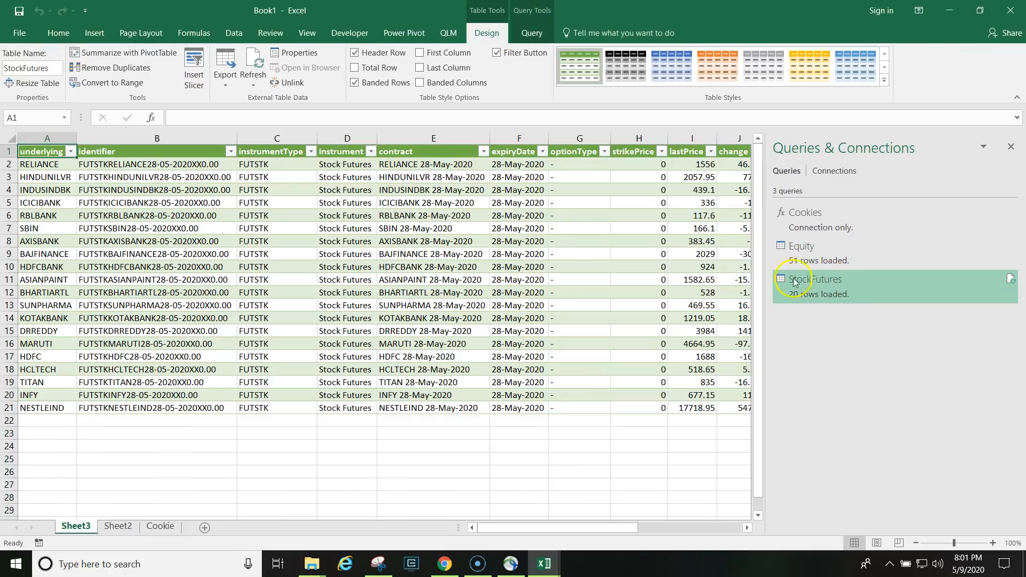
Refresh the loaded StockFutures table on Sheet3 from its data source.
{"action": "left_click", "coordinate": [327, 254]}
{"action": "right_click", "coordinate": [331, 250]}
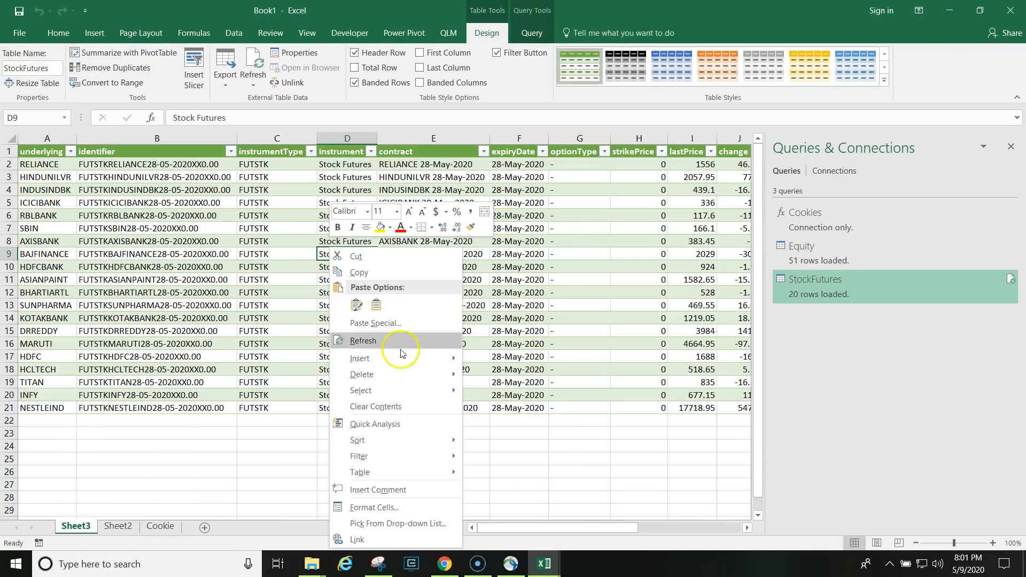
{"action": "left_click", "coordinate": [374, 342]}
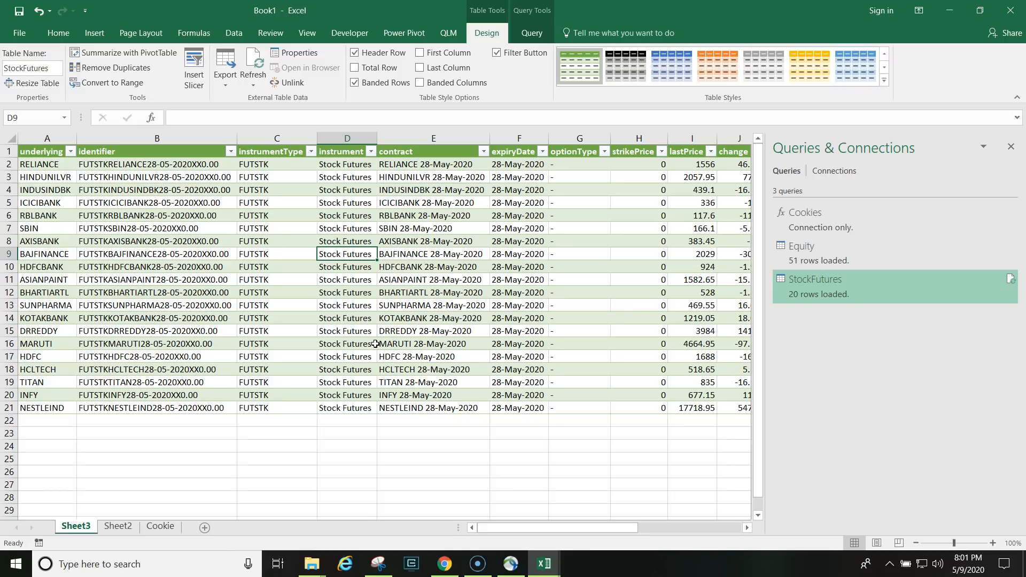
Switch to Chrome and open NSE's Option Chain page from the site's market data section.
{"action": "mouse_move", "coordinate": [442, 565]}
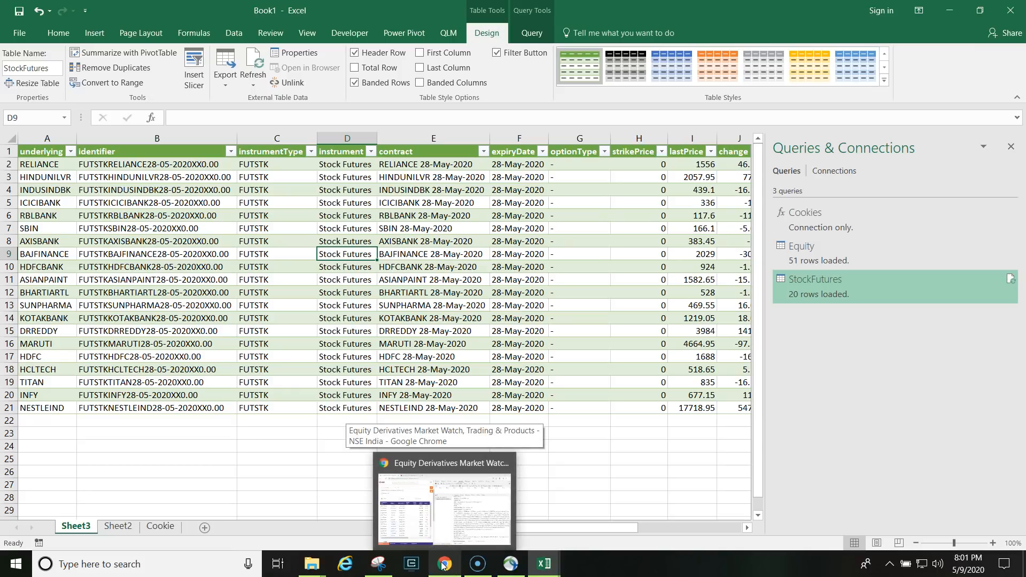
{"action": "left_click", "coordinate": [446, 512]}
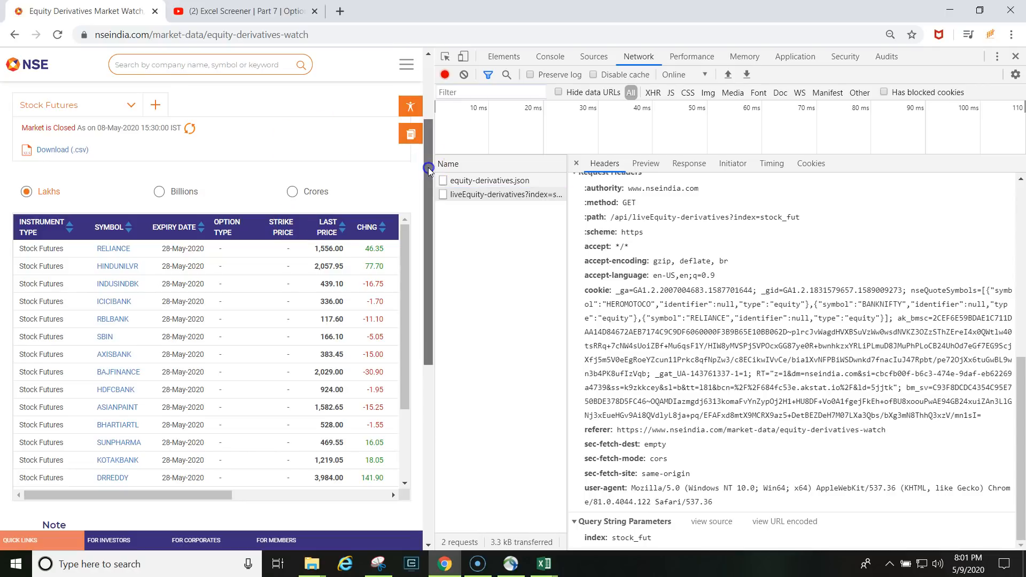
{"action": "left_click_drag", "start_coordinate": [430, 171], "coordinate": [430, 107]}
{"action": "left_click", "coordinate": [406, 80]}
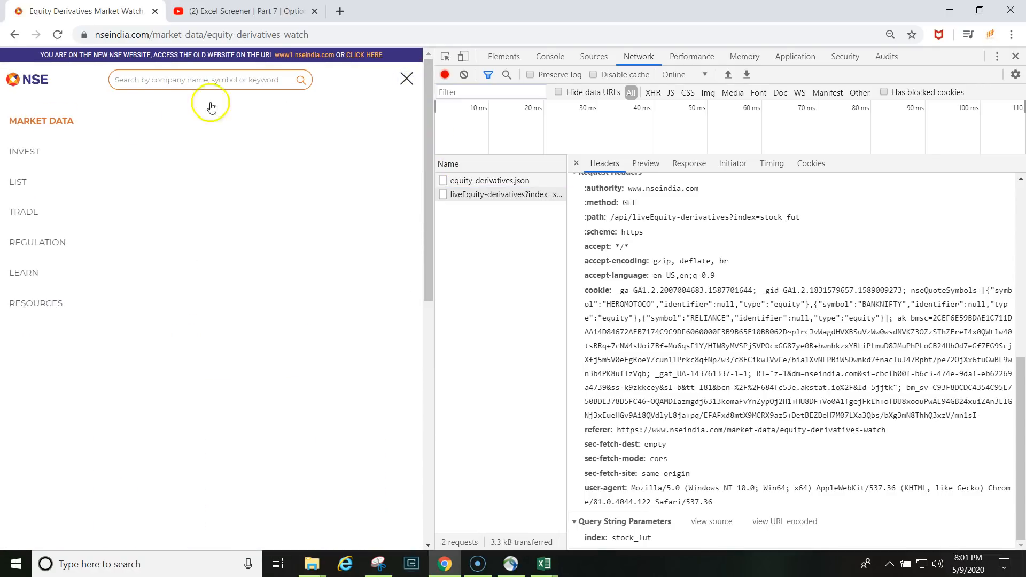
{"action": "left_click", "coordinate": [59, 123]}
{"action": "scroll", "coordinate": [195, 390], "scroll_direction": "down", "scroll_amount": 6}
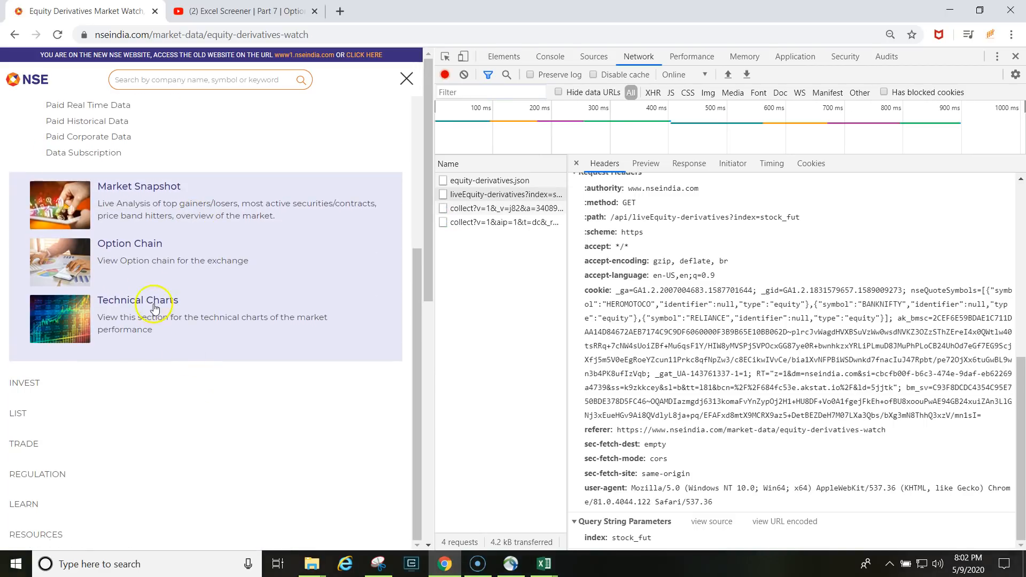
{"action": "left_click", "coordinate": [138, 259]}
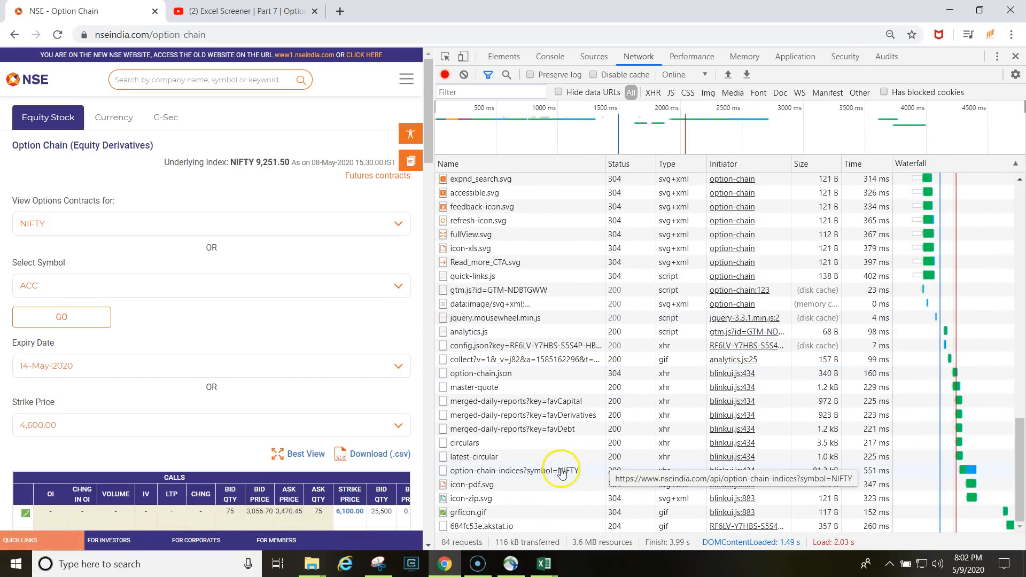
Open the option-chain-indices request for symbol NIFTY in the network log and copy its request URL.
{"action": "left_click", "coordinate": [561, 473]}
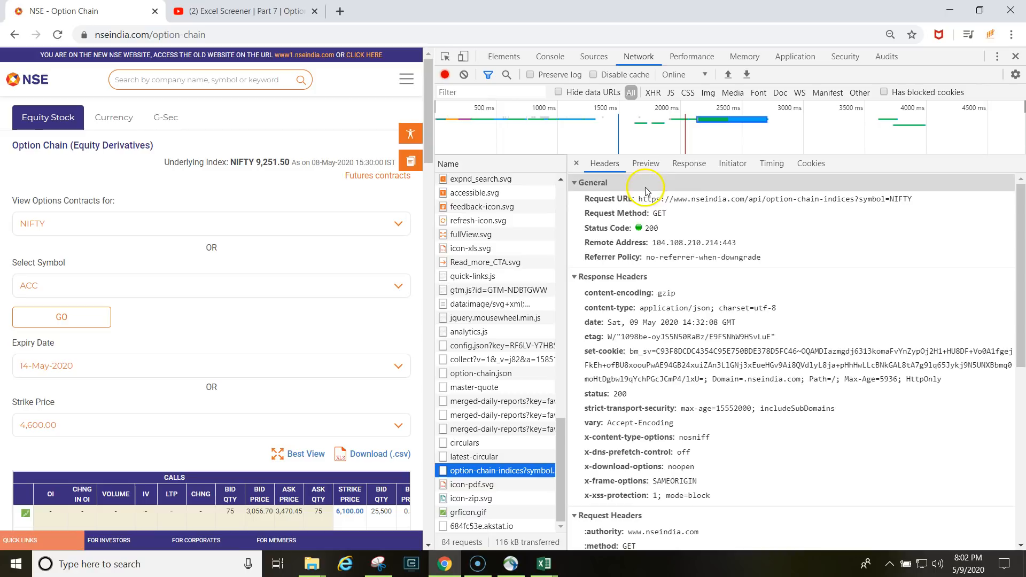
{"action": "left_click_drag", "start_coordinate": [638, 199], "coordinate": [892, 200]}
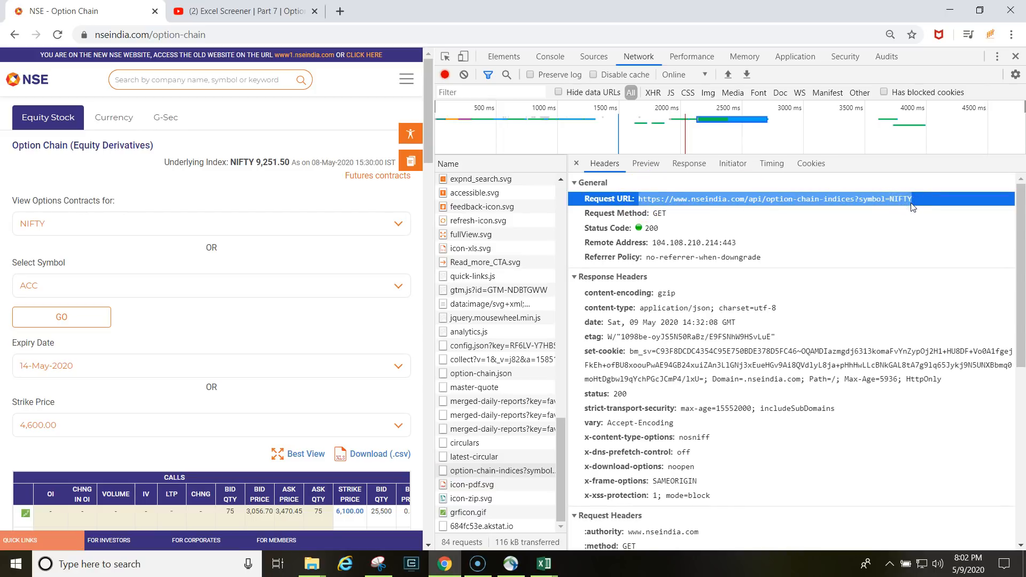
Switch back to Excel, open the StockFutures query for editing, duplicate it and open the copy's code in the Advanced Editor.
{"action": "key", "text": "alt+Tab"}
{"action": "left_click", "coordinate": [802, 300]}
{"action": "right_click", "coordinate": [802, 299]}
{"action": "left_click", "coordinate": [819, 316]}
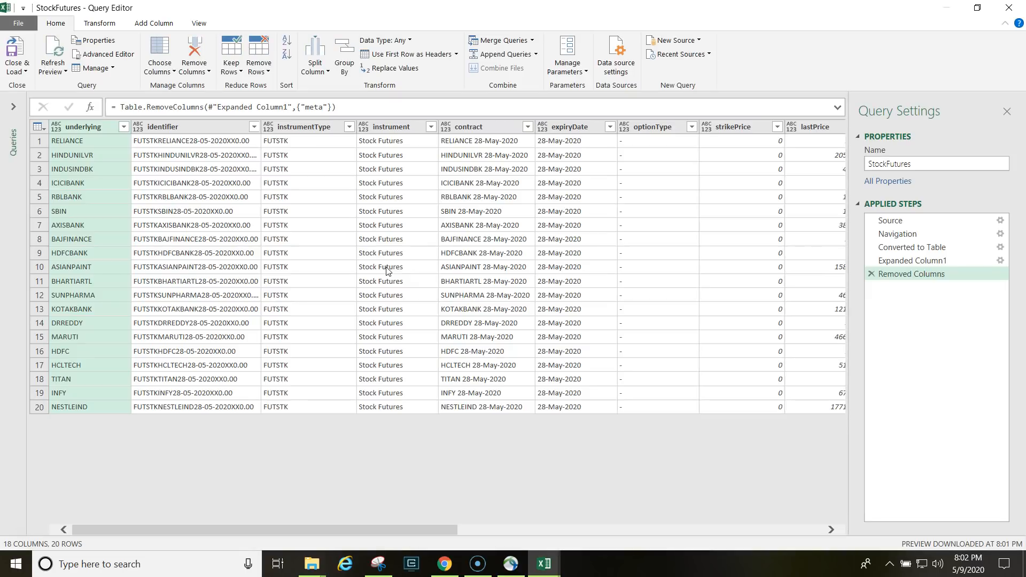
{"action": "left_click", "coordinate": [13, 107]}
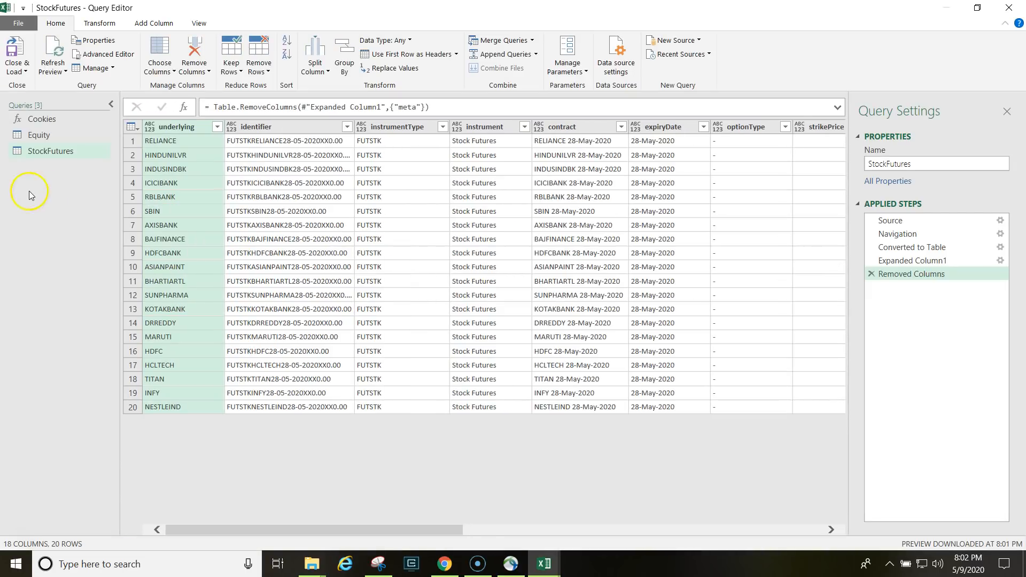
{"action": "right_click", "coordinate": [26, 155]}
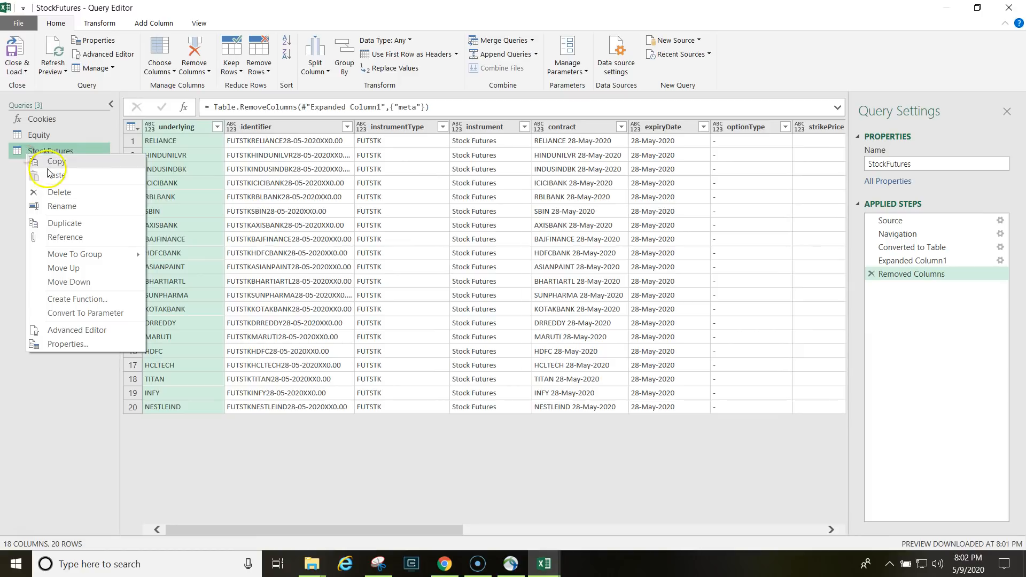
{"action": "left_click", "coordinate": [62, 223]}
{"action": "left_click", "coordinate": [86, 56]}
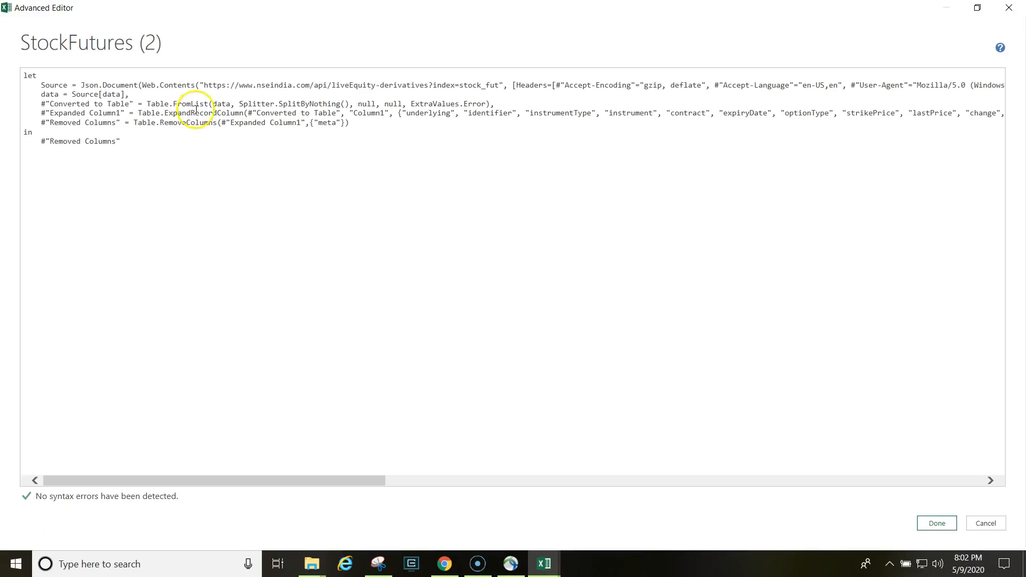
{"action": "left_click_drag", "start_coordinate": [203, 84], "coordinate": [496, 89]}
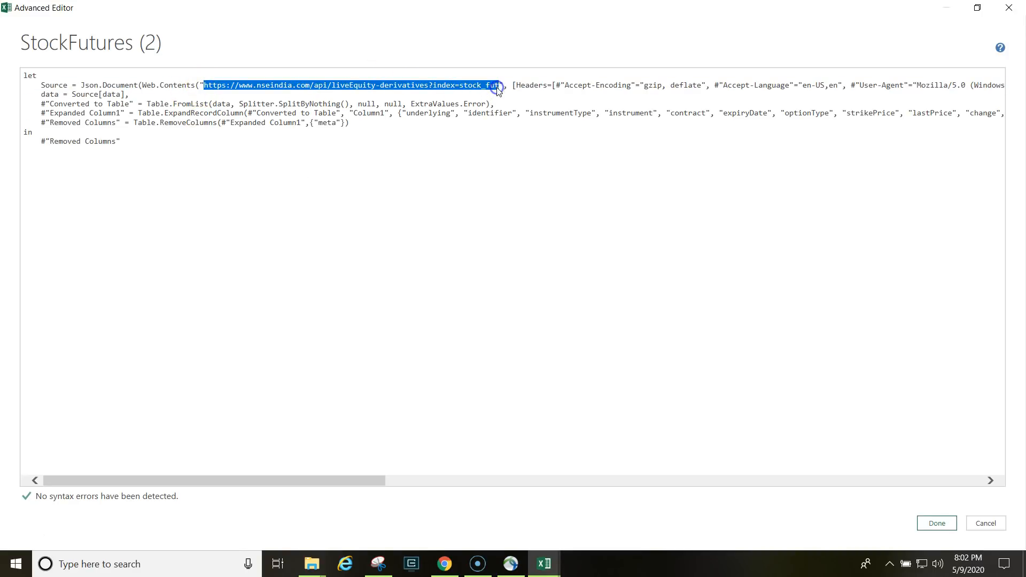
{"action": "key", "text": "ctrl+v"}
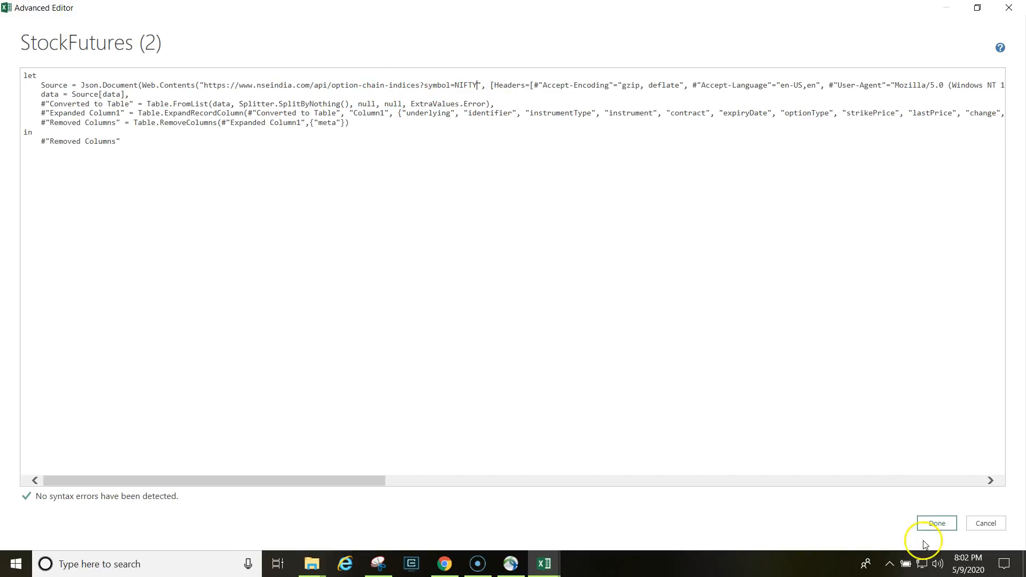
{"action": "left_click", "coordinate": [935, 523]}
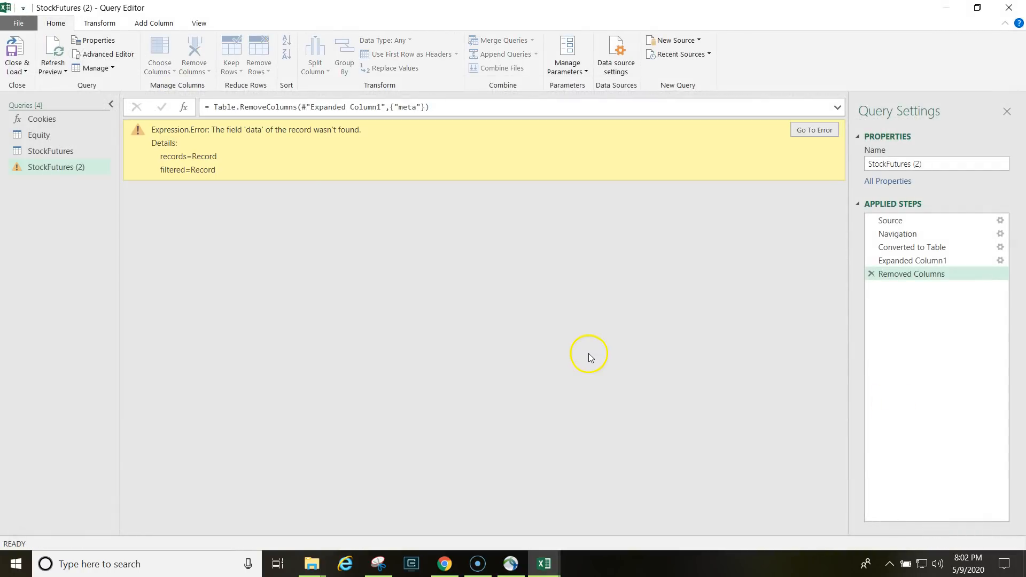
Delete the Removed Columns, Expanded Column1, Converted to Table and Navigation steps, keeping only Source.
{"action": "left_click", "coordinate": [872, 274]}
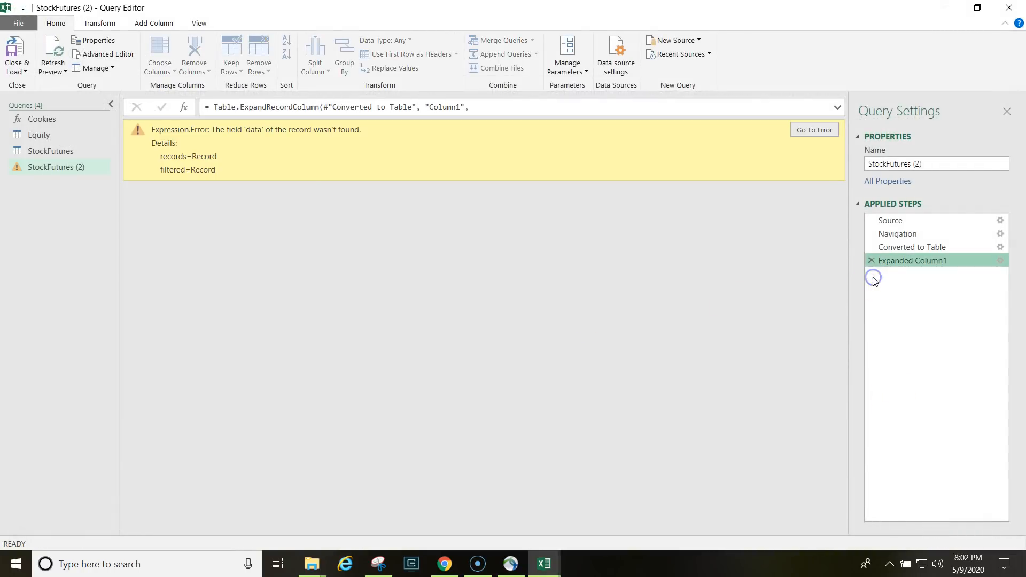
{"action": "left_click", "coordinate": [871, 260]}
{"action": "left_click", "coordinate": [871, 247]}
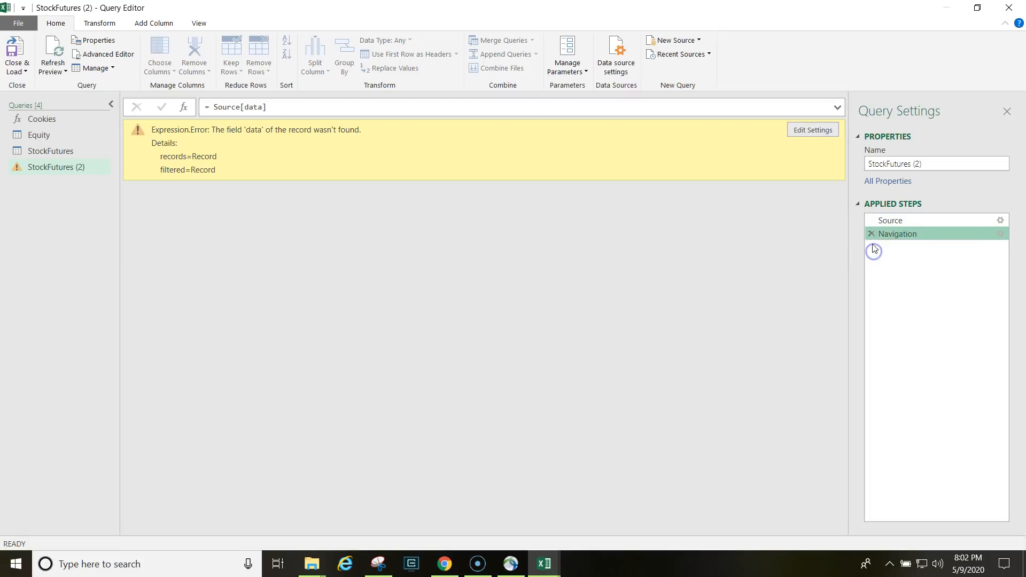
{"action": "left_click", "coordinate": [871, 233]}
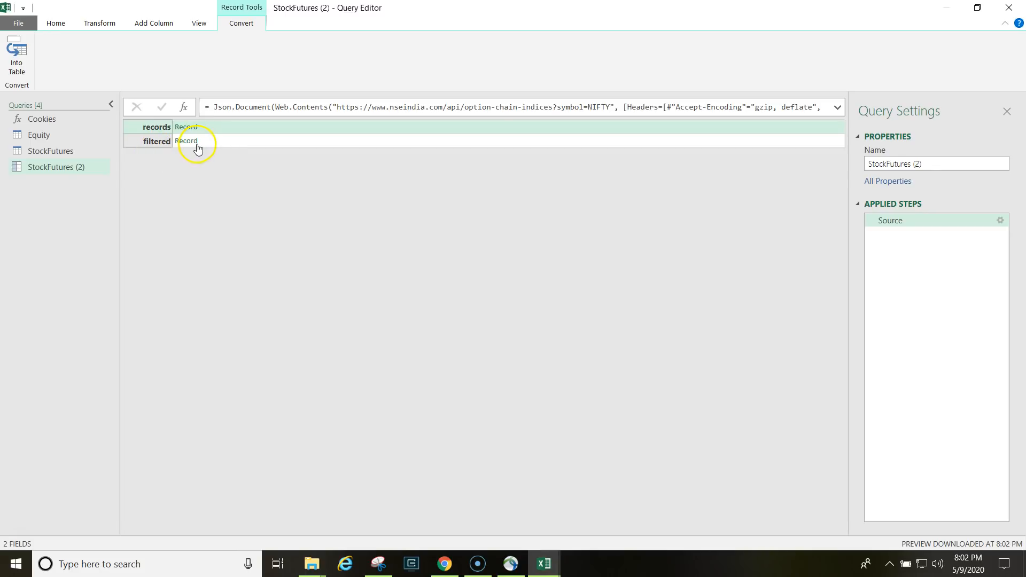
Switch to Chrome, close the developer tools and show the option chain for the symbol ACC.
{"action": "left_click", "coordinate": [444, 564]}
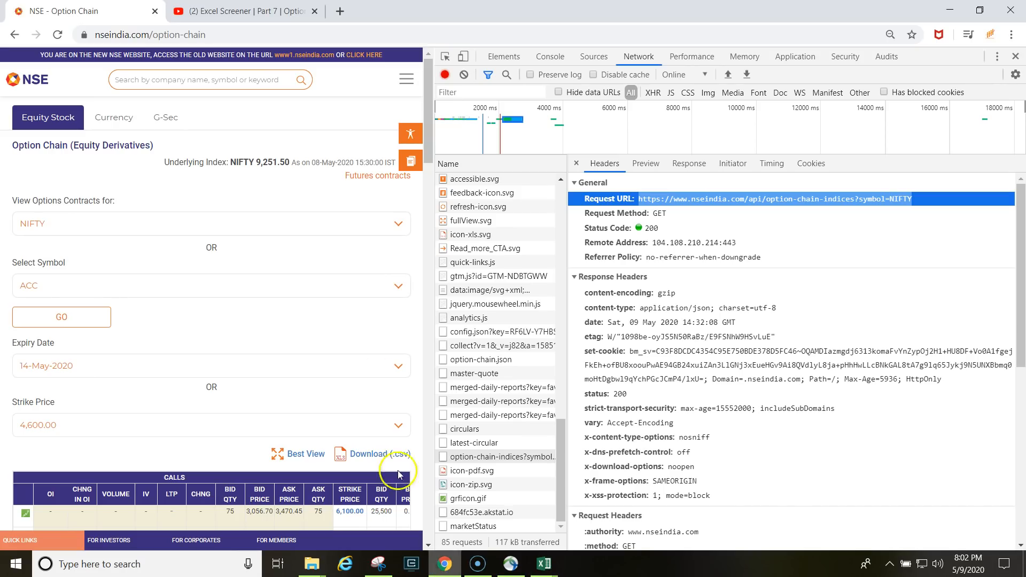
{"action": "left_click", "coordinate": [1015, 56]}
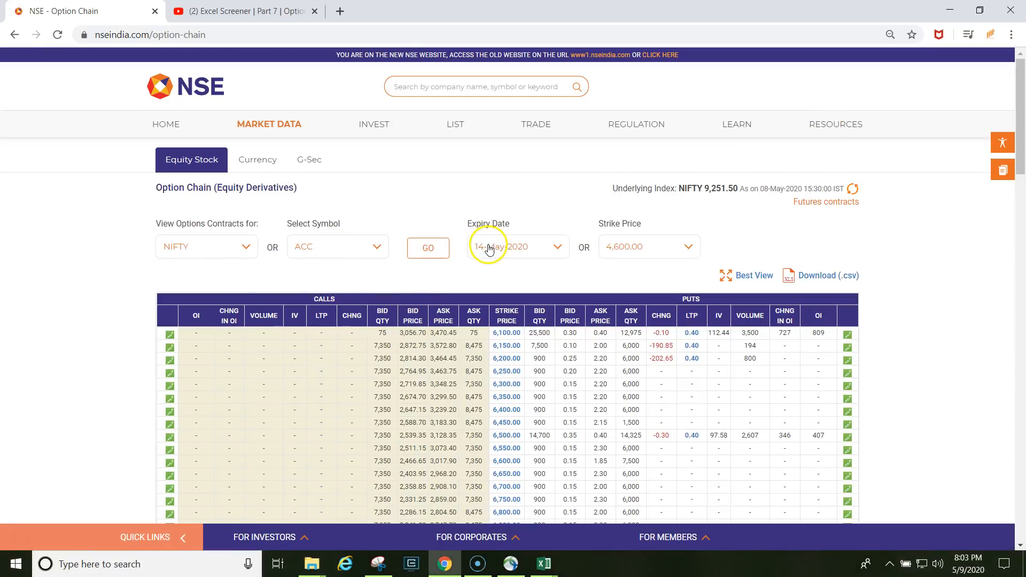
{"action": "left_click", "coordinate": [383, 246]}
{"action": "left_click", "coordinate": [427, 251]}
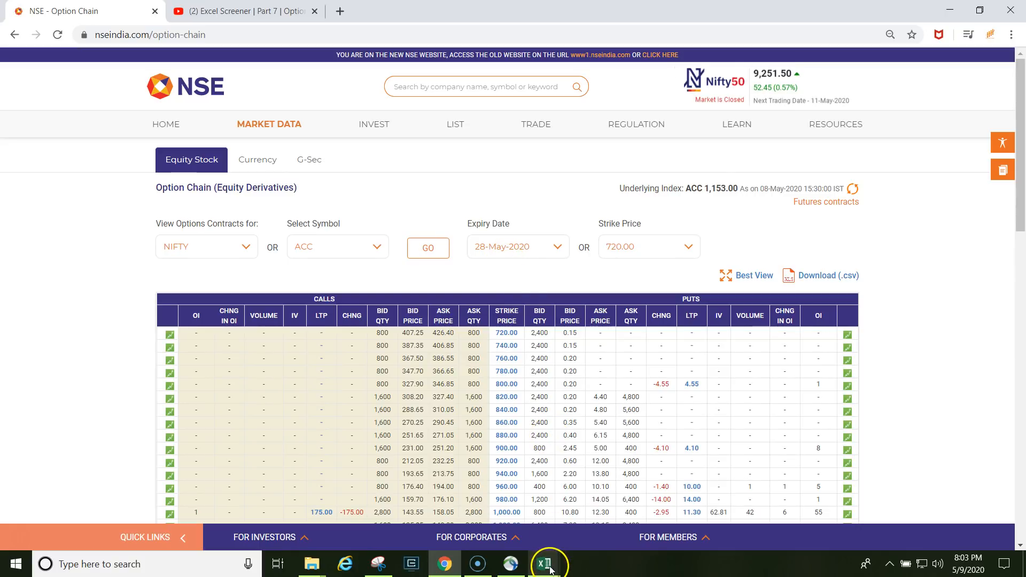
Switch back to Excel's Query Editor, drill into the data list of records and convert it to a table with no delimiter.
{"action": "mouse_move", "coordinate": [550, 570]}
{"action": "left_click", "coordinate": [770, 522]}
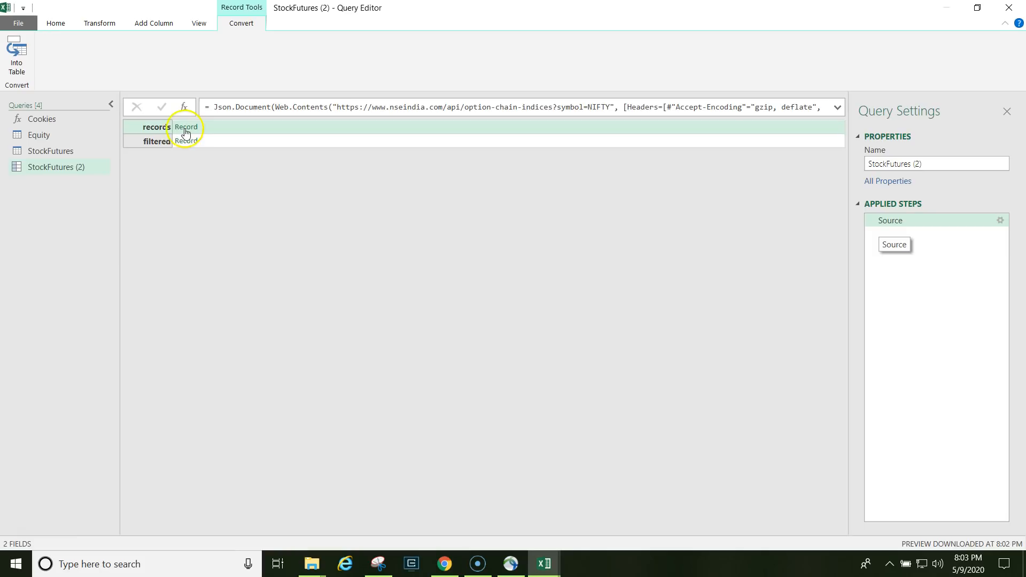
{"action": "left_click", "coordinate": [183, 128]}
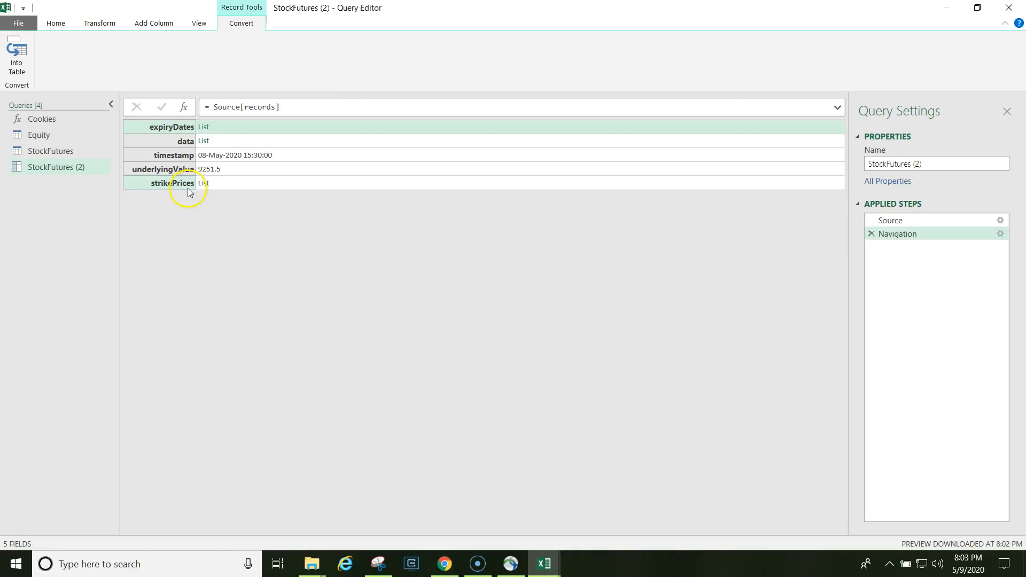
{"action": "left_click", "coordinate": [205, 142]}
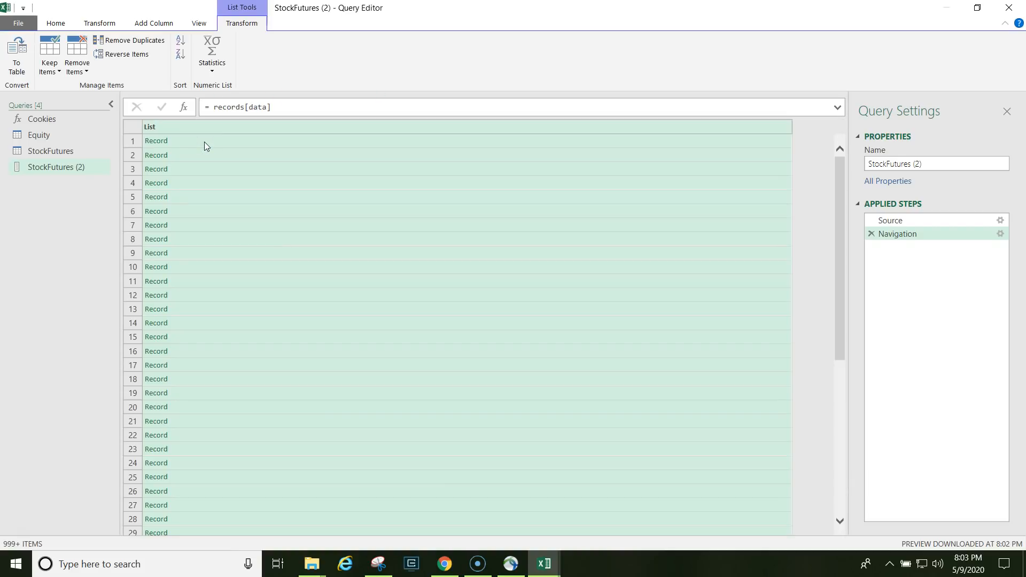
{"action": "left_click", "coordinate": [16, 67]}
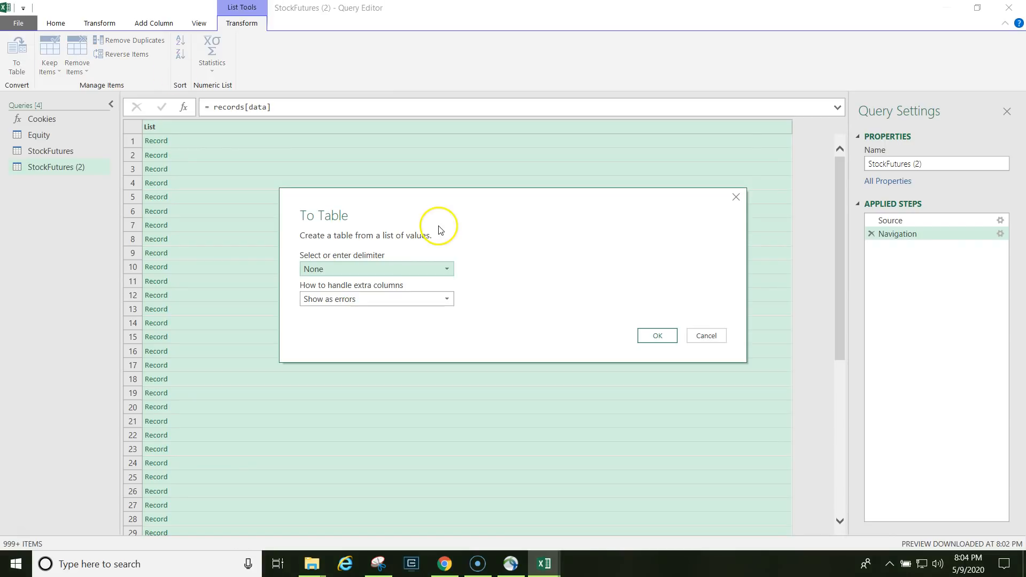
{"action": "left_click", "coordinate": [657, 336]}
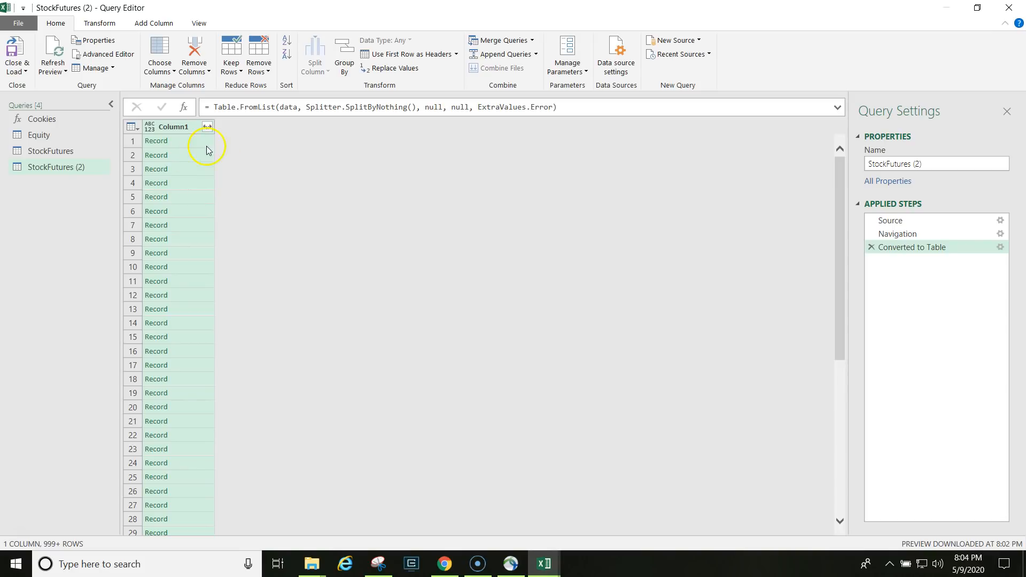
Expand Column1 into strikePrice, expiryDate, CE and PE without the original column name as prefix.
{"action": "left_click", "coordinate": [207, 129]}
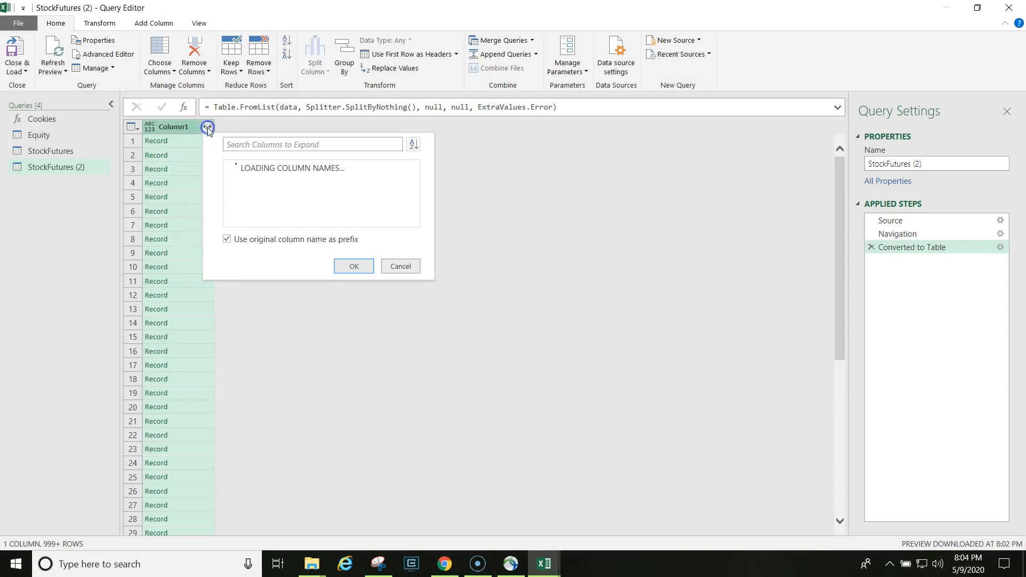
{"action": "left_click", "coordinate": [225, 240]}
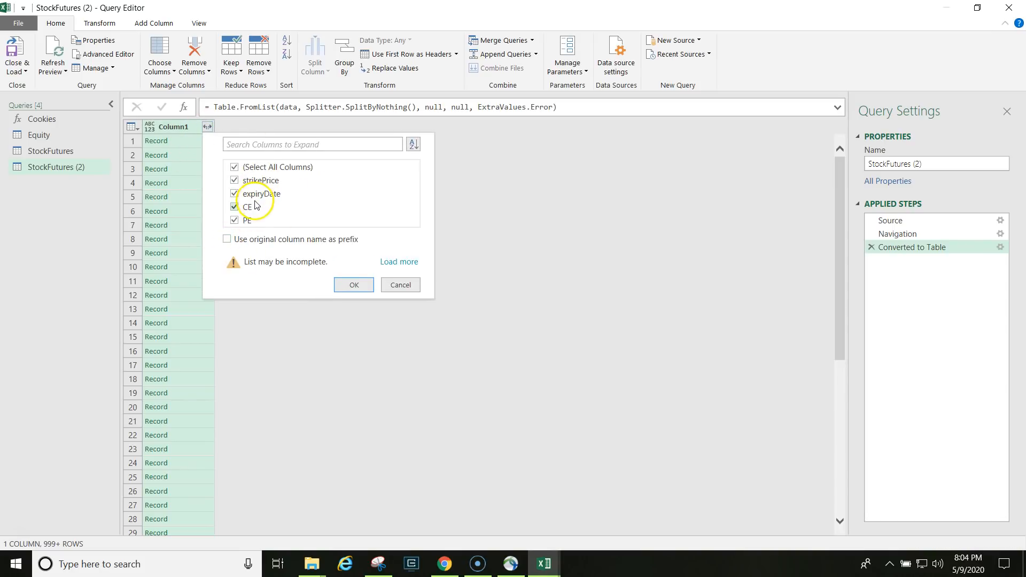
{"action": "left_click", "coordinate": [360, 286]}
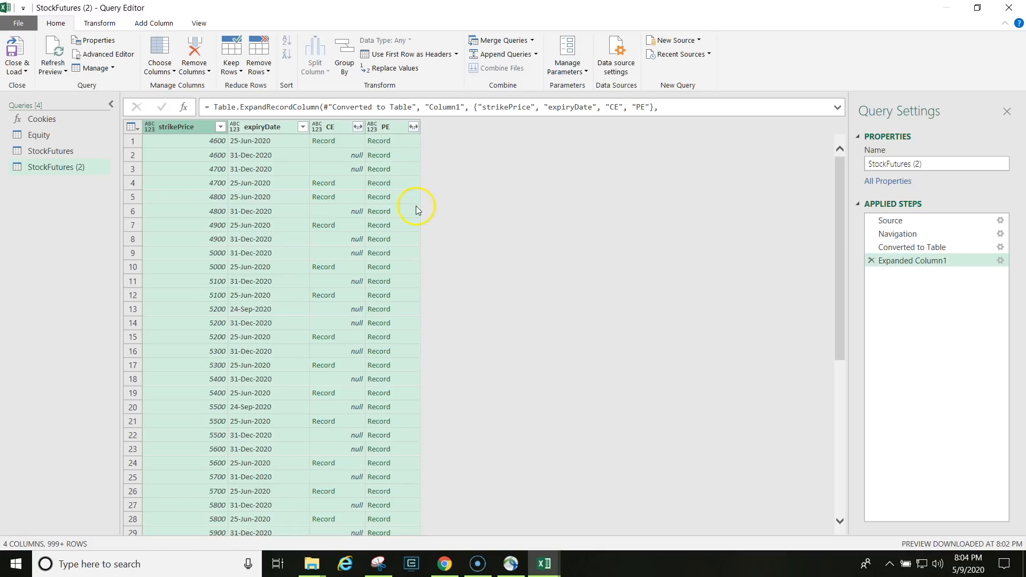
Expand the CE record column into all of its fields without a column name prefix.
{"action": "left_click", "coordinate": [358, 127]}
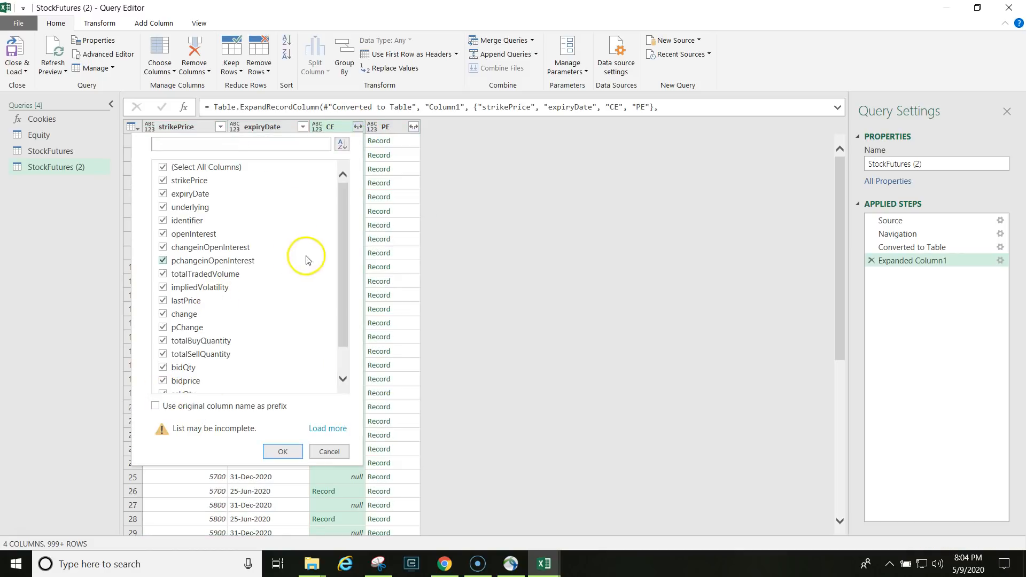
{"action": "left_click_drag", "start_coordinate": [340, 279], "coordinate": [347, 366]}
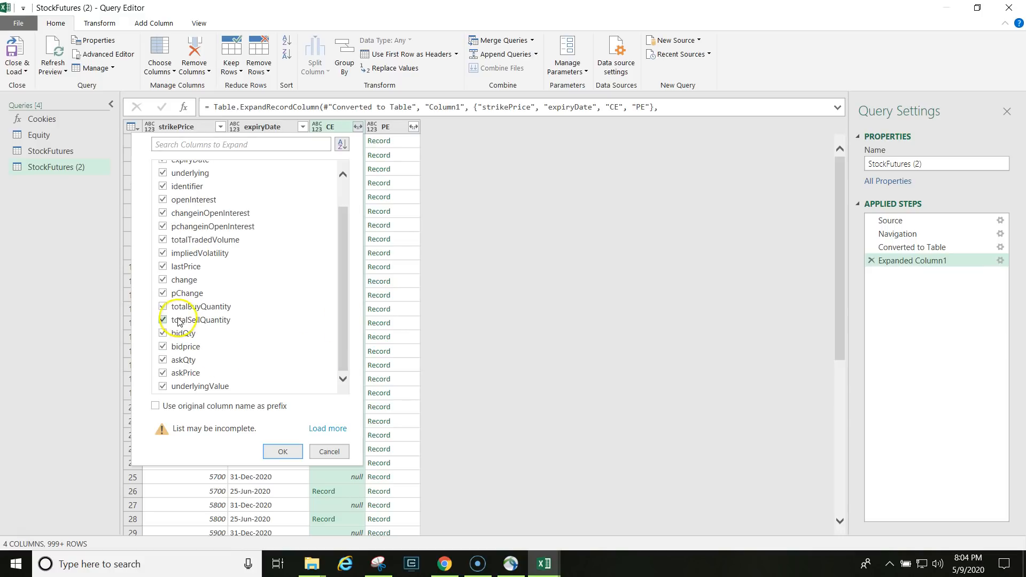
{"action": "left_click", "coordinate": [283, 453]}
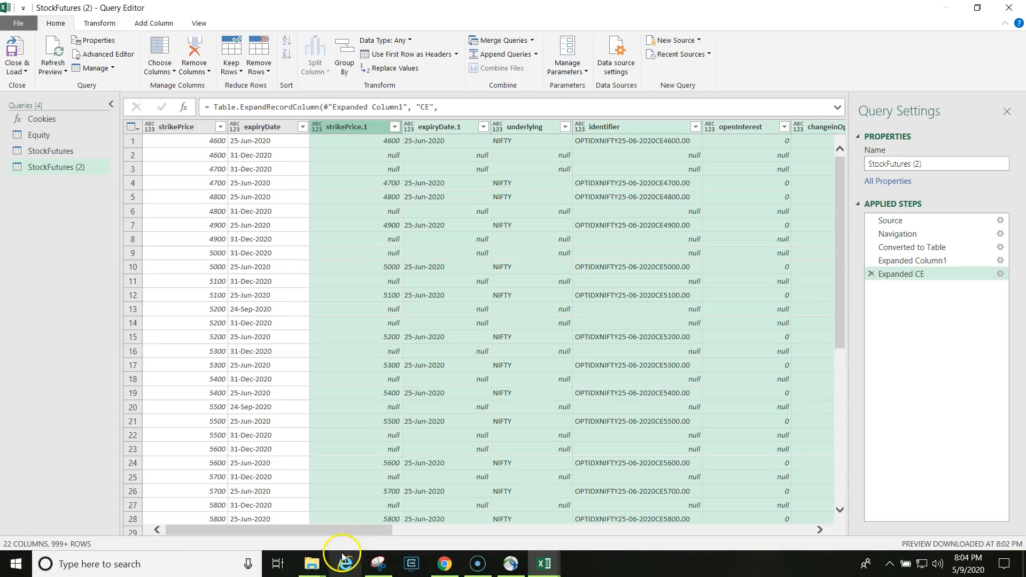
Expand the PE record column into all of its fields without a column name prefix.
{"action": "left_click_drag", "start_coordinate": [345, 531], "coordinate": [749, 544]}
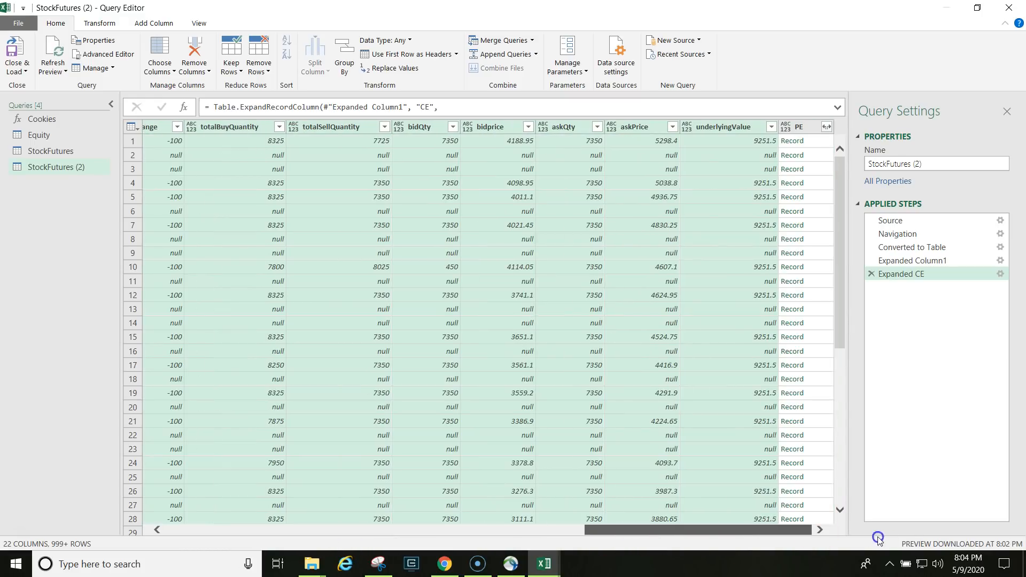
{"action": "left_click", "coordinate": [826, 127]}
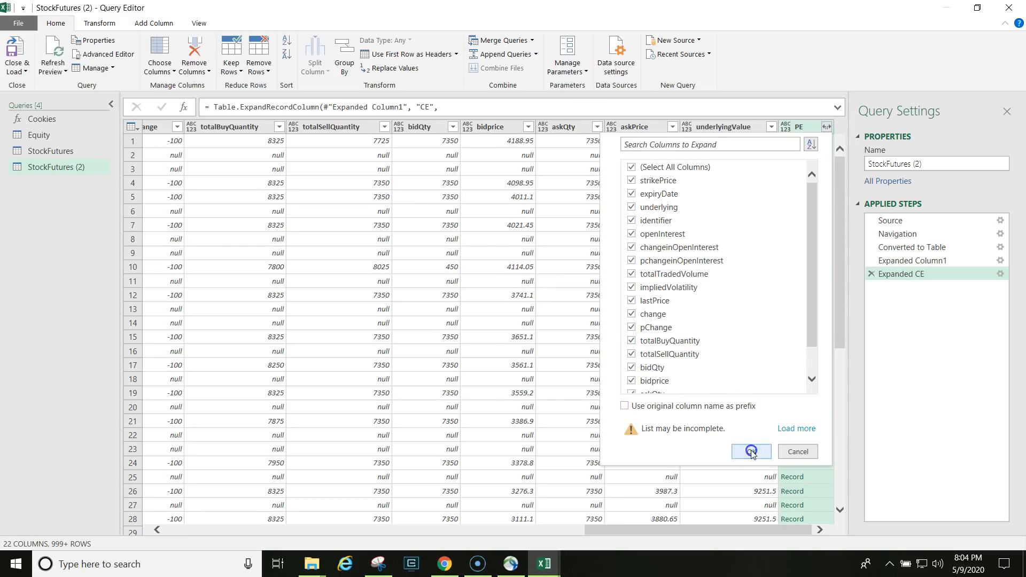
{"action": "left_click", "coordinate": [751, 451]}
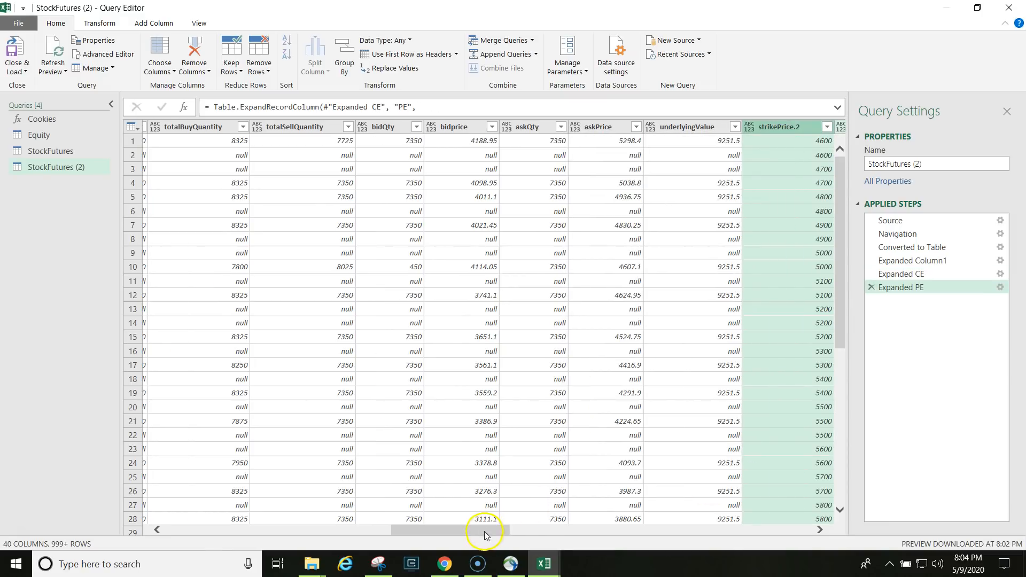
{"action": "left_click_drag", "start_coordinate": [486, 529], "coordinate": [789, 531]}
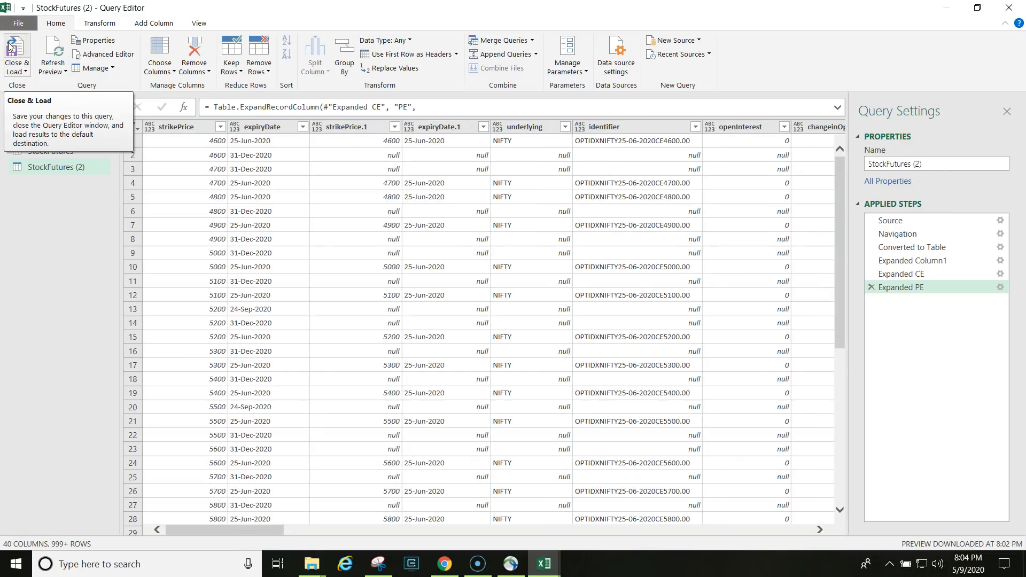
Filter the expiryDate column to show only the 14-May-2020 rows.
{"action": "left_click", "coordinate": [476, 224]}
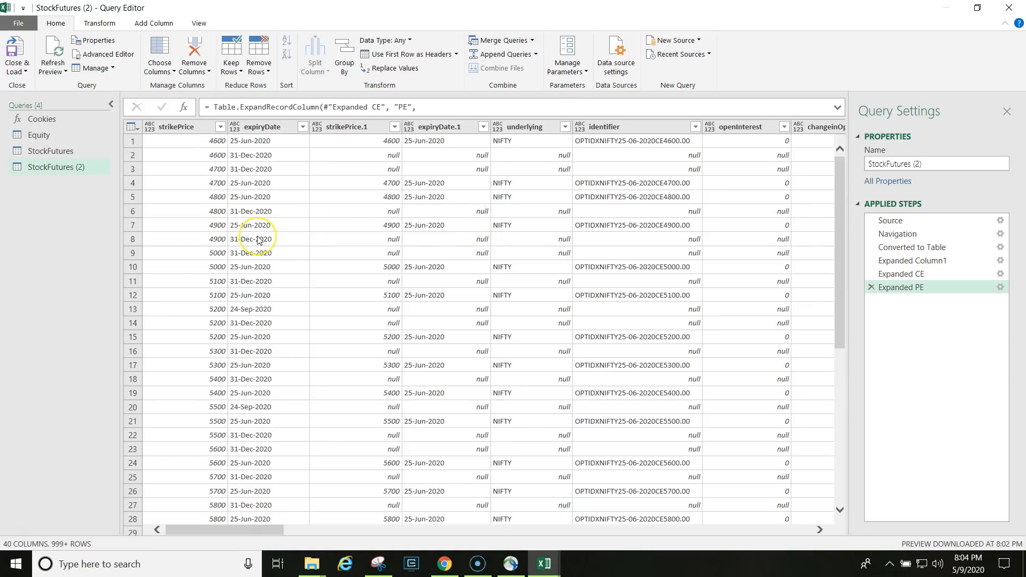
{"action": "left_click", "coordinate": [215, 527]}
{"action": "left_click", "coordinate": [303, 126]}
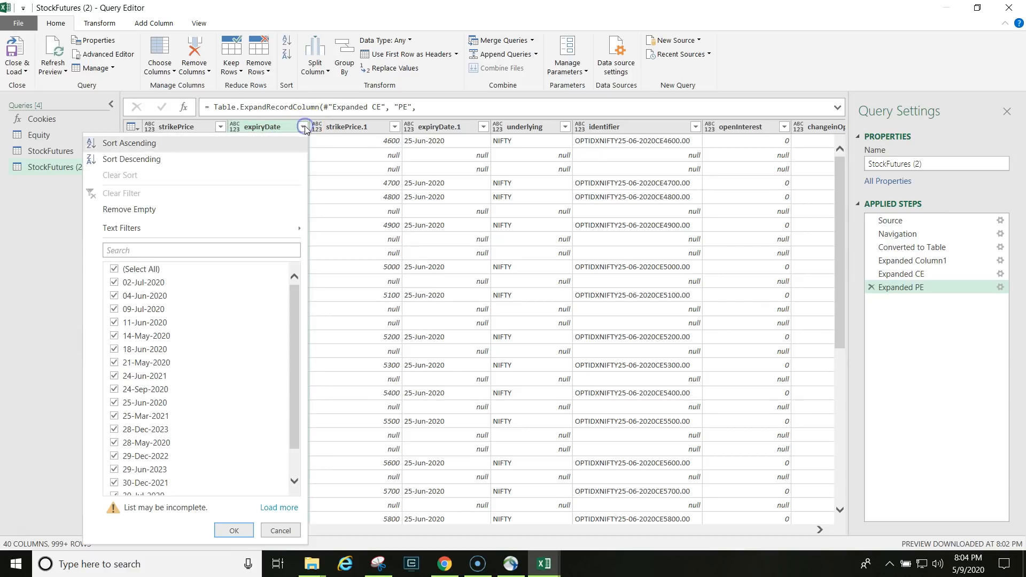
{"action": "left_click", "coordinate": [115, 269]}
{"action": "left_click", "coordinate": [114, 337]}
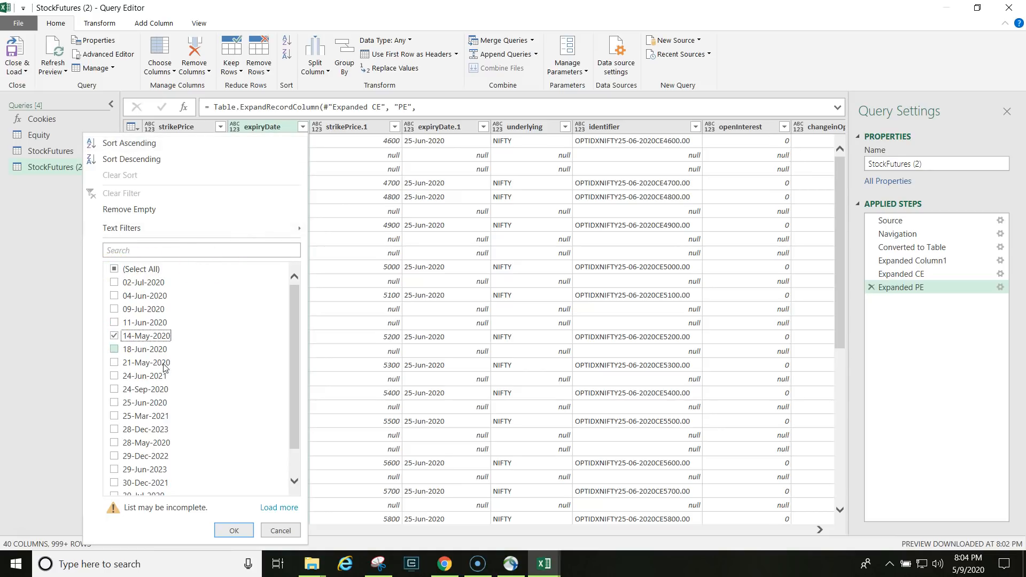
{"action": "left_click", "coordinate": [234, 530]}
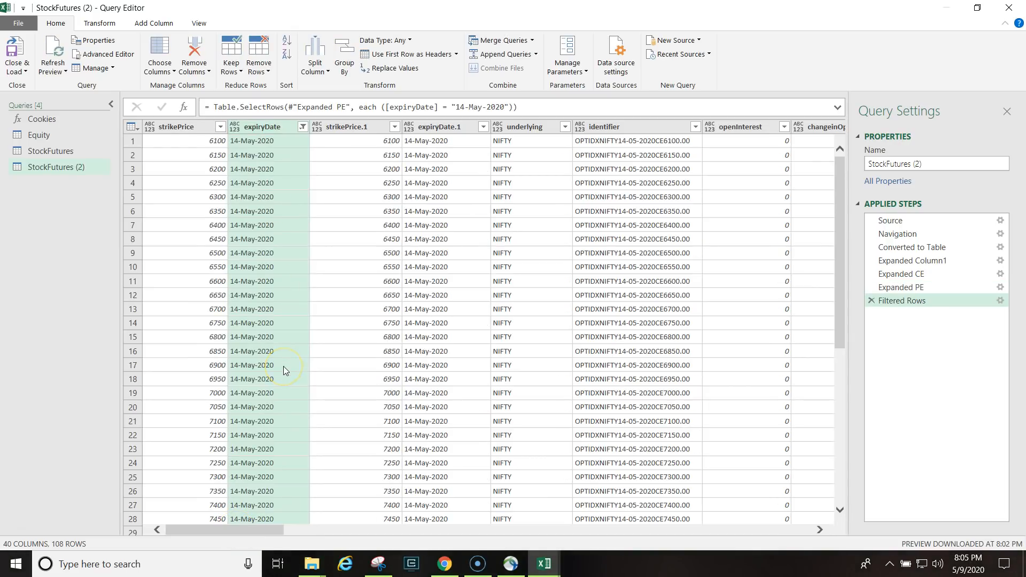
Remove the duplicate expiryDate.1 and strikePrice.1 columns from the query.
{"action": "left_click", "coordinate": [212, 531]}
{"action": "mouse_move", "coordinate": [212, 531]}
{"action": "left_mouse_down"}
{"action": "mouse_move", "coordinate": [230, 530]}
{"action": "mouse_move", "coordinate": [203, 530]}
{"action": "left_mouse_up"}
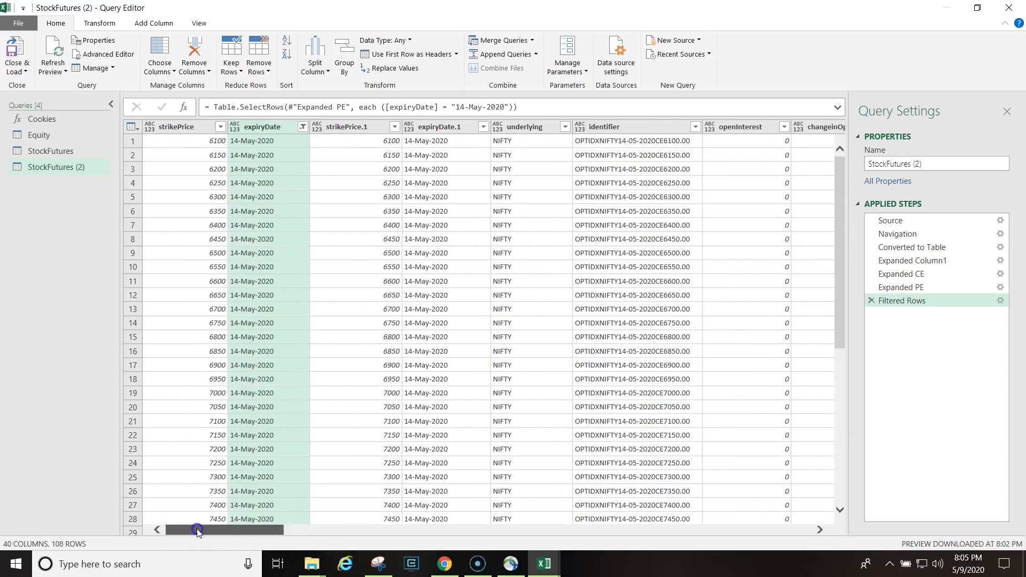
{"action": "left_click", "coordinate": [464, 133]}
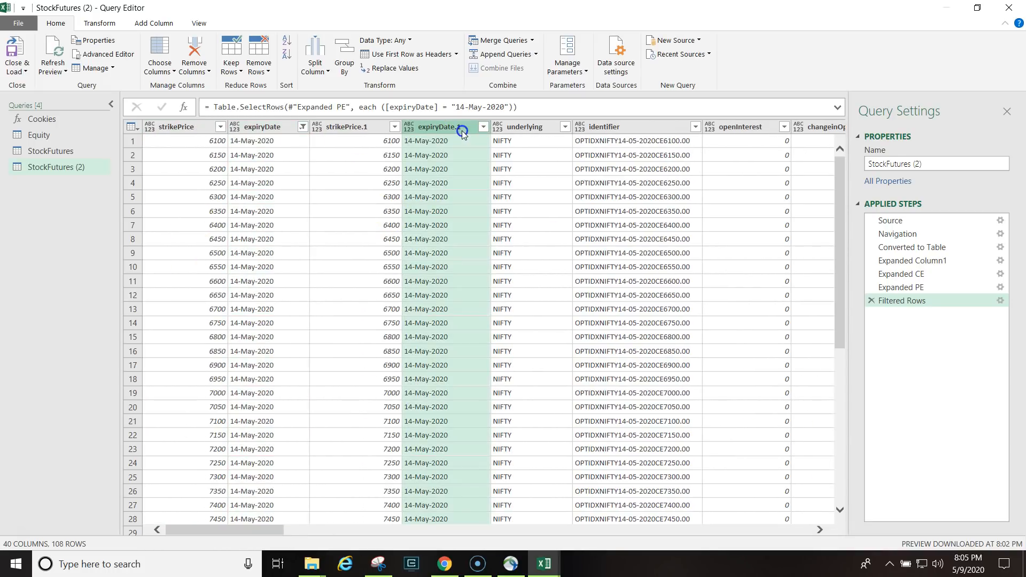
{"action": "left_click", "coordinate": [194, 48]}
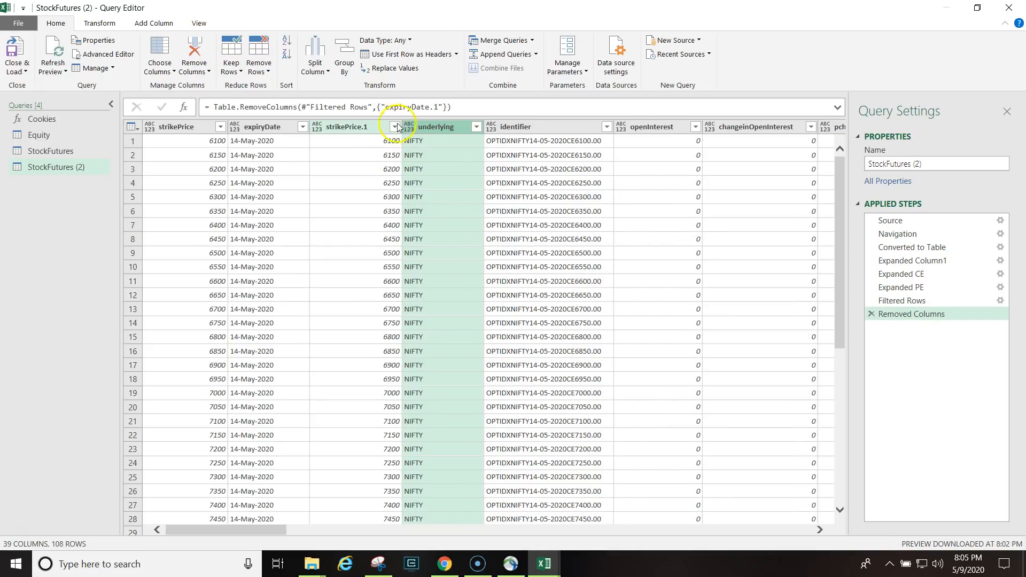
{"action": "left_click", "coordinate": [354, 127]}
{"action": "left_click_drag", "start_coordinate": [353, 127], "coordinate": [429, 127]}
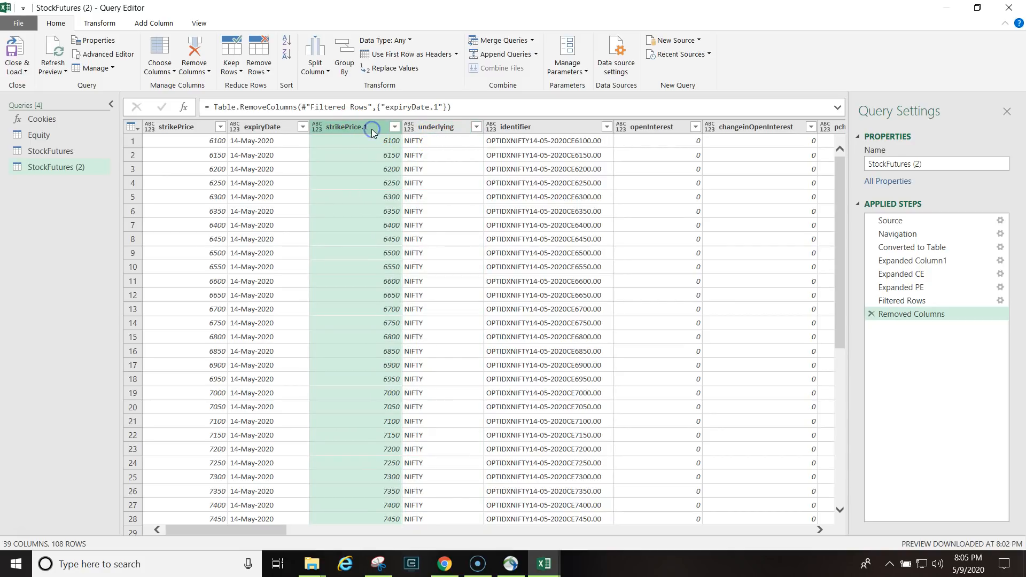
{"action": "left_click", "coordinate": [197, 50]}
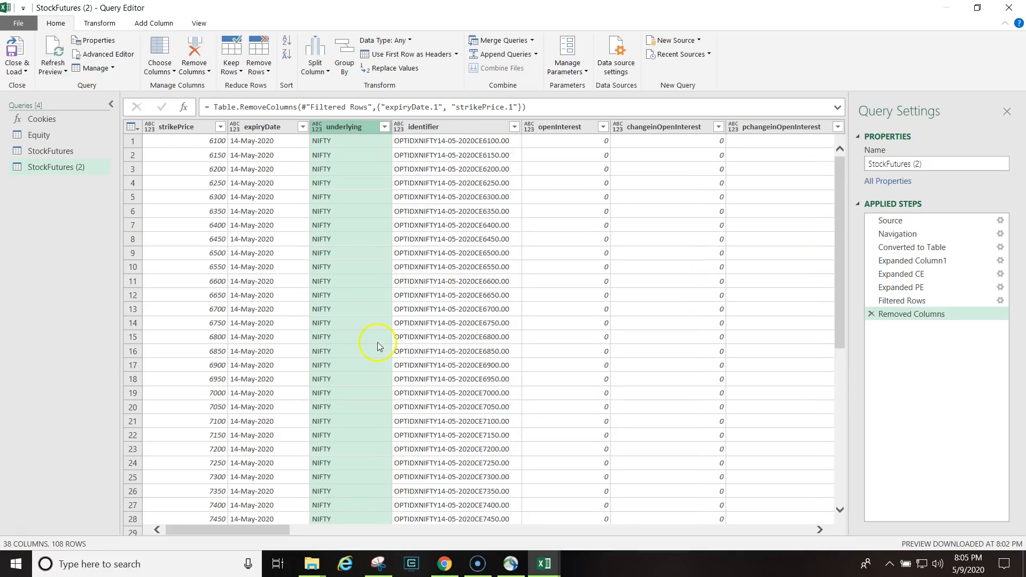
Close the Query Editor and load the option chain query into the workbook.
{"action": "left_click_drag", "start_coordinate": [233, 542], "coordinate": [140, 493]}
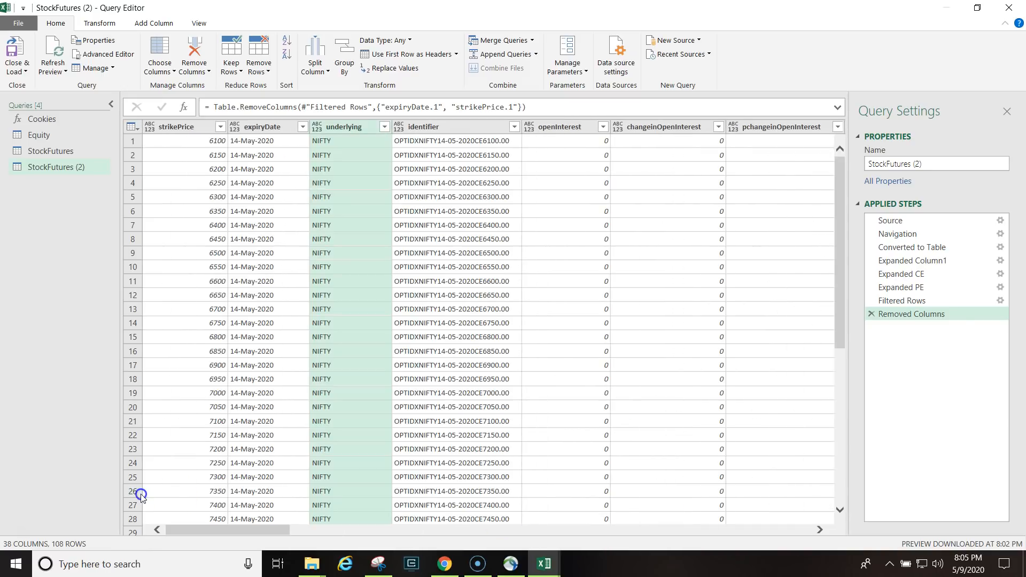
{"action": "left_click", "coordinate": [15, 51]}
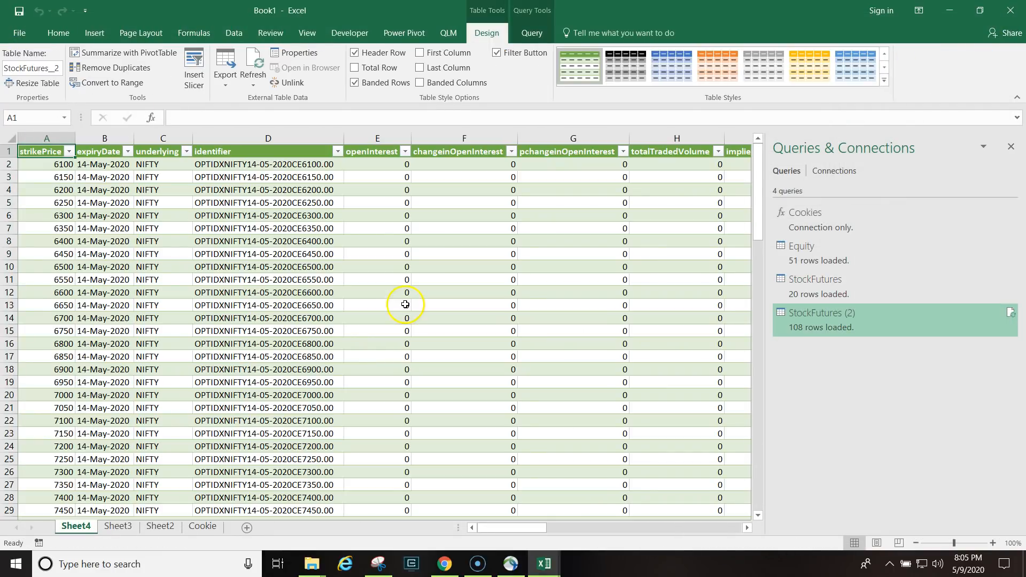
{"action": "left_click", "coordinate": [405, 304]}
{"action": "key", "text": "Left"}
{"action": "key", "text": "Left"}
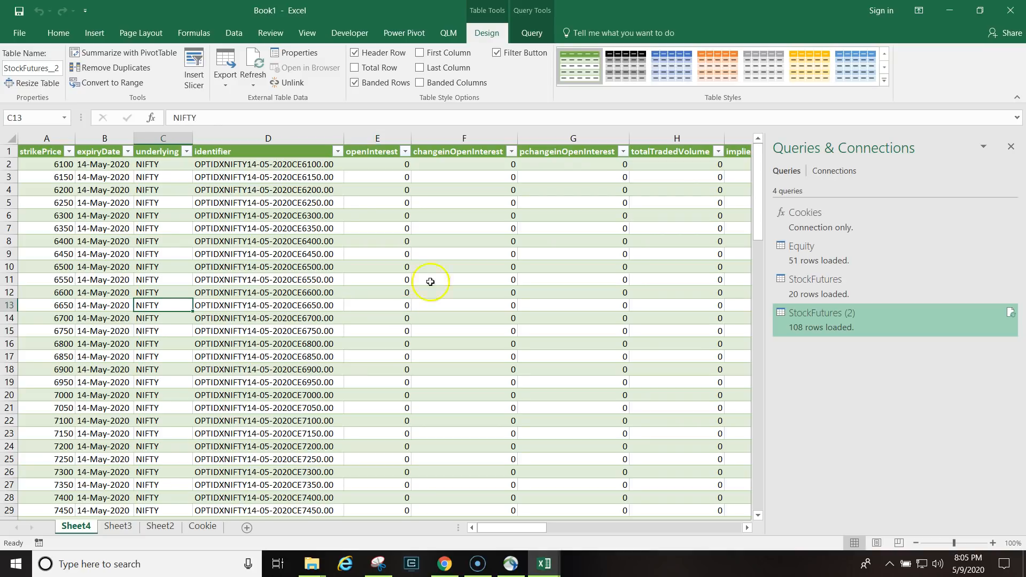
{"action": "left_click", "coordinate": [262, 252]}
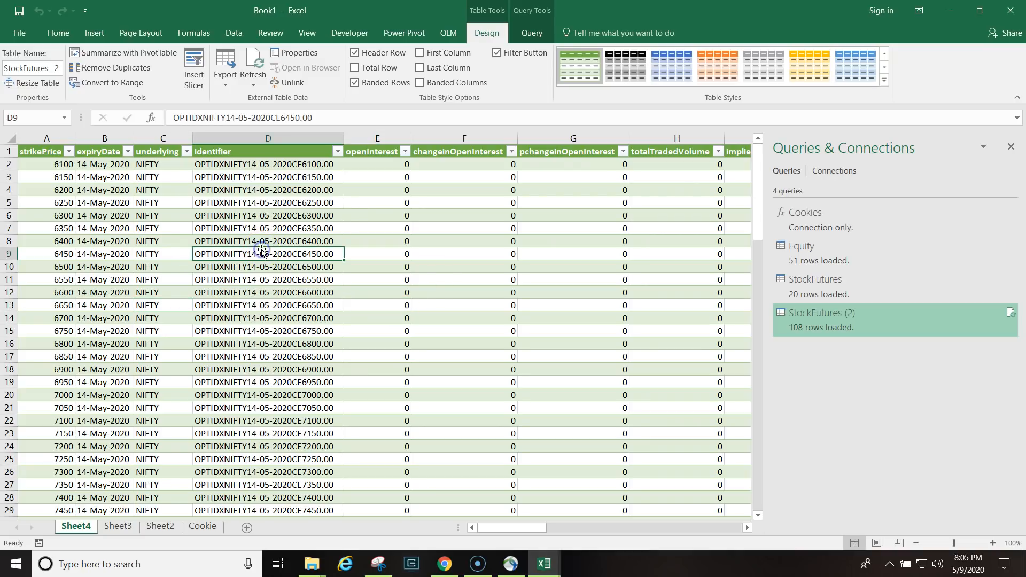
{"action": "left_click", "coordinate": [158, 167]}
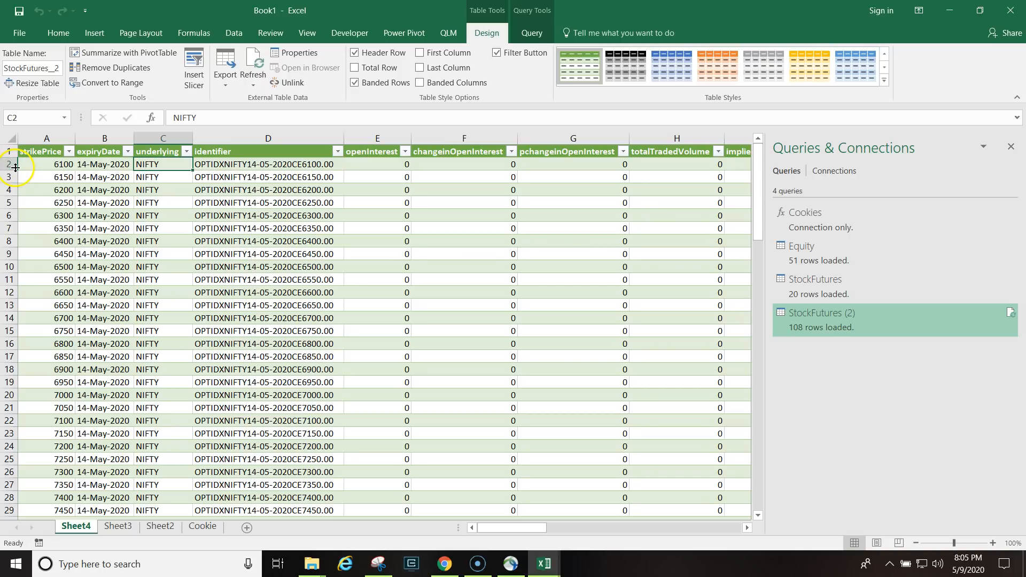
Insert three blank rows above the option chain table's header row on Sheet4.
{"action": "right_click", "coordinate": [9, 151]}
{"action": "left_click", "coordinate": [46, 245]}
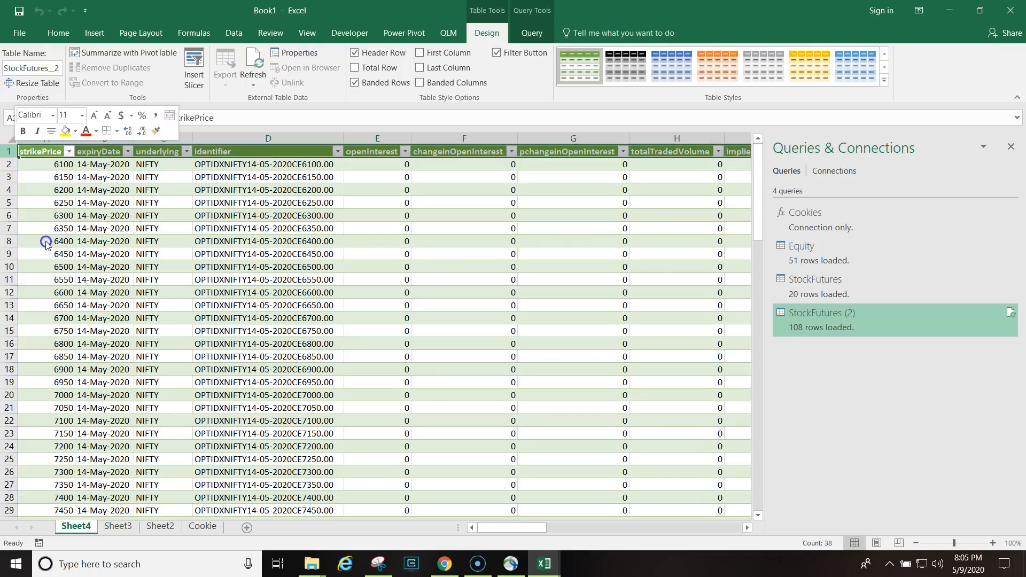
{"action": "right_click", "coordinate": [9, 151]}
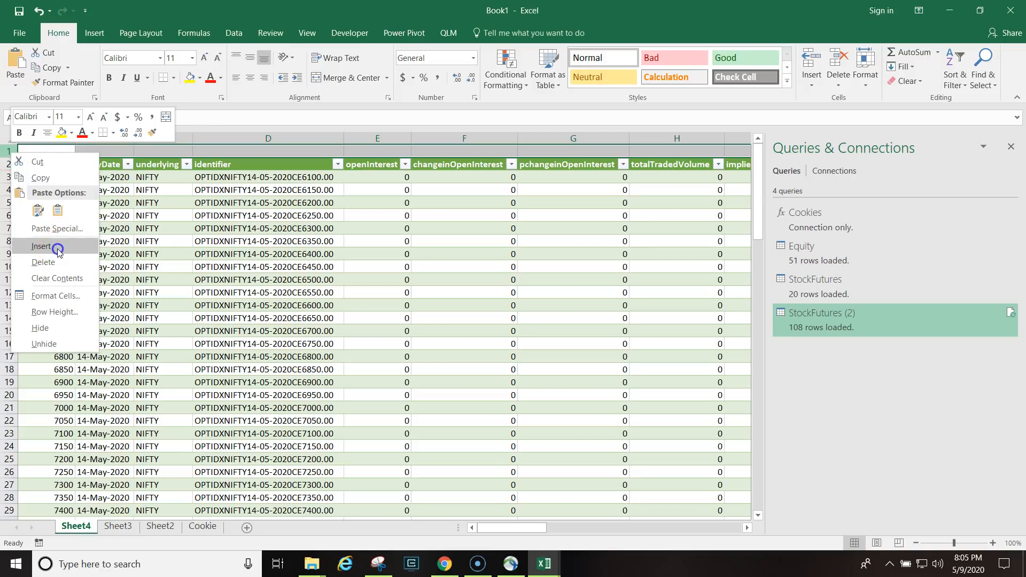
{"action": "left_click", "coordinate": [49, 247]}
{"action": "left_click", "coordinate": [10, 164]}
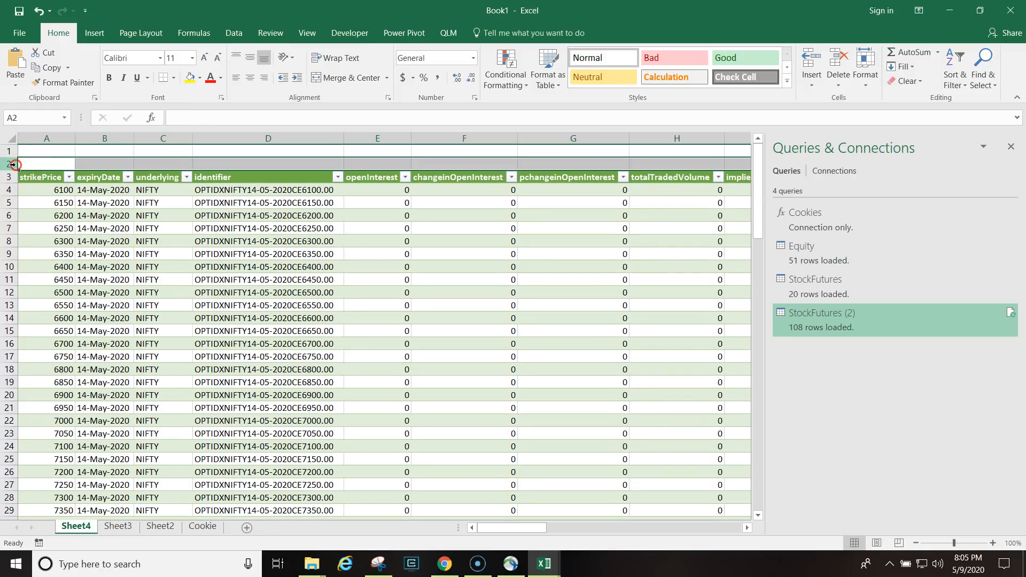
{"action": "right_click", "coordinate": [10, 164]}
{"action": "left_click", "coordinate": [47, 248]}
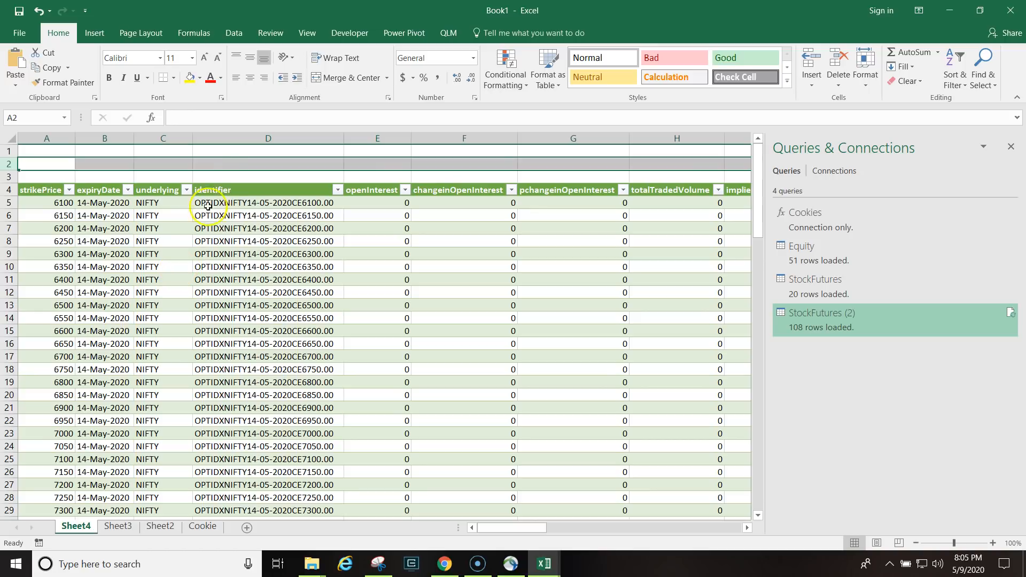
{"action": "left_click", "coordinate": [223, 166]}
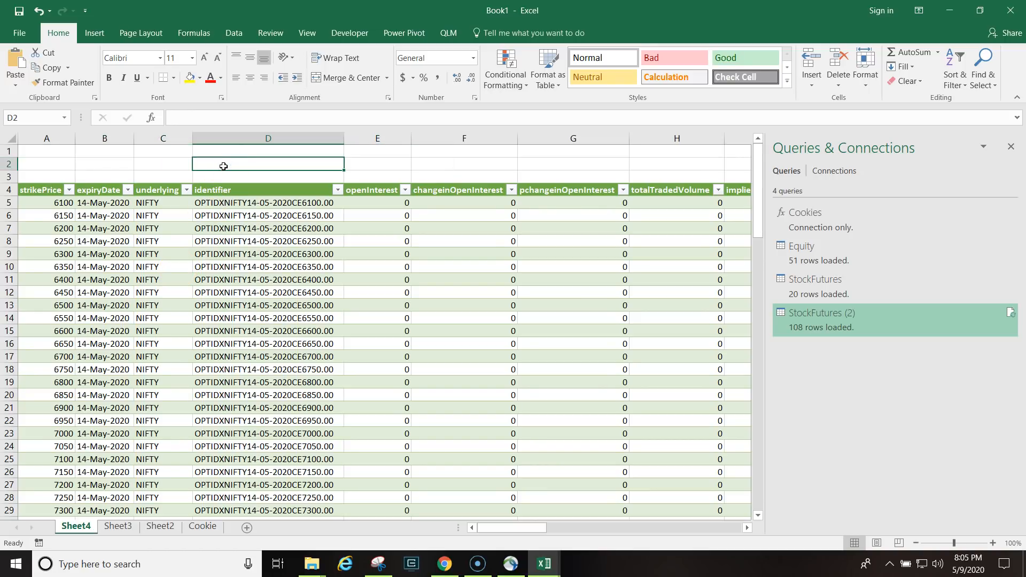
{"action": "type", "text": "Symbol"}
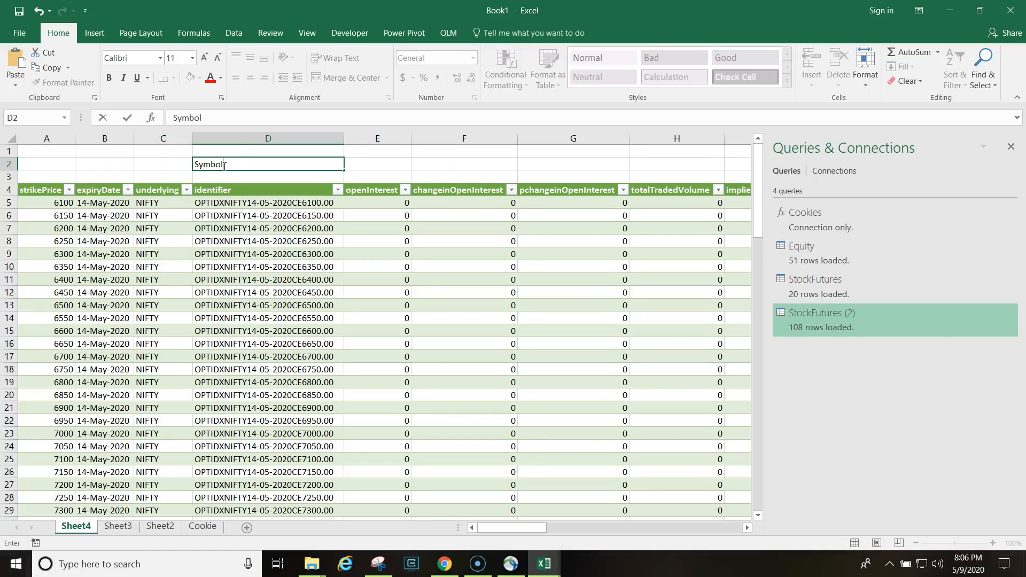
{"action": "key", "text": "Right"}
{"action": "key", "text": "Left"}
{"action": "key", "text": "BackSpace"}
Enter the heading Symbol in cell D1 and the value NIFTY beneath it in D2.
{"action": "key", "text": "Up"}
{"action": "type", "text": "Sy"}
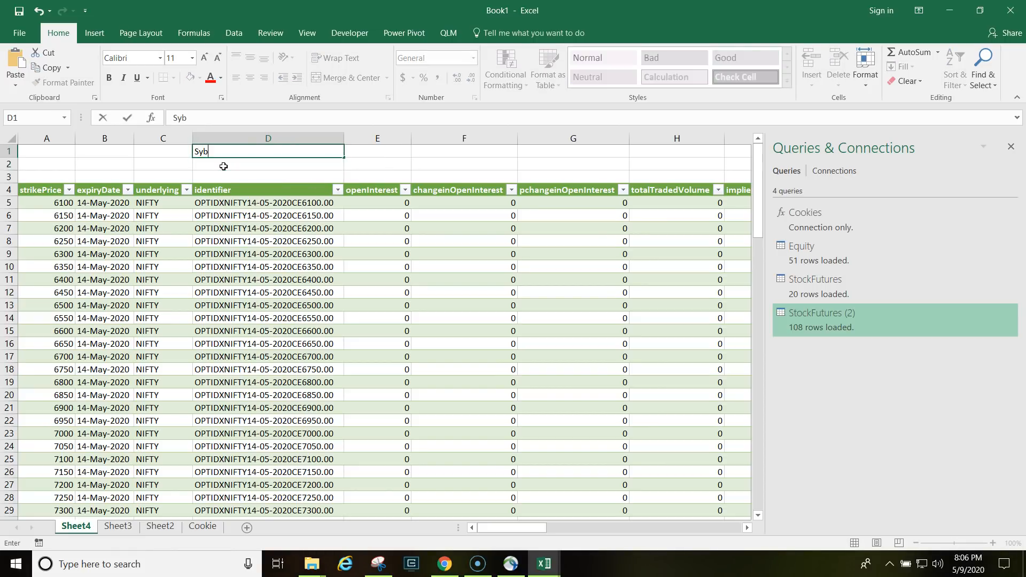
{"action": "type", "text": "mbol"}
{"action": "key", "text": "Return"}
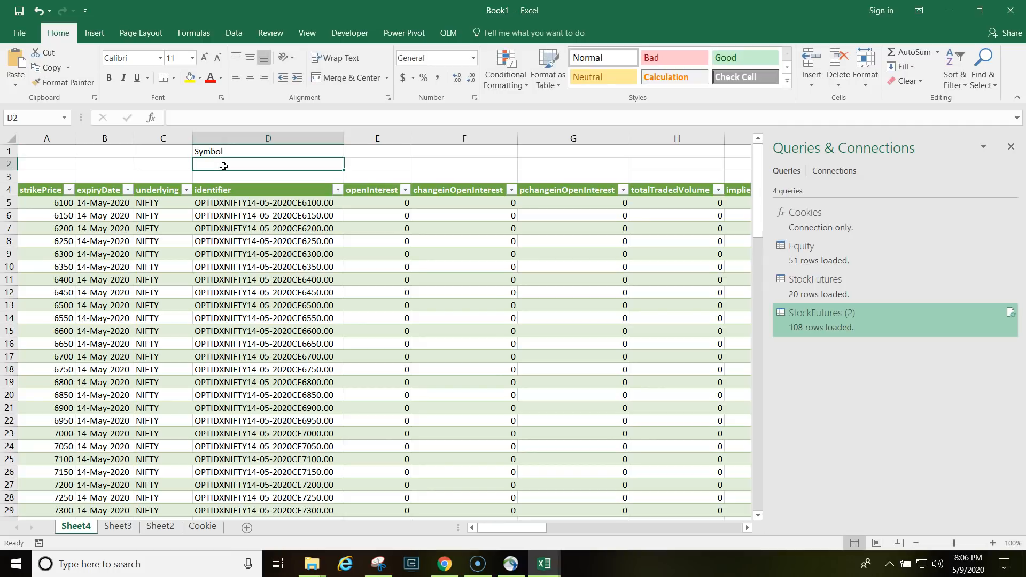
{"action": "type", "text": "WI"}
{"action": "key", "text": "BackSpace"}
{"action": "key", "text": "BackSpace"}
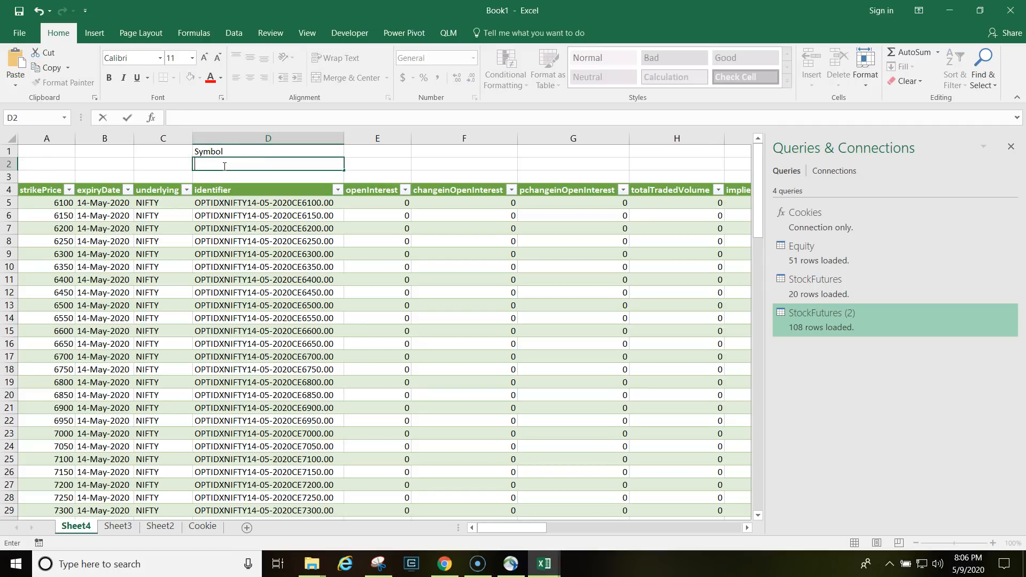
{"action": "key", "text": "Tab"}
Add the heading Instrument in cell E1, beside the Symbol heading.
{"action": "key", "text": "Tab"}
{"action": "key", "text": "Up"}
{"action": "key", "text": "Left"}
{"action": "type", "text": "Instrum"}
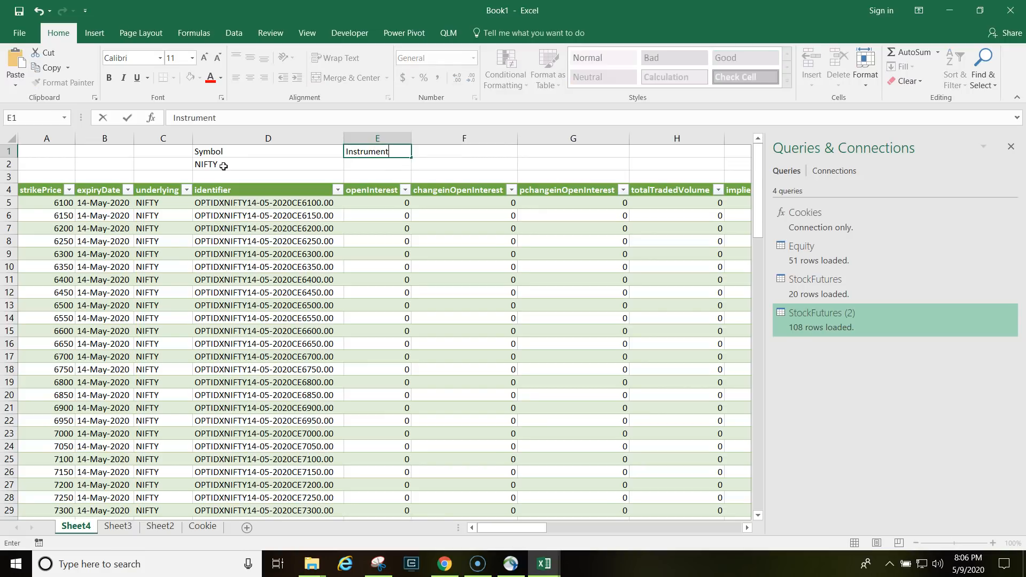
{"action": "key", "text": "Return"}
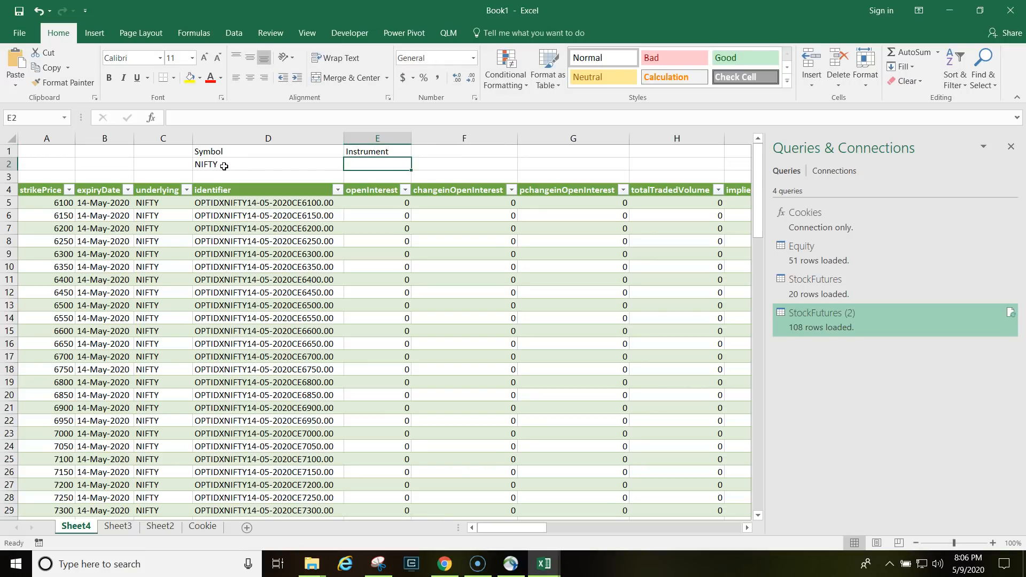
Switch to Chrome, record the NSE option chain page's network requests while reloading the ACC chain, and examine its API request URL.
{"action": "left_click", "coordinate": [444, 564]}
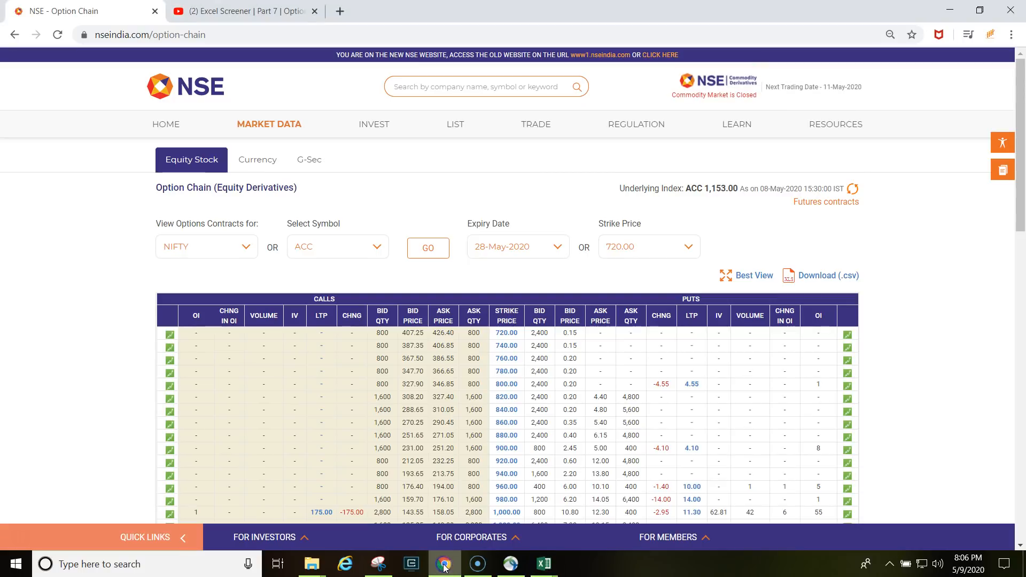
{"action": "right_click", "coordinate": [136, 237]}
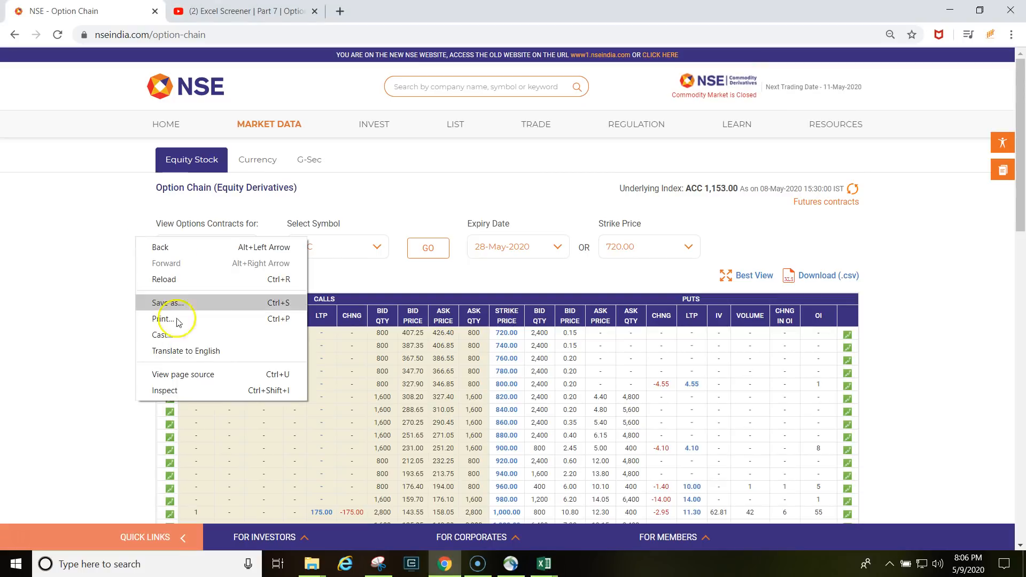
{"action": "left_click", "coordinate": [170, 390]}
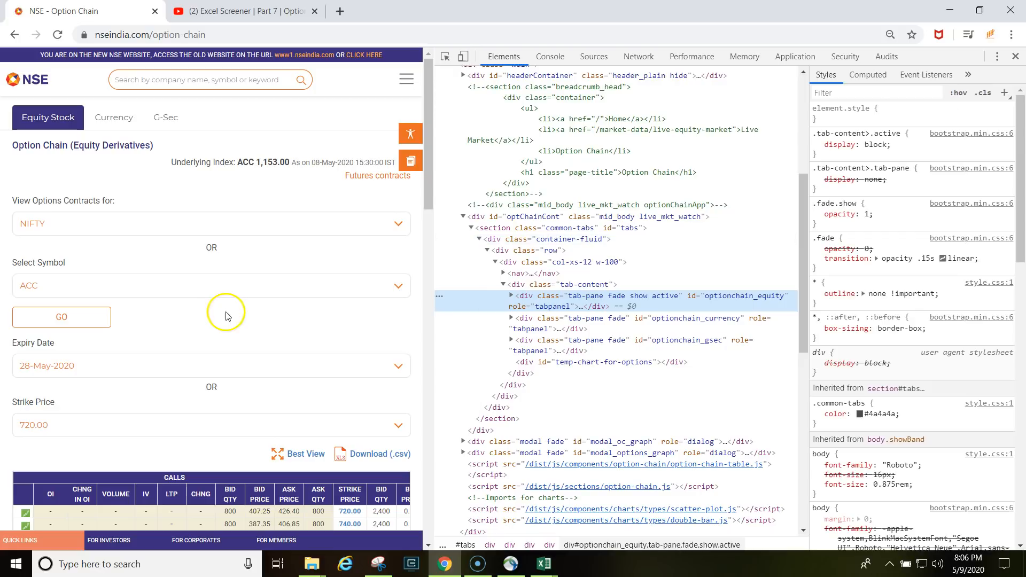
{"action": "left_click", "coordinate": [640, 56]}
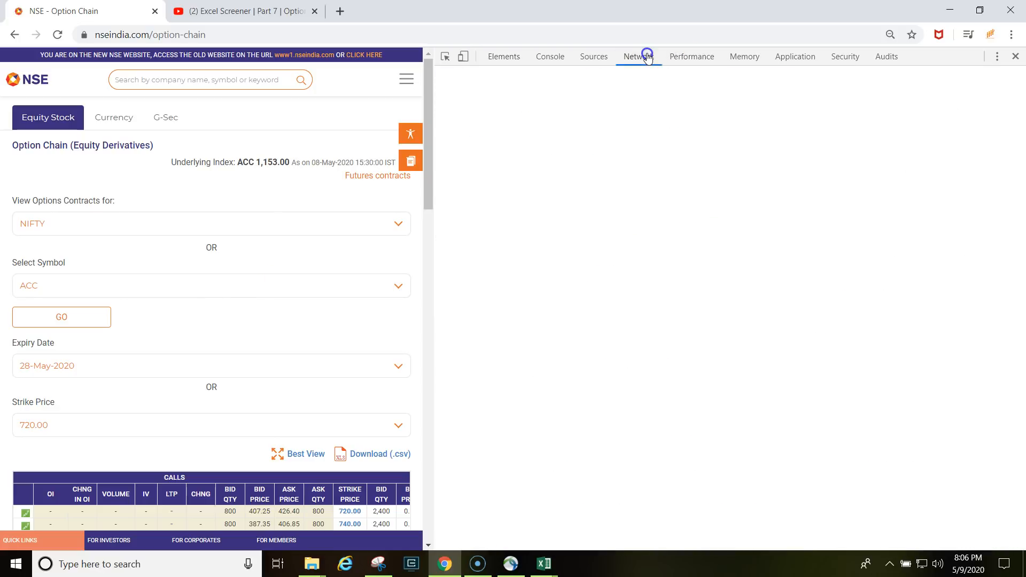
{"action": "left_click", "coordinate": [93, 318]}
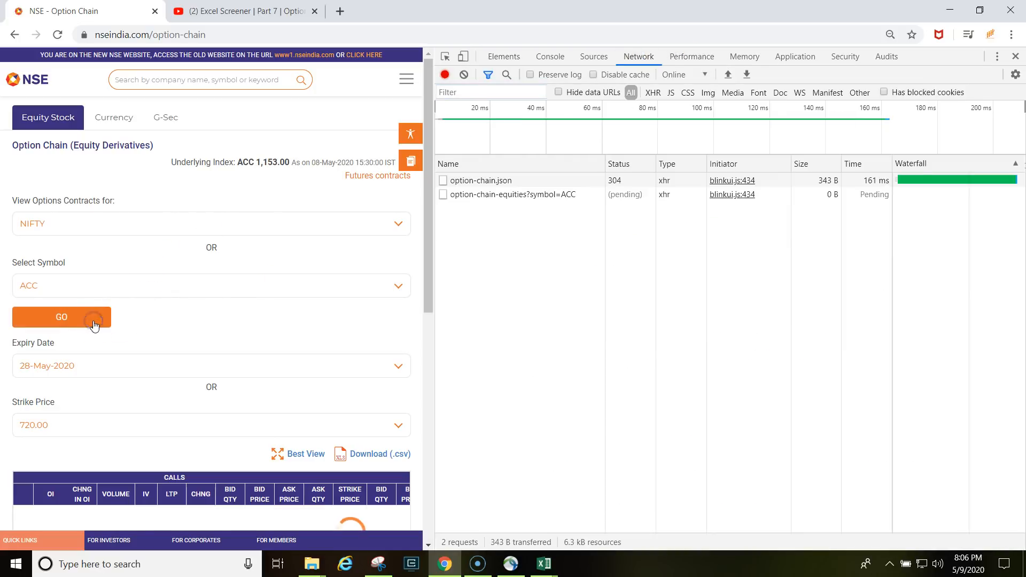
{"action": "left_click", "coordinate": [496, 198]}
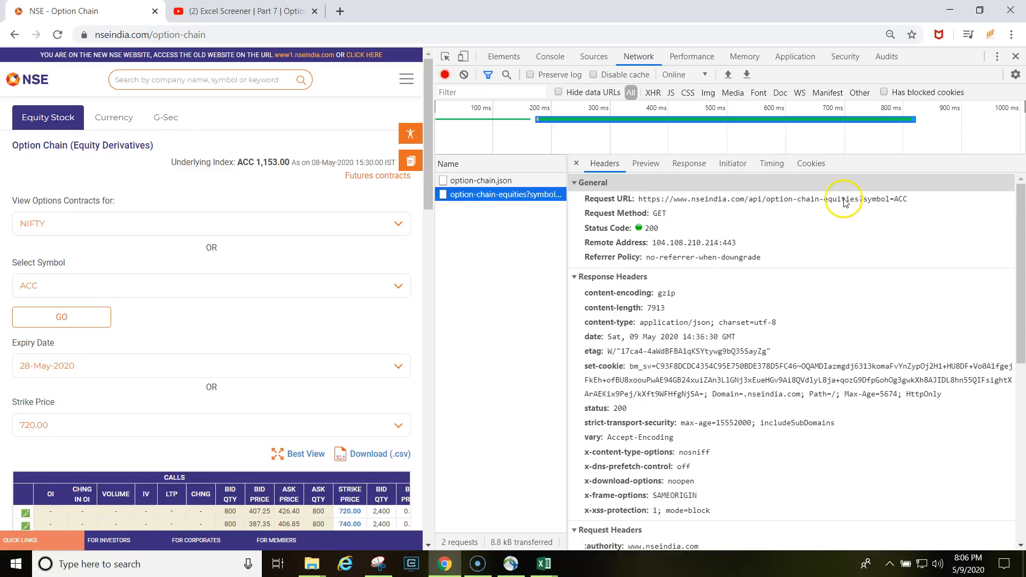
Load the BANKNIFTY option chain, examine the URL of its API request, and return to the Excel workbook.
{"action": "left_click", "coordinate": [194, 229]}
{"action": "left_click", "coordinate": [137, 240]}
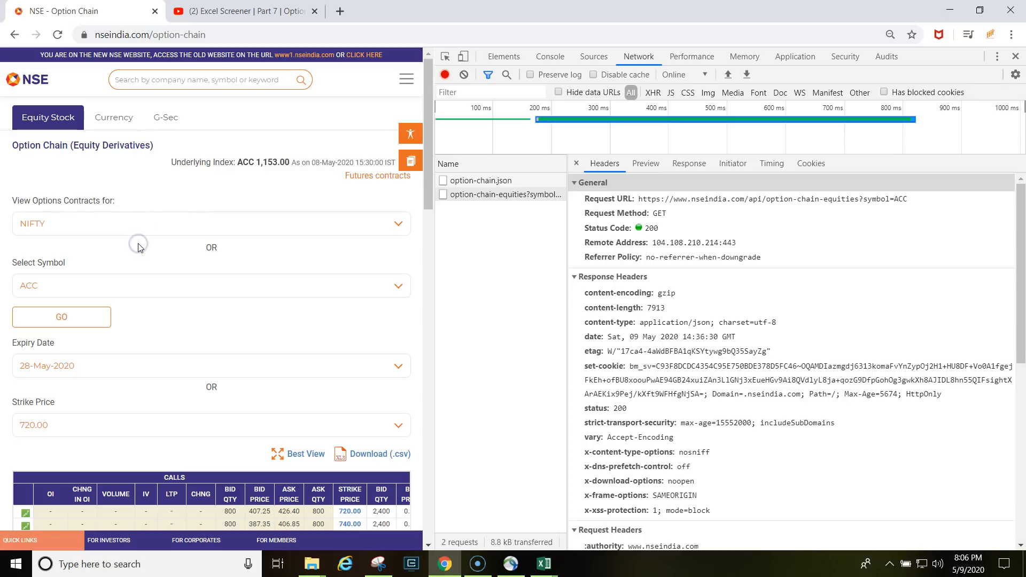
{"action": "left_click", "coordinate": [142, 228]}
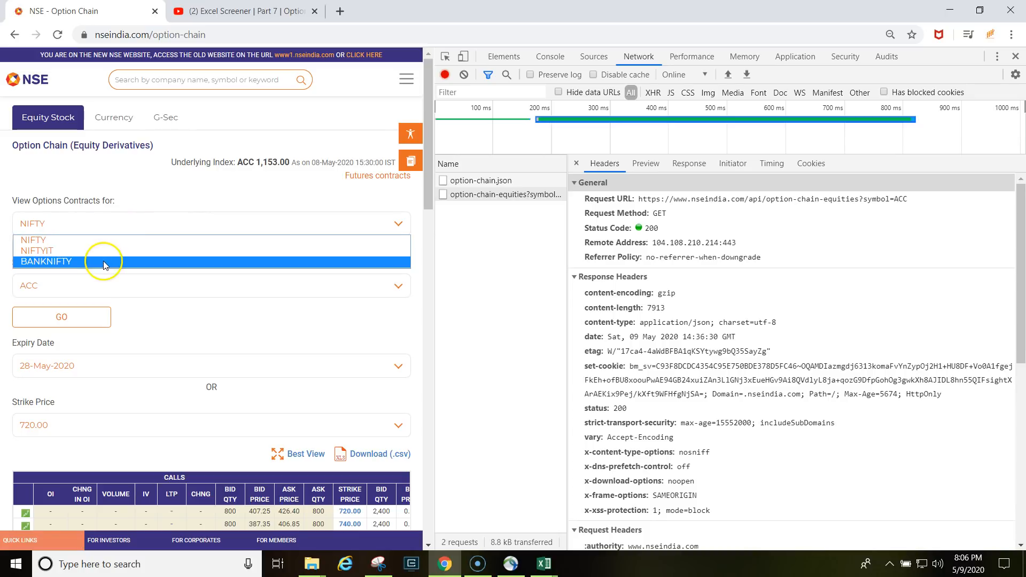
{"action": "left_click", "coordinate": [103, 264]}
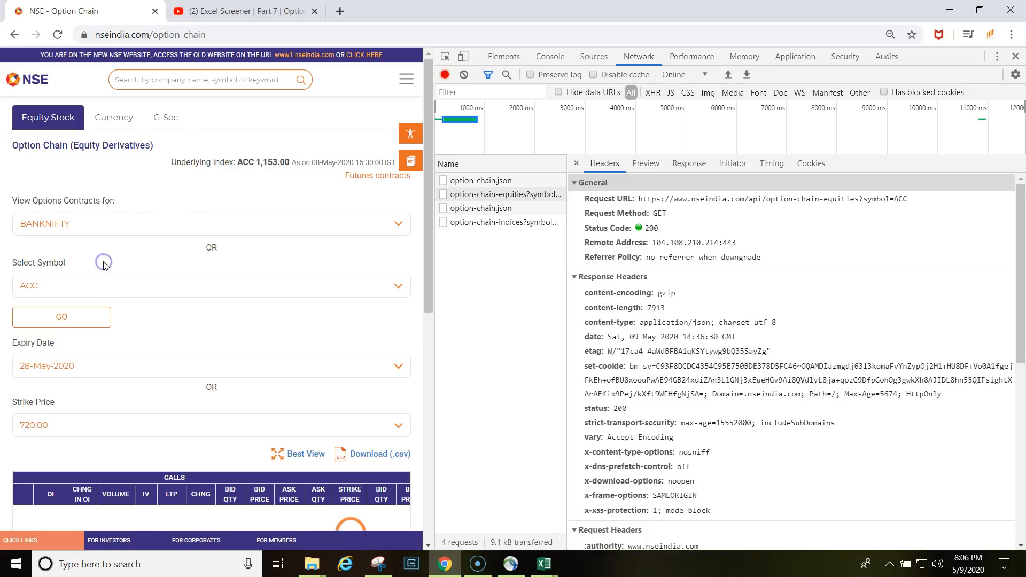
{"action": "left_click", "coordinate": [509, 222]}
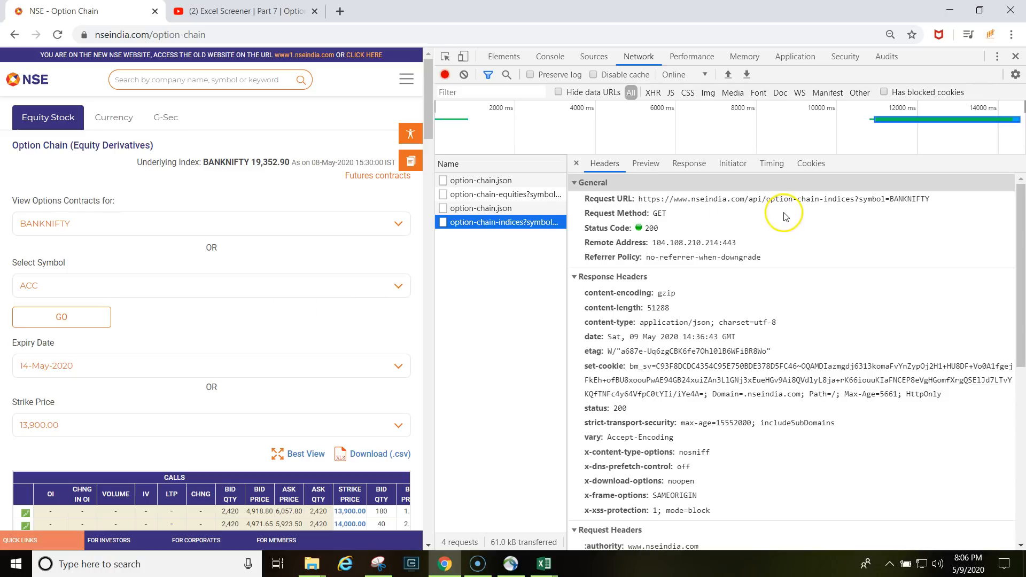
{"action": "key", "text": "alt+Tab"}
{"action": "left_click", "coordinate": [362, 165]}
{"action": "type", "text": "="}
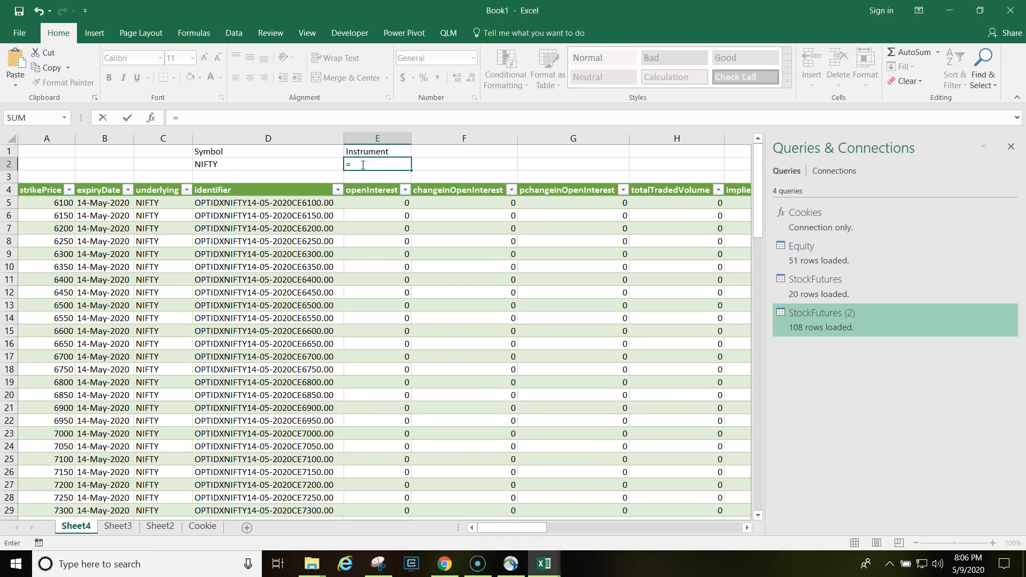
{"action": "type", "text": "IF(\"N"}
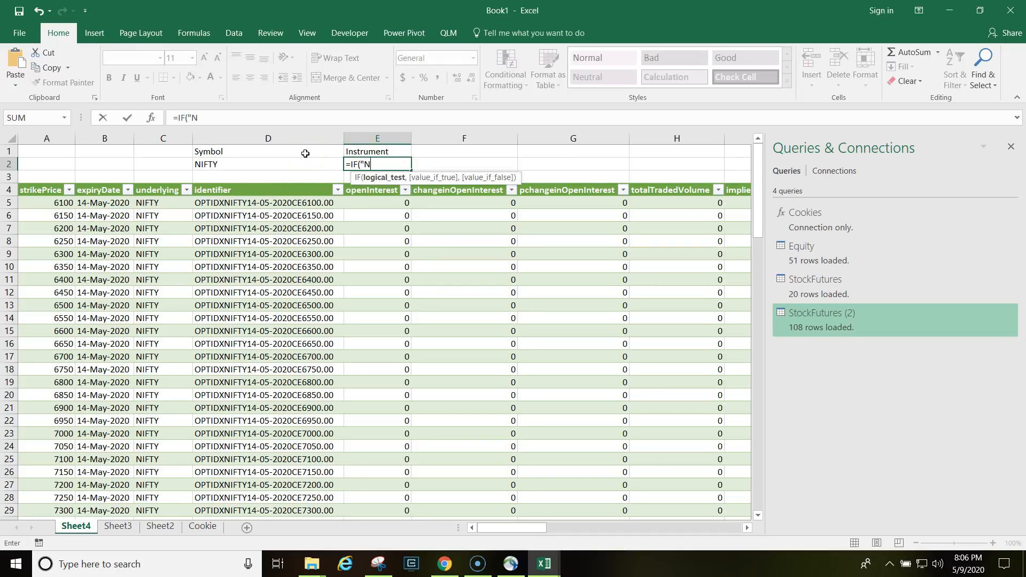
{"action": "type", "text": "IFTY\" in"}
{"action": "left_click", "coordinate": [268, 169]}
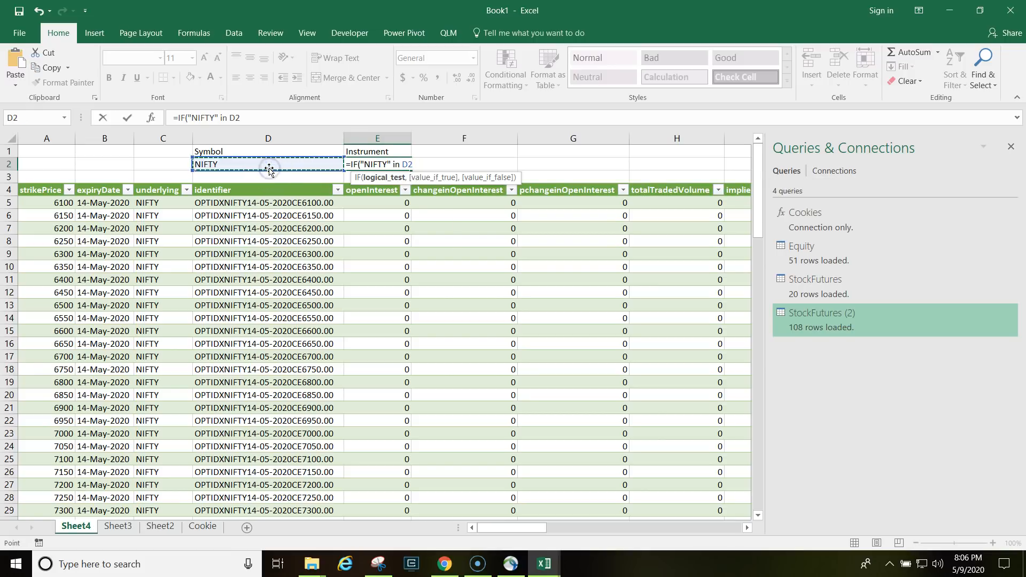
{"action": "key", "text": "BackSpace"}
{"action": "key", "text": "BackSpace"}
{"action": "key", "text": "BackSpace"}
{"action": "key", "text": "BackSpace"}
{"action": "key", "text": "BackSpace"}
{"action": "key", "text": "BackSpace"}
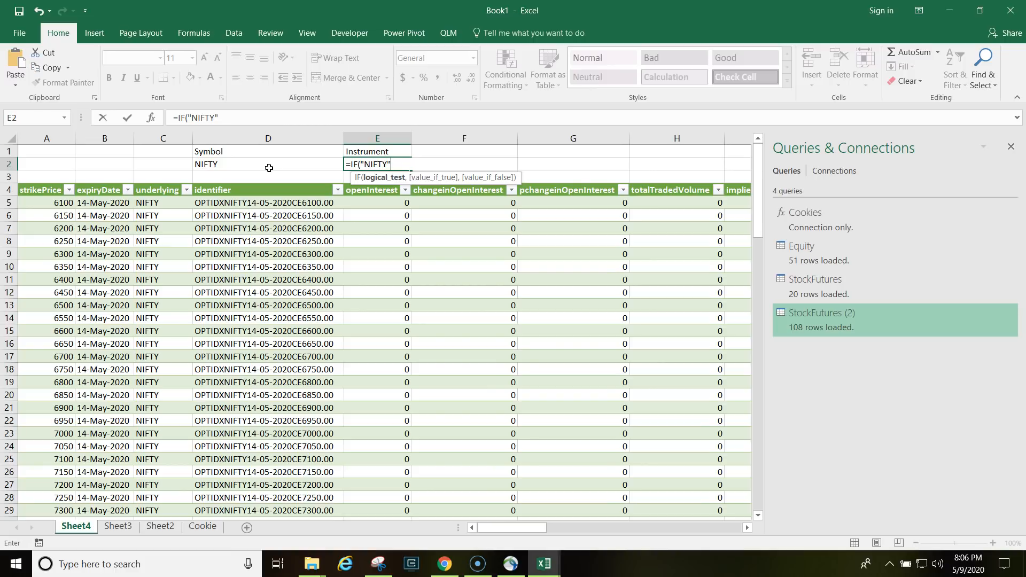
{"action": "key", "text": "Escape"}
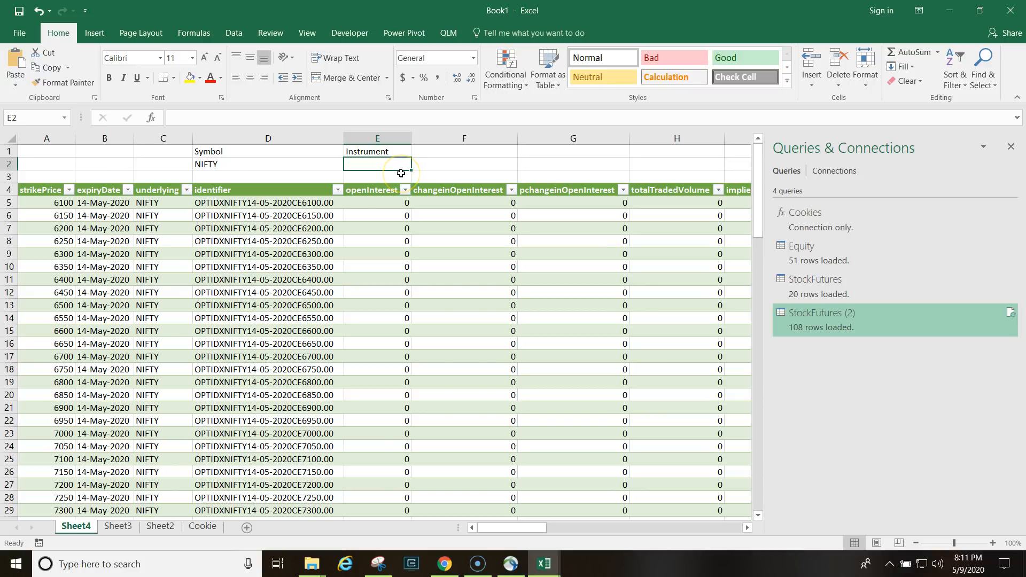
Enter the formula =FIND("NIFTY",D2) in cell E2 under the Instrument heading.
{"action": "type", "text": "="}
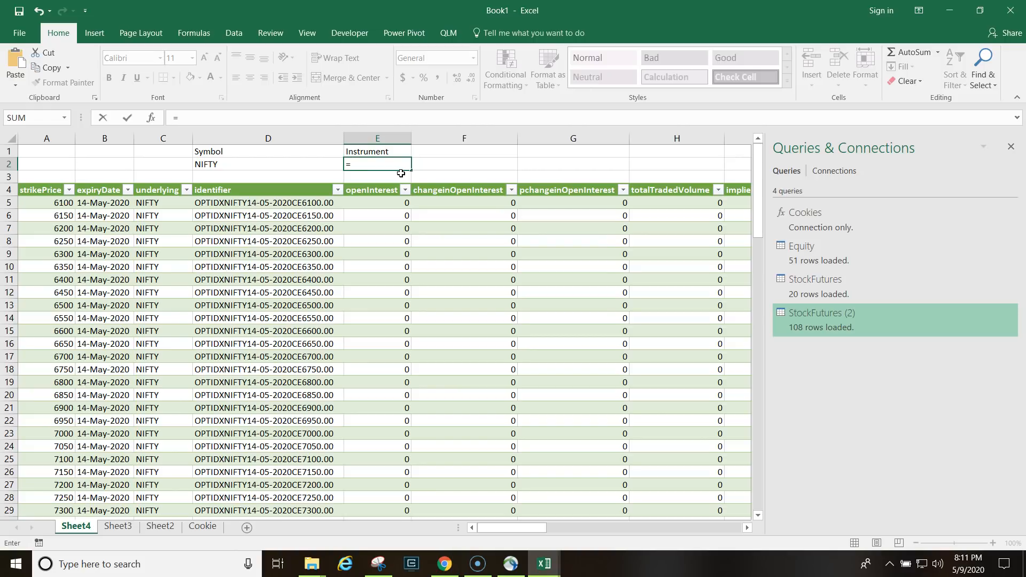
{"action": "type", "text": "CONFID"}
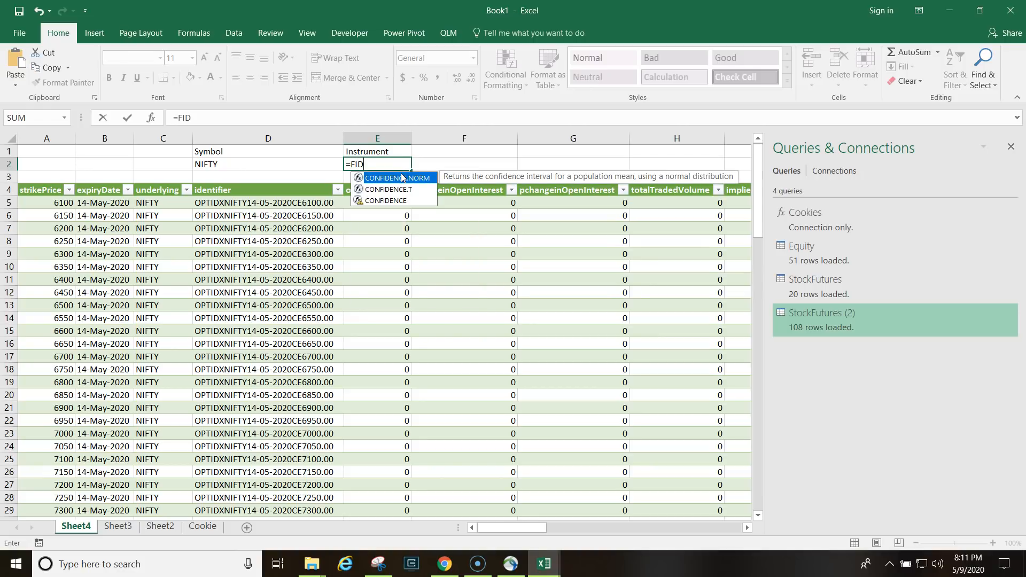
{"action": "key", "text": "BackSpace"}
{"action": "type", "text": "N"}
{"action": "key", "text": "BackSpace"}
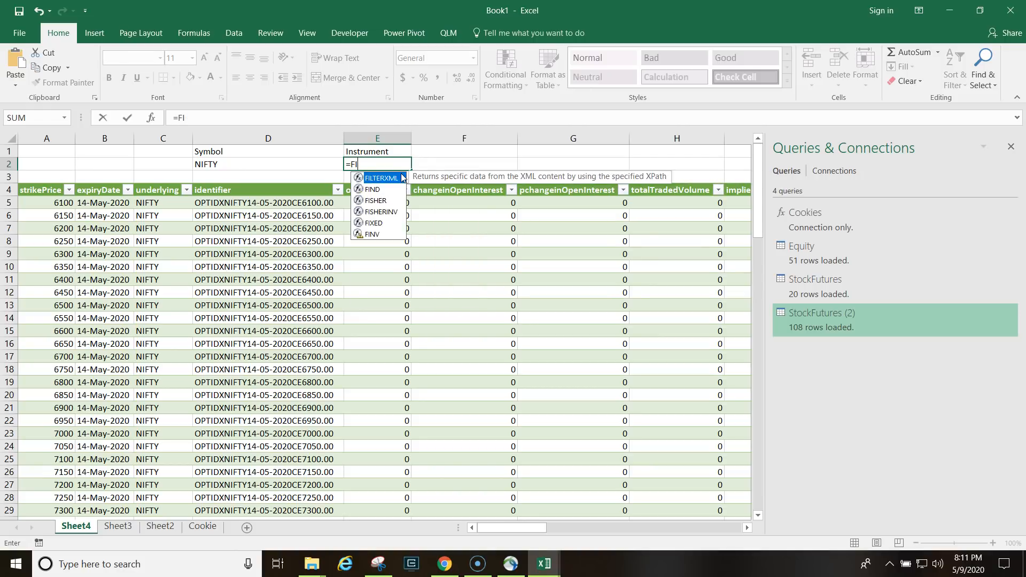
{"action": "type", "text": "ND(\"NIFTY"}
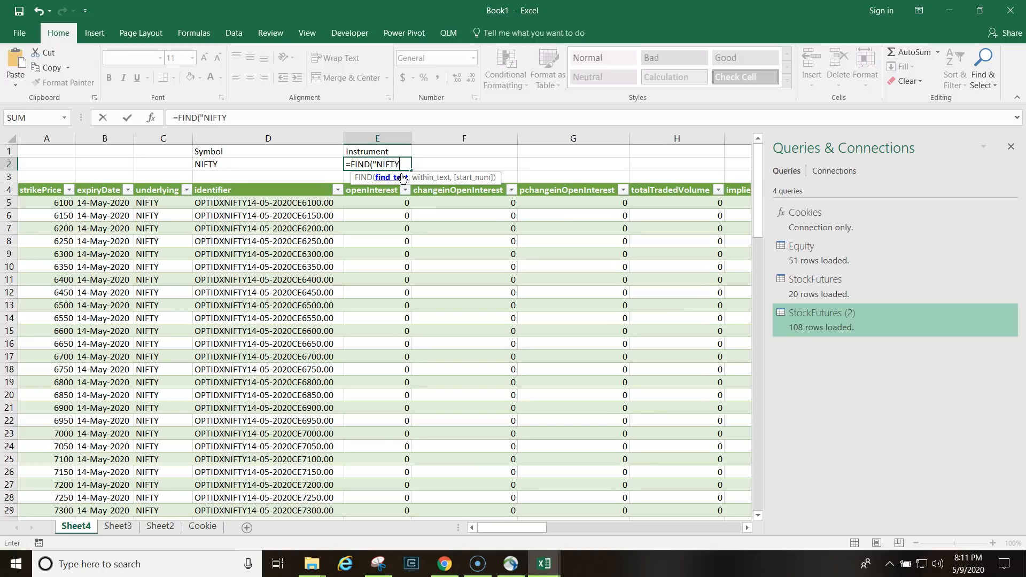
{"action": "type", "text": "\"."}
{"action": "key", "text": "BackSpace"}
{"action": "type", "text": ","}
{"action": "left_click", "coordinate": [258, 165]}
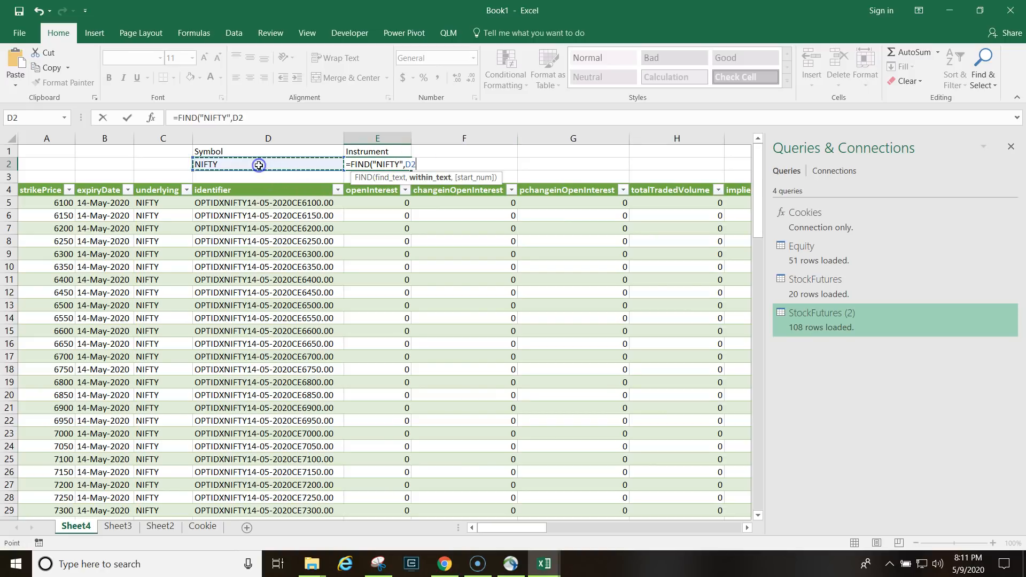
{"action": "type", "text": ")"}
{"action": "key", "text": "Tab"}
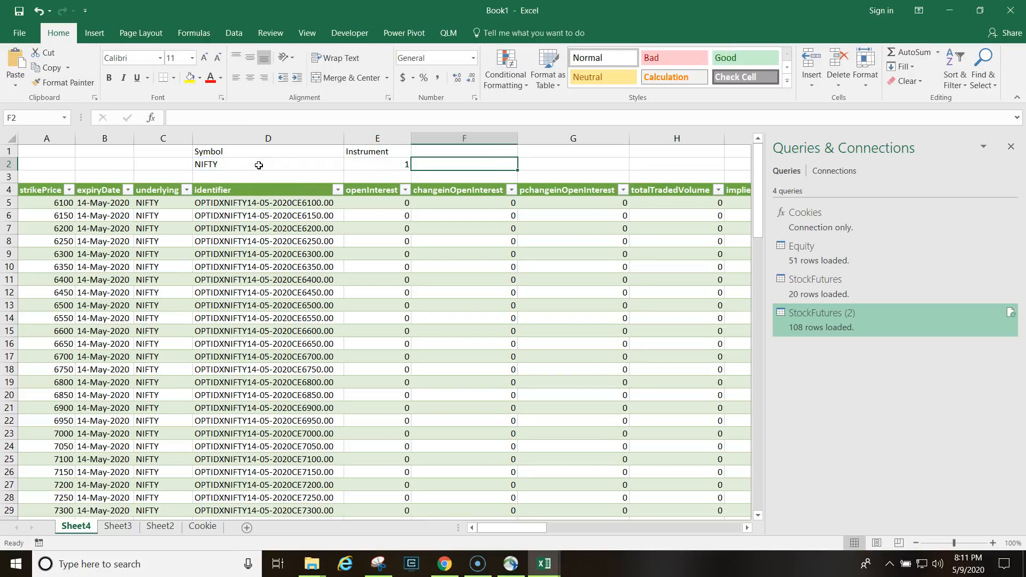
Change the symbol in cell D2 to WIPRO.
{"action": "key", "text": "Left"}
{"action": "left_click", "coordinate": [259, 165]}
{"action": "type", "text": "WIPRO"}
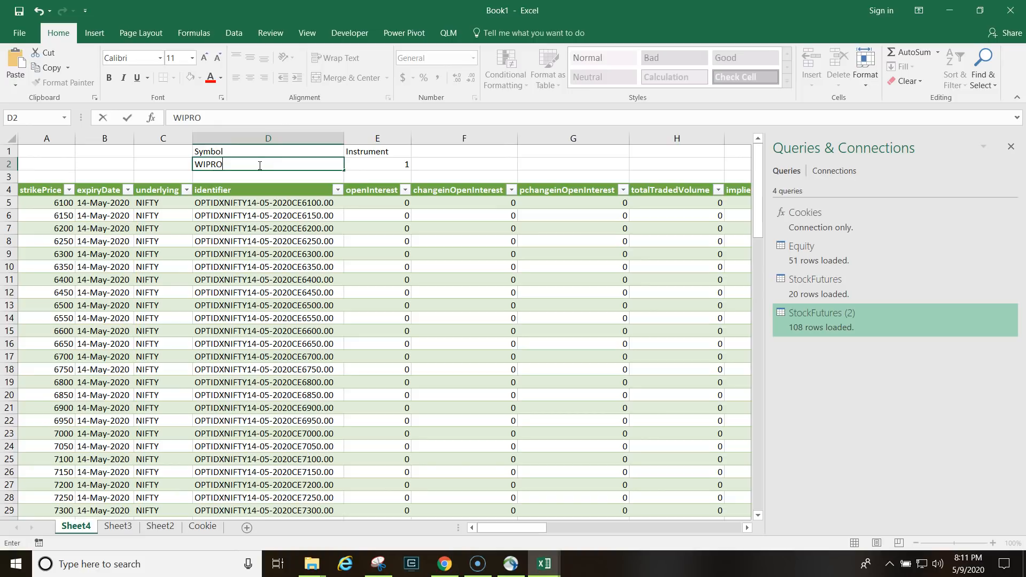
{"action": "key", "text": "Tab"}
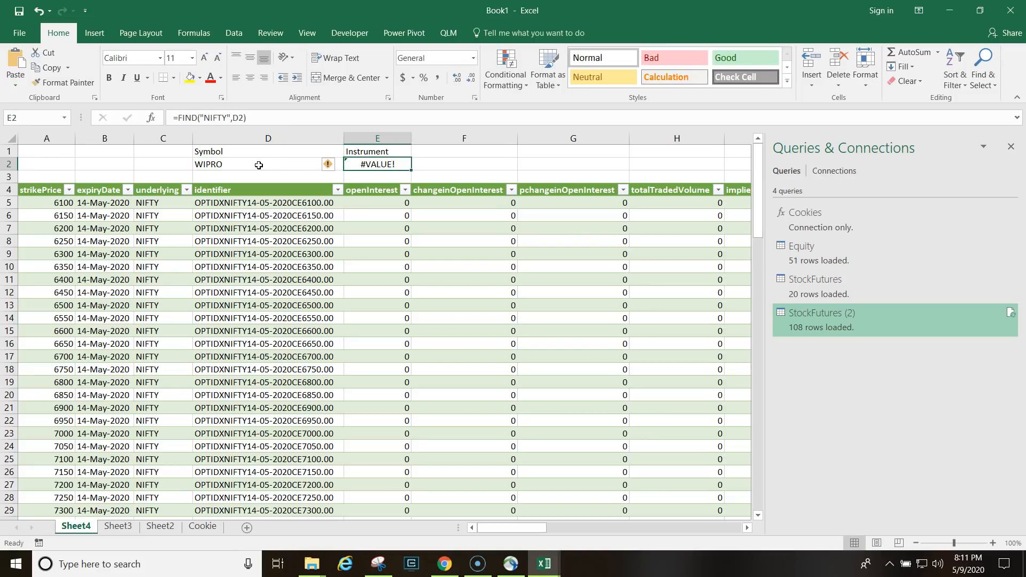
Wrap the FIND formula in cell E2 in IFERROR with a fallback of 0: =IFERROR(FIND("NIFTY",D2),0).
{"action": "left_click_drag", "start_coordinate": [177, 117], "coordinate": [292, 120]}
{"action": "left_click", "coordinate": [292, 119]}
{"action": "left_click", "coordinate": [180, 115]}
{"action": "type", "text": "IFERROR("}
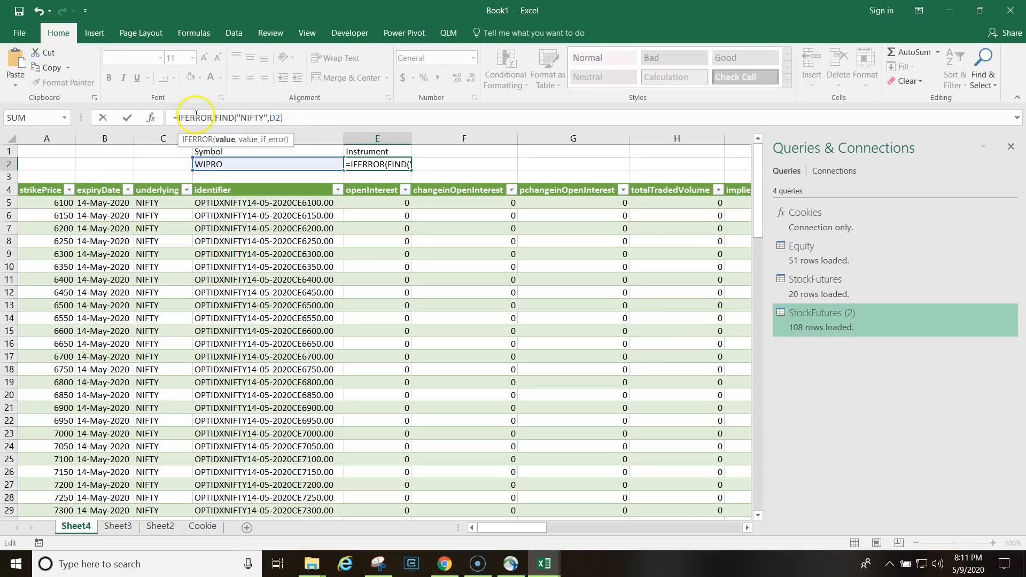
{"action": "left_click", "coordinate": [318, 120]}
{"action": "type", "text": ",0)"}
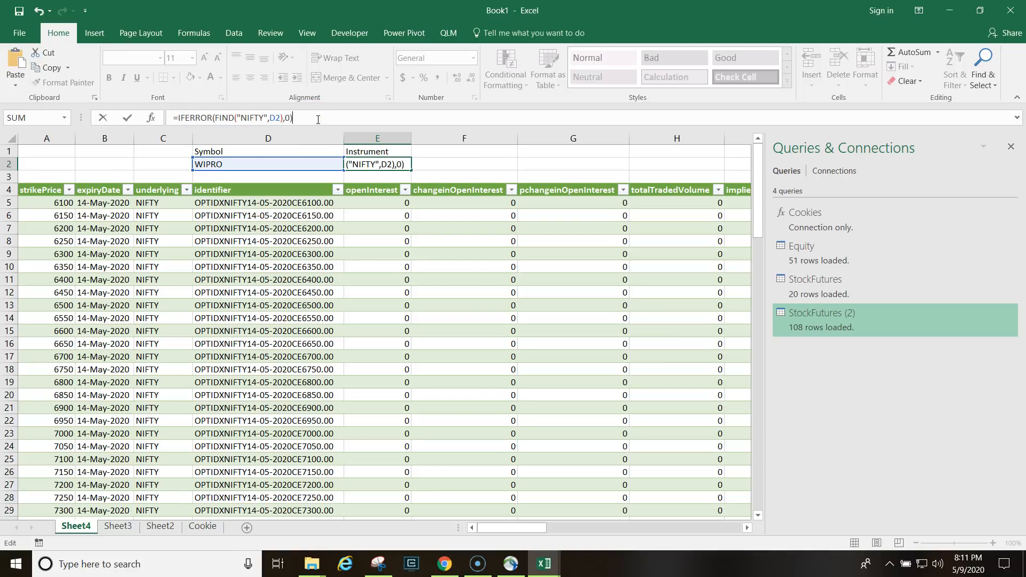
{"action": "key", "text": "ctrl+Return"}
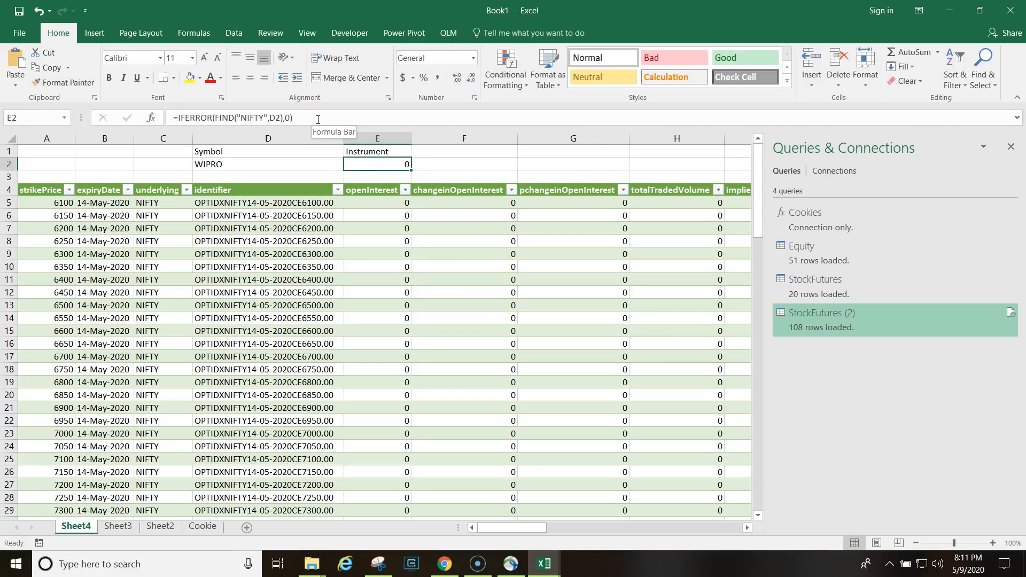
Extend the Instrument formula in E2 to =IF(IFERROR(FIND("NIFTY",D2),0),"indices","equities").
{"action": "left_click", "coordinate": [178, 117]}
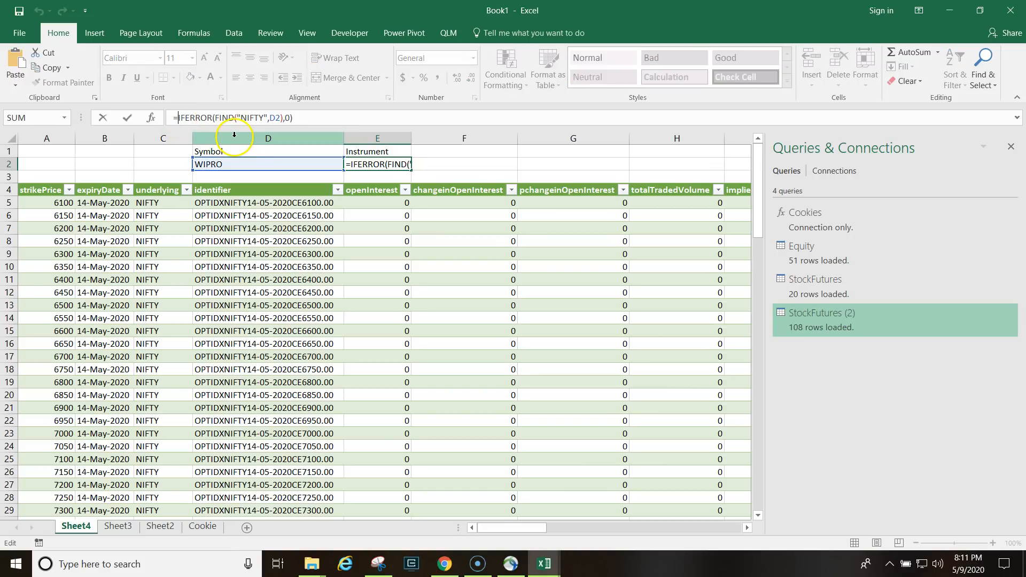
{"action": "type", "text": "IF("}
{"action": "left_click", "coordinate": [321, 117]}
{"action": "type", "text": ","}
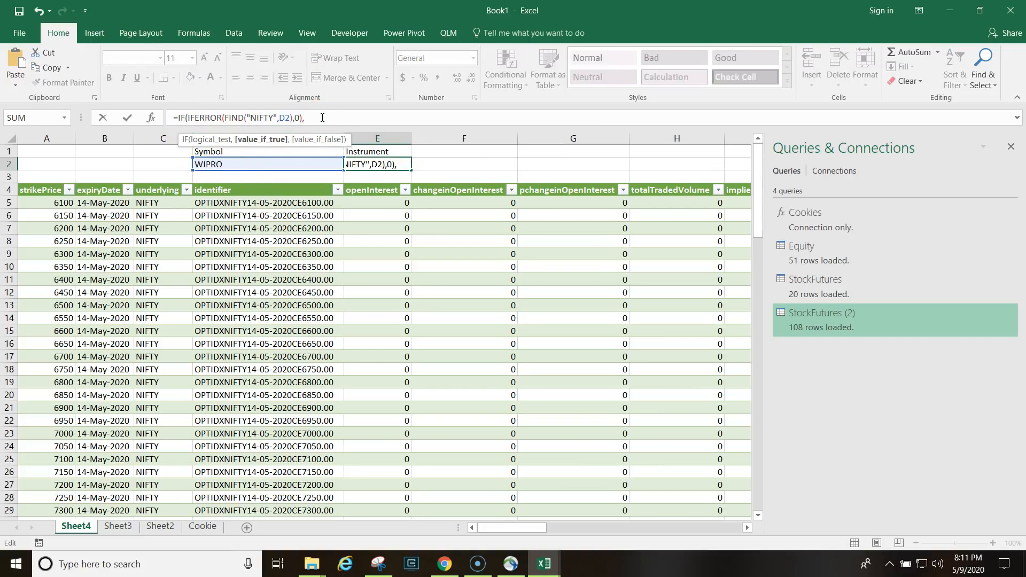
{"action": "type", "text": "\"indicies"}
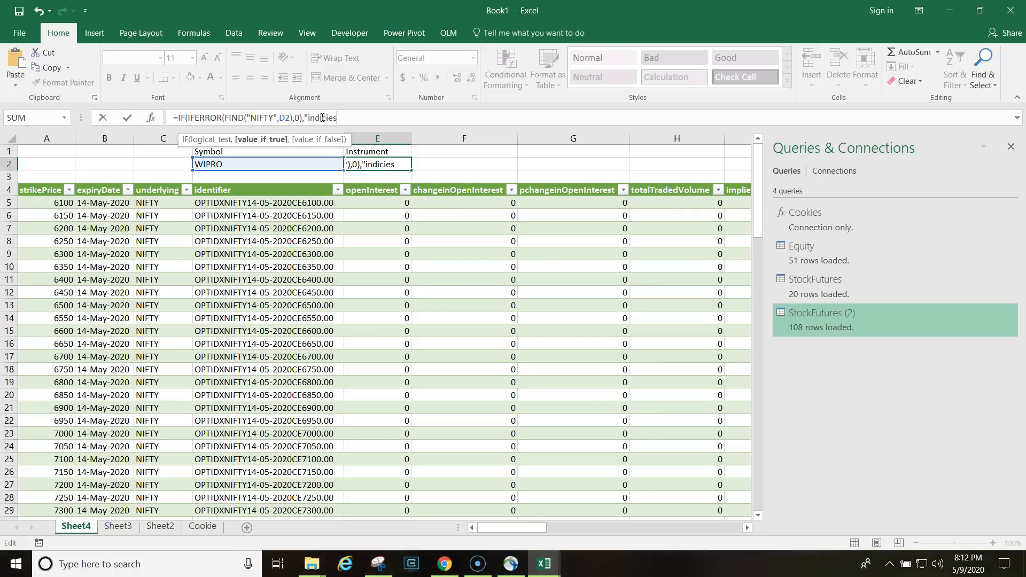
{"action": "key", "text": "BackSpace"}
{"action": "key", "text": "BackSpace"}
{"action": "key", "text": "BackSpace"}
{"action": "type", "text": "es\","}
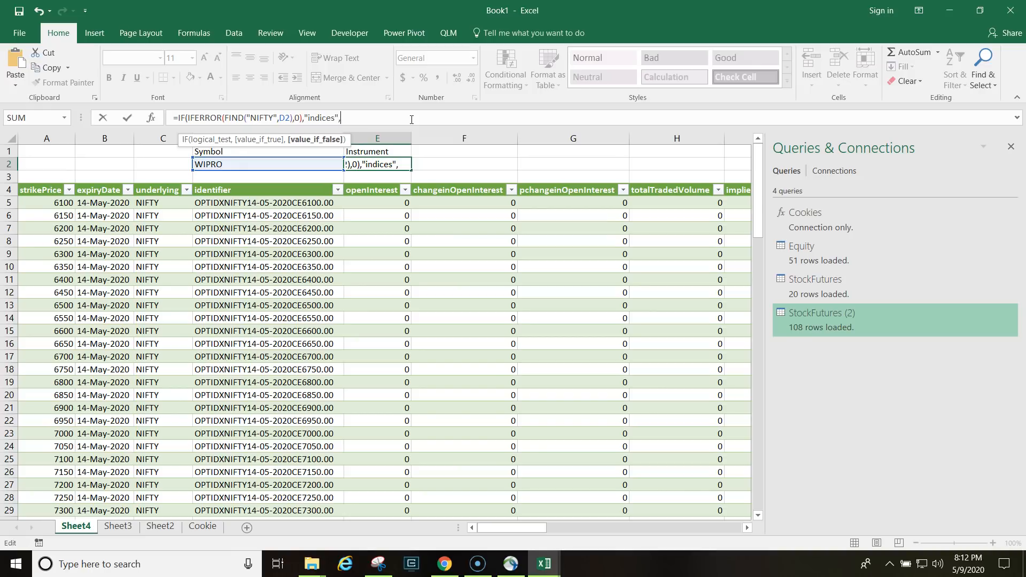
{"action": "type", "text": "\"equities\"_"}
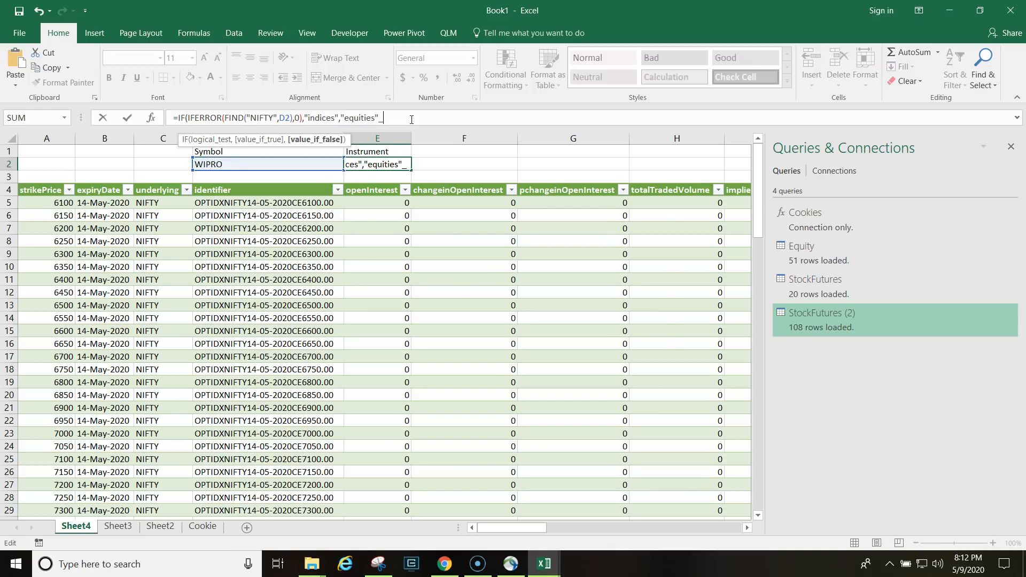
{"action": "key", "text": "Return"}
{"action": "key", "text": "Return"}
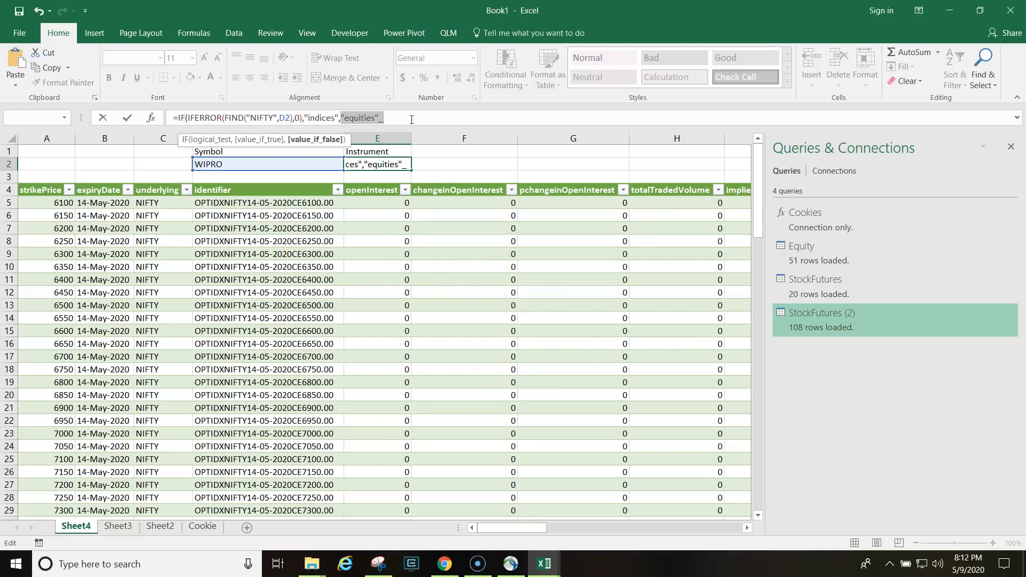
{"action": "key", "text": "Right"}
{"action": "key", "text": "BackSpace"}
{"action": "type", "text": ")"}
{"action": "key", "text": "Tab"}
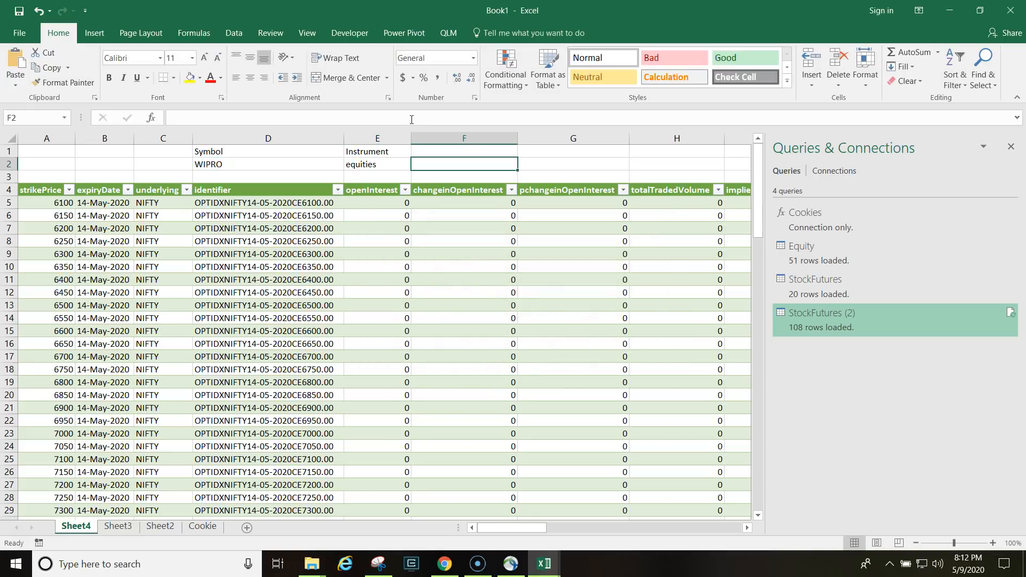
Set the symbol in cell D2 to NIFTY.
{"action": "left_click", "coordinate": [303, 162]}
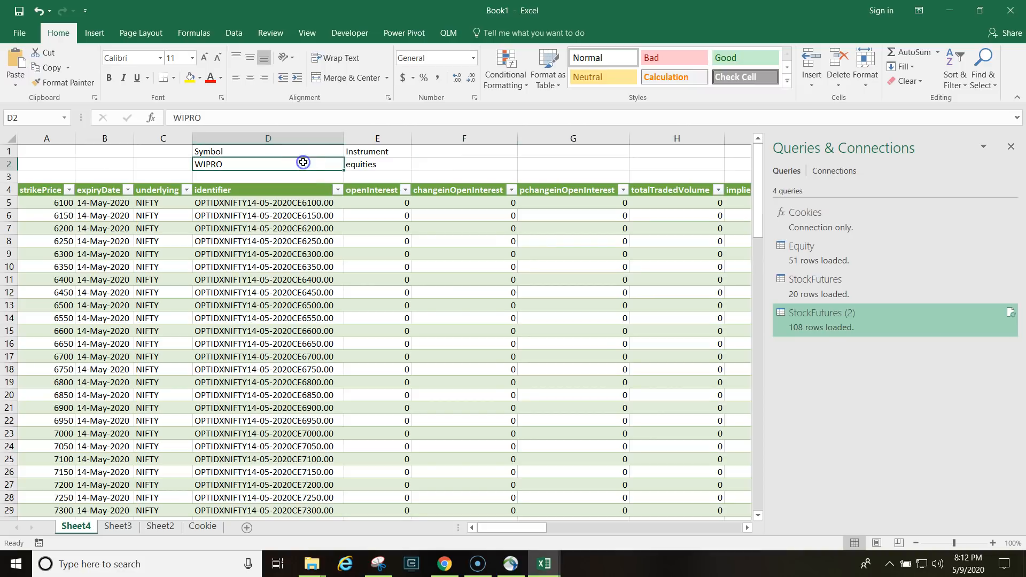
{"action": "type", "text": "NIFTY"}
{"action": "key", "text": "Tab"}
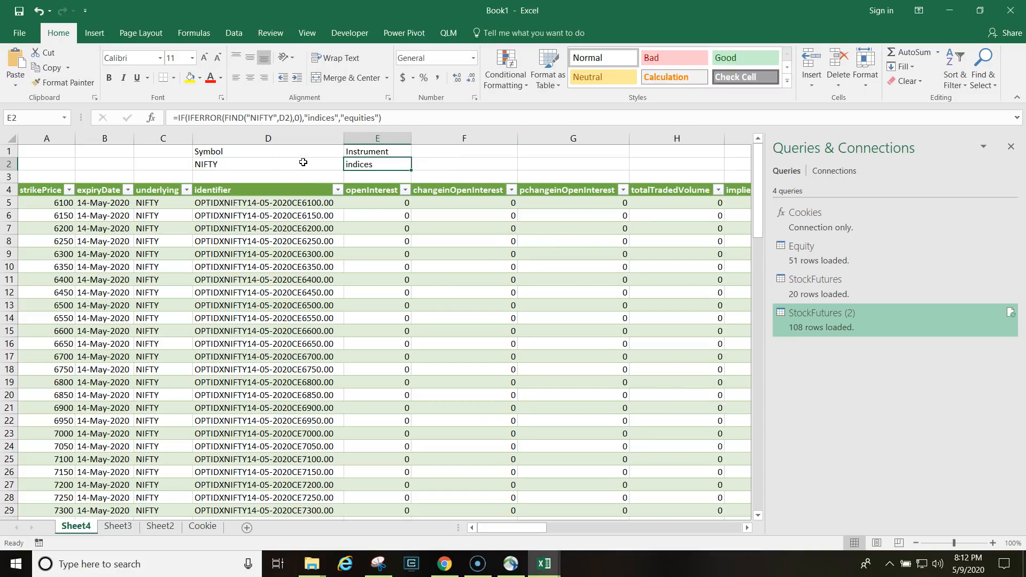
{"action": "left_click", "coordinate": [301, 162]}
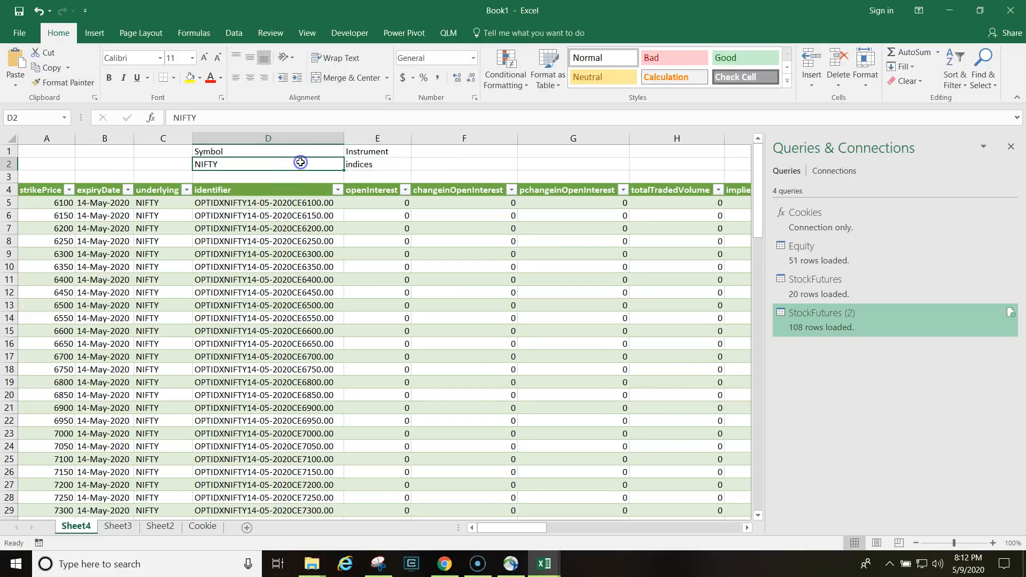
Add the heading Expiry in cell G1 and enter the date 14-May-2020 in G2 below it.
{"action": "left_click", "coordinate": [530, 156]}
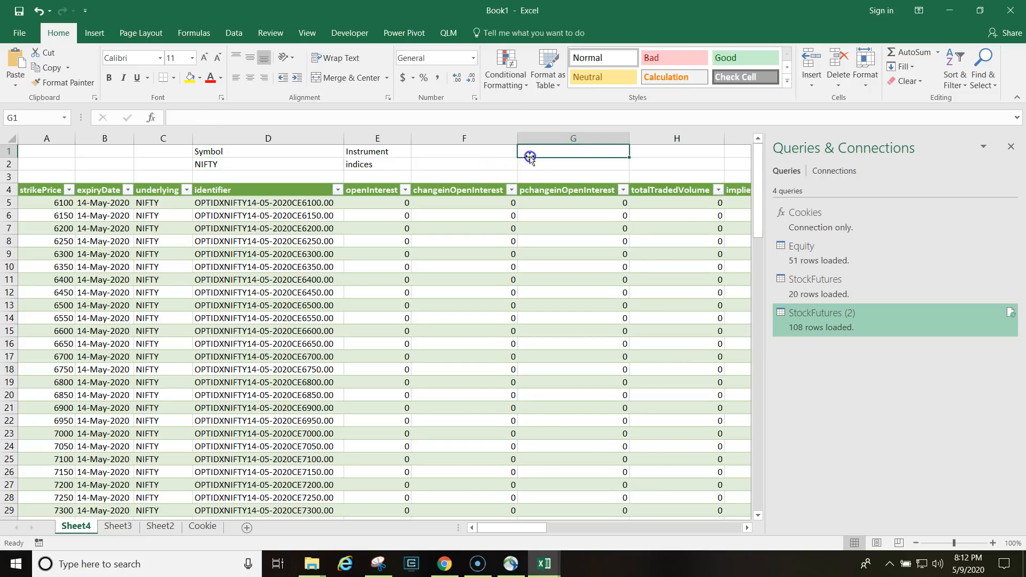
{"action": "type", "text": "E"}
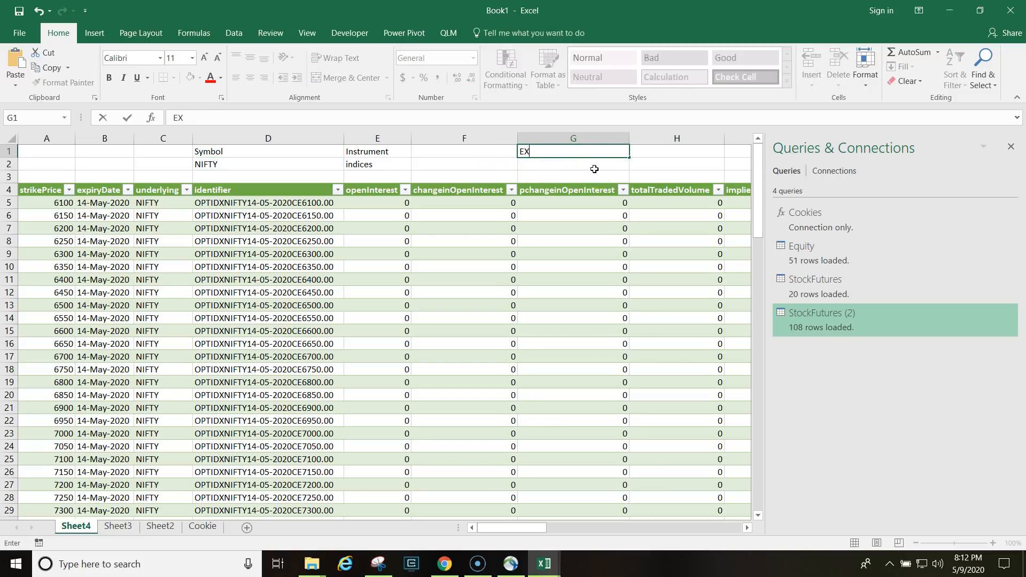
{"action": "type", "text": "xpiry"}
{"action": "key", "text": "Return"}
{"action": "type", "text": "14-May-202"}
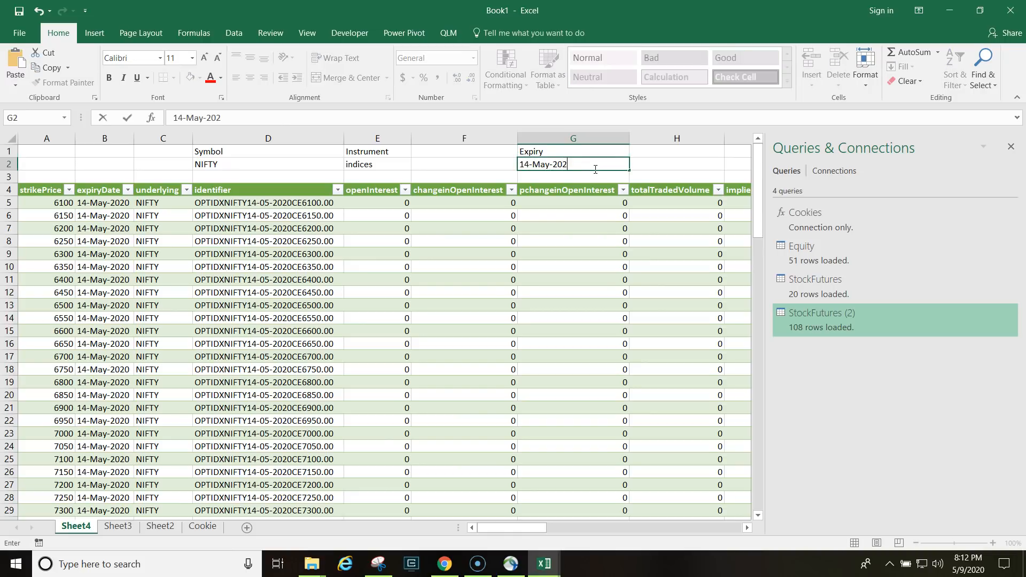
{"action": "key", "text": "Tab"}
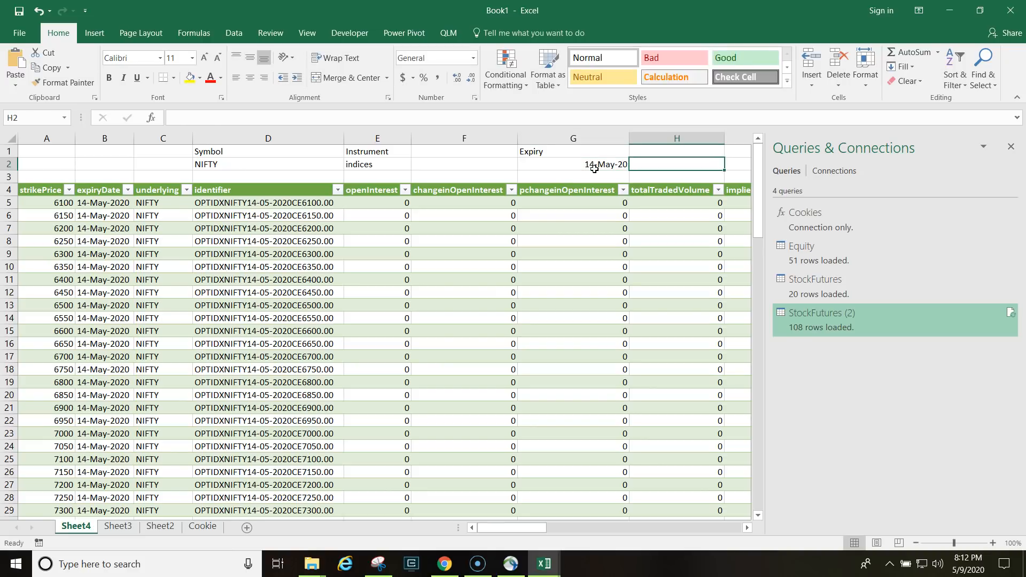
Format the expiry cell G2 as Text and re-enter 14-May-2020 in it.
{"action": "left_click", "coordinate": [595, 170]}
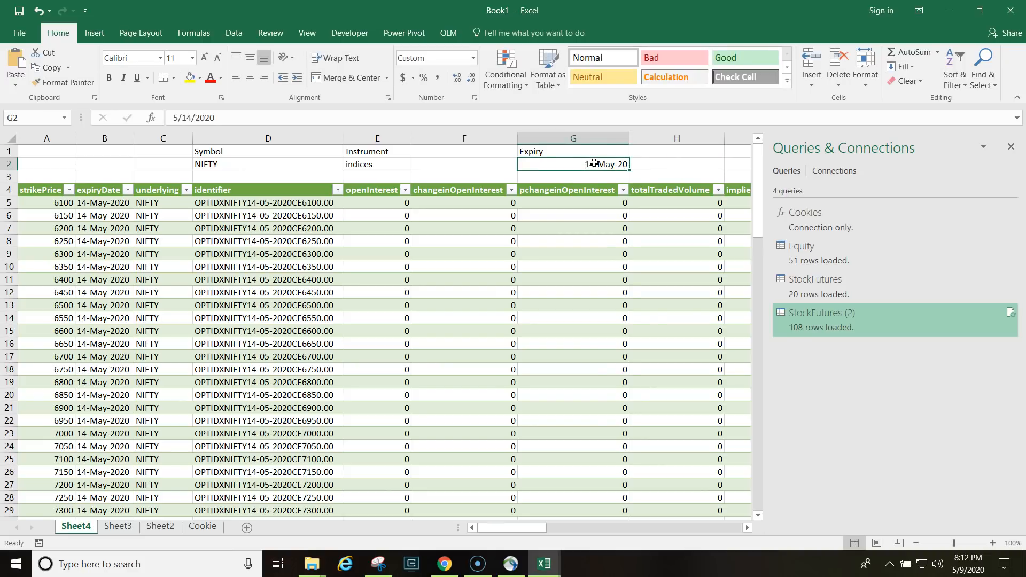
{"action": "right_click", "coordinate": [594, 163]}
{"action": "left_click", "coordinate": [635, 374]}
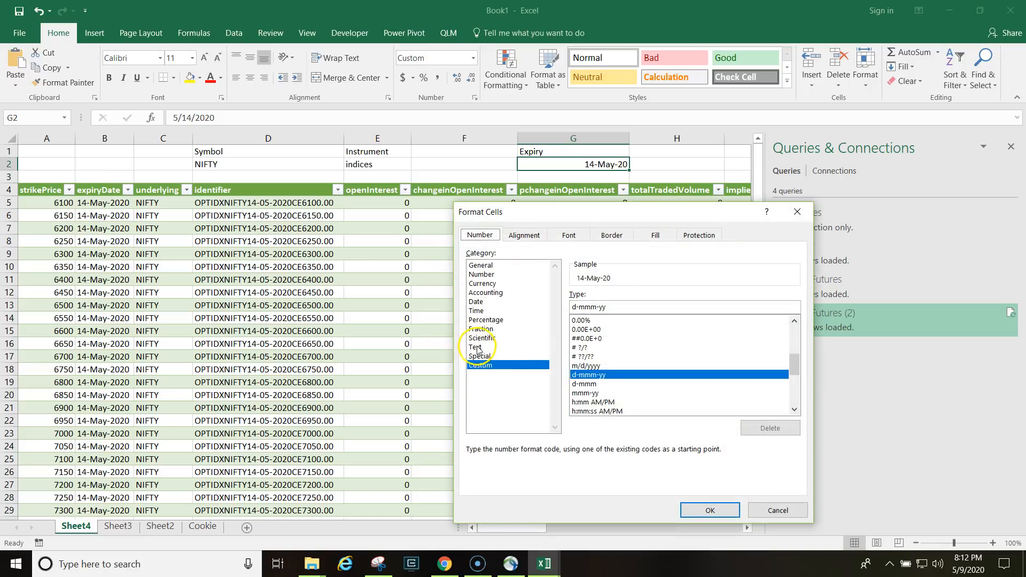
{"action": "left_click", "coordinate": [476, 347]}
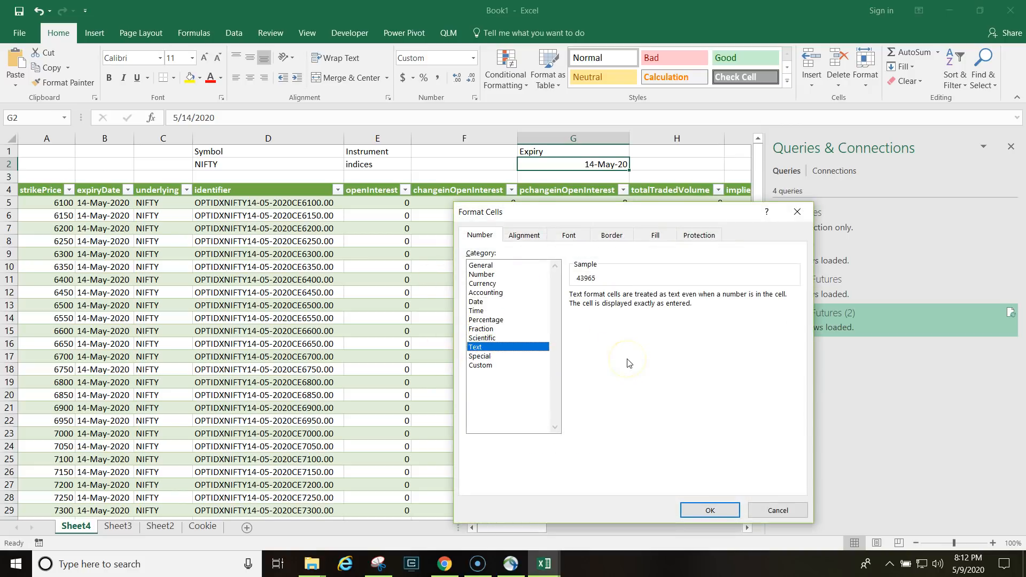
{"action": "left_click", "coordinate": [704, 510]}
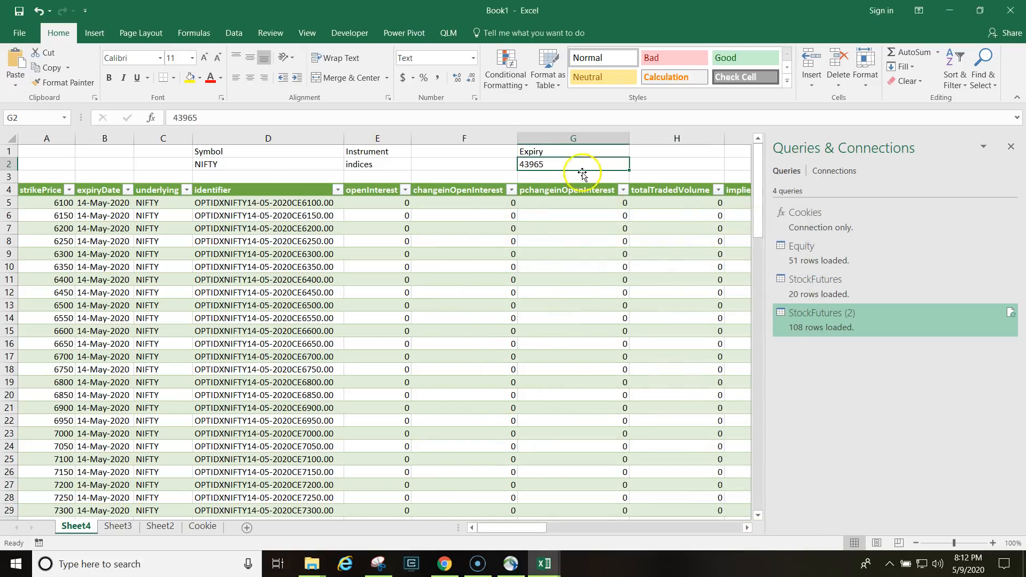
{"action": "type", "text": "1"}
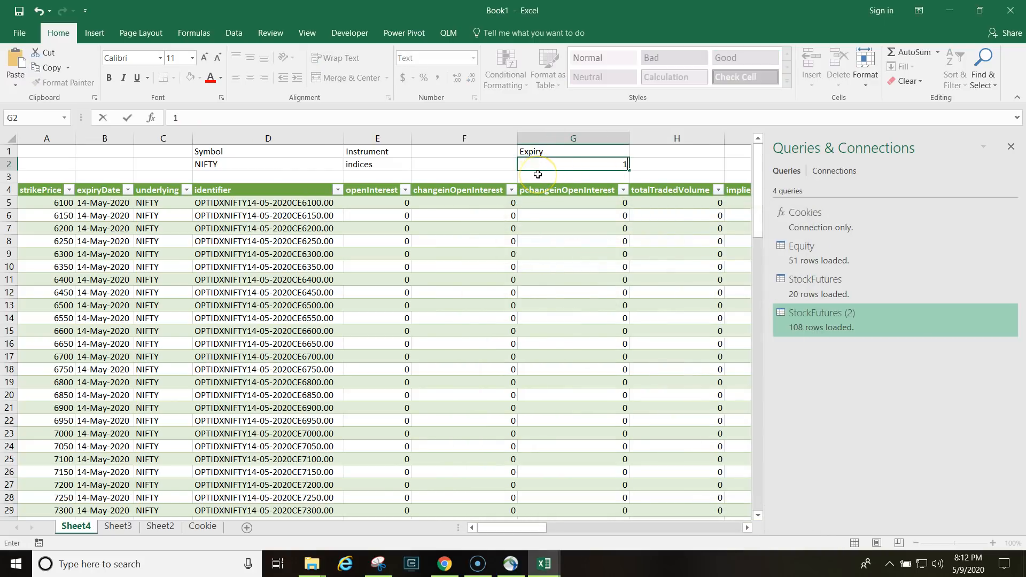
{"action": "type", "text": "4-May-2020"}
{"action": "key", "text": "Return"}
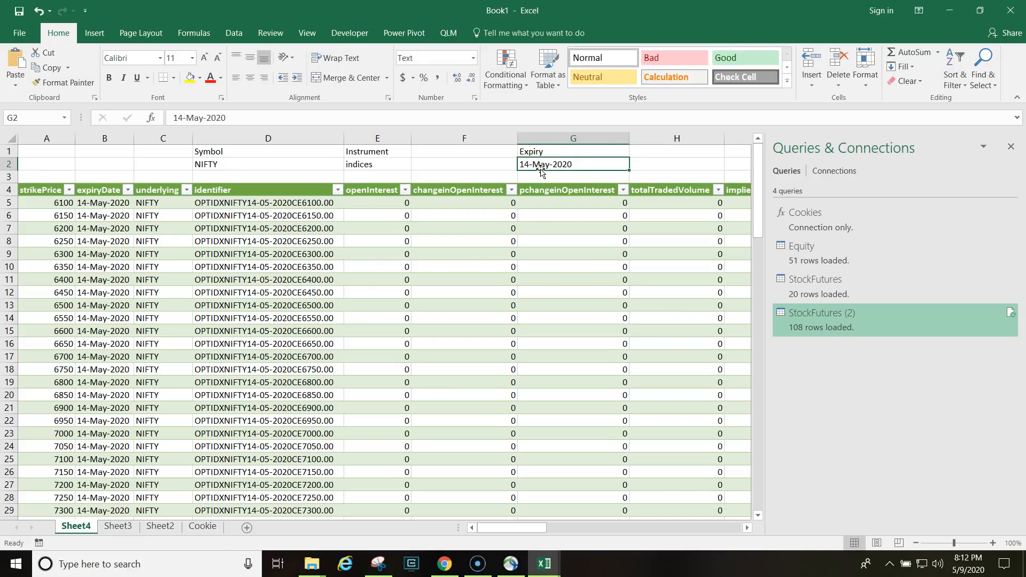
Create a table with headers from the Symbol cells D1:D2 and load it into the Query Editor.
{"action": "left_click_drag", "start_coordinate": [266, 152], "coordinate": [266, 164]}
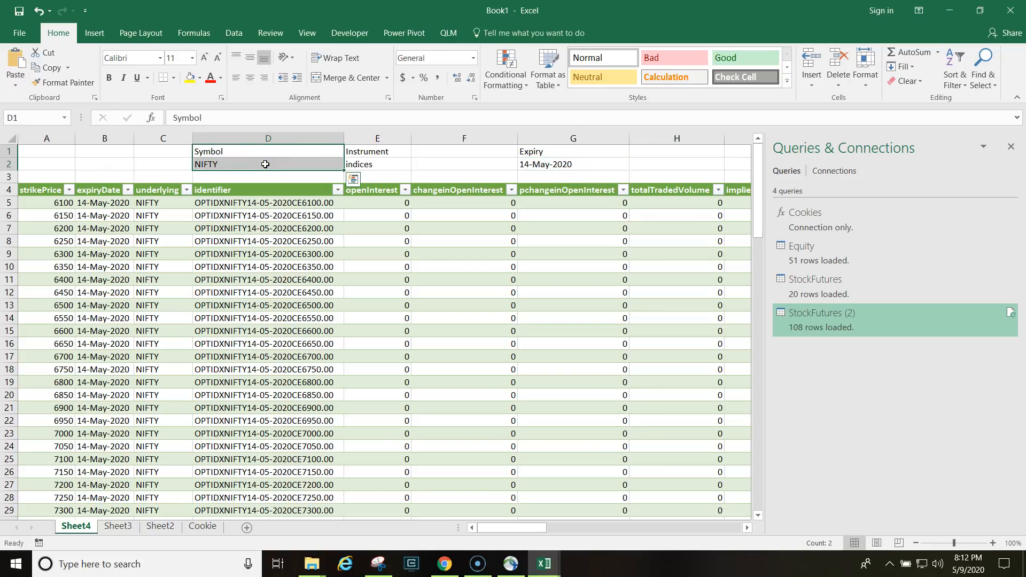
{"action": "left_click", "coordinate": [234, 33]}
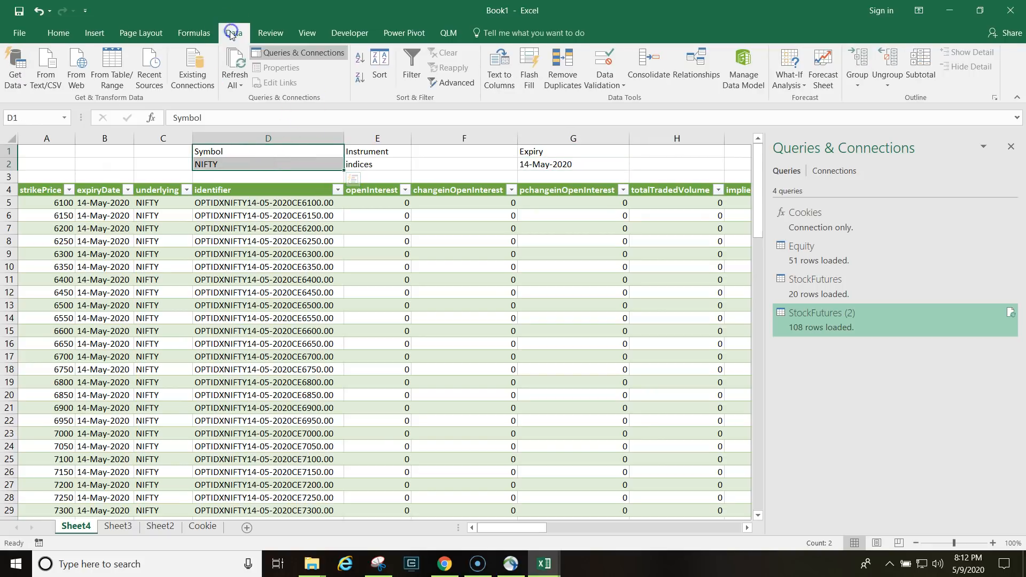
{"action": "left_click", "coordinate": [122, 64]}
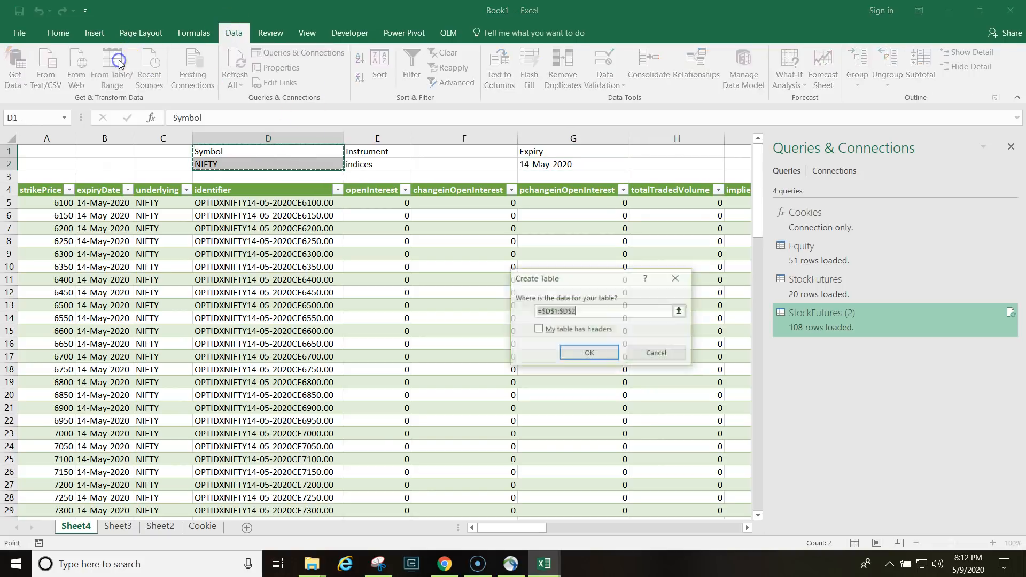
{"action": "left_click", "coordinate": [569, 333]}
{"action": "left_click", "coordinate": [588, 354]}
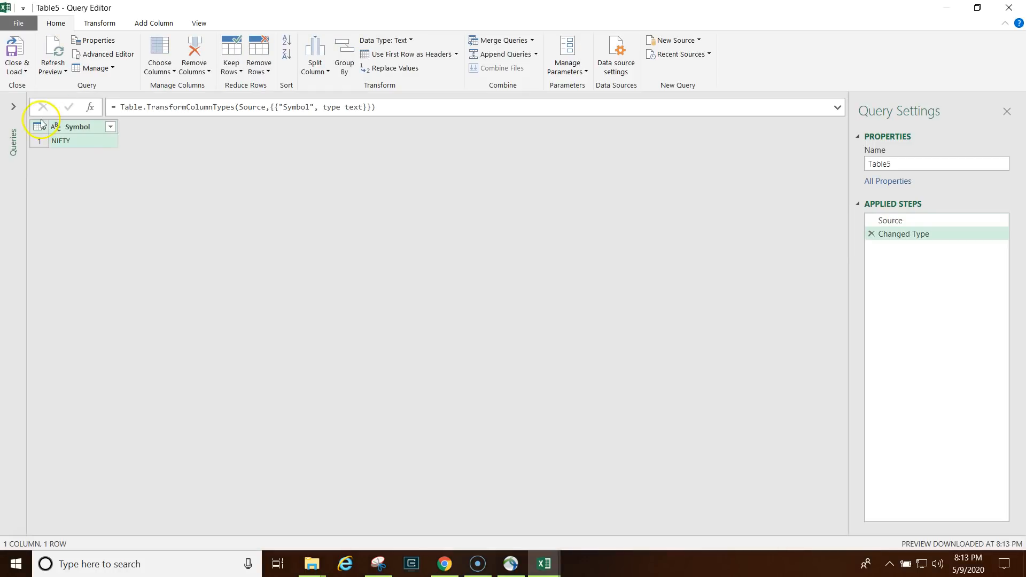
Drill down into the NIFTY value of the Symbol column and rename the query as Symbol.
{"action": "left_click", "coordinate": [13, 107]}
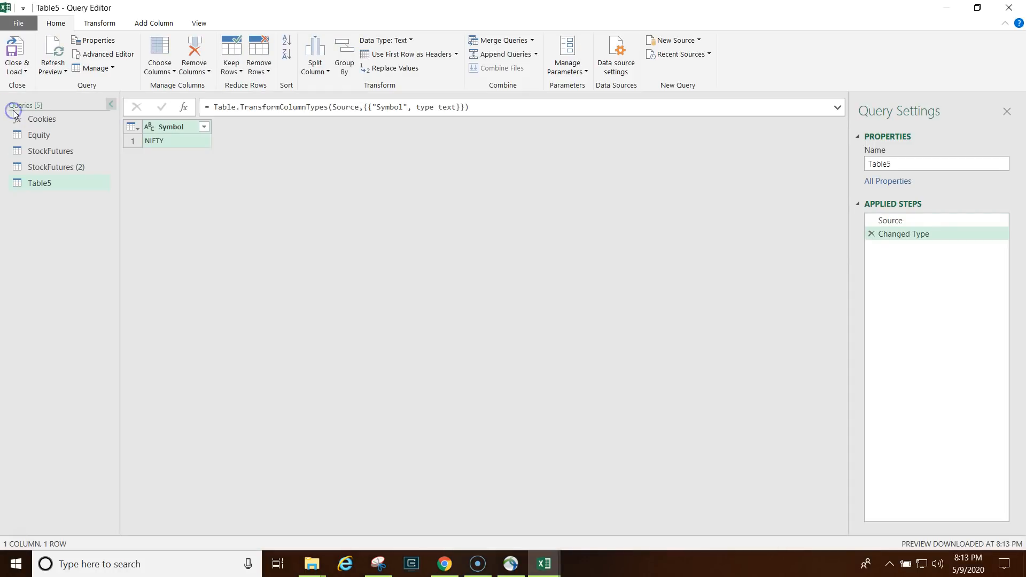
{"action": "left_click", "coordinate": [173, 145]}
{"action": "right_click", "coordinate": [171, 144]}
{"action": "left_click", "coordinate": [202, 201]}
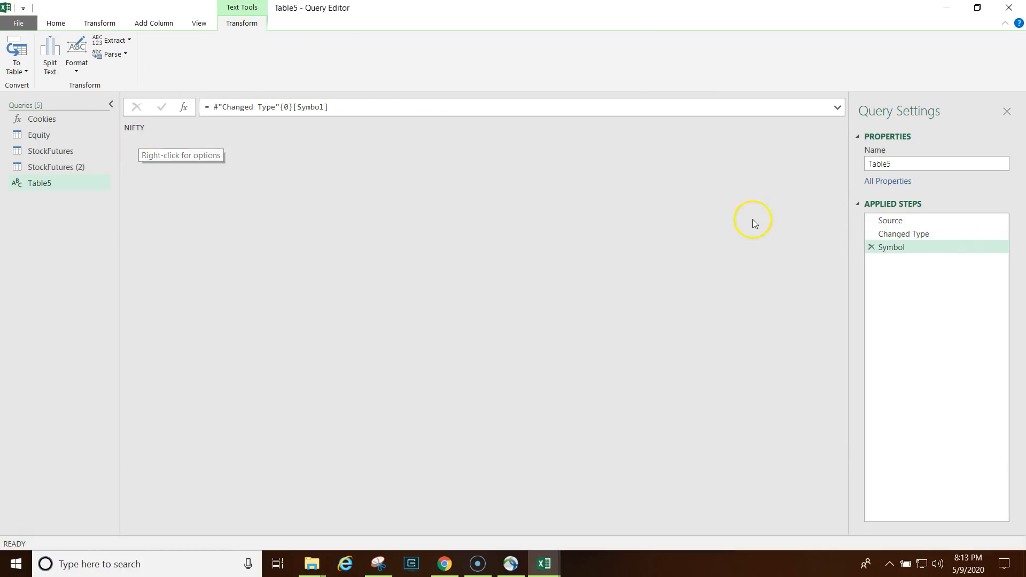
{"action": "double_click", "coordinate": [893, 164]}
{"action": "type", "text": "Symbol"}
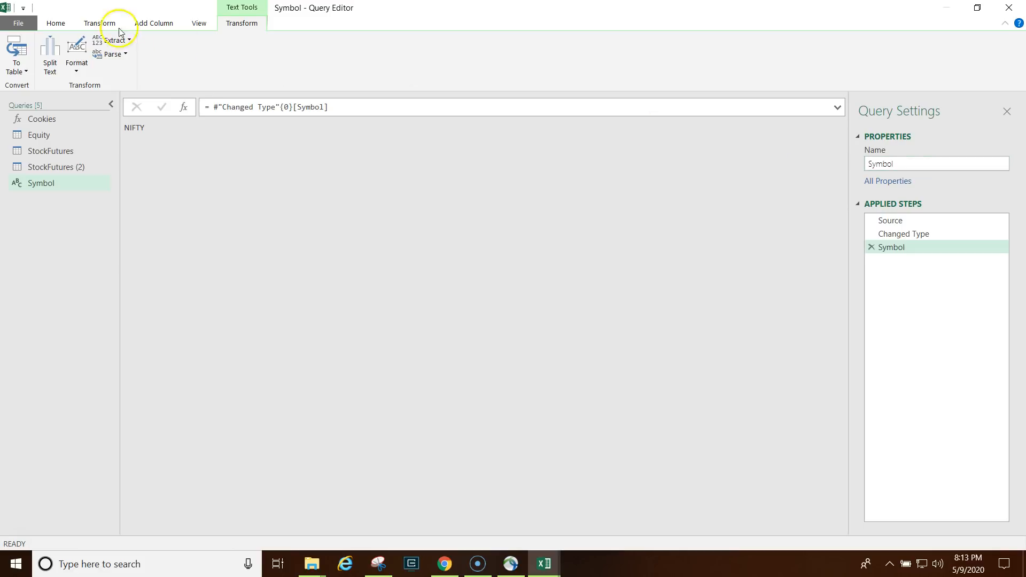
Turn the Symbol query into a parameterless function in the Advanced Editor by wrapping its code with let Symbol = () => and a closing in clause.
{"action": "left_click", "coordinate": [54, 24]}
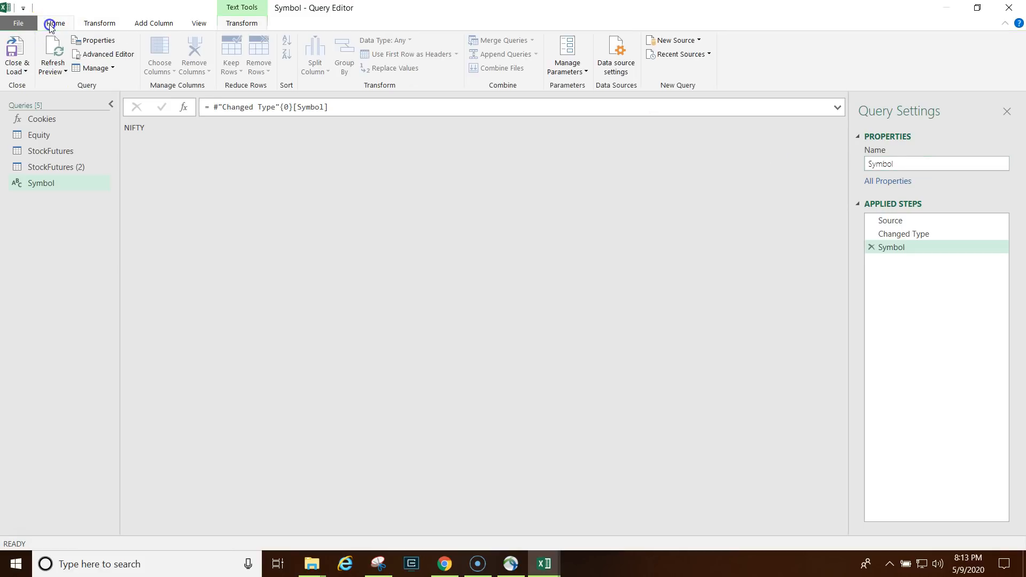
{"action": "left_click", "coordinate": [87, 53]}
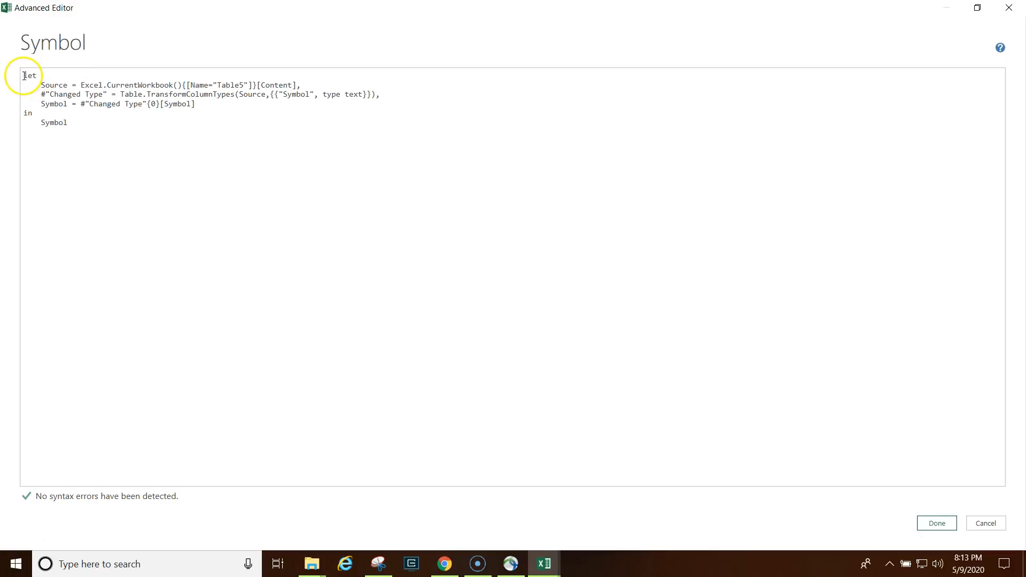
{"action": "left_click", "coordinate": [24, 76]}
{"action": "key", "text": "Return"}
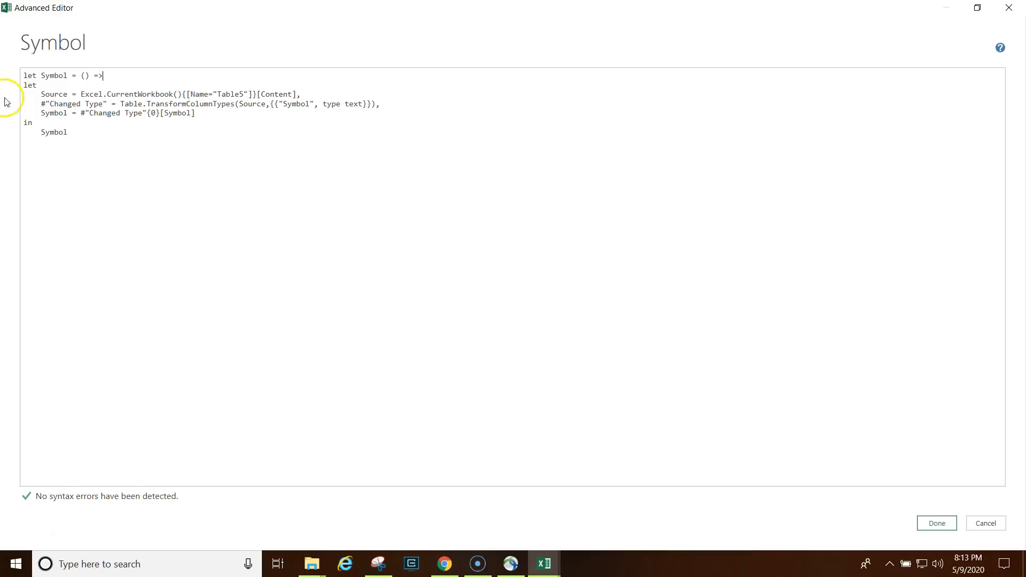
{"action": "left_click", "coordinate": [82, 132]}
{"action": "key", "text": "Return"}
{"action": "left_click", "coordinate": [931, 525]}
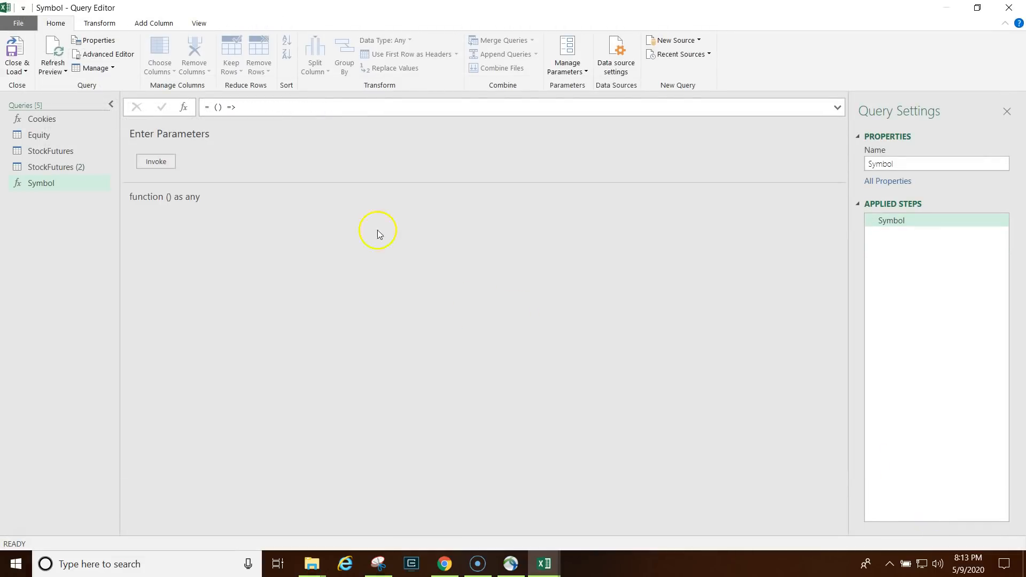
Invoke the Symbol function as a test and delete the Invoked Function query it generates.
{"action": "left_click", "coordinate": [167, 166]}
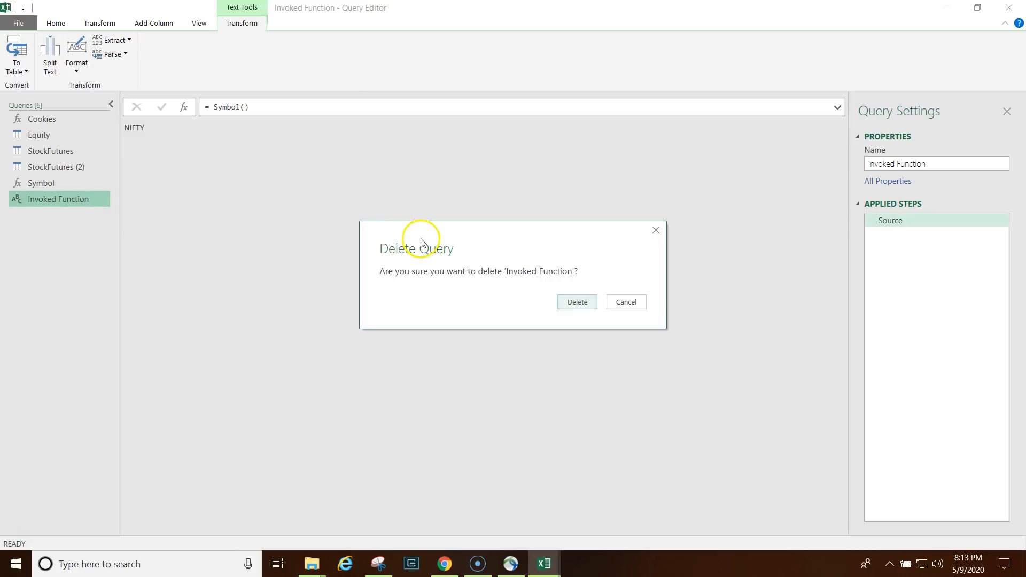
{"action": "left_click", "coordinate": [583, 302]}
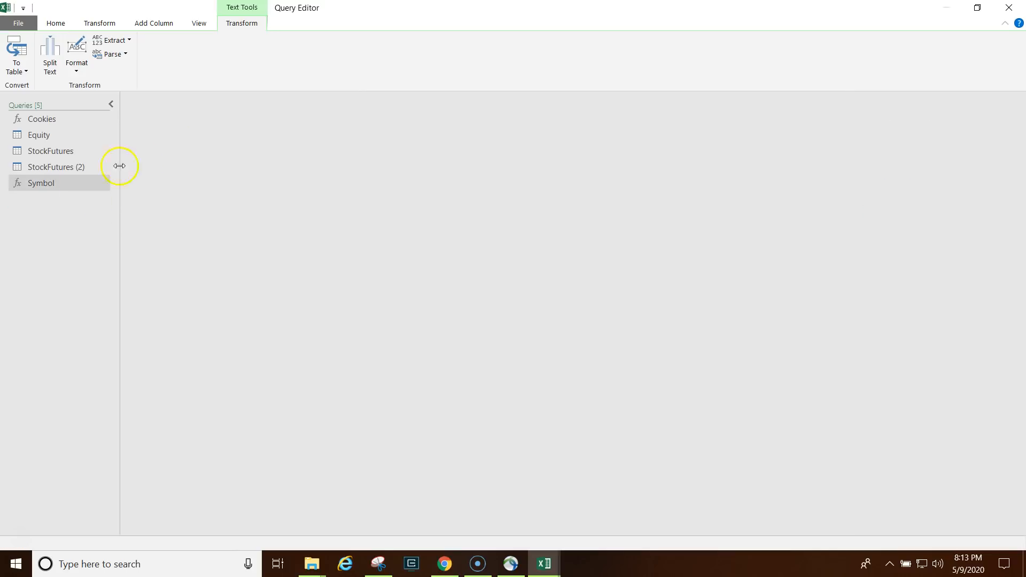
Close the Query Editor and load the Symbol function into the workbook.
{"action": "left_click", "coordinate": [54, 184]}
{"action": "left_click", "coordinate": [19, 62]}
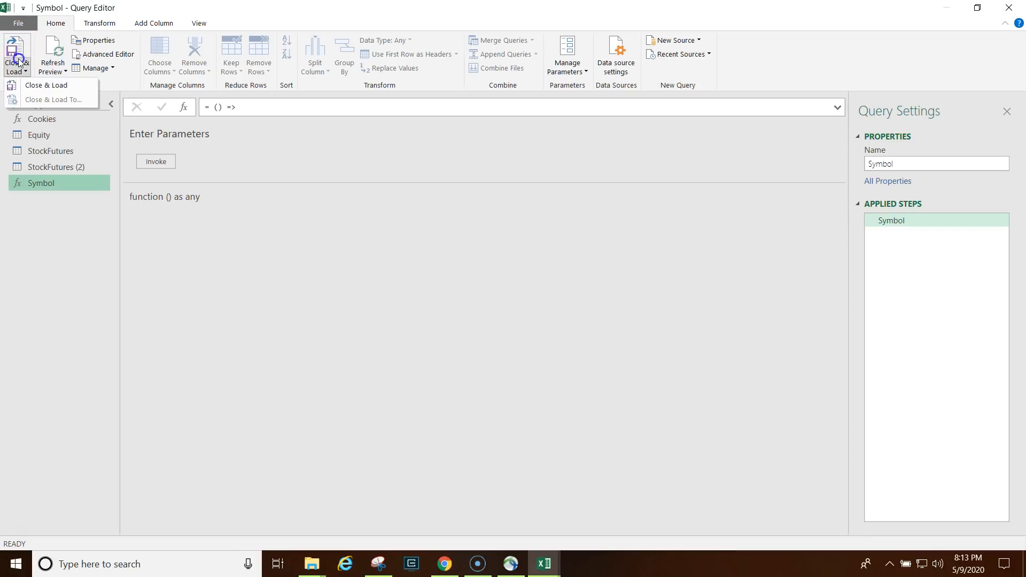
{"action": "left_click", "coordinate": [43, 85]}
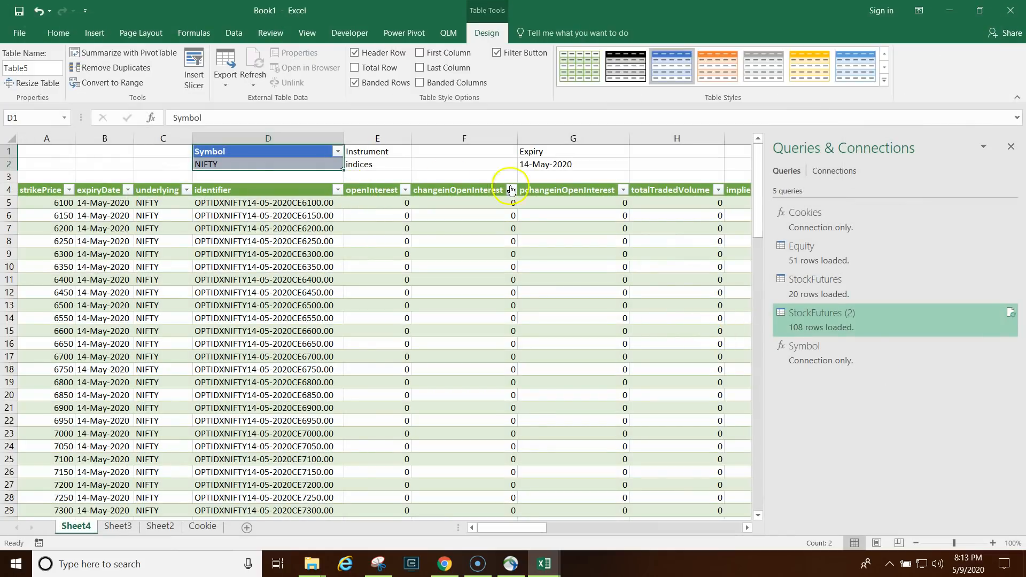
{"action": "left_click", "coordinate": [379, 162]}
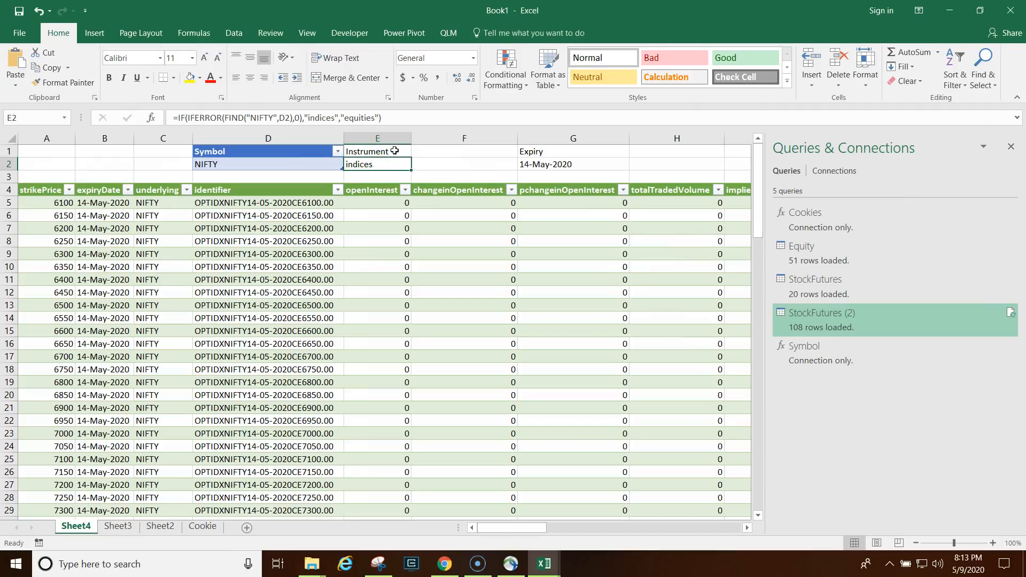
{"action": "left_click", "coordinate": [387, 138]}
{"action": "right_click", "coordinate": [388, 138]}
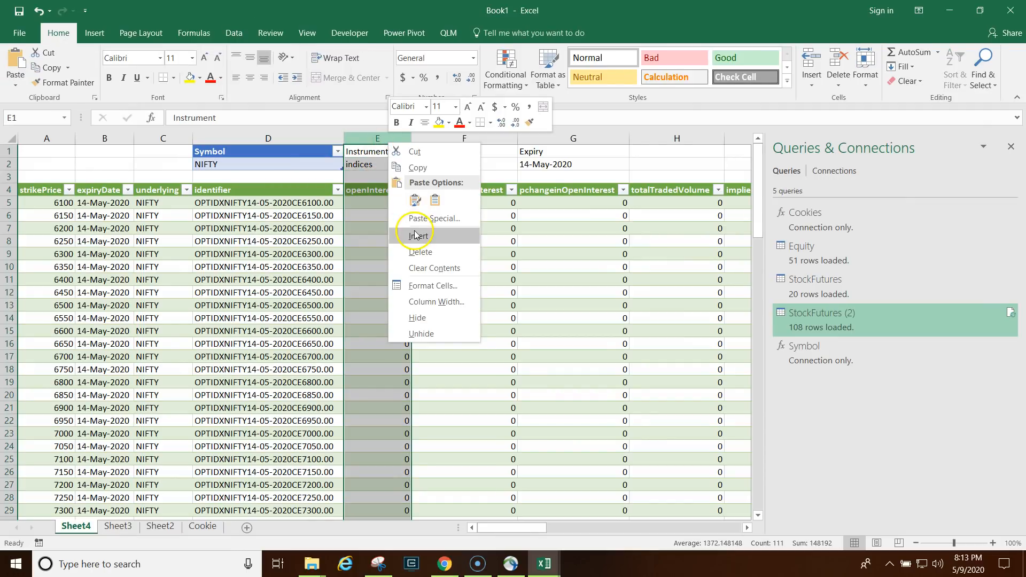
{"action": "left_click", "coordinate": [505, 156]}
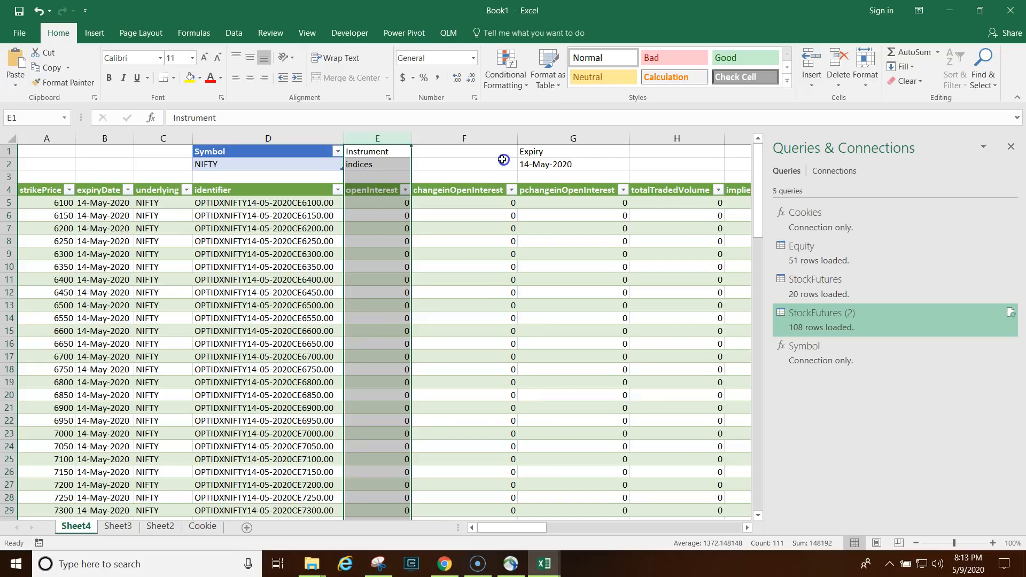
Try to copy the Instrument cells E1:E2 to column F.
{"action": "left_click", "coordinate": [370, 153]}
{"action": "left_click_drag", "start_coordinate": [371, 156], "coordinate": [373, 163]}
{"action": "key", "text": "ctrl+c"}
{"action": "left_click", "coordinate": [445, 155]}
{"action": "key", "text": "ctrl+v"}
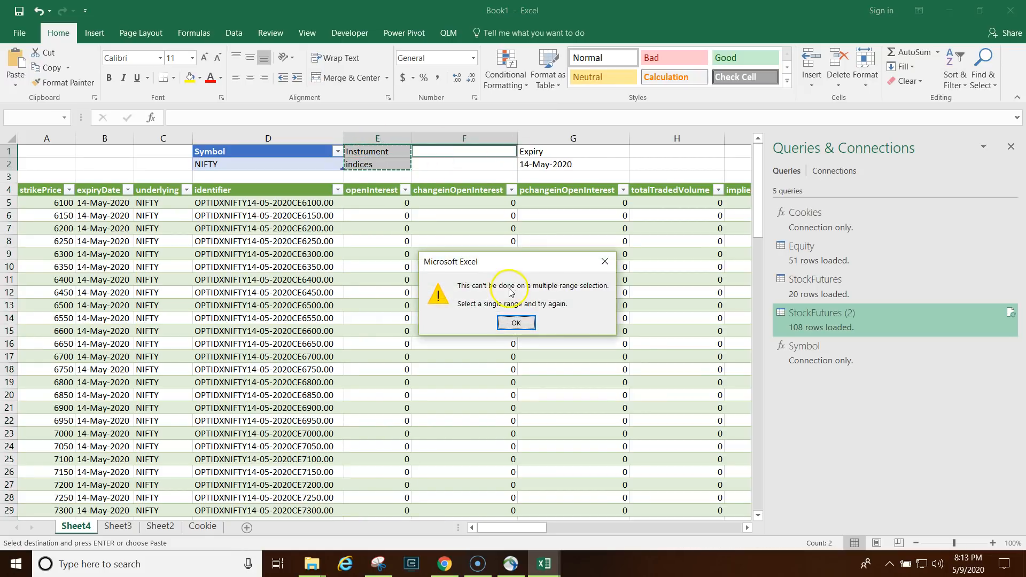
{"action": "left_click", "coordinate": [517, 323]}
{"action": "key", "text": "Escape"}
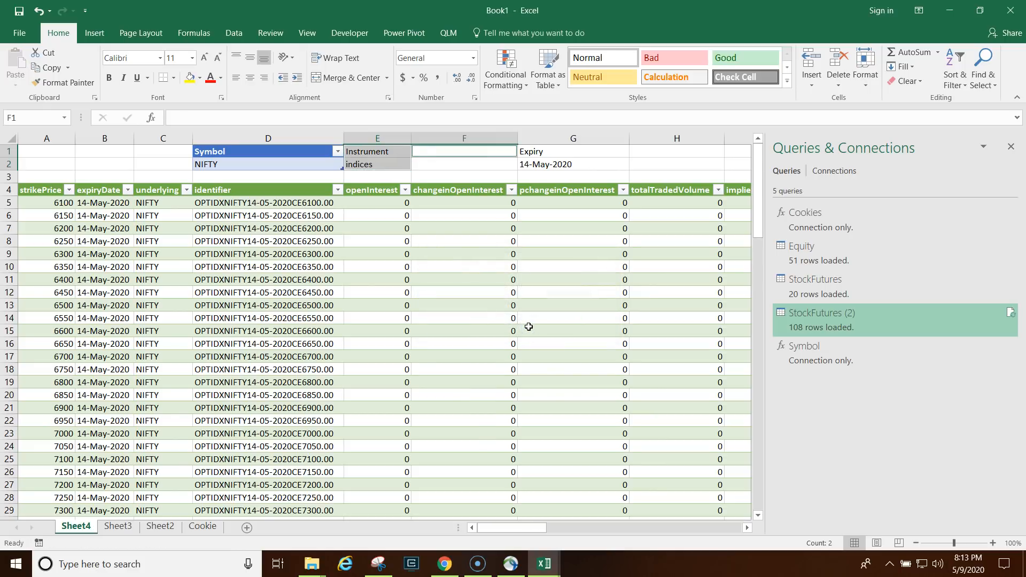
Move the Instrument heading and its formula from E1:E2 to F1:F2.
{"action": "key", "text": "Left"}
{"action": "key", "text": "shift+Down"}
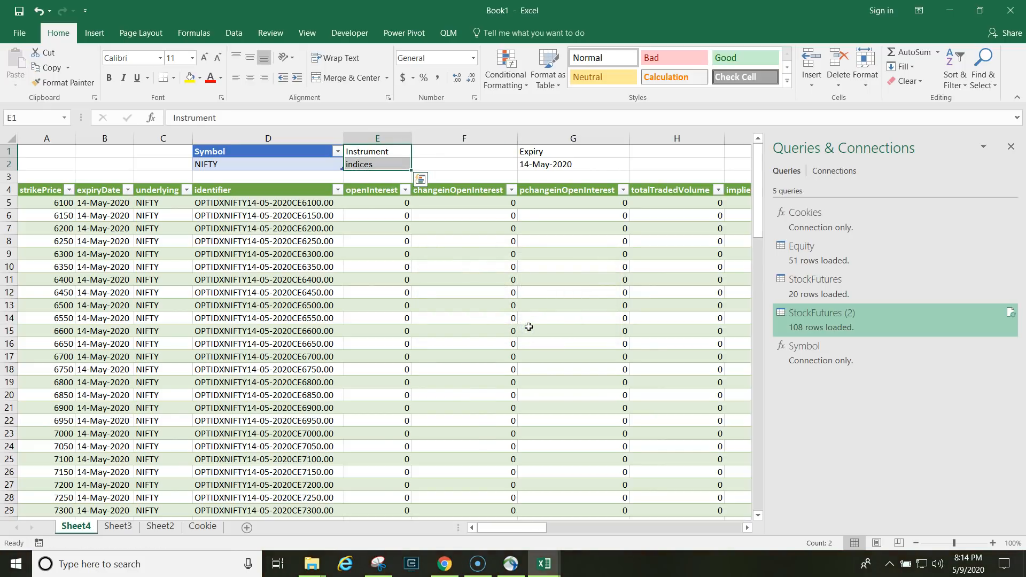
{"action": "key", "text": "ctrl+c"}
{"action": "key", "text": "Right"}
{"action": "key", "text": "ctrl+v"}
Move the Expiry heading and its date from G1:G2 to H1:H2.
{"action": "key", "text": "Right"}
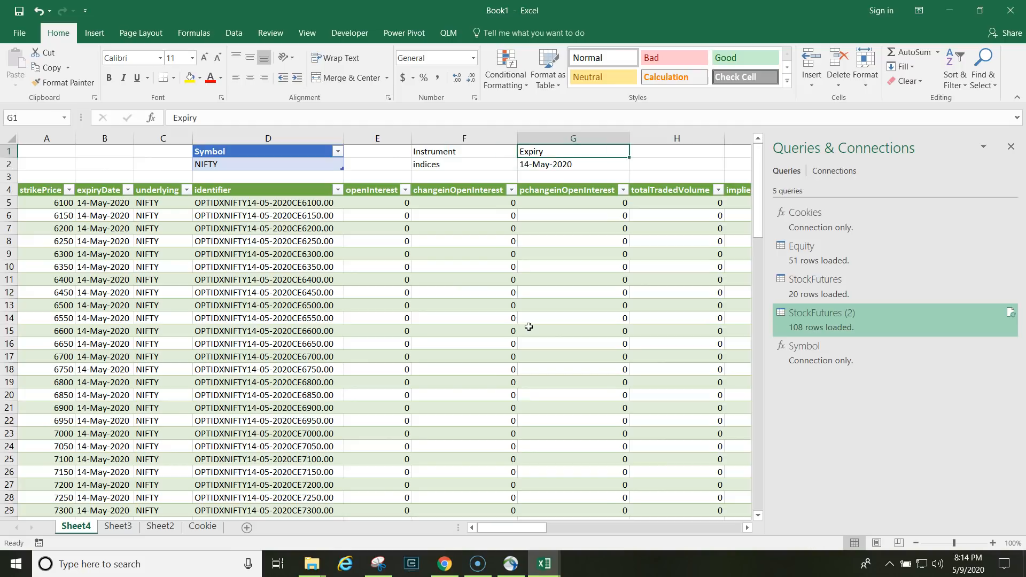
{"action": "key", "text": "shift+Down"}
{"action": "key", "text": "ctrl+x"}
{"action": "key", "text": "Right"}
{"action": "key", "text": "ctrl+v"}
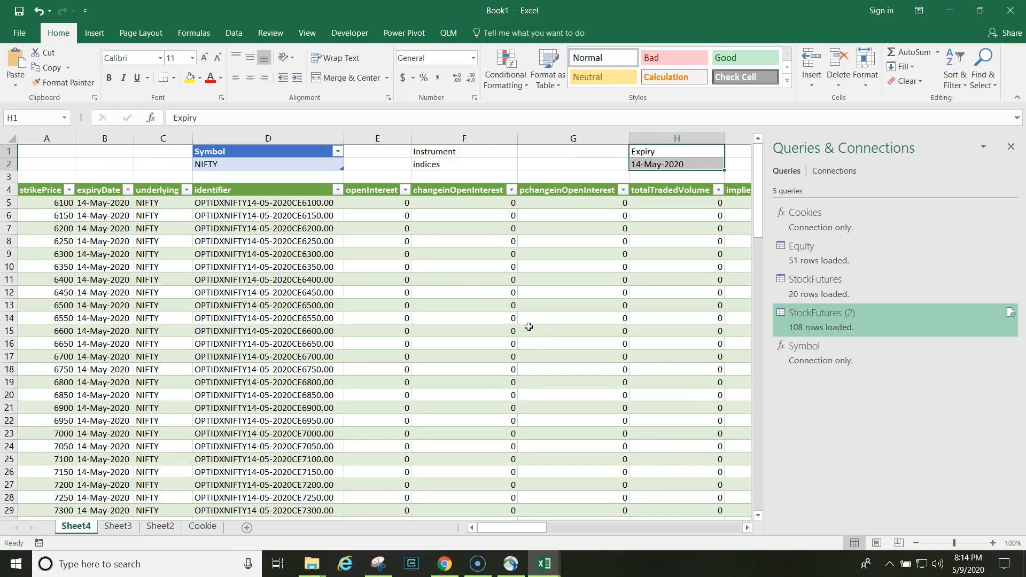
Load the Instrument cells F1:F2 into the Query Editor as a table with headers and drill down into the indices value.
{"action": "left_click_drag", "start_coordinate": [481, 152], "coordinate": [479, 166]}
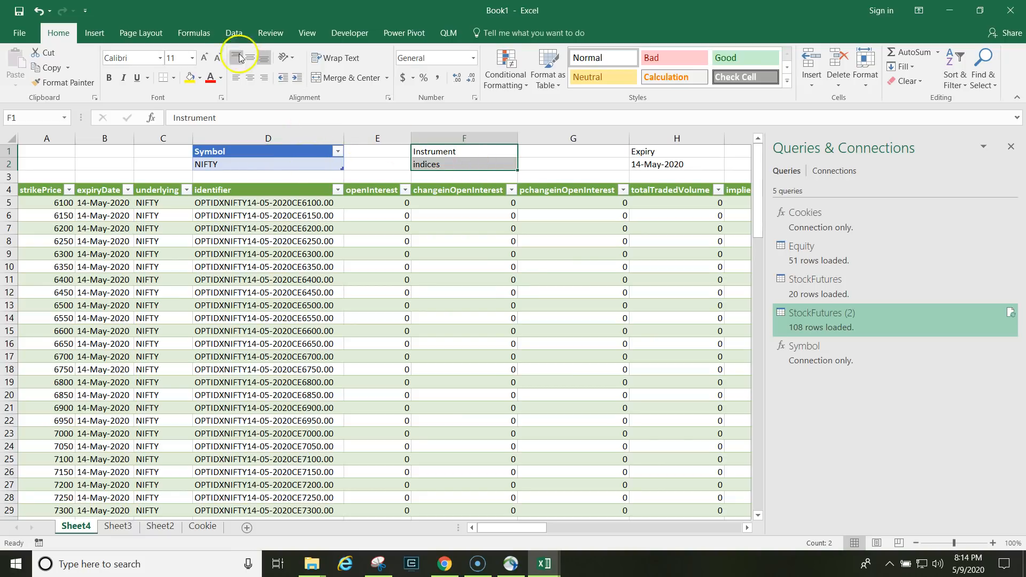
{"action": "left_click", "coordinate": [233, 32]}
{"action": "left_click", "coordinate": [111, 63]}
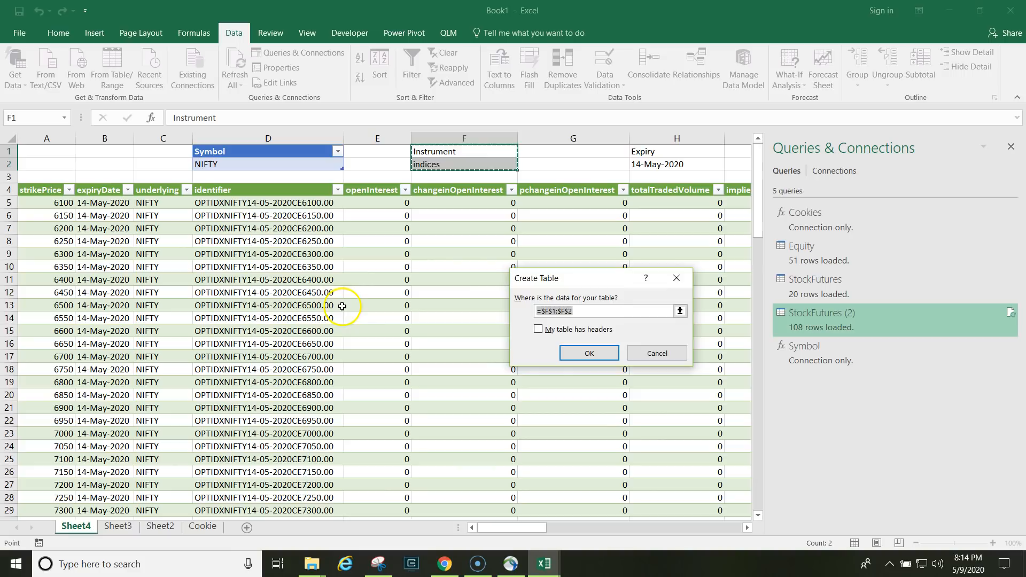
{"action": "left_click", "coordinate": [538, 330]}
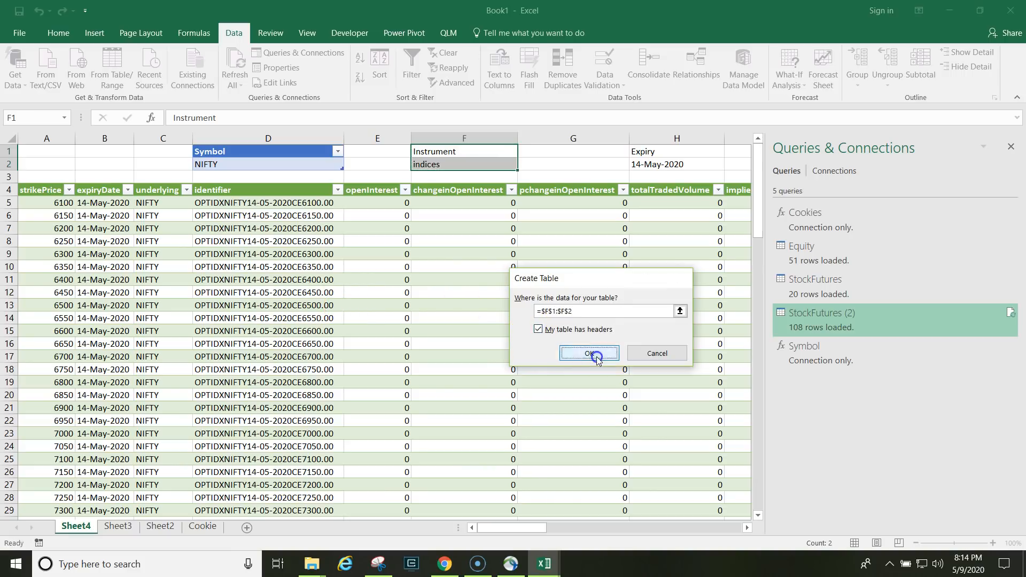
{"action": "left_click", "coordinate": [589, 352]}
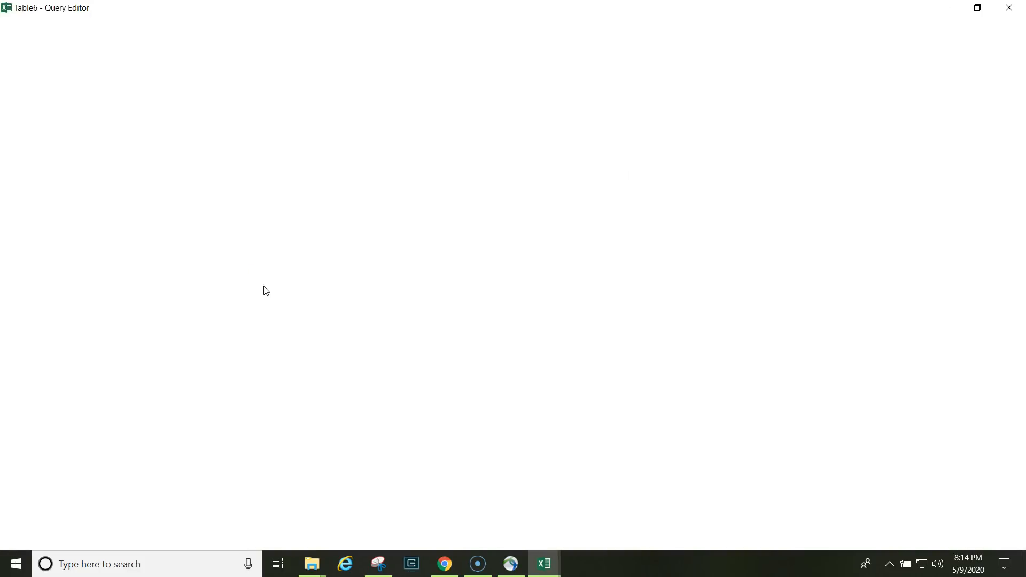
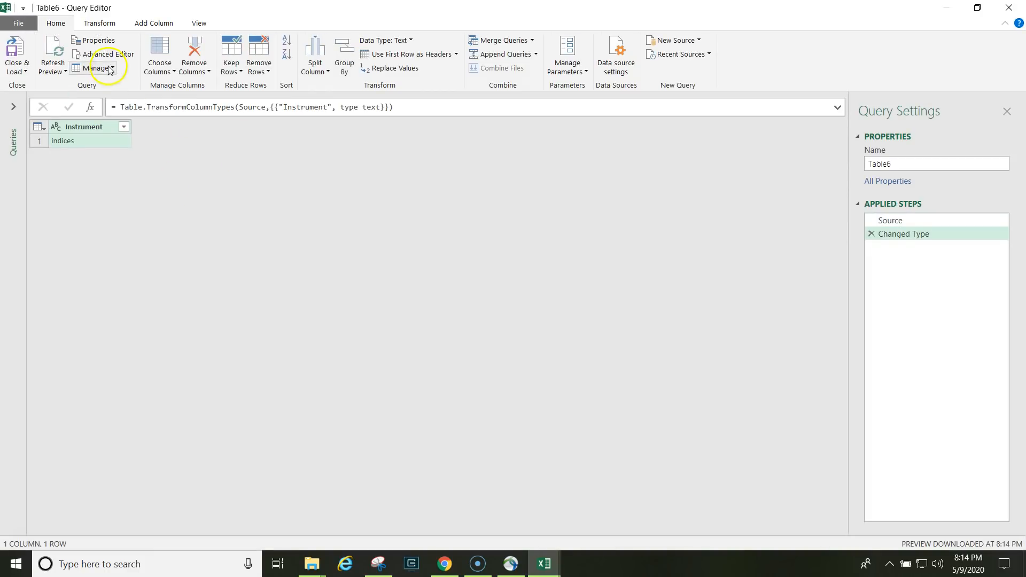
{"action": "right_click", "coordinate": [103, 141]}
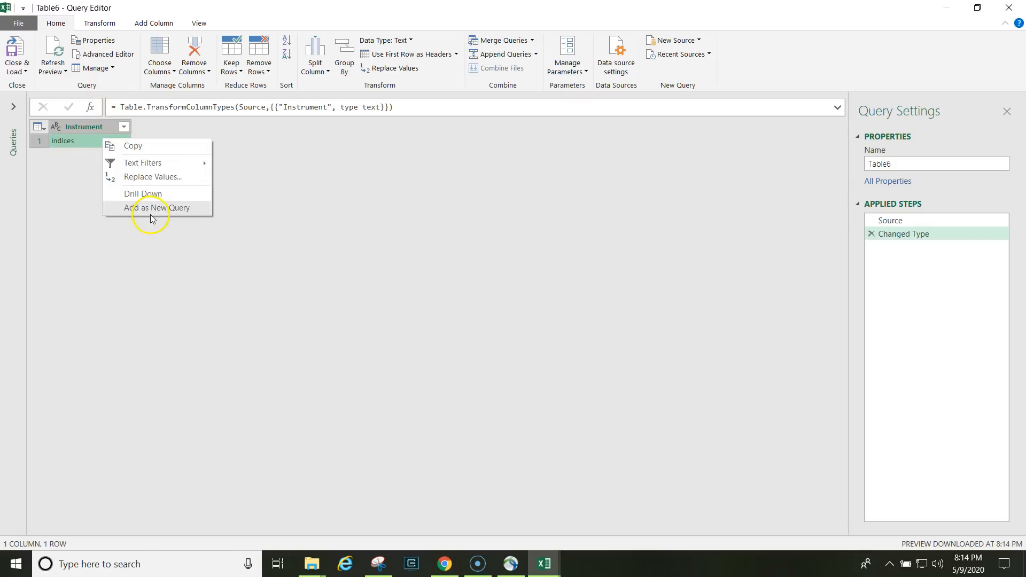
{"action": "left_click", "coordinate": [150, 194]}
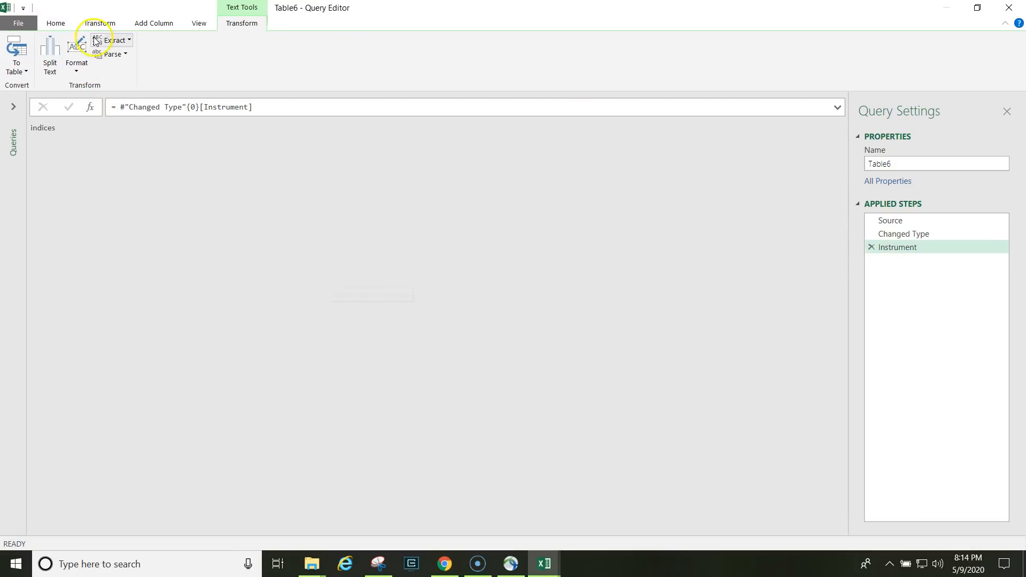
Wrap the instrument query's code in a parameterless function with let Instrument = () => and a closing in clause, and load it into the workbook.
{"action": "left_click", "coordinate": [63, 24]}
{"action": "left_click", "coordinate": [85, 54]}
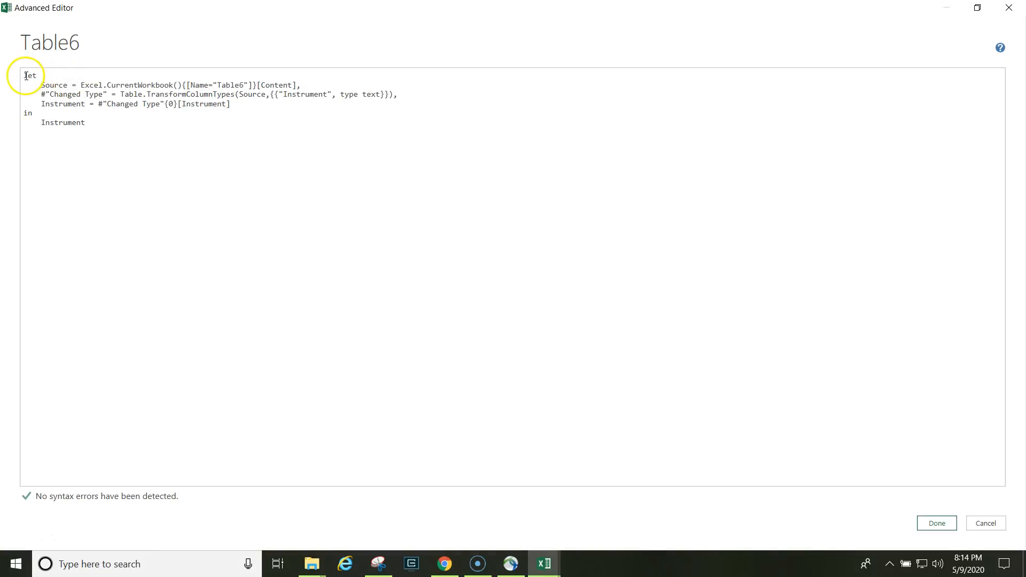
{"action": "left_click", "coordinate": [25, 76]}
{"action": "key", "text": "Return"}
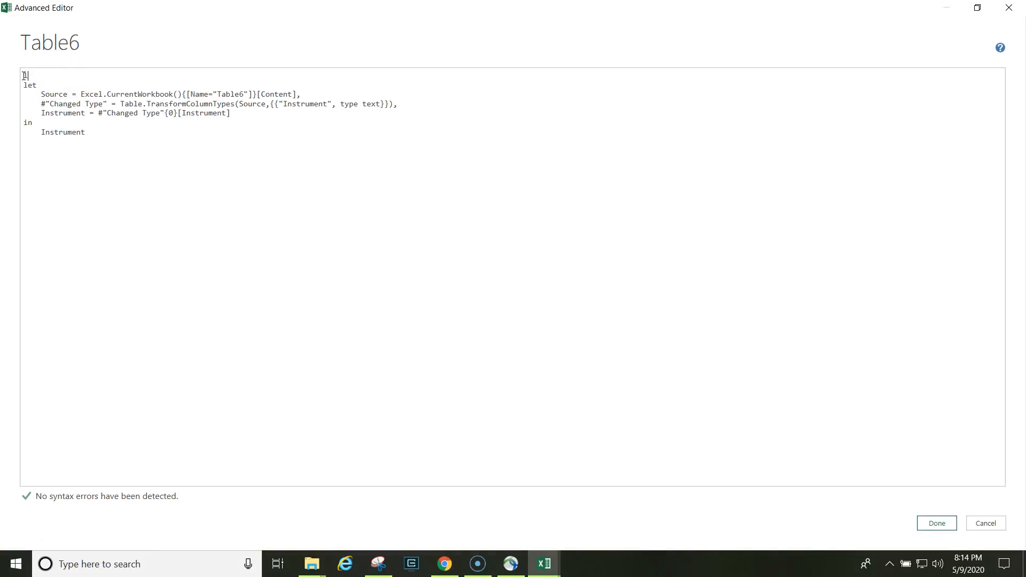
{"action": "type", "text": "let Instrument = () =>"}
{"action": "left_click", "coordinate": [101, 135]}
{"action": "key", "text": "Return"}
{"action": "type", "text": "in"}
{"action": "key", "text": "Return"}
{"action": "left_click", "coordinate": [939, 522]}
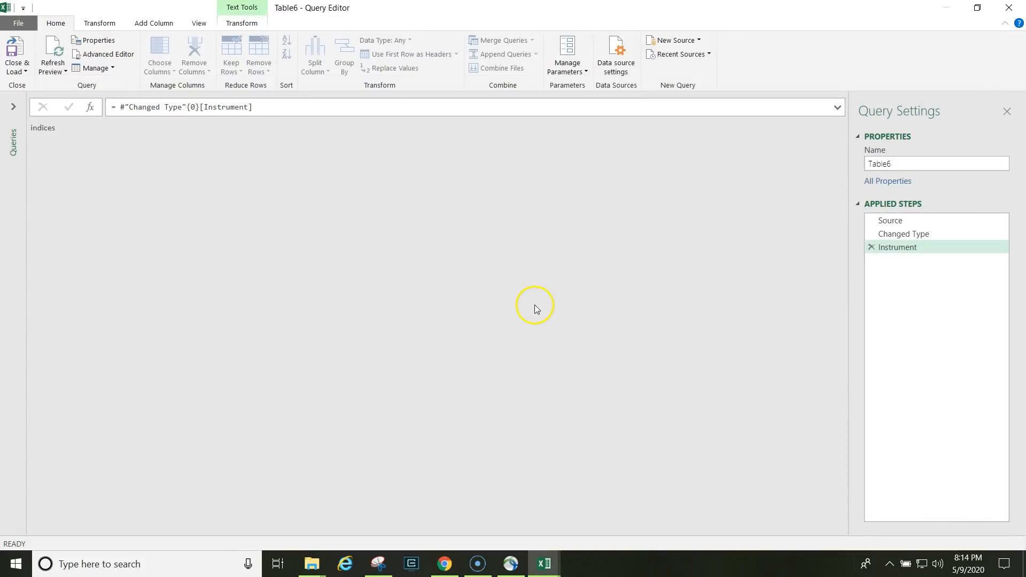
{"action": "left_click", "coordinate": [13, 107]}
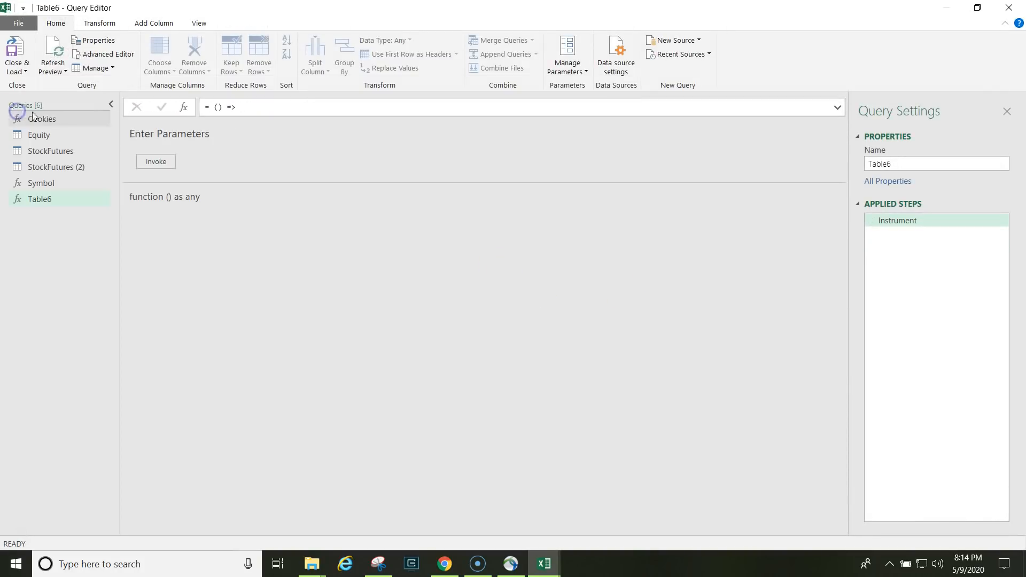
{"action": "left_click", "coordinate": [13, 55]}
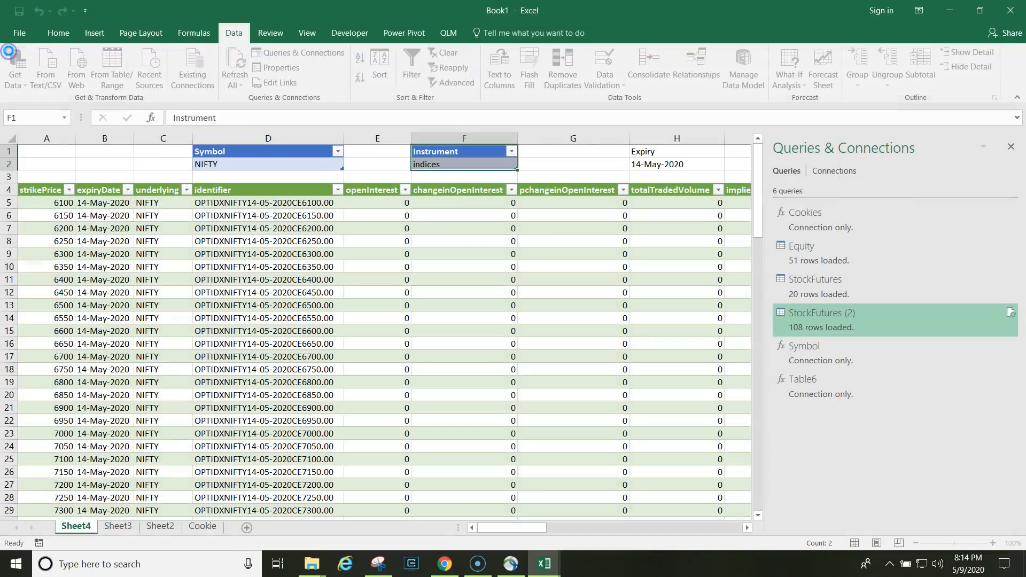
Create a table with headers from the Expiry cells H1:H2 and load it into the Query Editor.
{"action": "left_click_drag", "start_coordinate": [642, 155], "coordinate": [643, 164]}
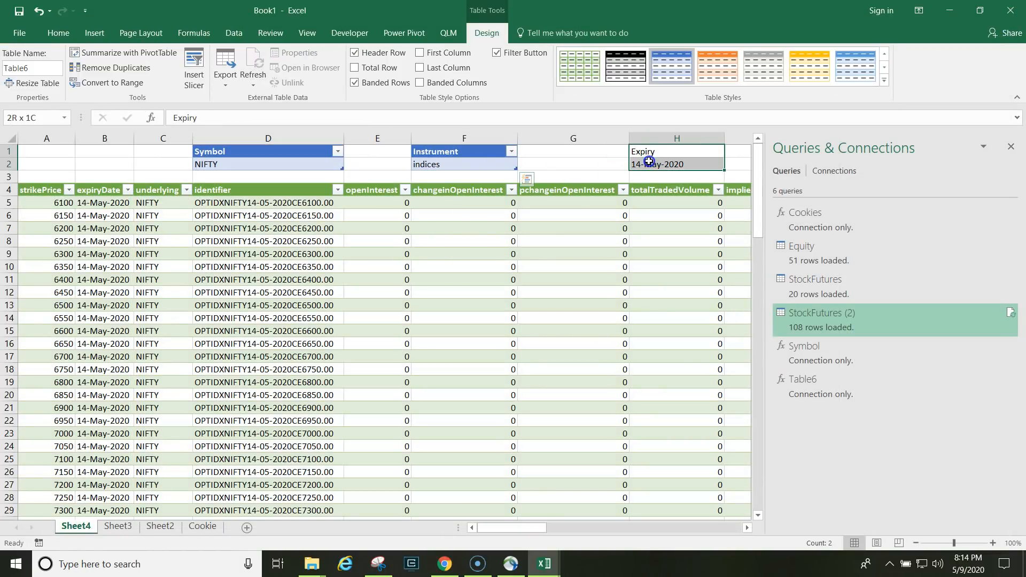
{"action": "left_click", "coordinate": [234, 37]}
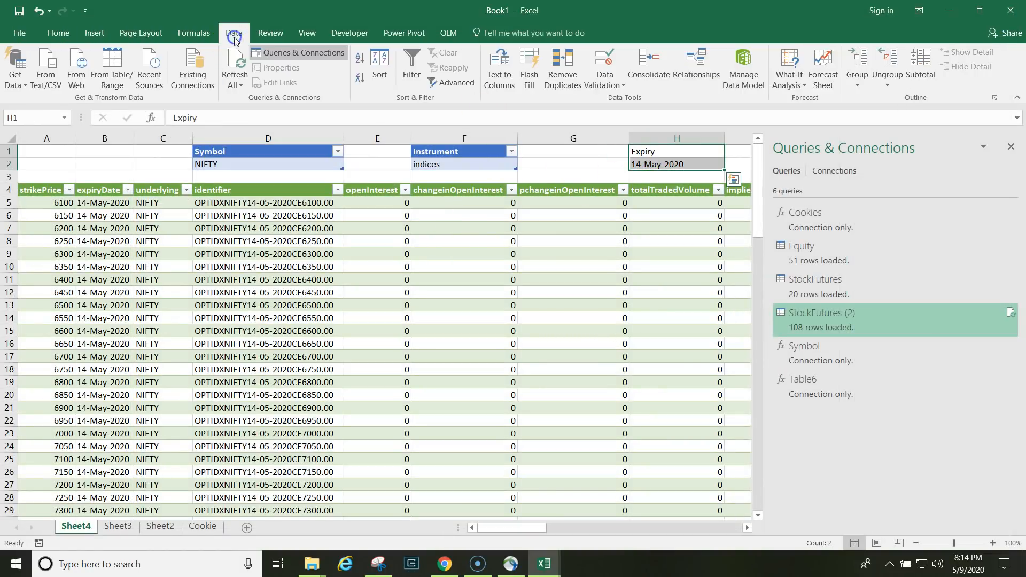
{"action": "left_click", "coordinate": [105, 67]}
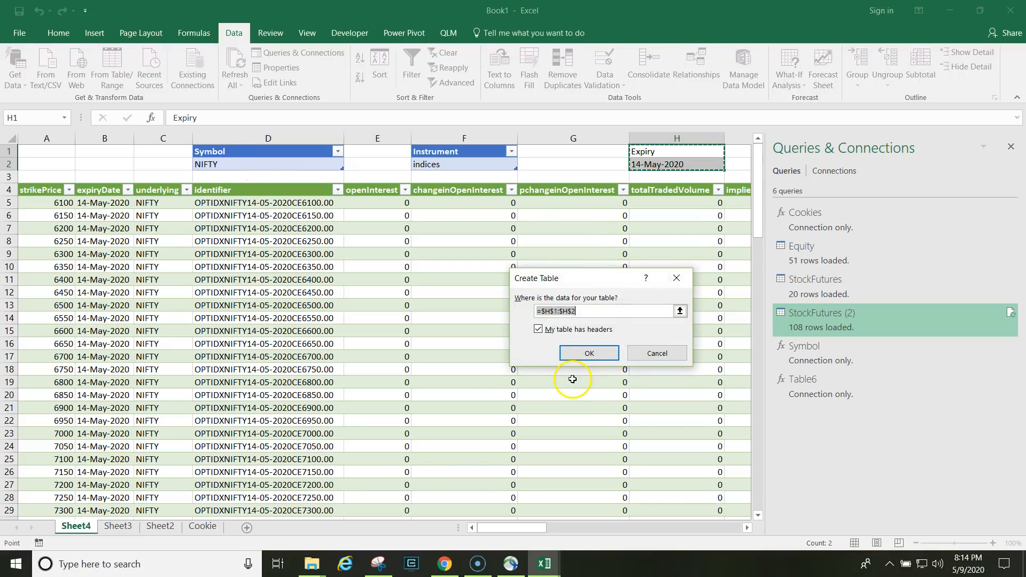
{"action": "left_click", "coordinate": [581, 355]}
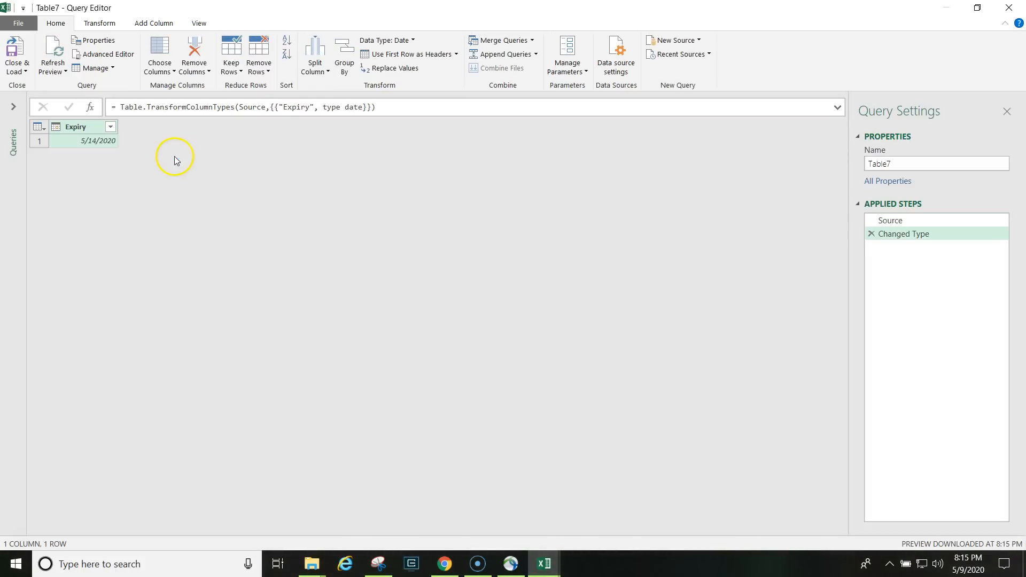
{"action": "right_click", "coordinate": [69, 142]}
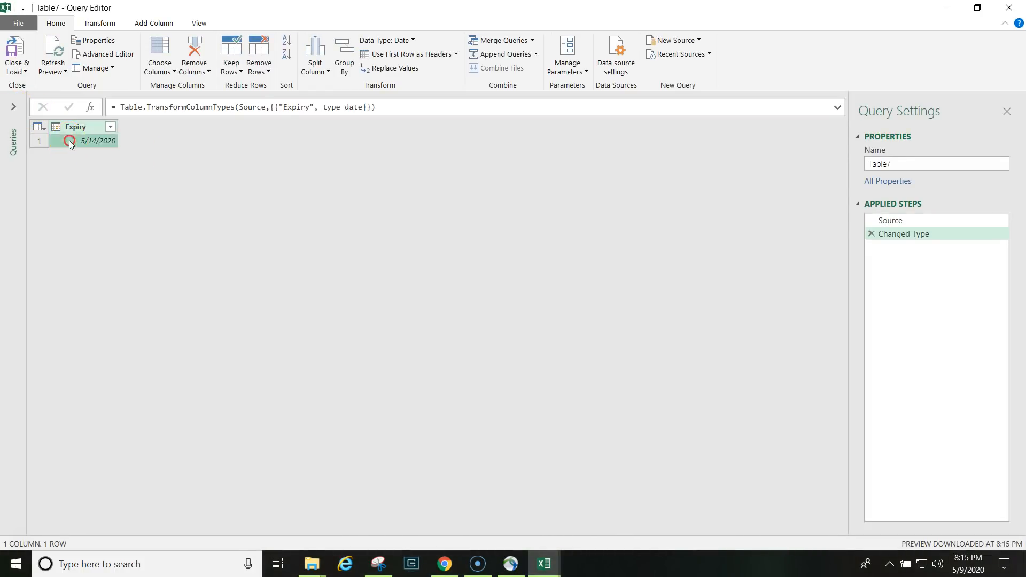
{"action": "left_click", "coordinate": [226, 187]}
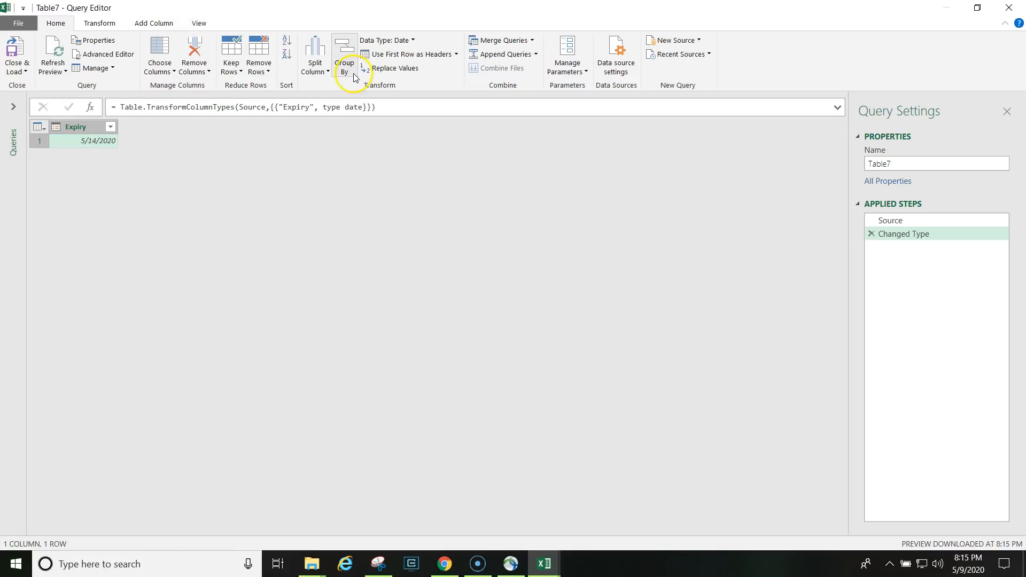
{"action": "left_click", "coordinate": [409, 43]}
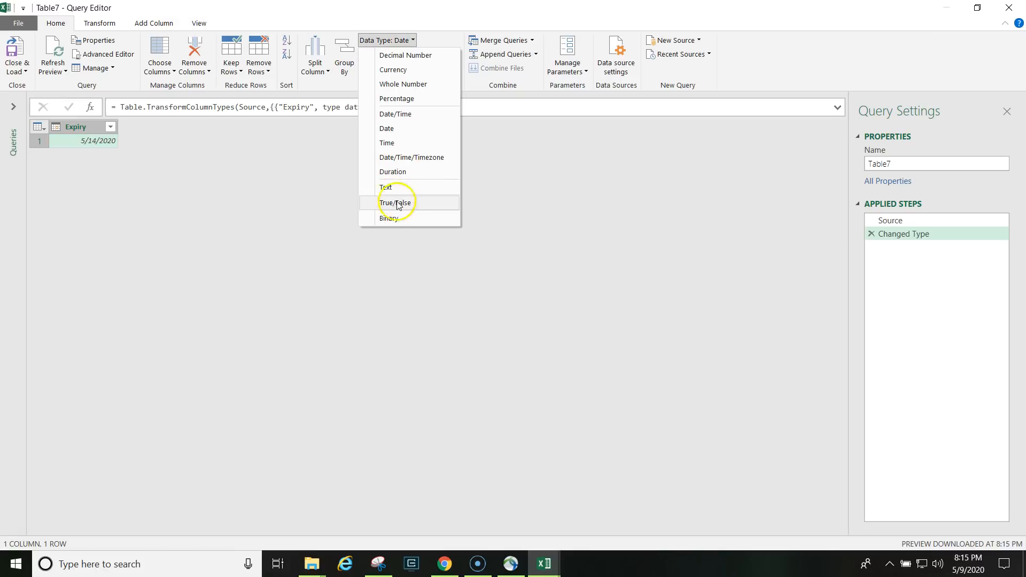
{"action": "left_click", "coordinate": [714, 278]}
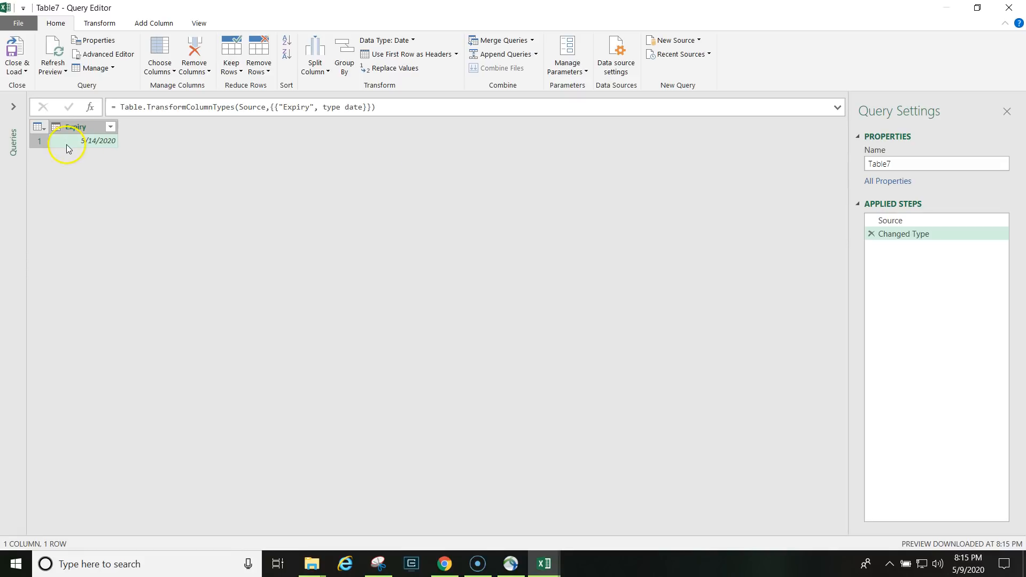
Remove the Changed Type step, set the Expiry column's data type to Text and drill down into its date value.
{"action": "left_click", "coordinate": [871, 235]}
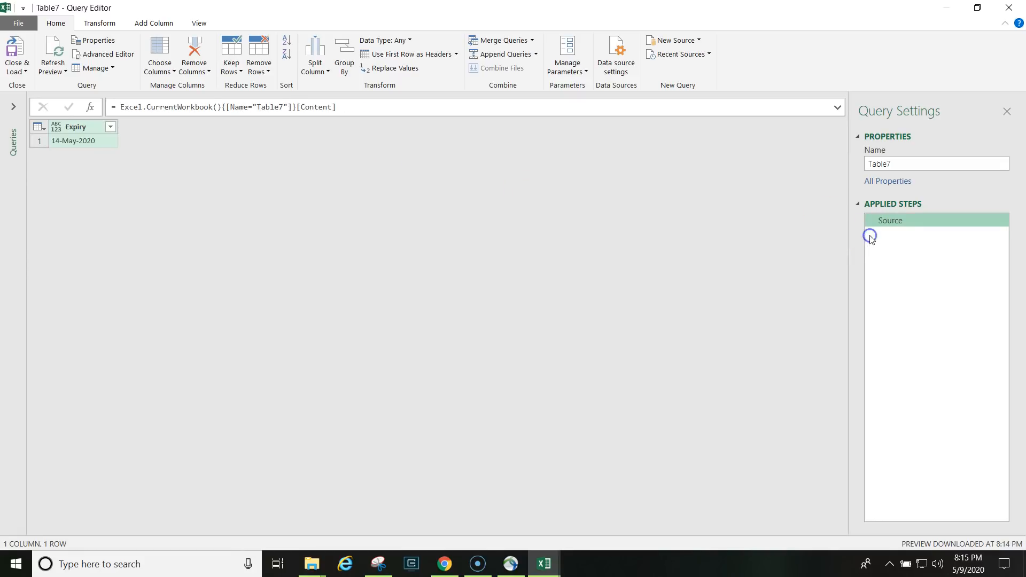
{"action": "left_click", "coordinate": [407, 40]}
{"action": "left_click", "coordinate": [400, 190]}
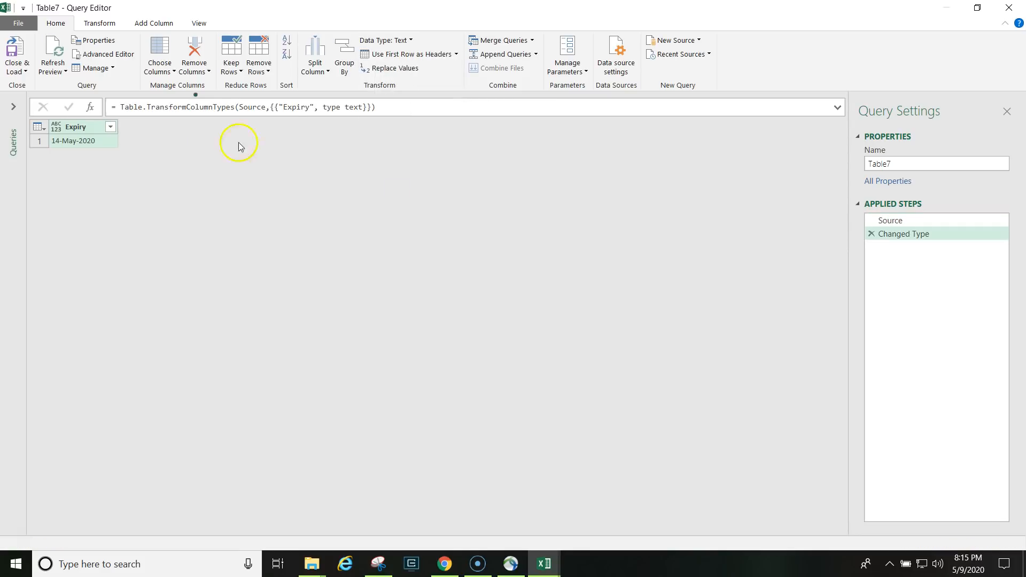
{"action": "right_click", "coordinate": [85, 144]}
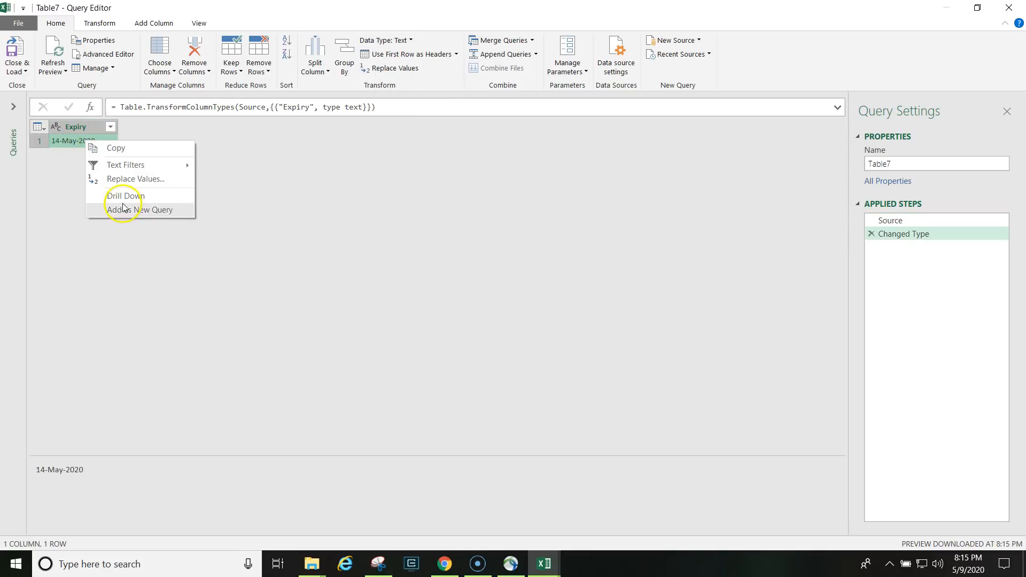
{"action": "left_click", "coordinate": [124, 195]}
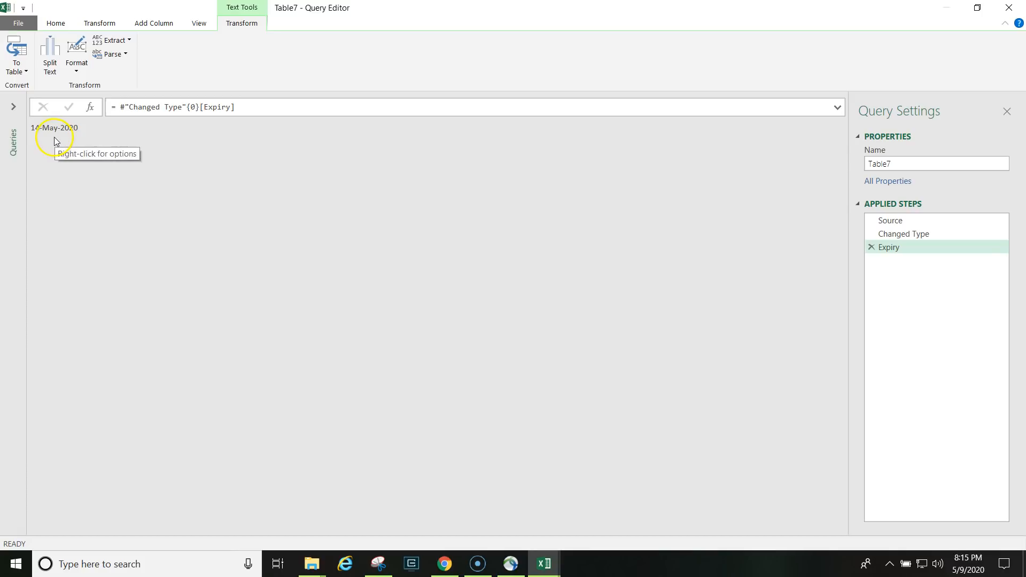
Wrap the expiry query's code in a parameterless function with let Expiry = () => and a closing in clause.
{"action": "left_click", "coordinate": [53, 27]}
{"action": "left_click", "coordinate": [112, 55]}
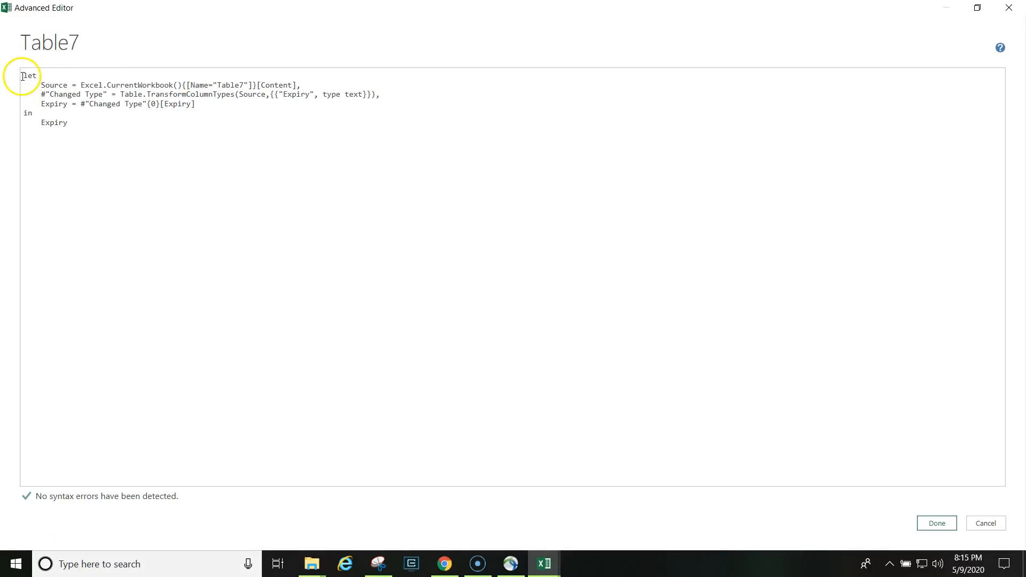
{"action": "left_click", "coordinate": [25, 76]}
{"action": "key", "text": "Return"}
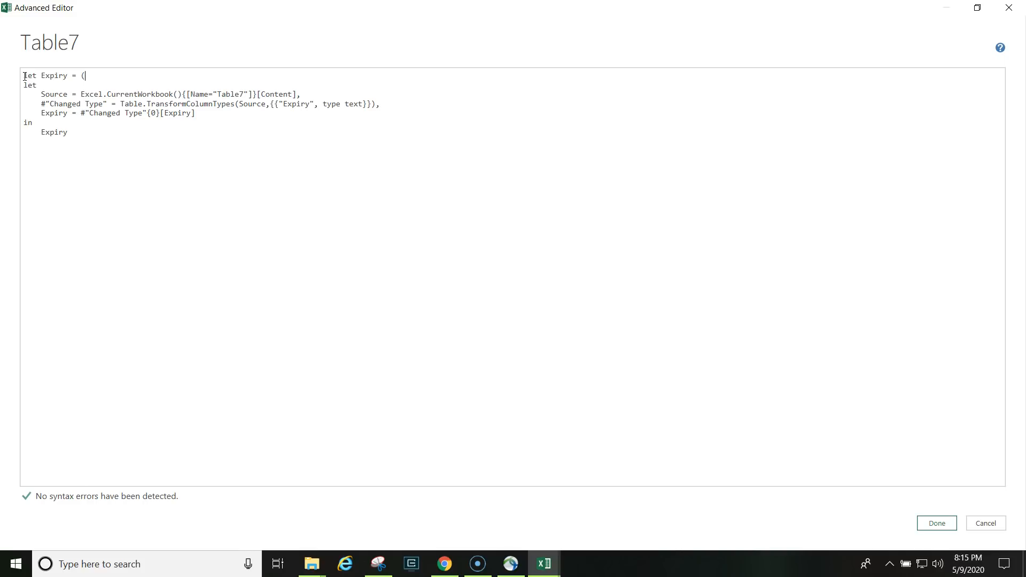
{"action": "type", "text": "let Expiry = () =>"}
{"action": "left_click", "coordinate": [75, 134]}
{"action": "key", "text": "Return"}
{"action": "type", "text": "in"}
{"action": "left_click", "coordinate": [930, 524]}
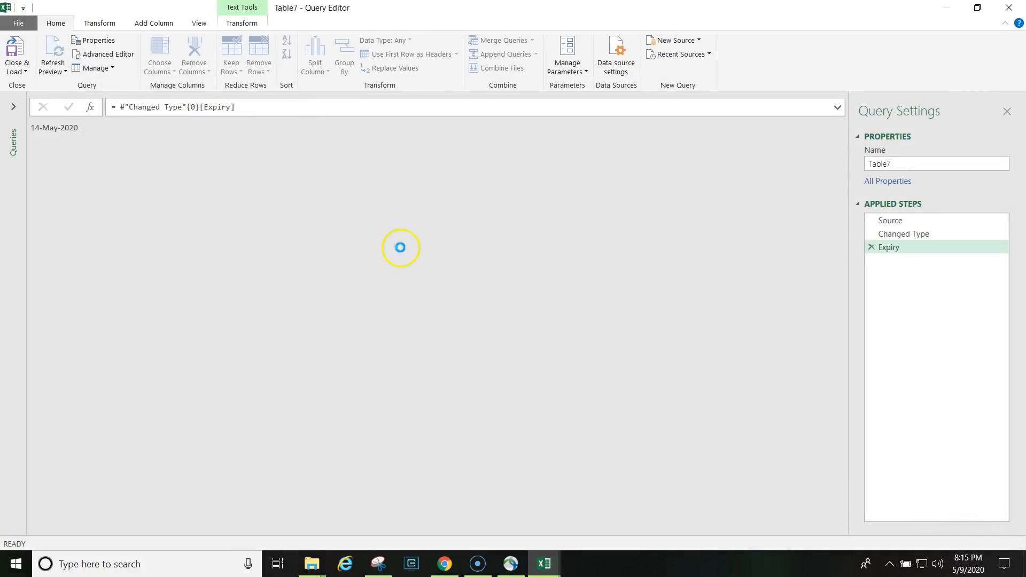
Invoke the Table7 function twice to test it and delete both resulting Invoked Function queries.
{"action": "left_click", "coordinate": [14, 107]}
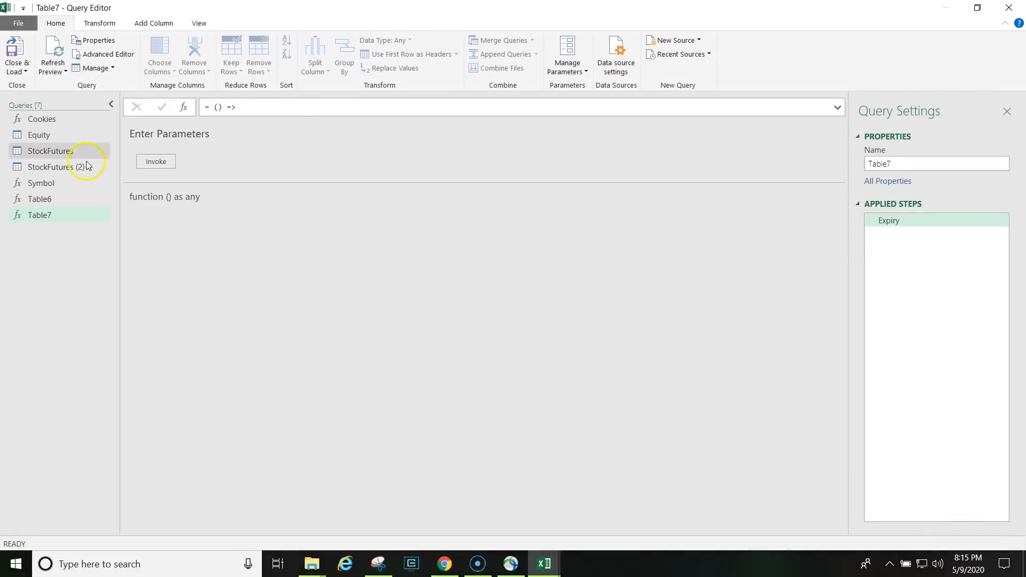
{"action": "left_click", "coordinate": [143, 160]}
{"action": "left_click", "coordinate": [80, 214]}
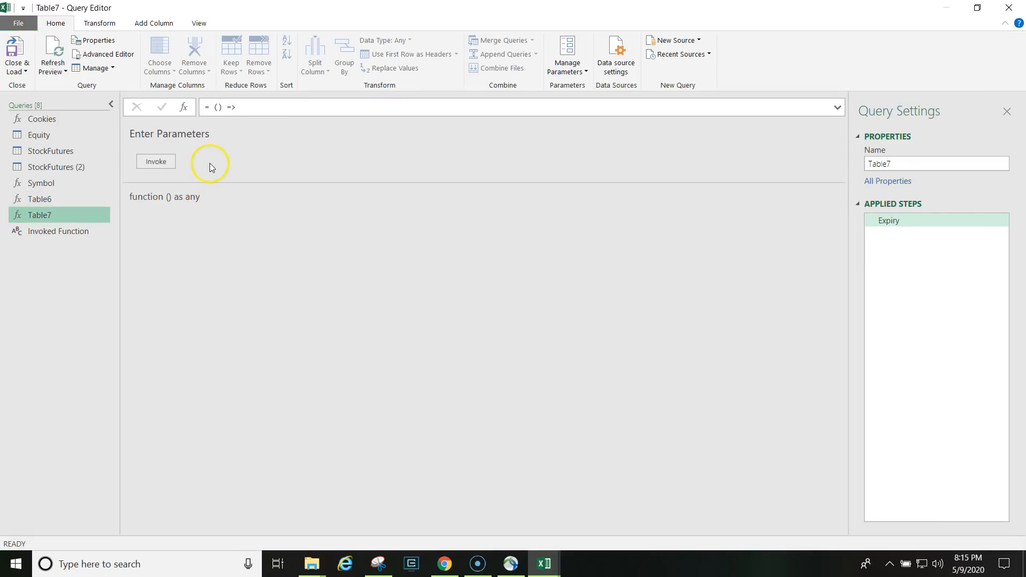
{"action": "left_click", "coordinate": [162, 167]}
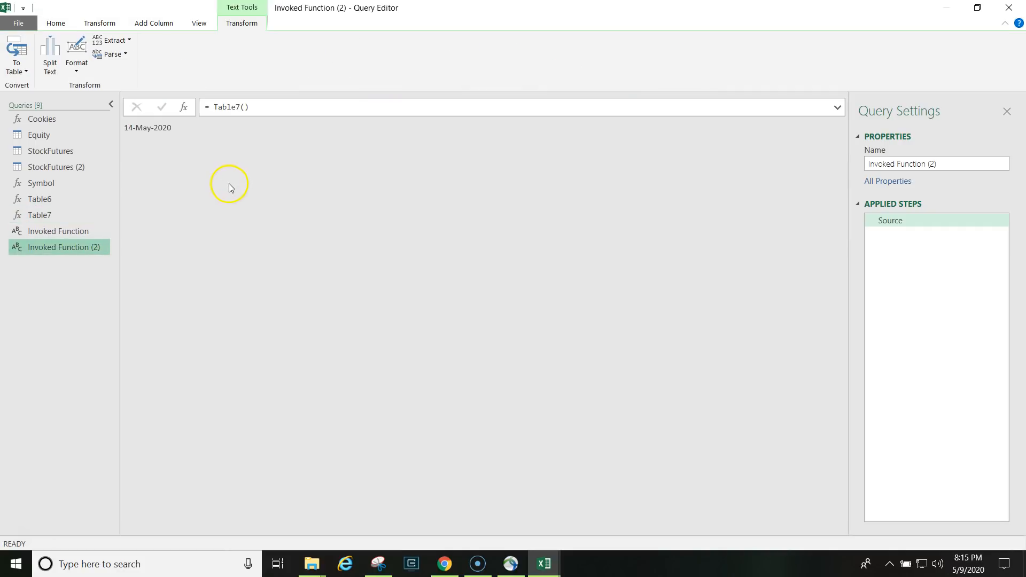
{"action": "left_click", "coordinate": [47, 235]}
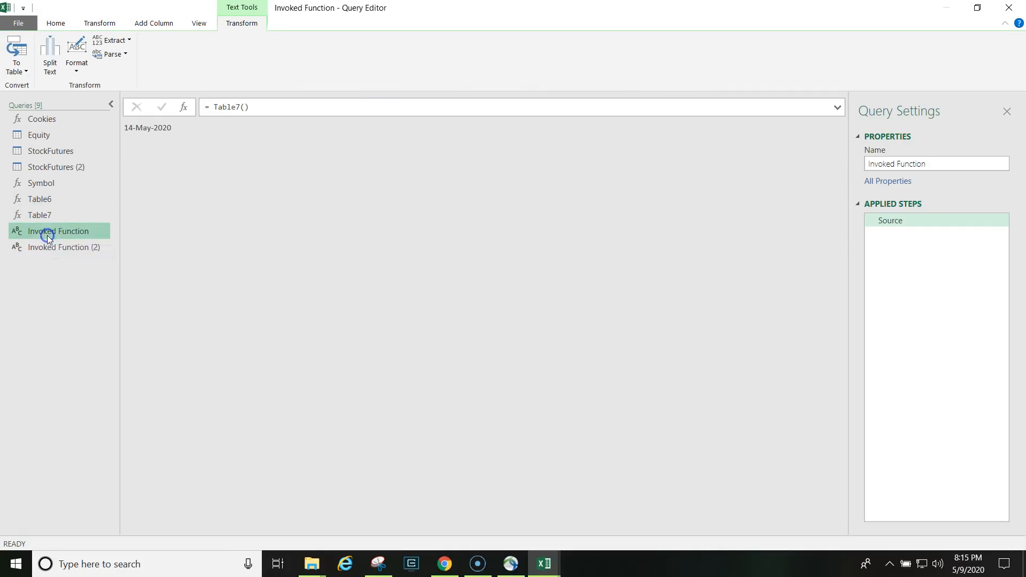
{"action": "key", "text": "Delete"}
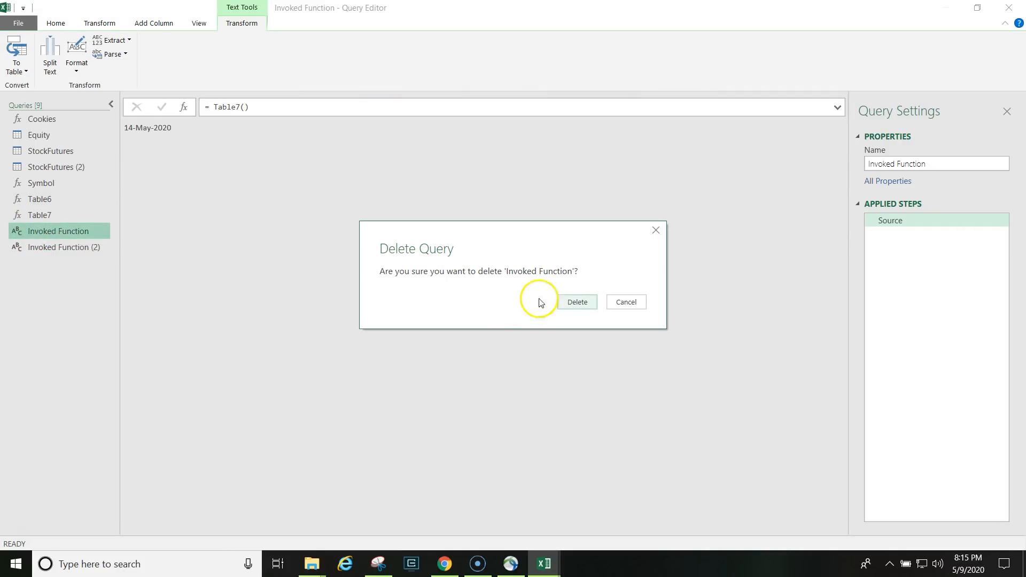
{"action": "left_click", "coordinate": [568, 302]}
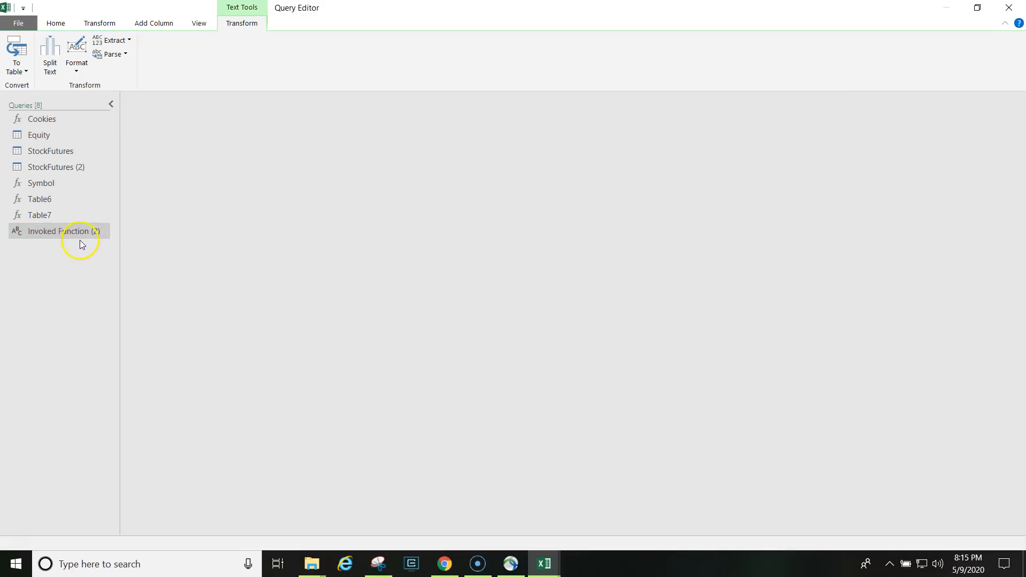
{"action": "left_click", "coordinate": [80, 236]}
{"action": "key", "text": "Delete"}
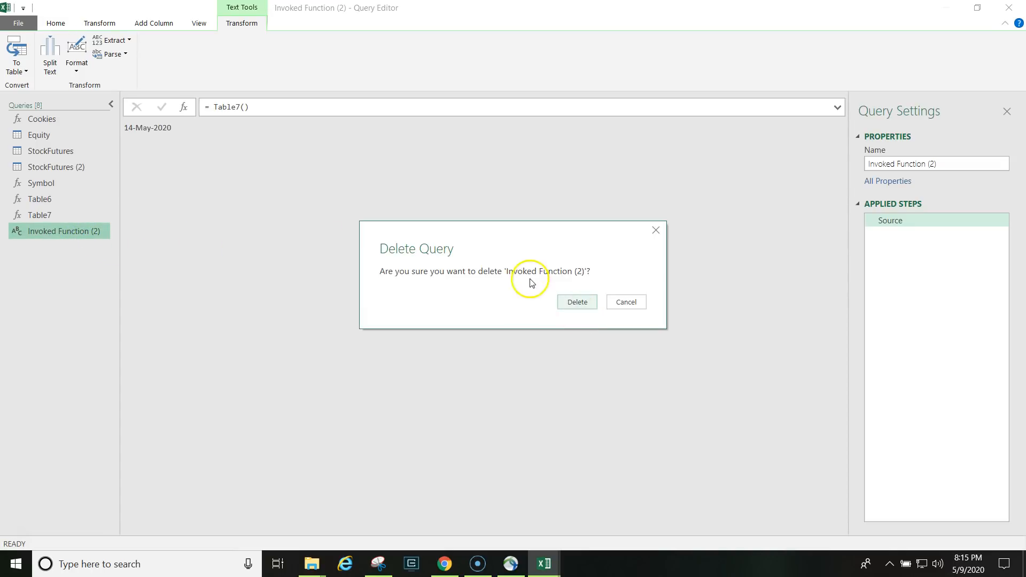
{"action": "left_click", "coordinate": [575, 301]}
Invoke the Table6 function to test it and delete the resulting Invoked Function query.
{"action": "left_click", "coordinate": [43, 202]}
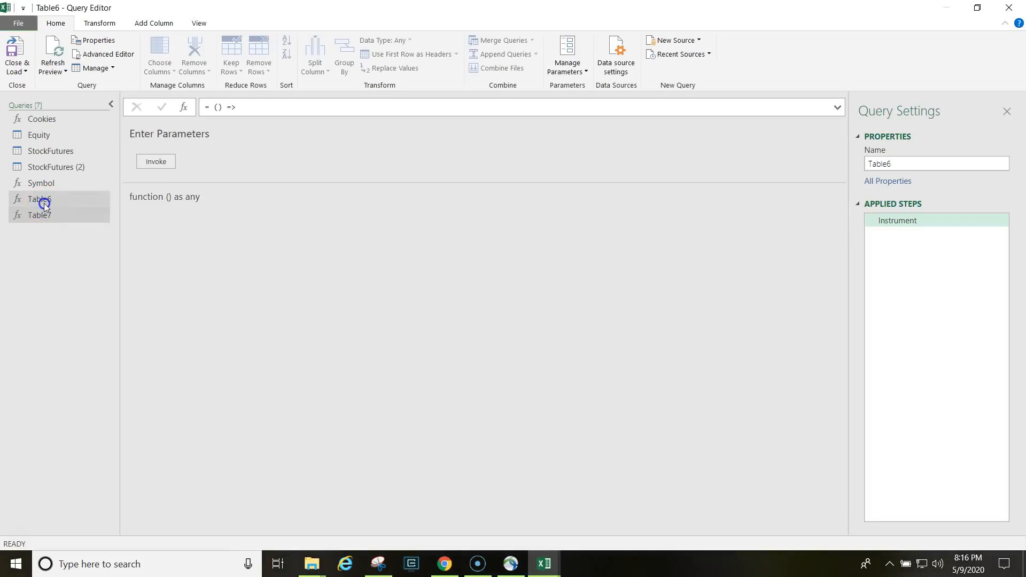
{"action": "left_click", "coordinate": [141, 165]}
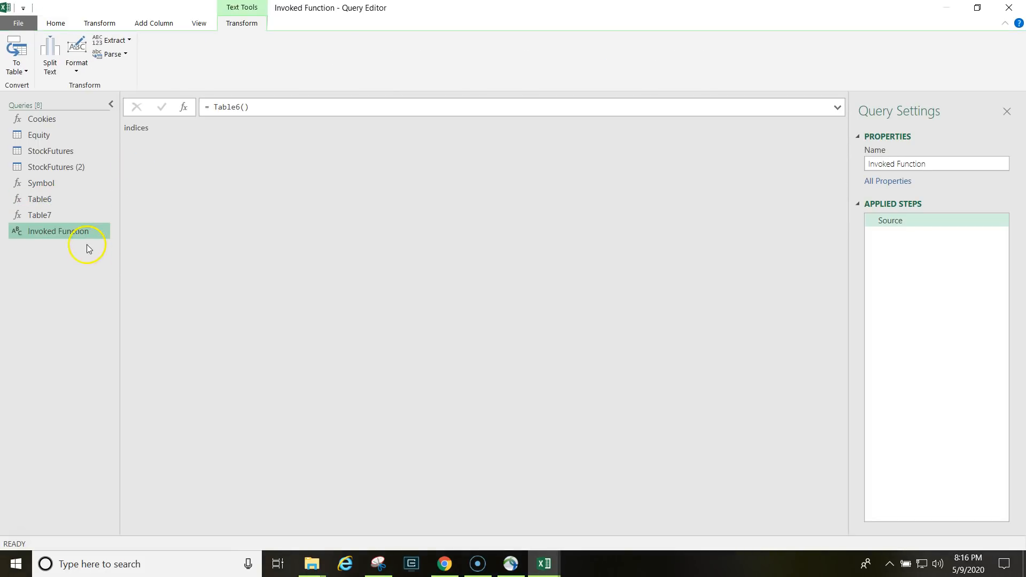
{"action": "key", "text": "Delete"}
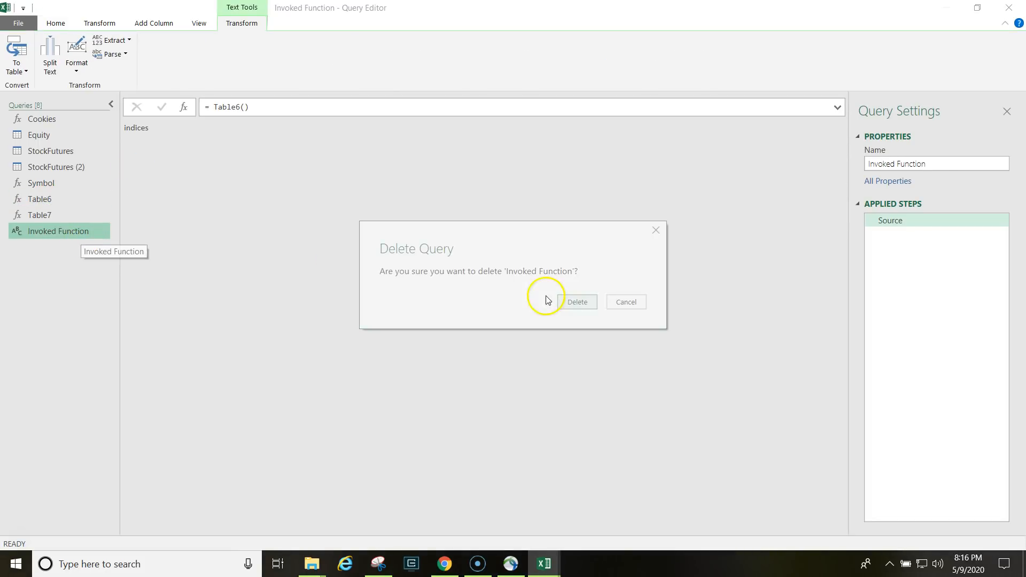
{"action": "left_click", "coordinate": [577, 302]}
Rename the Table6 function query as Instrument.
{"action": "left_click", "coordinate": [43, 202]}
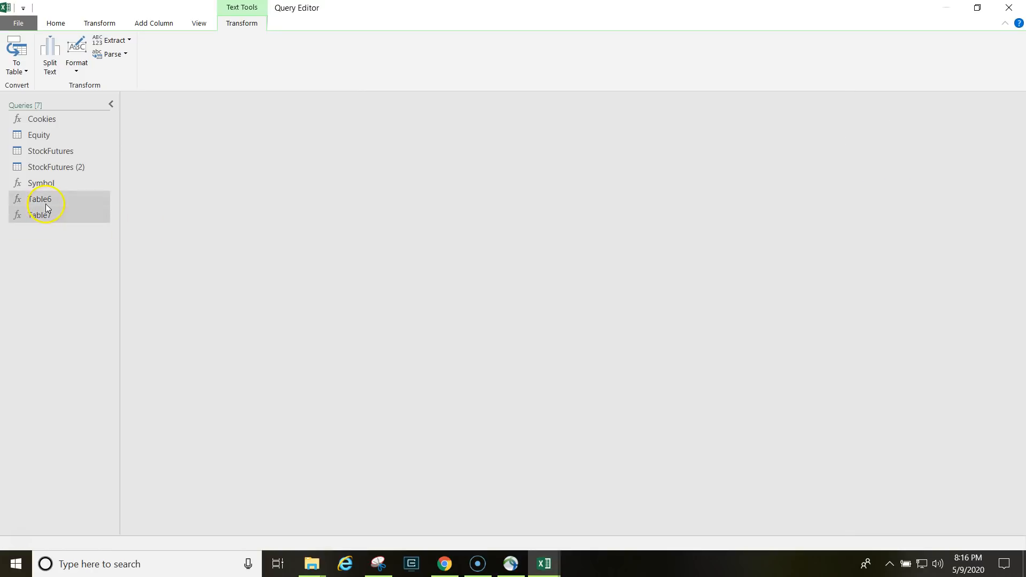
{"action": "left_click", "coordinate": [900, 163]}
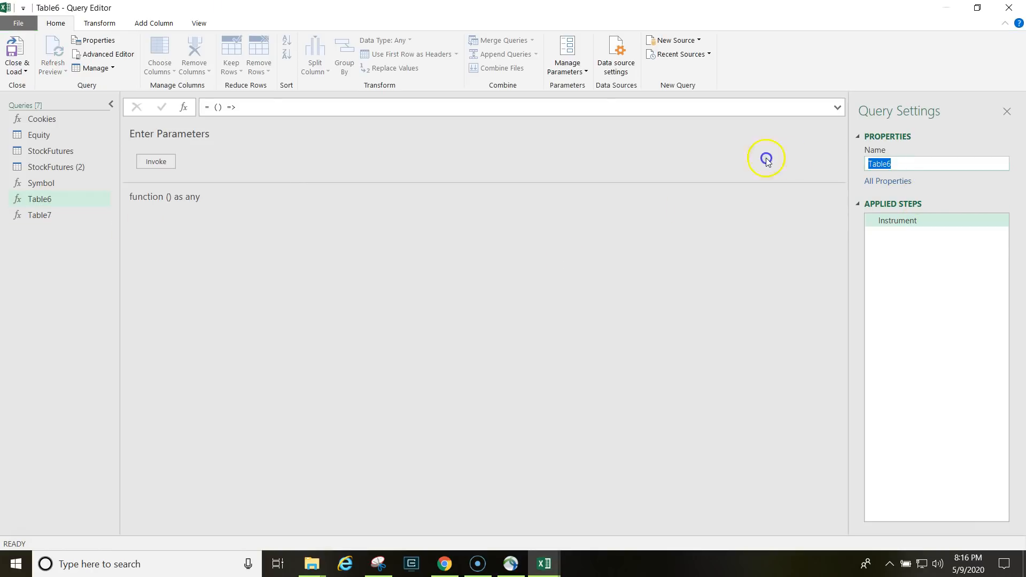
{"action": "type", "text": "Instrument"}
{"action": "key", "text": "Return"}
Rename the Table7 function query as Expiry.
{"action": "left_click", "coordinate": [59, 215]}
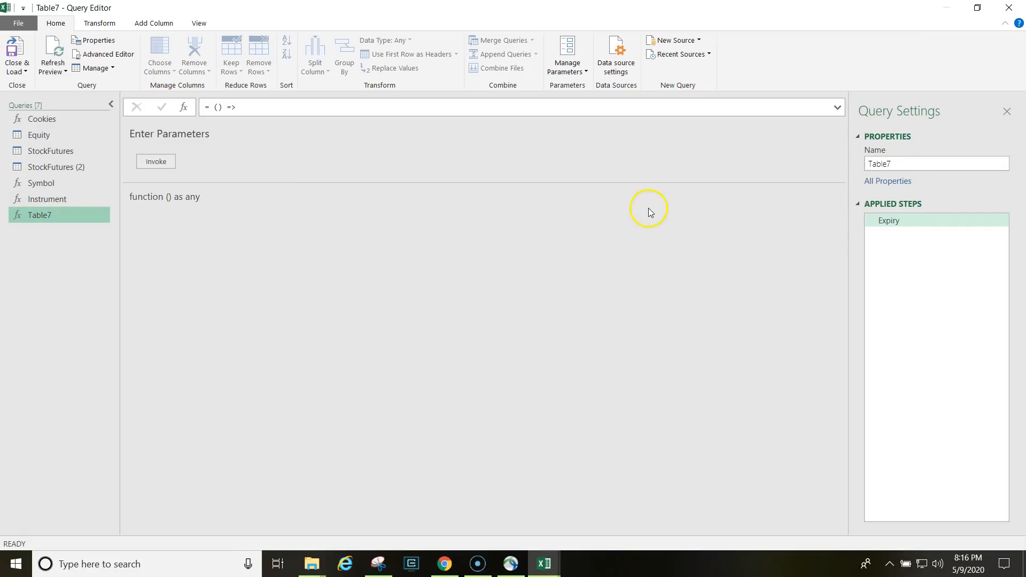
{"action": "left_click", "coordinate": [943, 164]}
{"action": "type", "text": "Exp"}
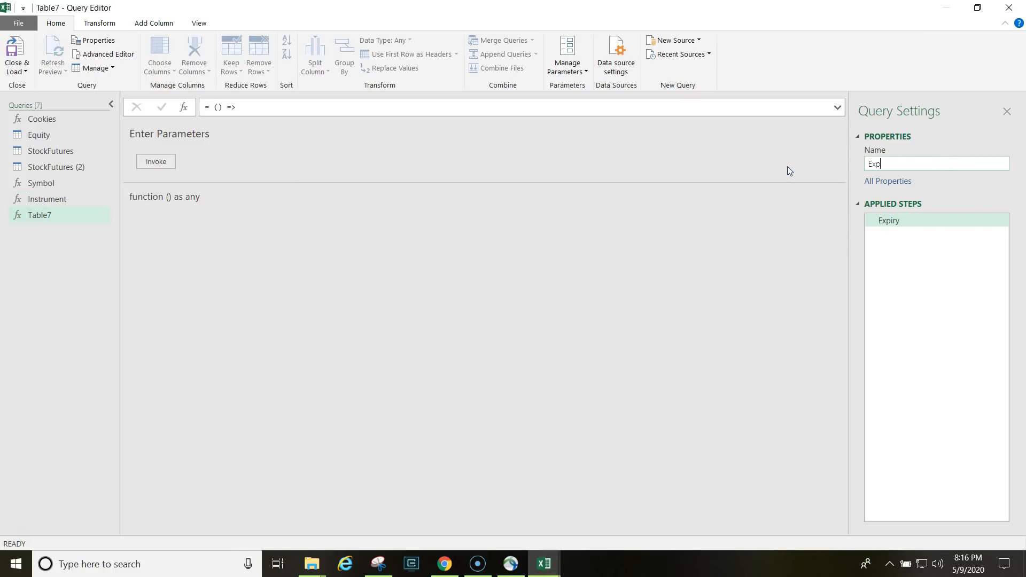
{"action": "type", "text": "iry"}
{"action": "key", "text": "Return"}
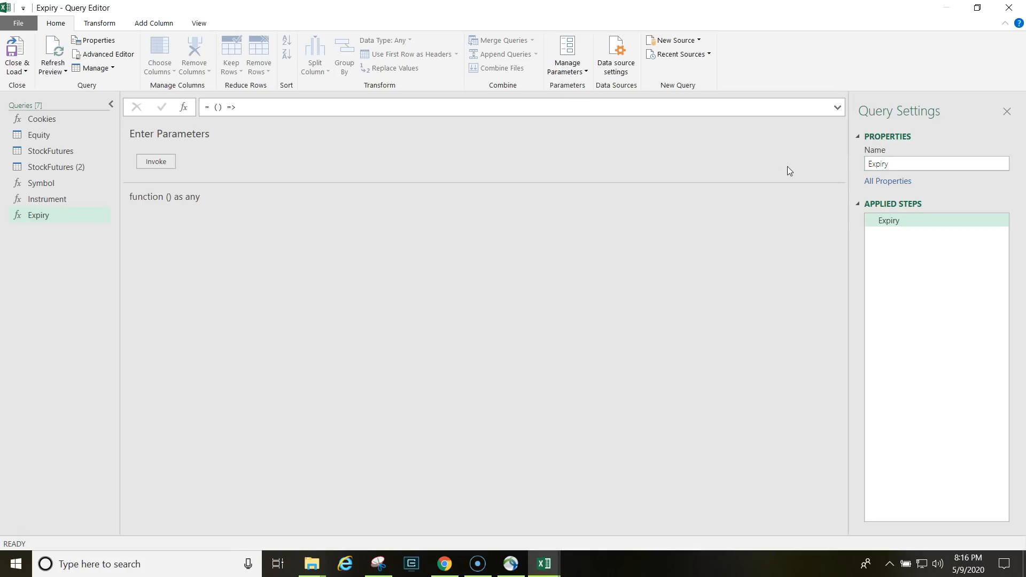
Rename the StockFutures (2) query as OptionChain.
{"action": "left_click", "coordinate": [48, 167]}
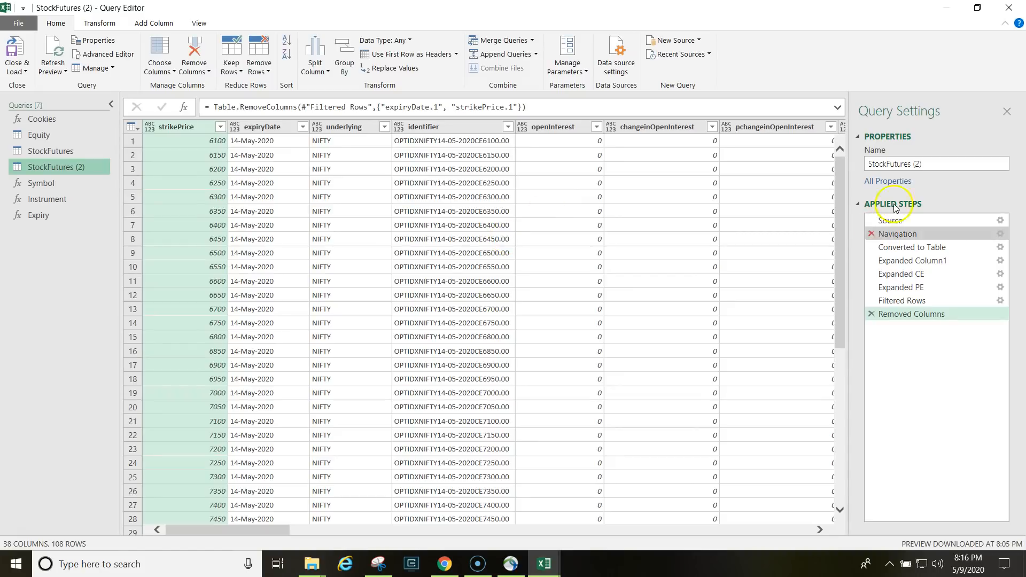
{"action": "left_click", "coordinate": [918, 163]}
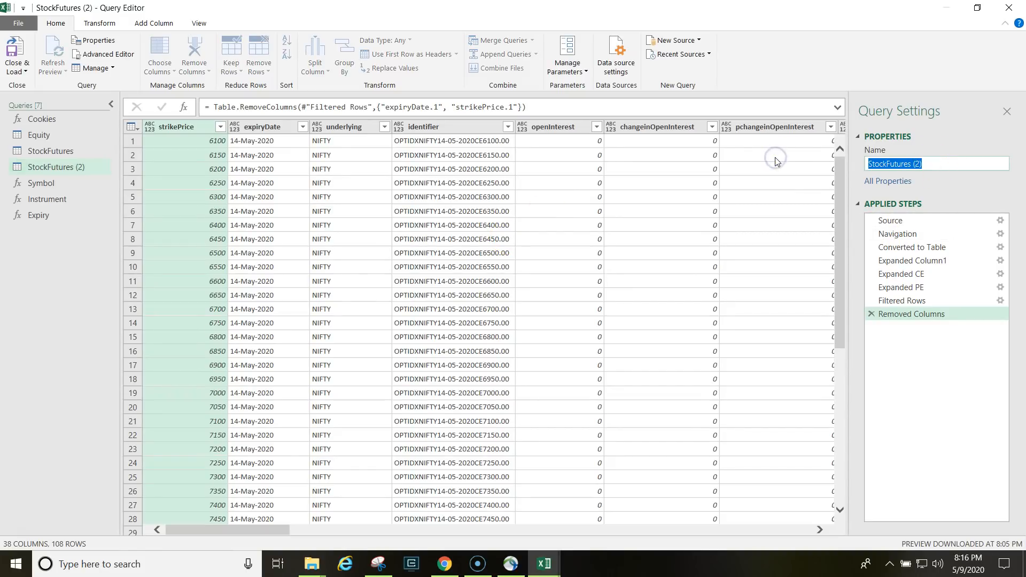
{"action": "type", "text": "OptionChain"}
{"action": "key", "text": "Return"}
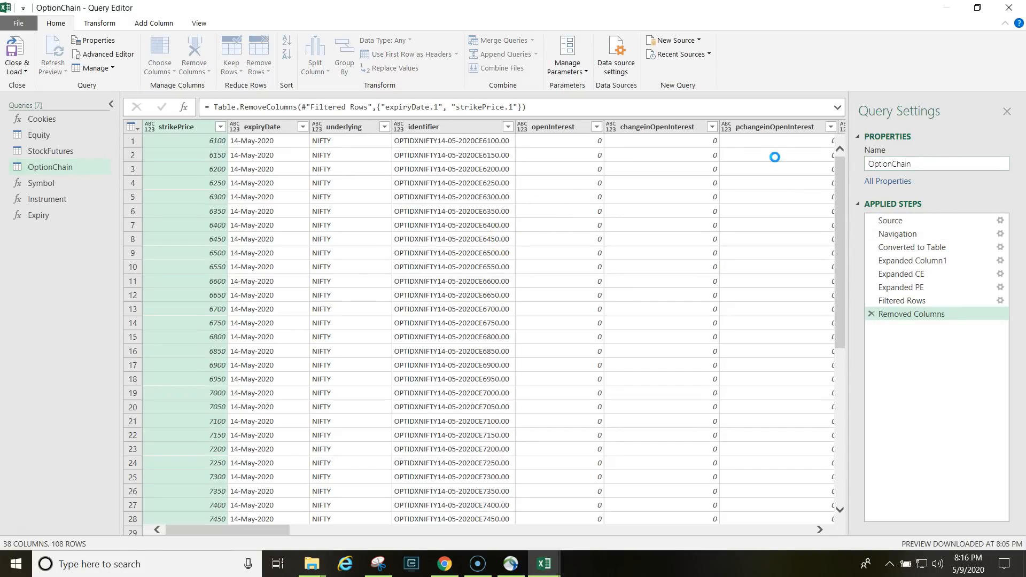
In the OptionChain query's code, replace the fixed NIFTY symbol in the source URL with a concatenated call, & Symbol().
{"action": "left_click", "coordinate": [107, 54]}
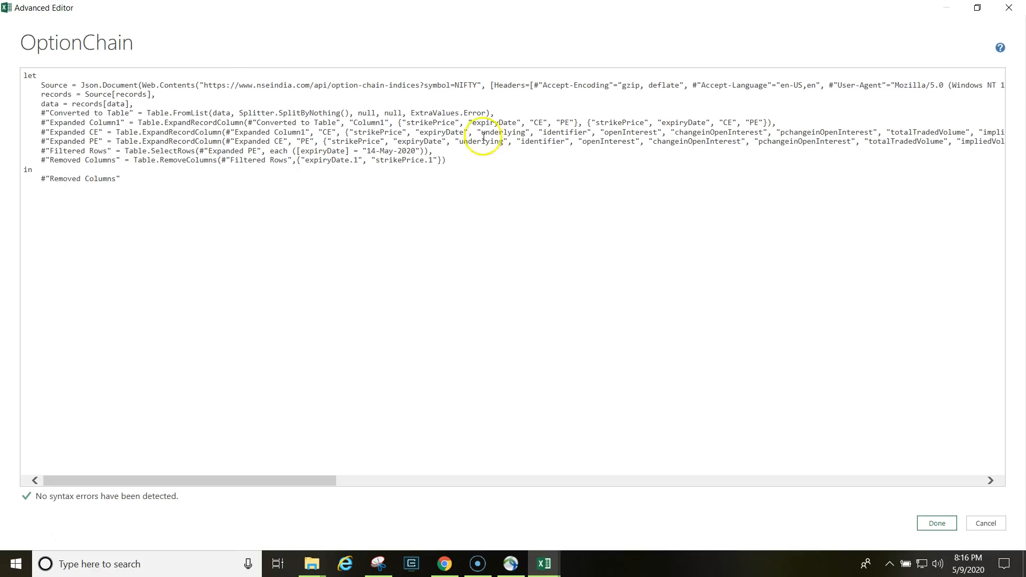
{"action": "double_click", "coordinate": [463, 85]}
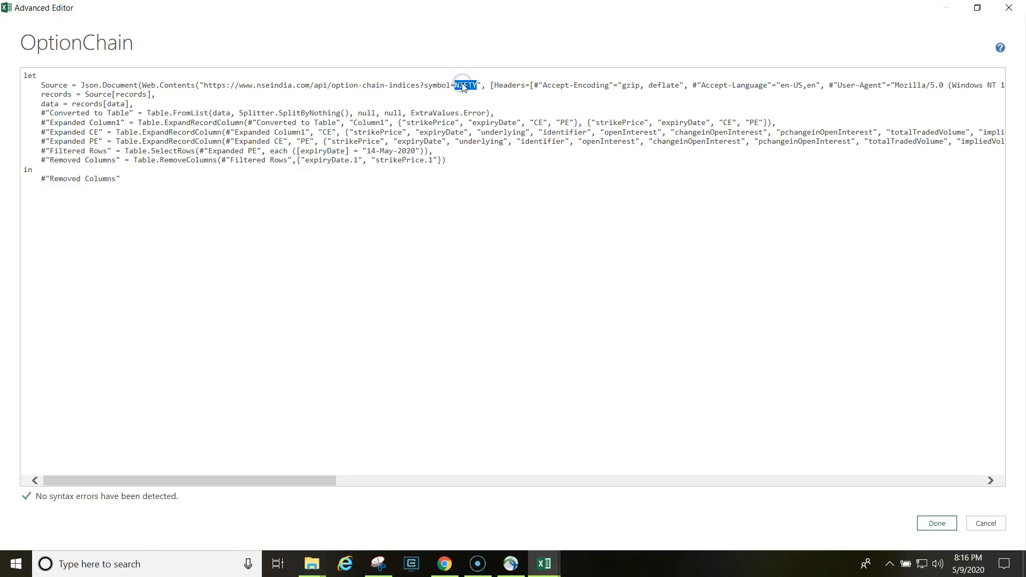
{"action": "key", "text": "BackSpace"}
{"action": "key", "text": "Delete"}
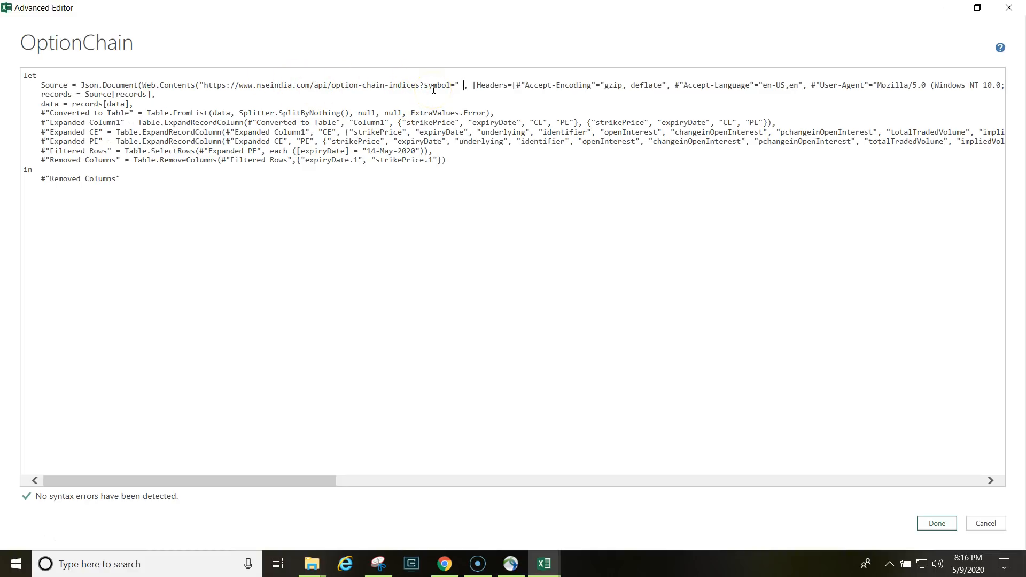
{"action": "type", "text": "& Symbol"}
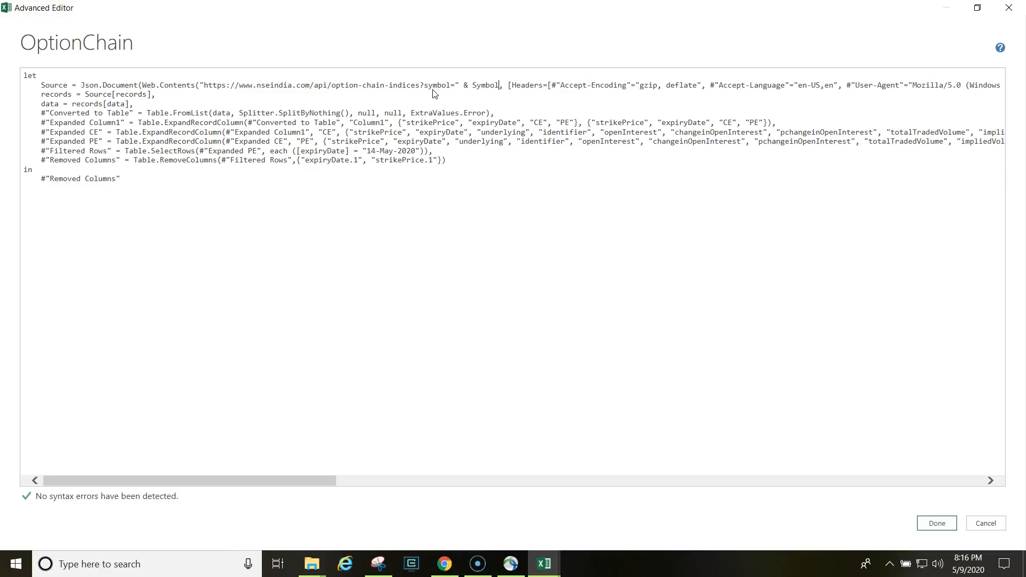
{"action": "type", "text": "()"}
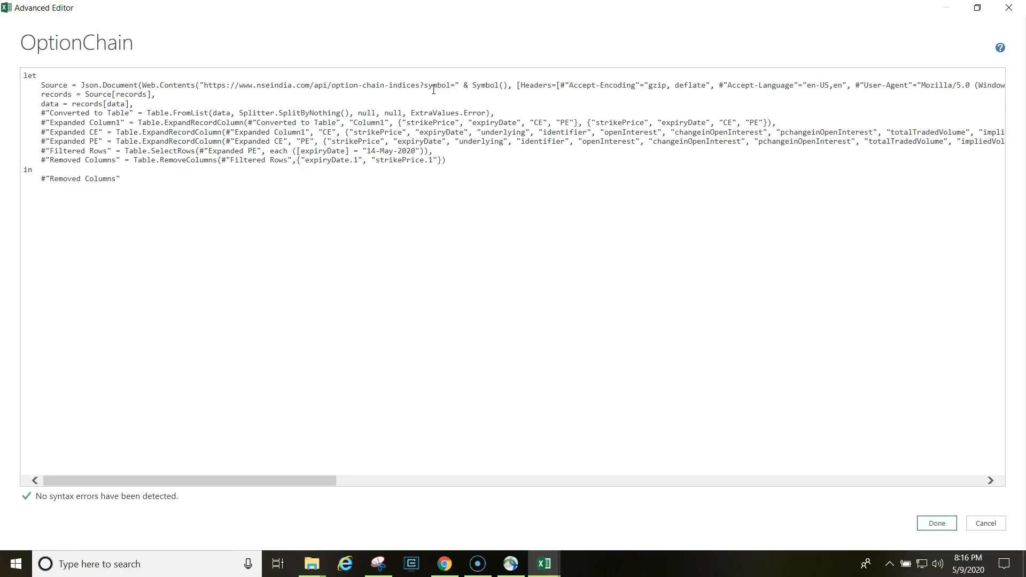
Replace the fixed indices text in the OptionChain source URL with a concatenated & Instrument() & call before ?symbol=.
{"action": "double_click", "coordinate": [403, 86]}
{"action": "type", "text": "\""}
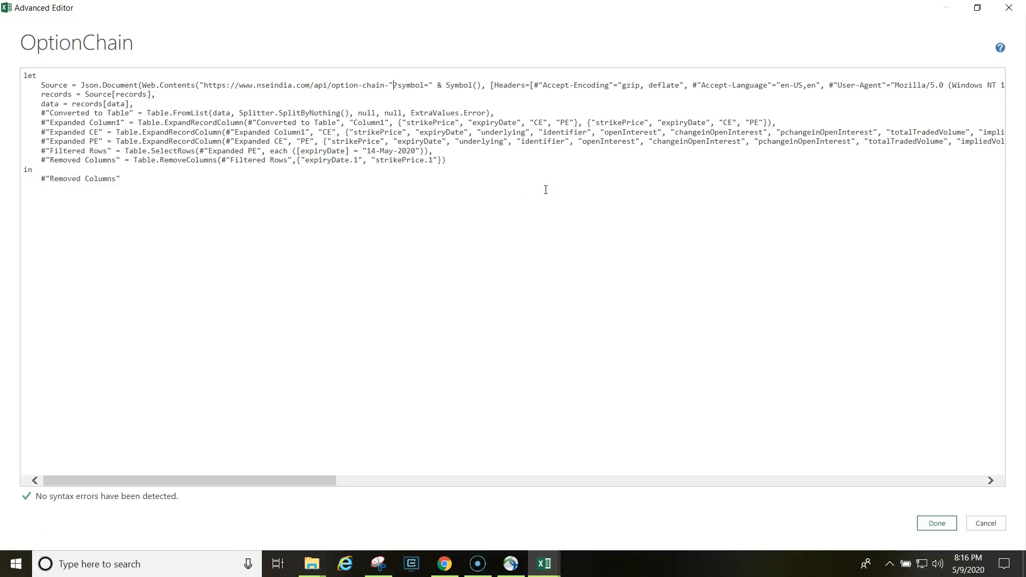
{"action": "type", "text": " & In"}
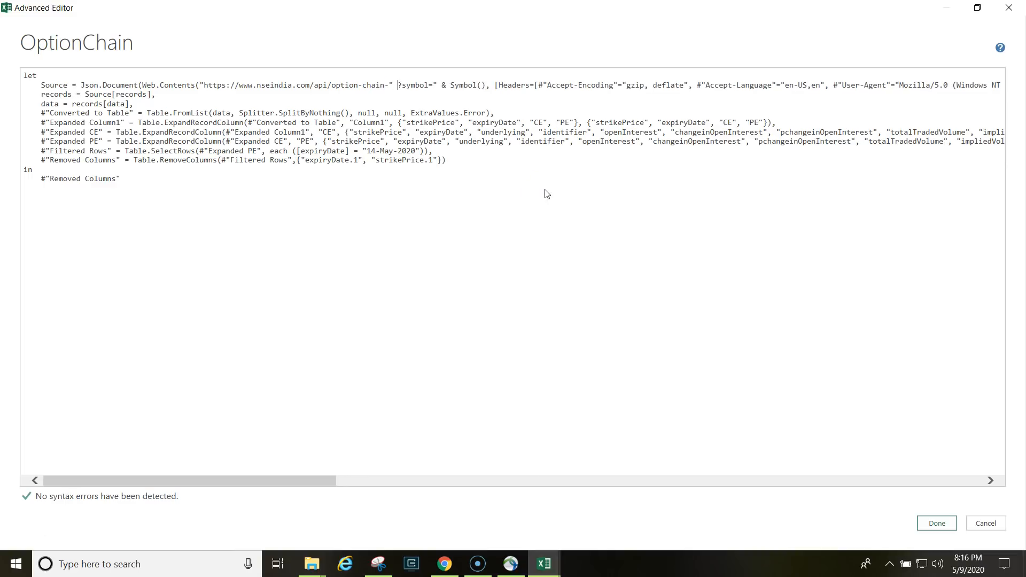
{"action": "type", "text": "strument"}
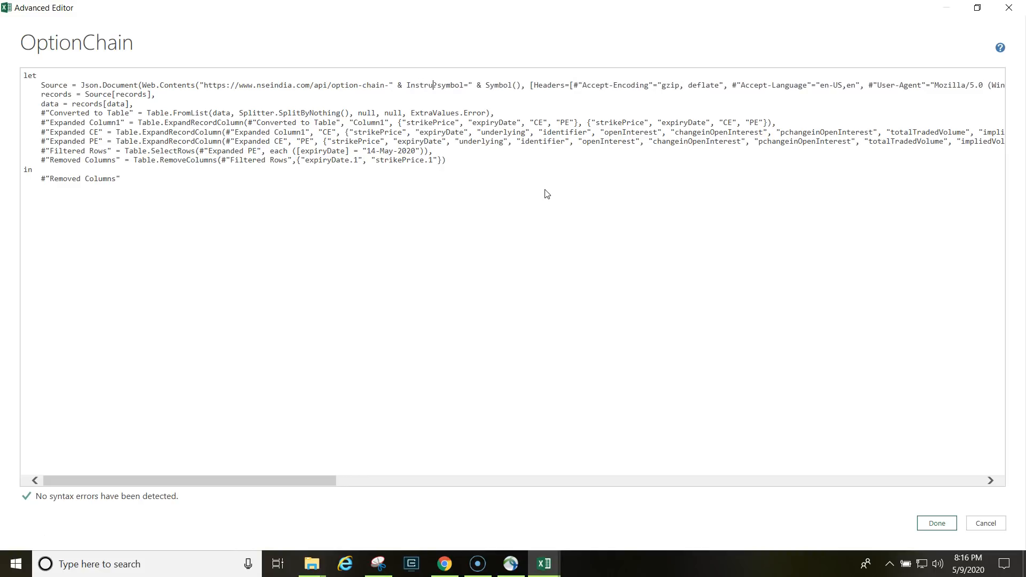
{"action": "type", "text": "() &\""}
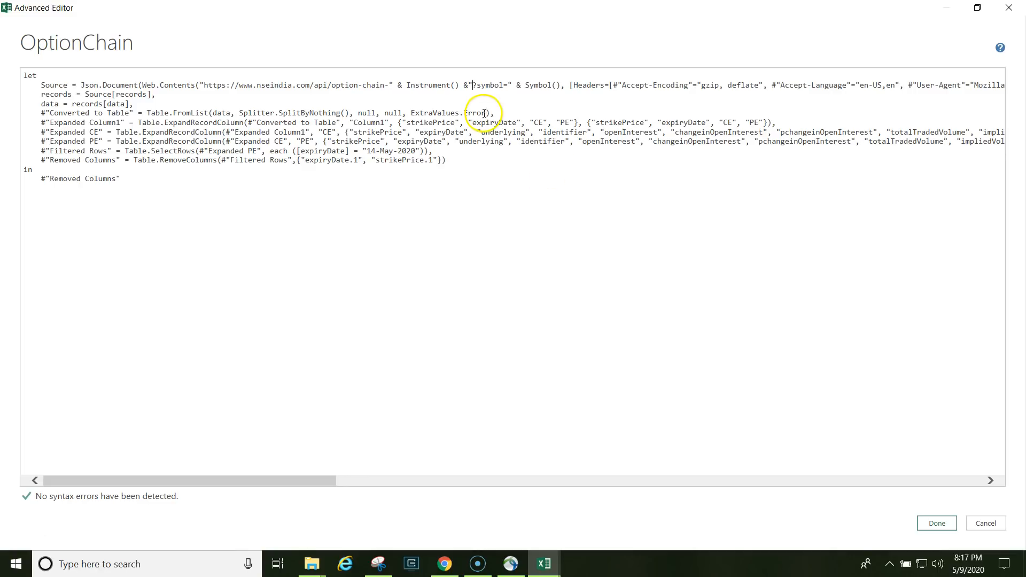
Replace the fixed 14-May-2020 value in the Filtered Rows code with Expiry() and load the updated OptionChain query into the workbook.
{"action": "left_click_drag", "start_coordinate": [367, 151], "coordinate": [406, 149]}
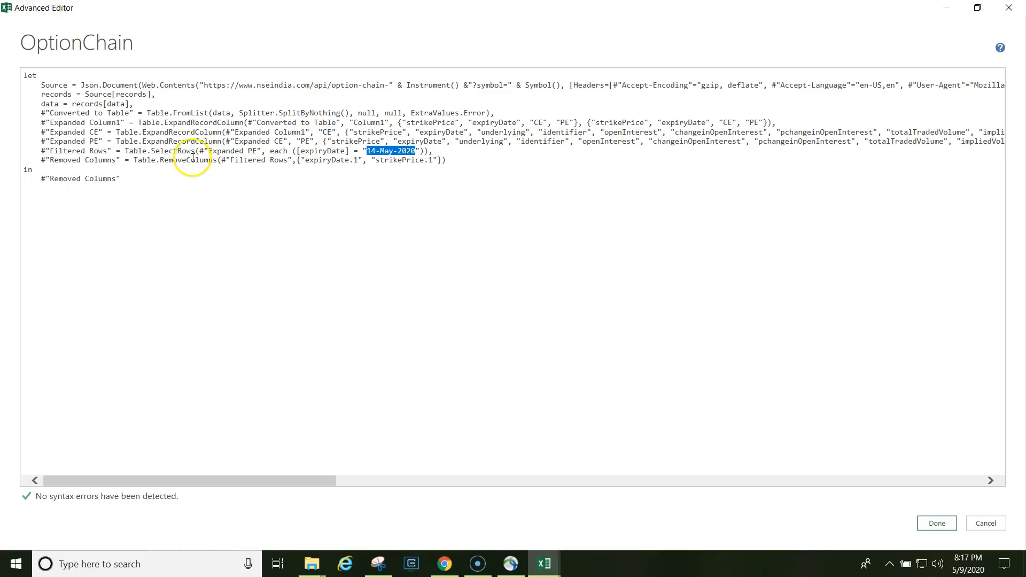
{"action": "key", "text": "BackSpace"}
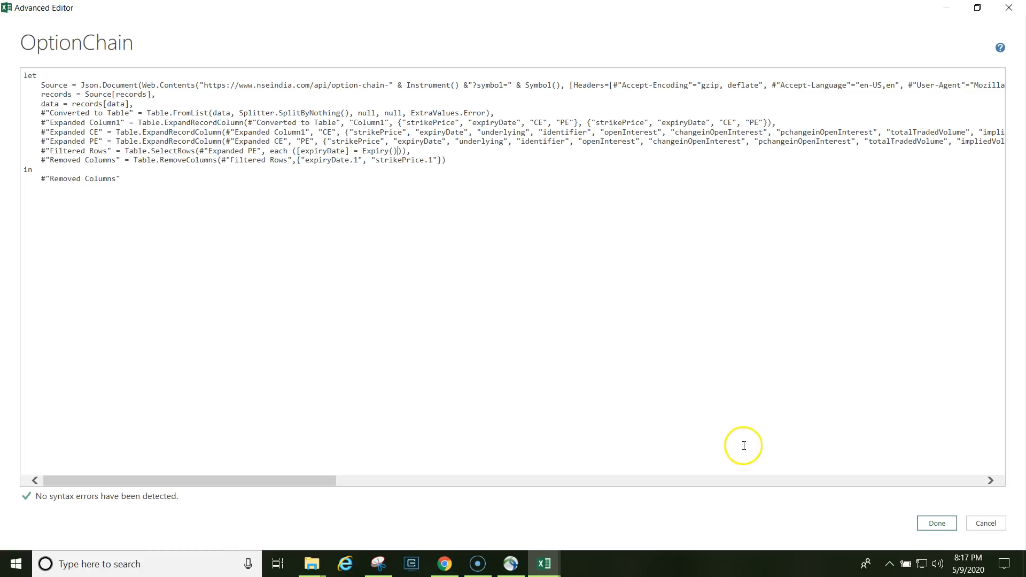
{"action": "left_click", "coordinate": [947, 526]}
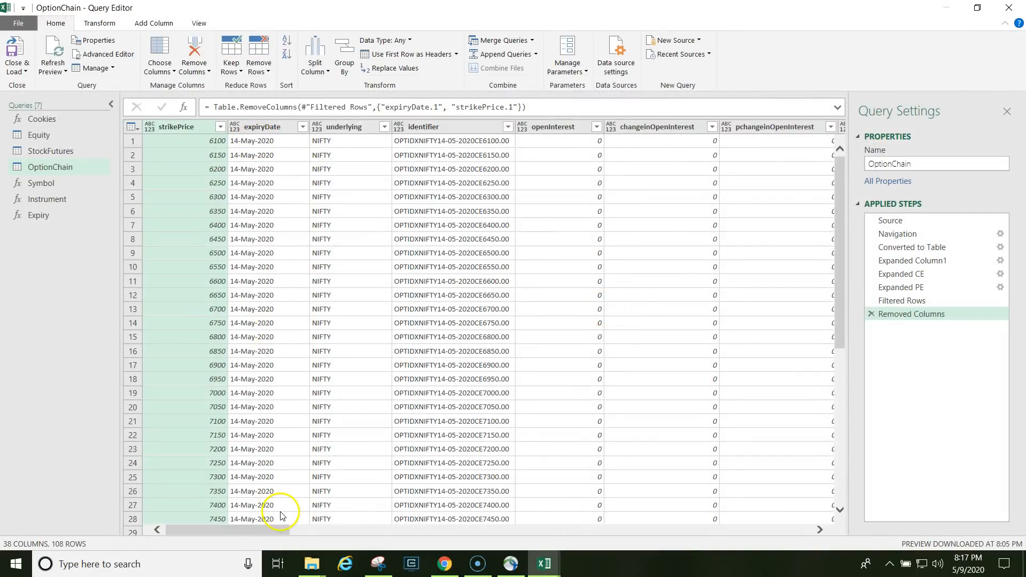
{"action": "left_click", "coordinate": [14, 53]}
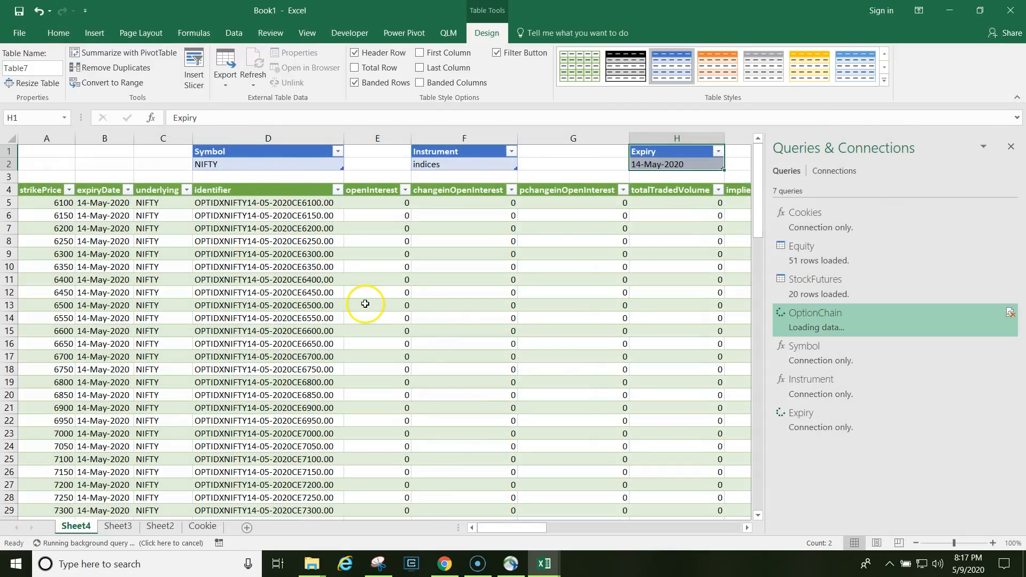
{"action": "left_click", "coordinate": [1010, 149]}
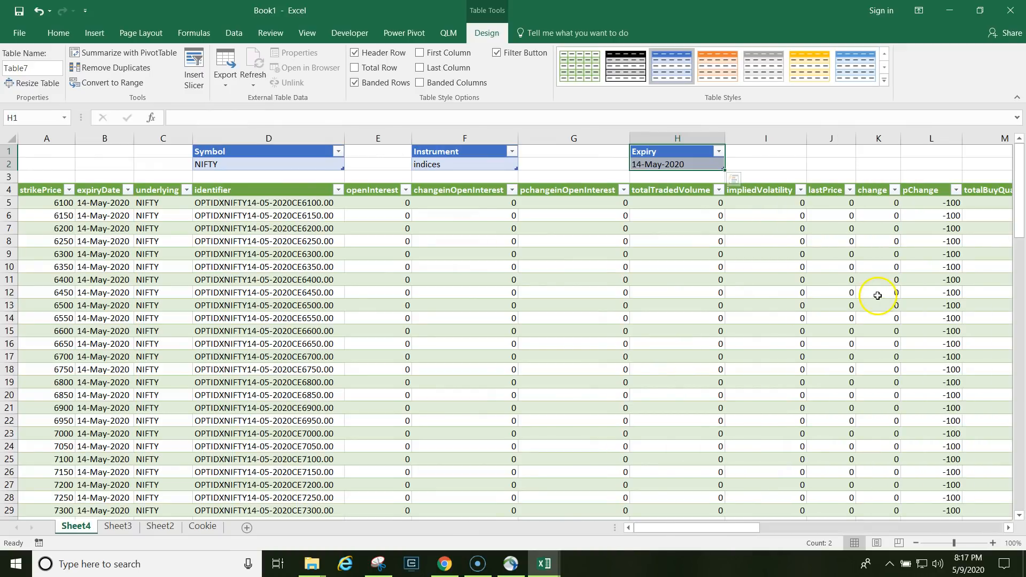
Set the Expiry cell to 28-May-2020 and refresh the OptionChain table.
{"action": "left_click", "coordinate": [672, 166]}
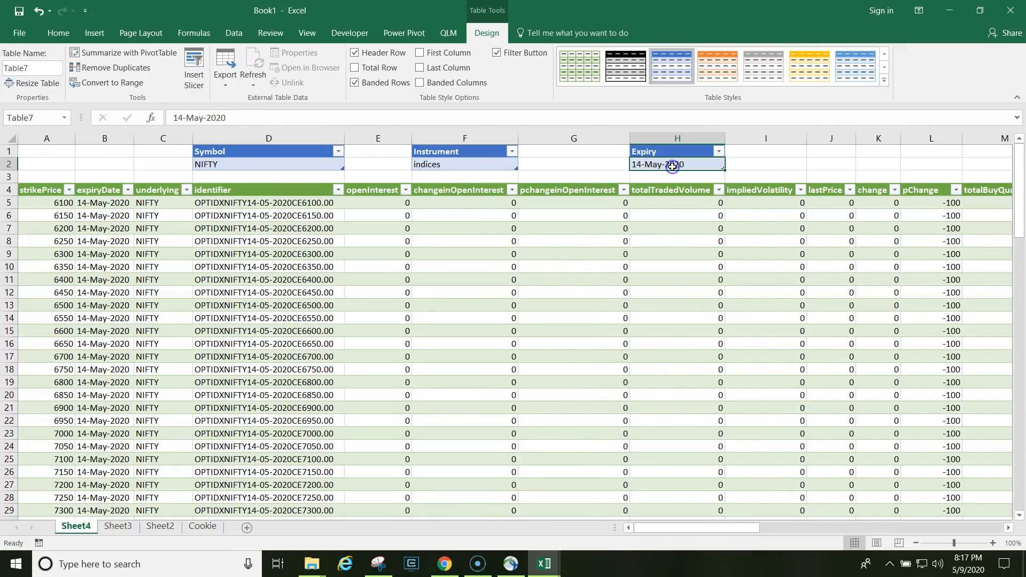
{"action": "type", "text": "28"}
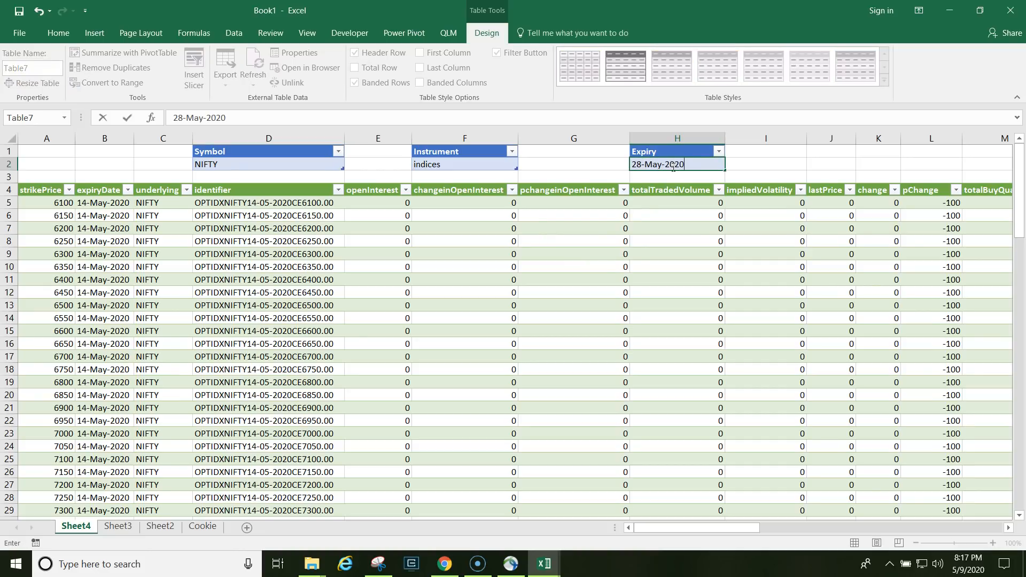
{"action": "left_click", "coordinate": [613, 225]}
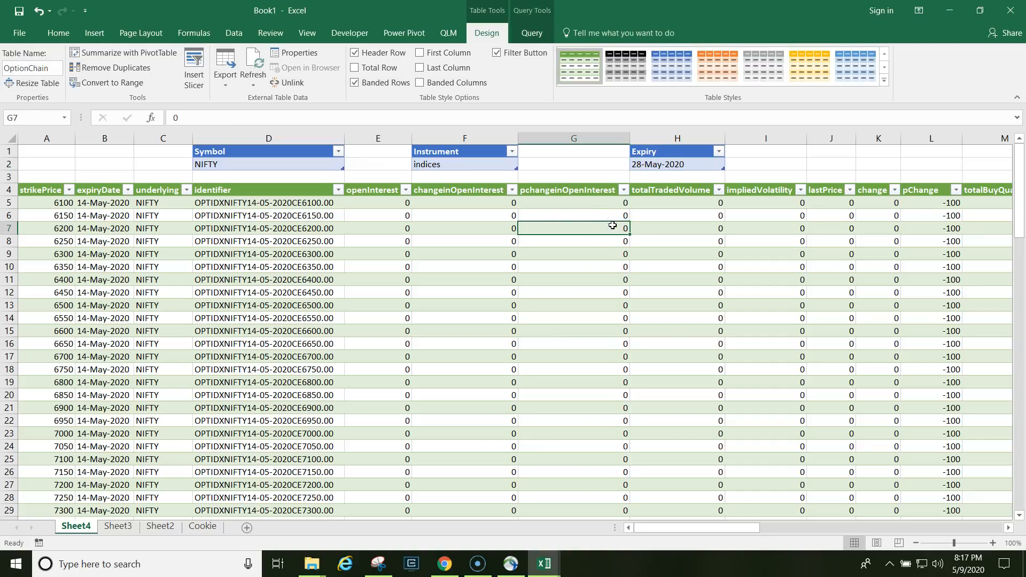
{"action": "left_click", "coordinate": [253, 81]}
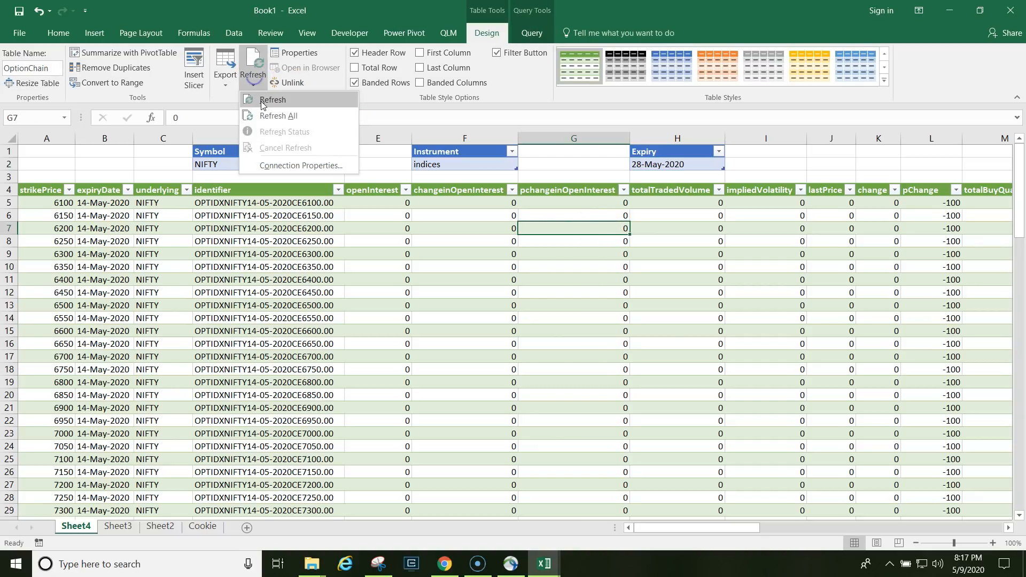
{"action": "left_click", "coordinate": [262, 101]}
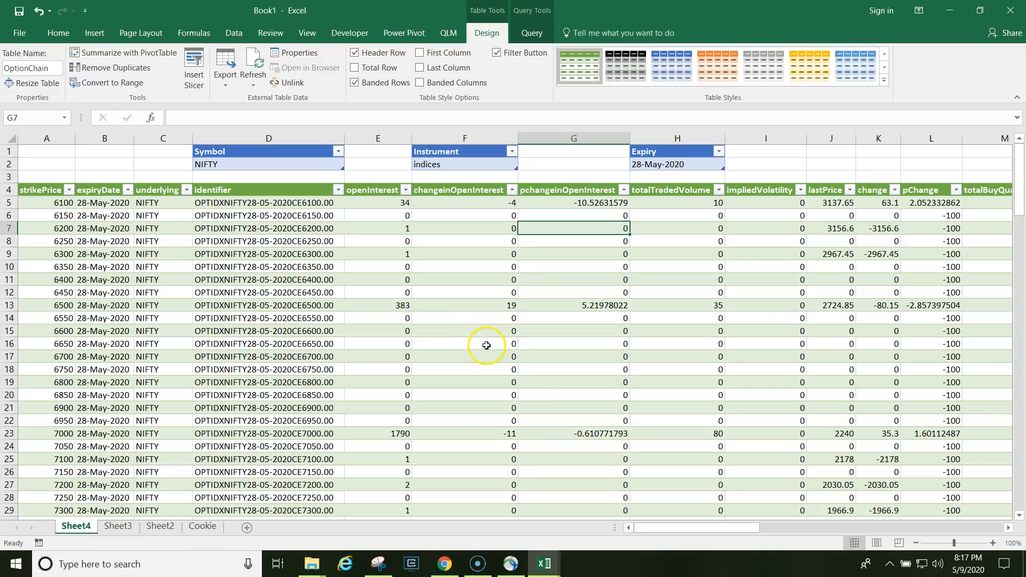
Check the expiryDate values down the refreshed OptionChain table.
{"action": "left_click", "coordinate": [92, 207]}
{"action": "key", "text": "Down"}
{"action": "key", "text": "Down"}
{"action": "key", "text": "Down"}
{"action": "key", "text": "Down"}
{"action": "key", "text": "Down"}
{"action": "key", "text": "Down"}
{"action": "key", "text": "Down"}
{"action": "key", "text": "Down"}
{"action": "key", "text": "Down"}
{"action": "key", "text": "Down"}
{"action": "key", "text": "Down"}
{"action": "key", "text": "Down"}
{"action": "key", "text": "Down"}
{"action": "key", "text": "Down"}
{"action": "key", "text": "Down"}
{"action": "key", "text": "Down"}
{"action": "key", "text": "Down"}
{"action": "key", "text": "Down"}
{"action": "key", "text": "Down"}
{"action": "key", "text": "Down"}
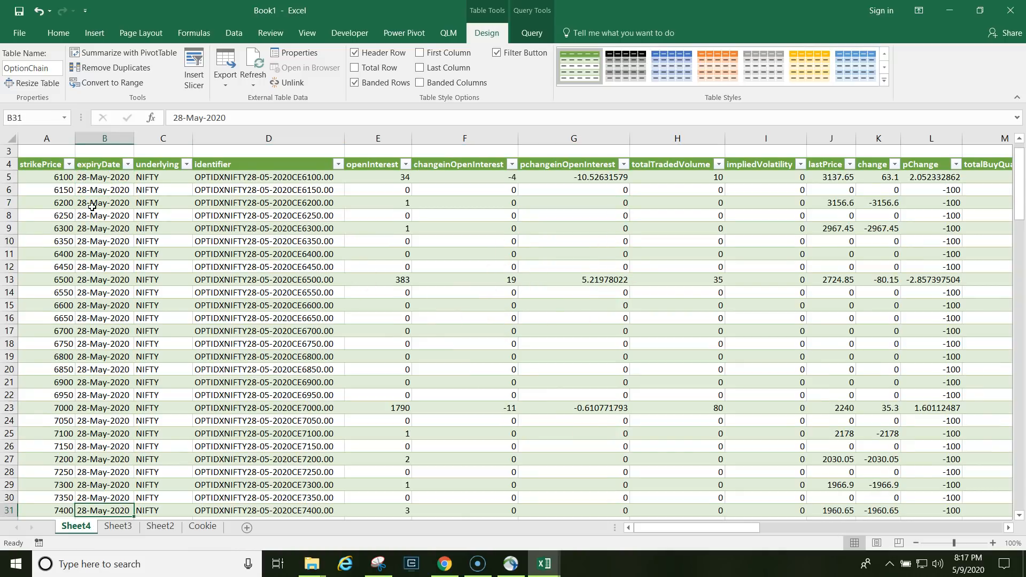
{"action": "key", "text": "Page_Up"}
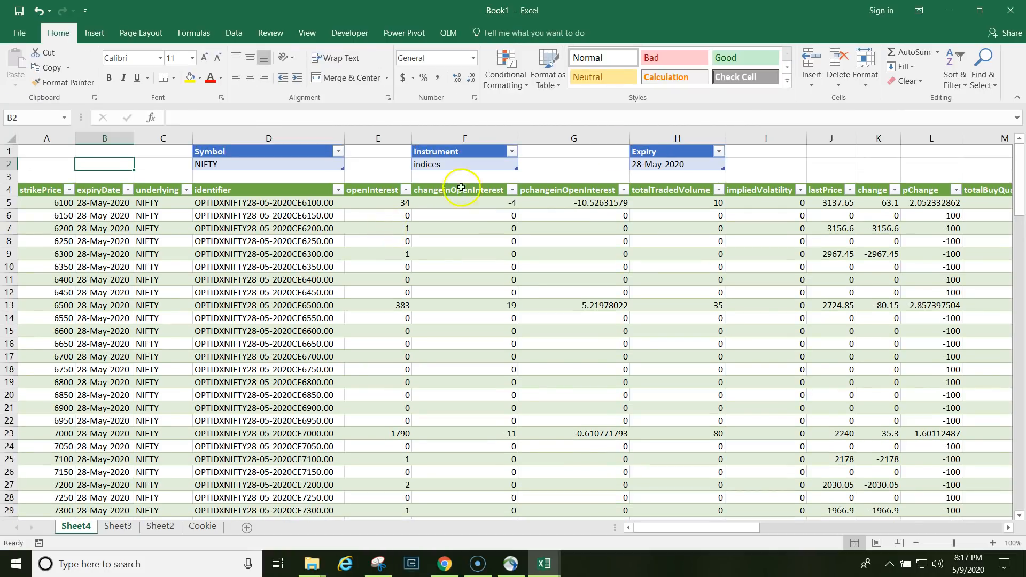
Set the Symbol cell to WIPRO and refresh the workbook's query data.
{"action": "left_click", "coordinate": [316, 167]}
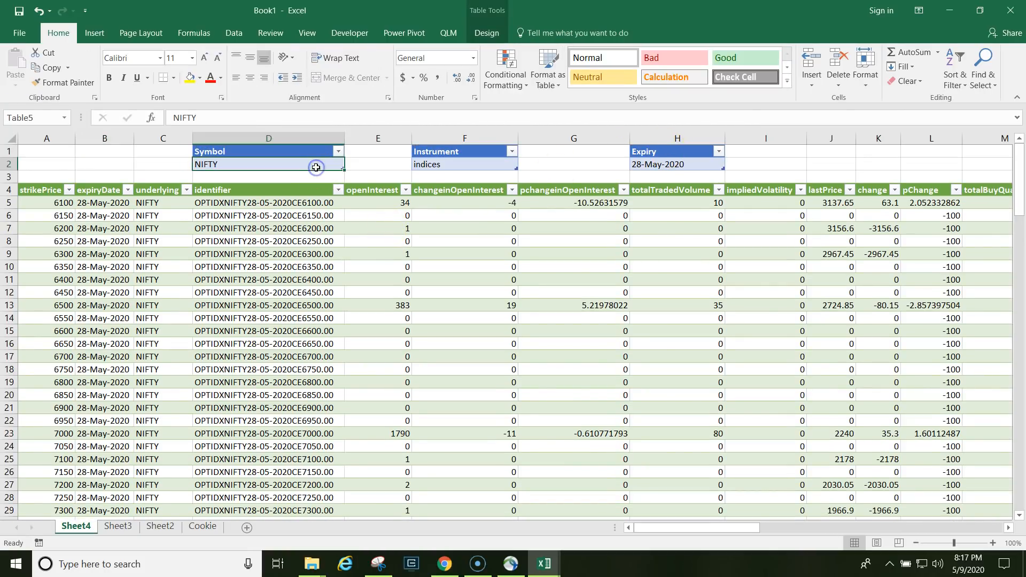
{"action": "type", "text": "WIPRO"}
{"action": "key", "text": "Return"}
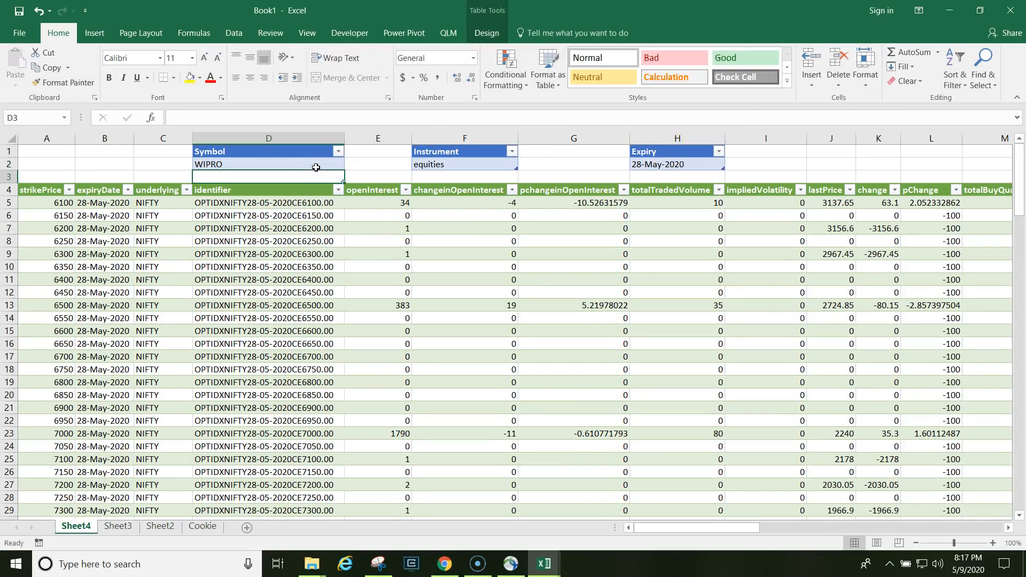
{"action": "left_click", "coordinate": [233, 33]}
{"action": "left_click", "coordinate": [255, 75]}
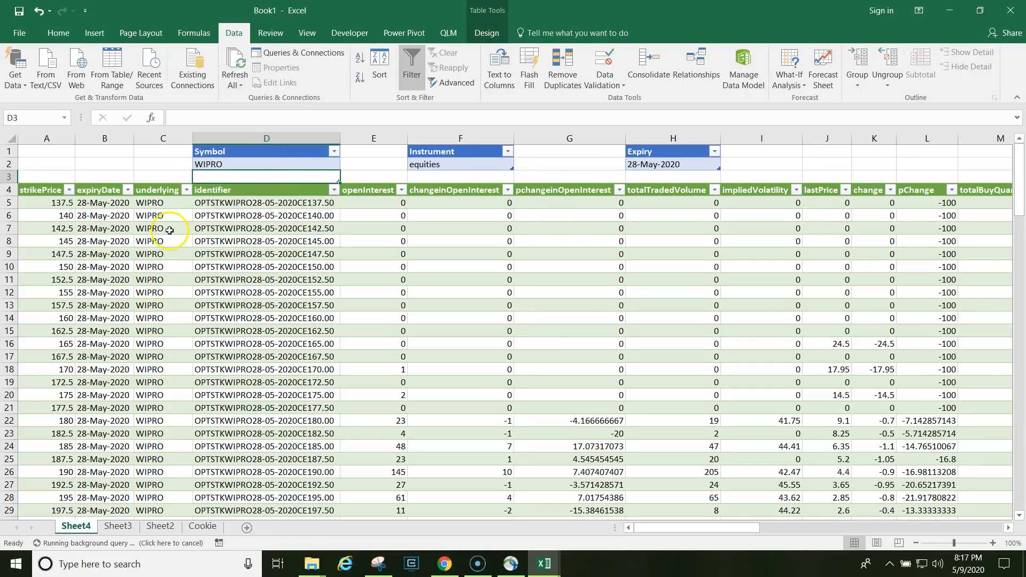
Examine the expiry dates, strike prices and open interest values in the refreshed WIPRO option chain.
{"action": "left_click", "coordinate": [104, 204]}
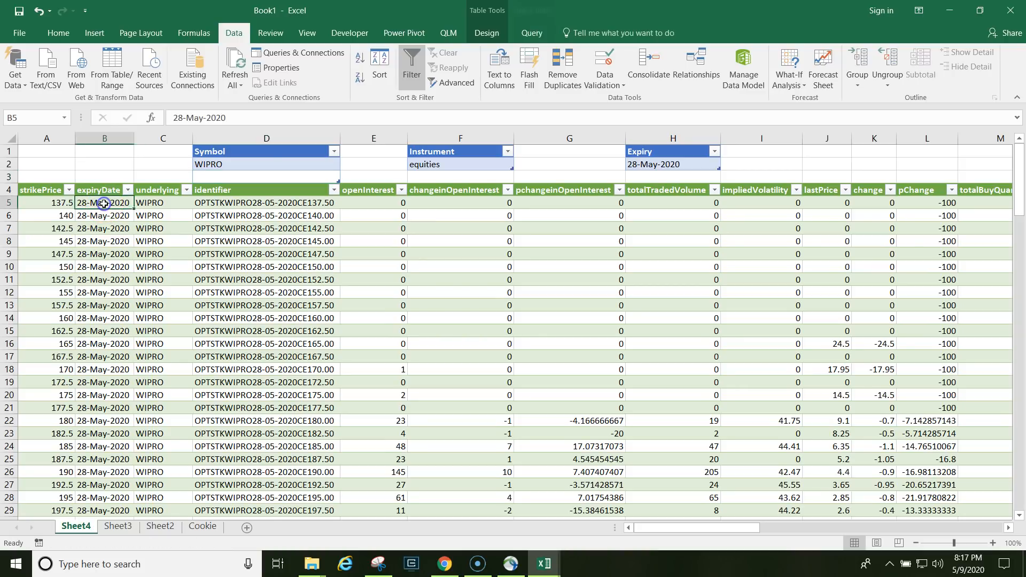
{"action": "key", "text": "Left"}
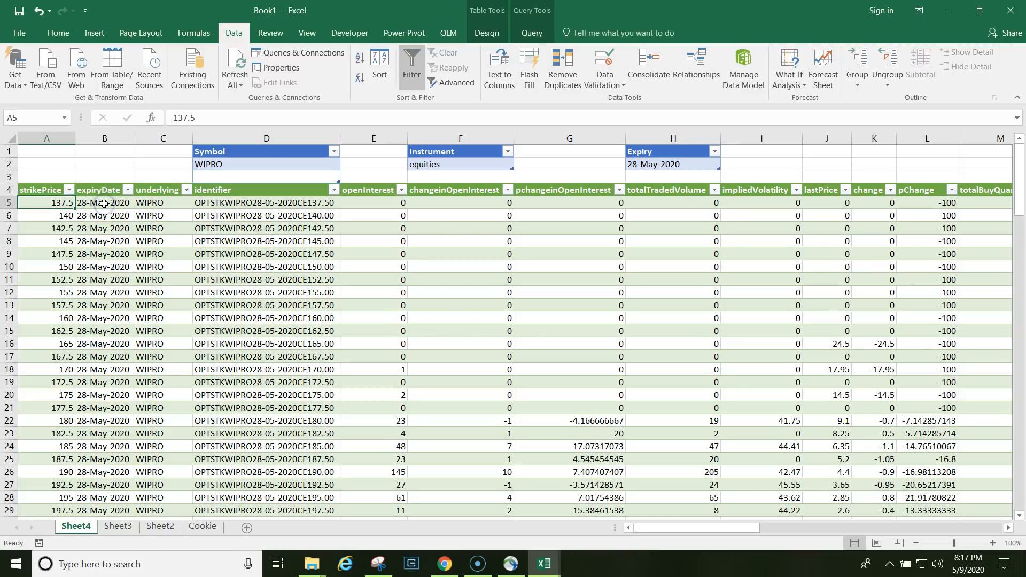
{"action": "left_click", "coordinate": [457, 353]}
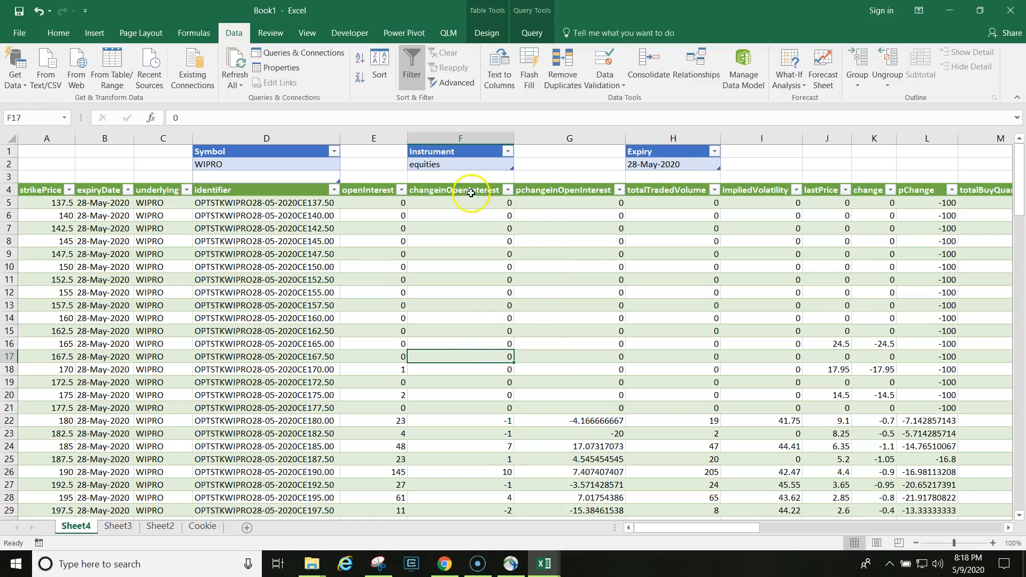
Switch to Chrome and skim the Excel Screener Part 7 video for its option chain analysis tables and conditional formatting.
{"action": "left_click", "coordinate": [449, 562]}
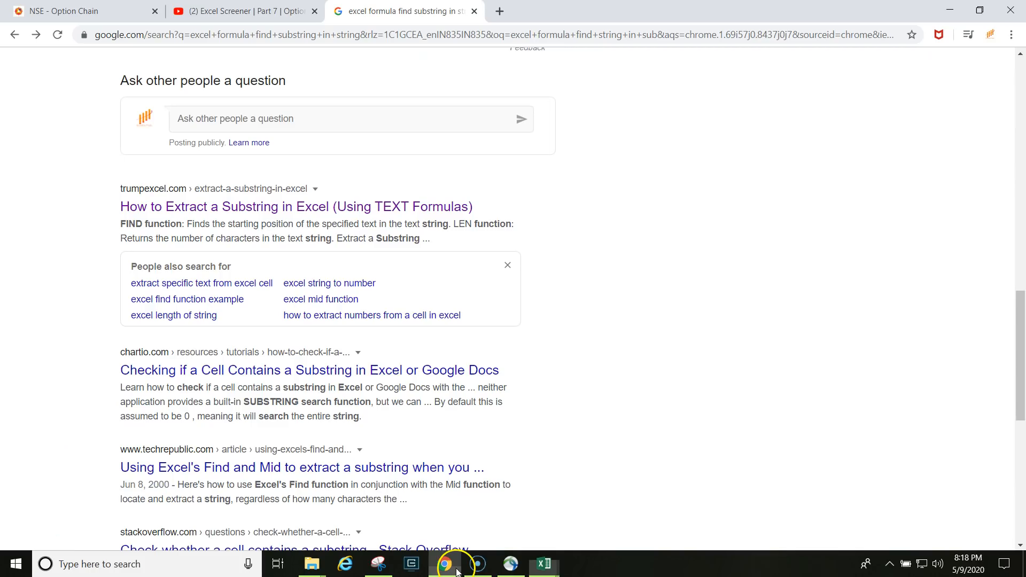
{"action": "left_click", "coordinate": [259, 11]}
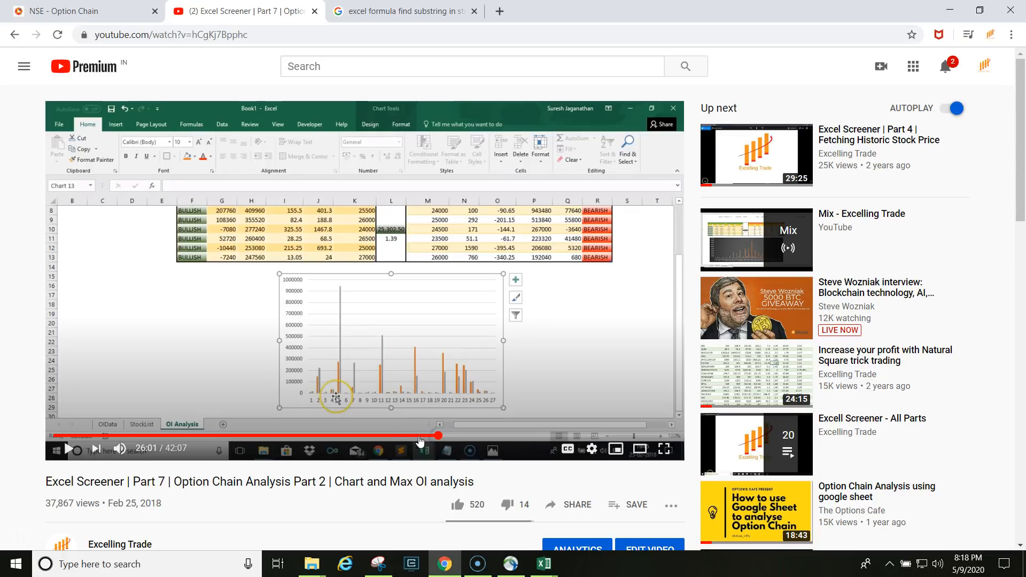
{"action": "left_click", "coordinate": [409, 436]}
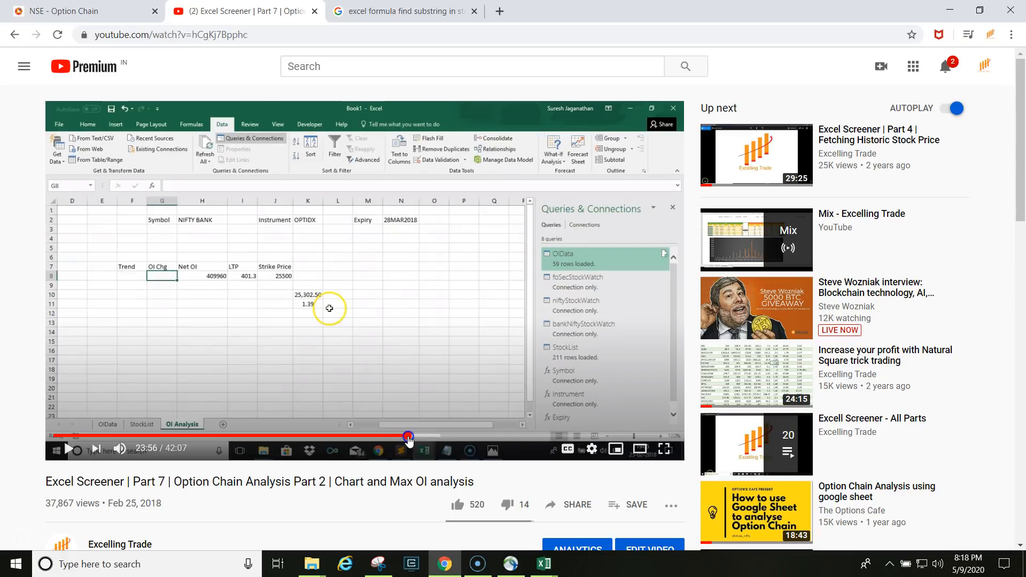
{"action": "left_click", "coordinate": [486, 437]}
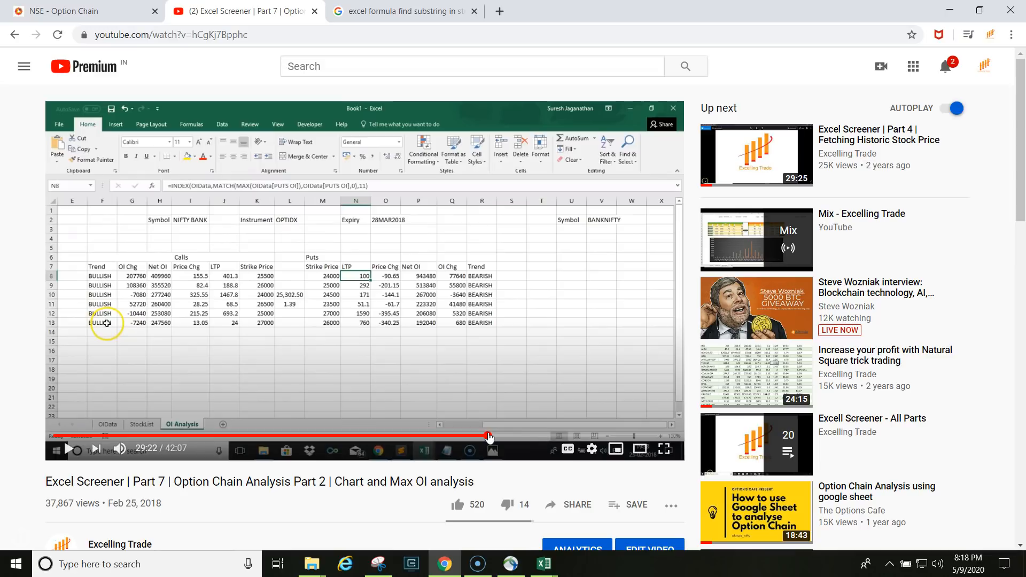
{"action": "left_click", "coordinate": [523, 437]}
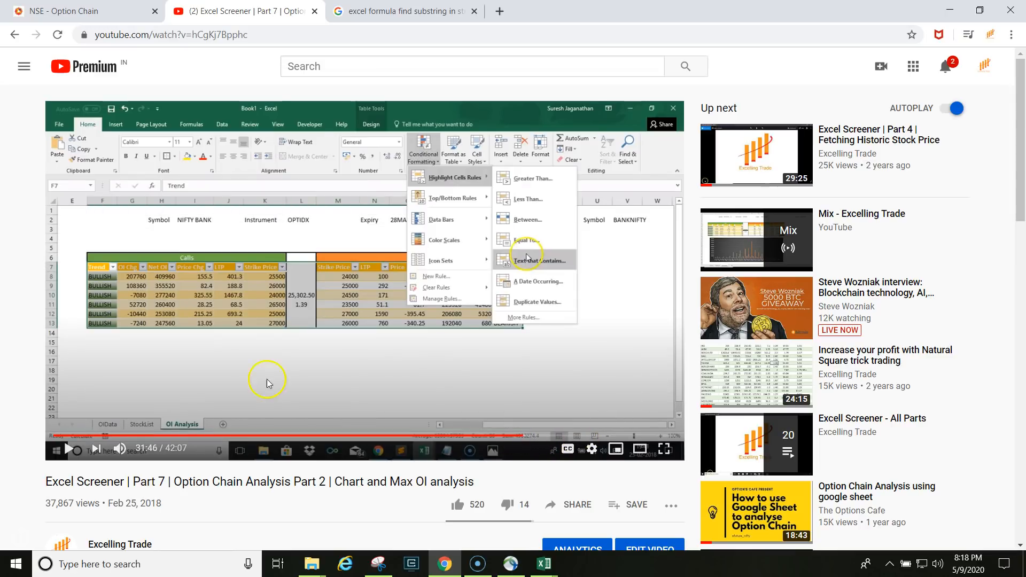
{"action": "left_click", "coordinate": [518, 437]}
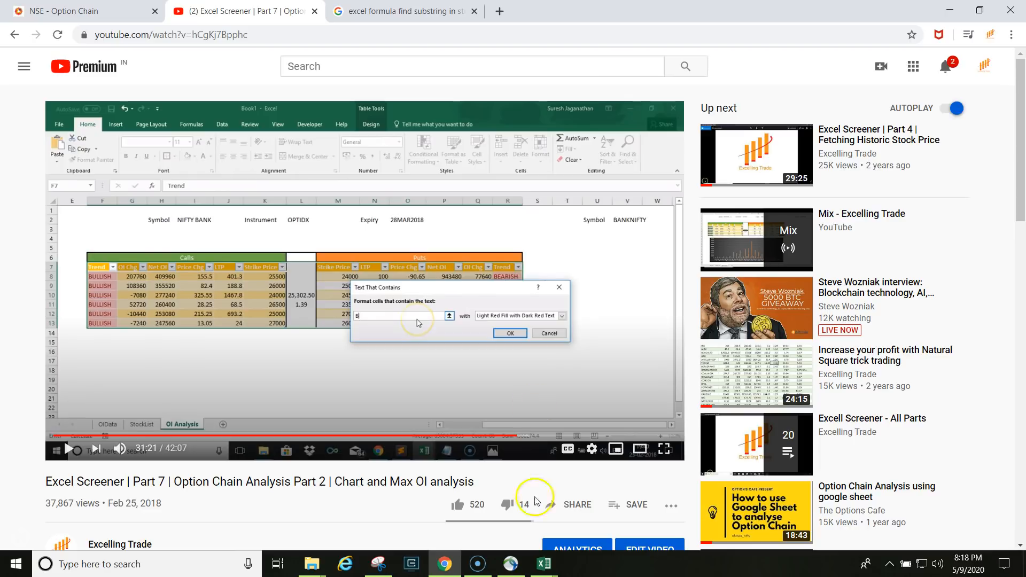
Switch to the Option Chain Analysis New.xlsm workbook in Excel and examine its OI Analysis dashboard.
{"action": "mouse_move", "coordinate": [548, 570]}
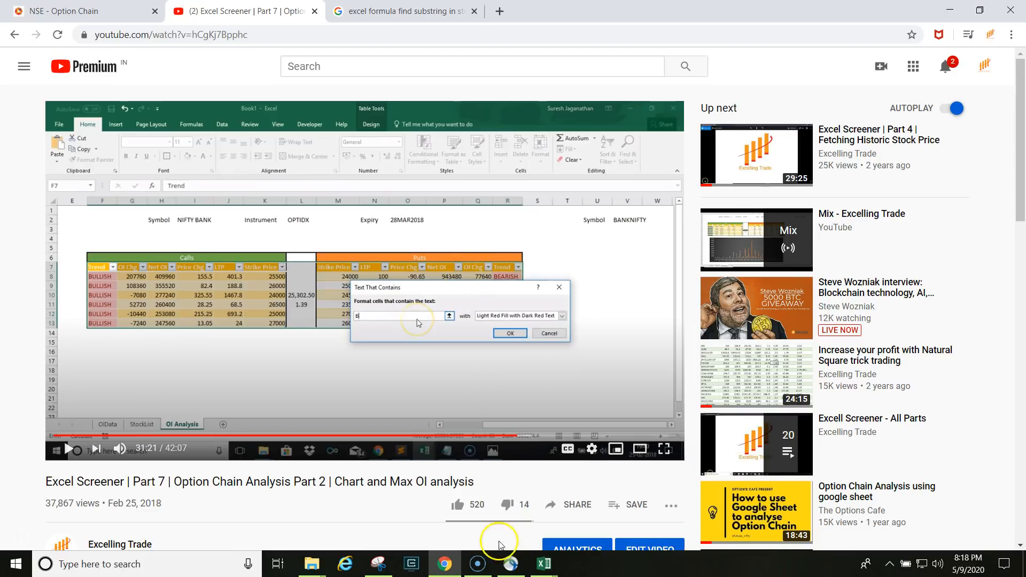
{"action": "left_click", "coordinate": [449, 514]}
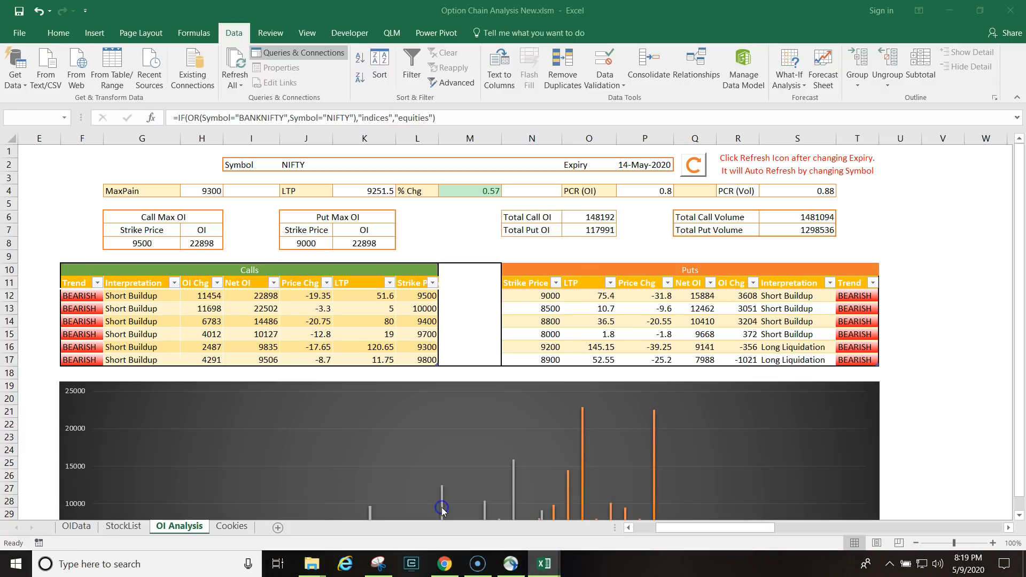
{"action": "left_click", "coordinate": [66, 229]}
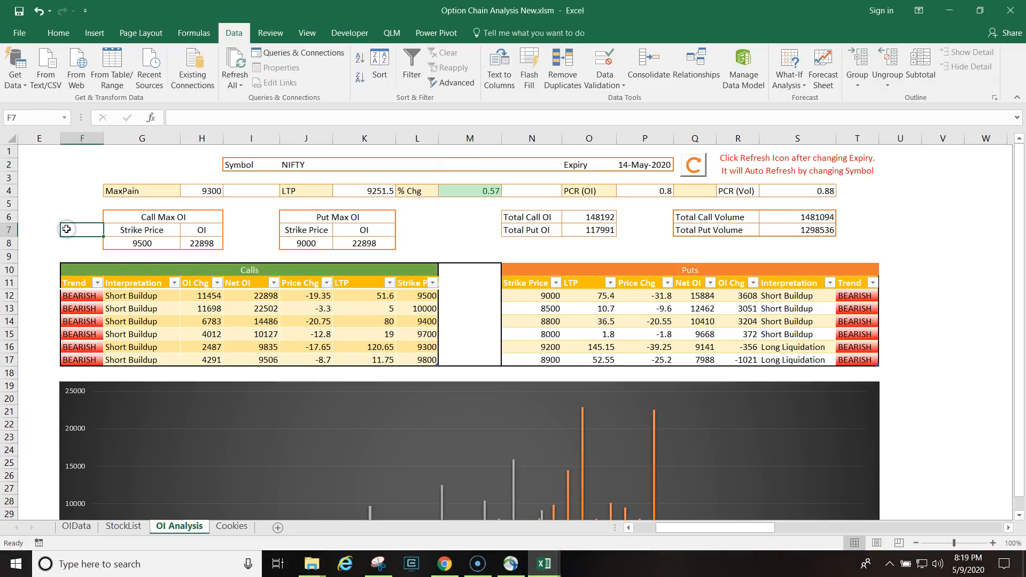
{"action": "left_click", "coordinate": [472, 246]}
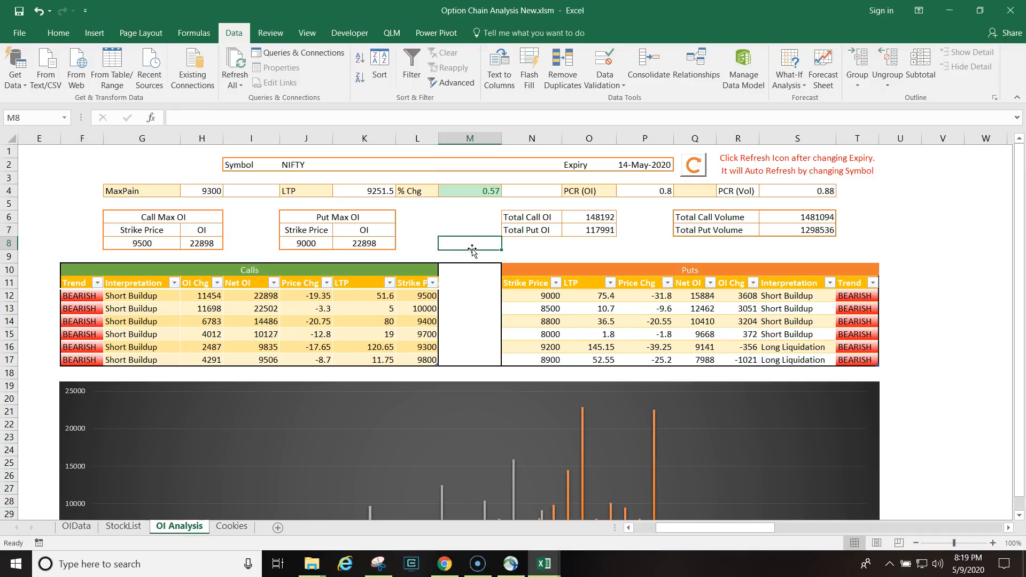
Look at the Cookies sheet's stored cookie value and return to the OI Analysis sheet.
{"action": "left_click", "coordinate": [233, 527]}
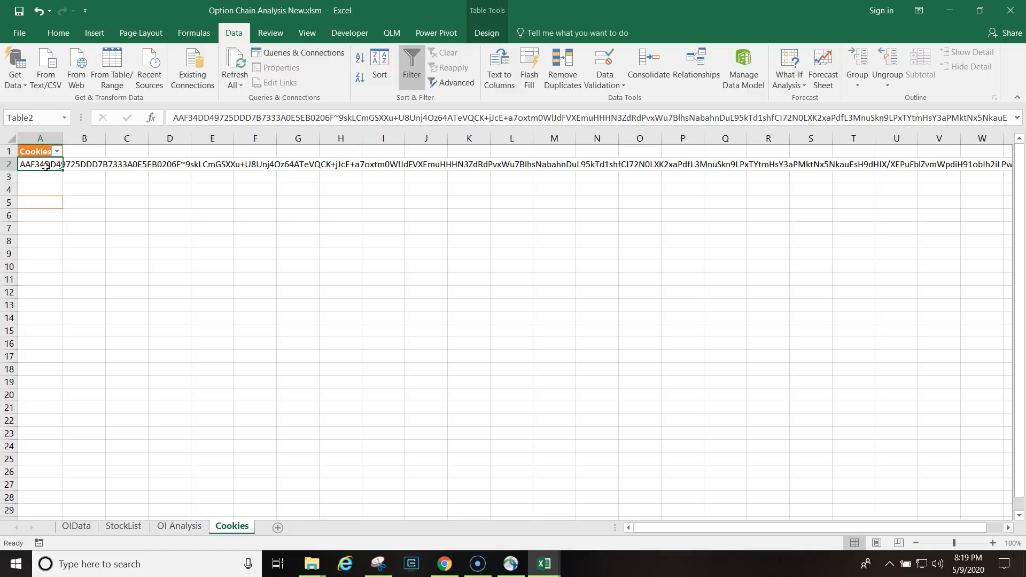
{"action": "left_click", "coordinate": [179, 526]}
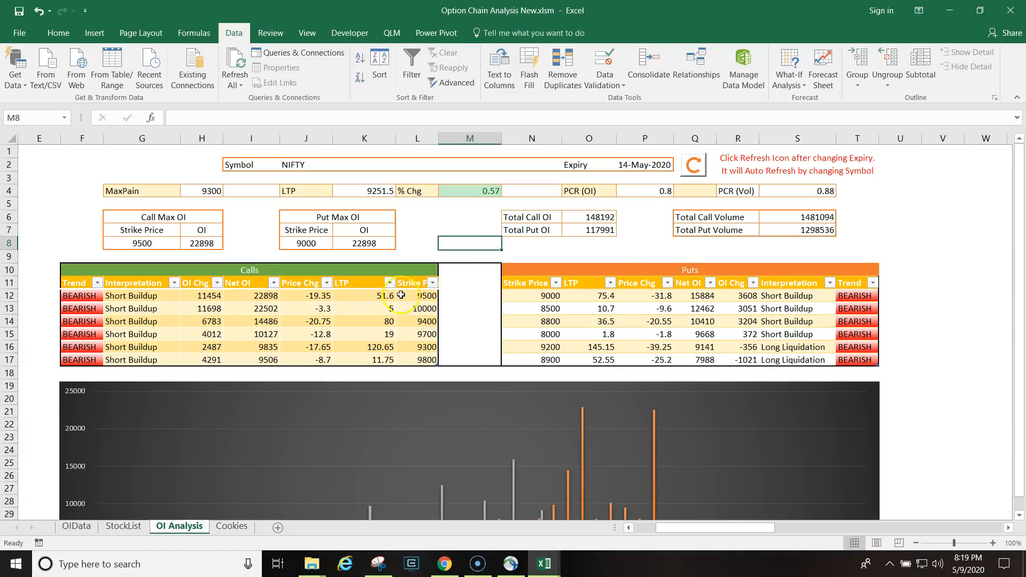
Set the Symbol on the OI Analysis sheet to BANKNIFTY.
{"action": "left_click", "coordinate": [295, 165]}
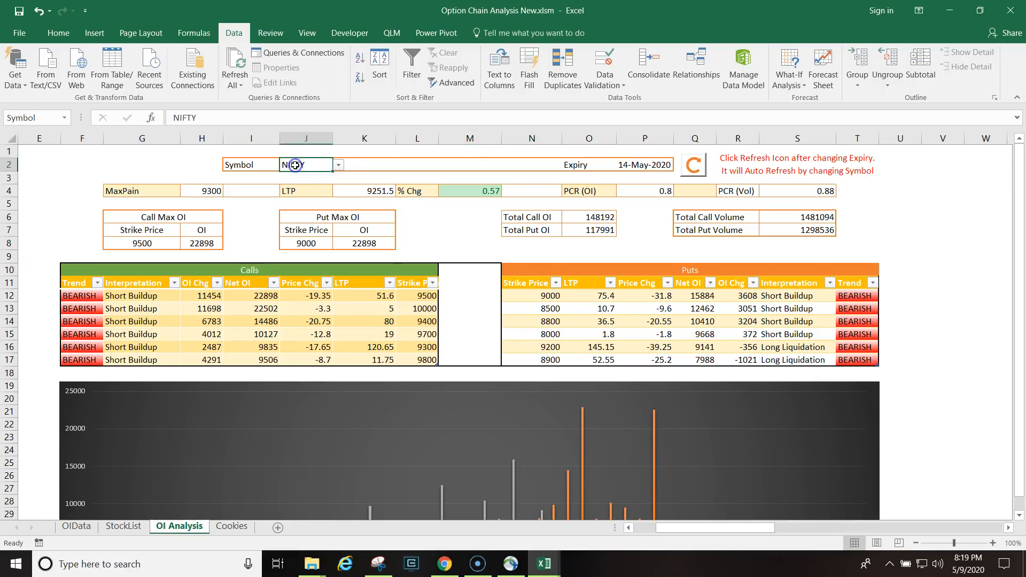
{"action": "left_click", "coordinate": [338, 164]}
{"action": "left_click", "coordinate": [309, 187]}
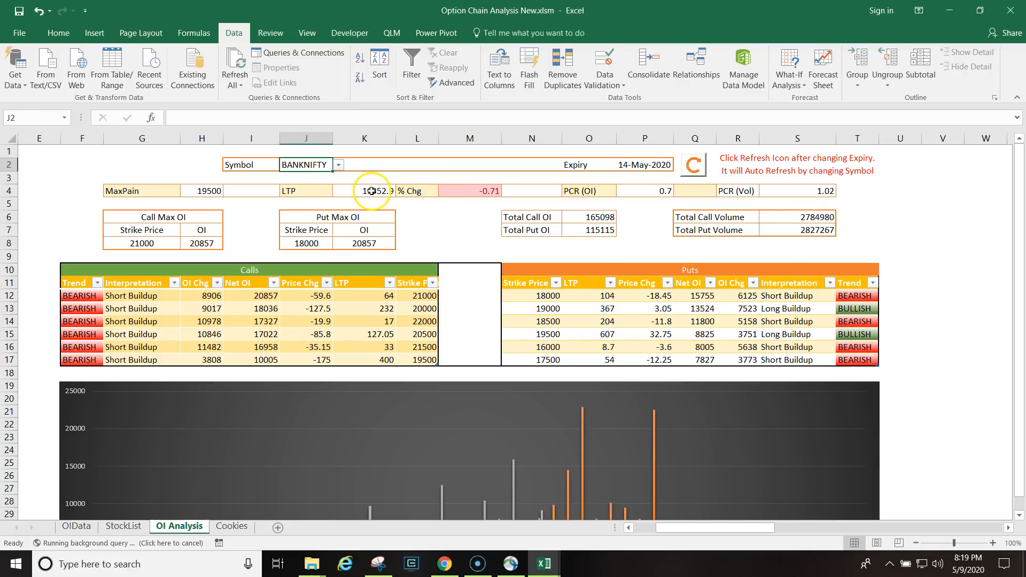
Set the Symbol to COLPAL and check the expiry dates available for it.
{"action": "left_click", "coordinate": [338, 165]}
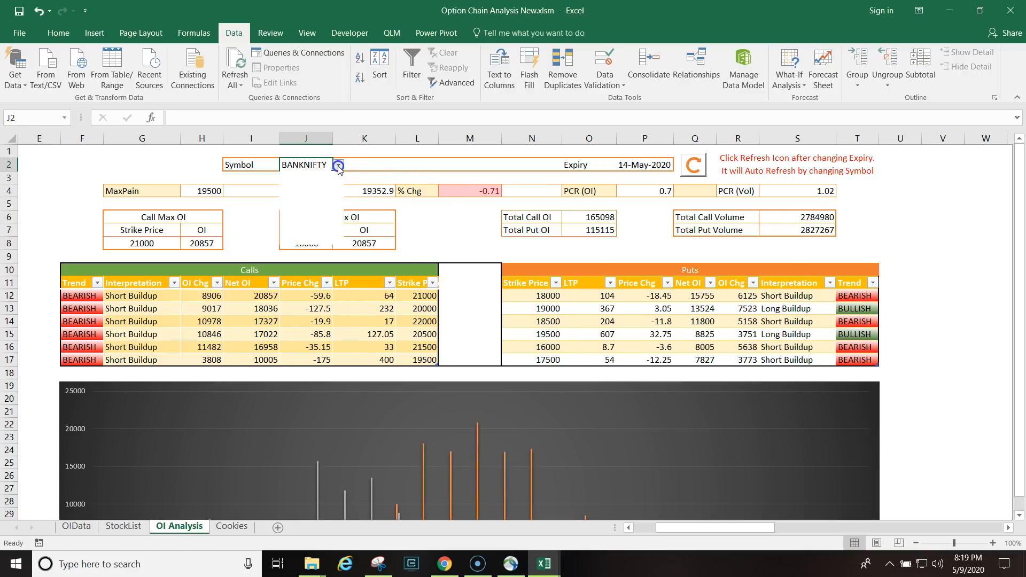
{"action": "left_click", "coordinate": [302, 194]}
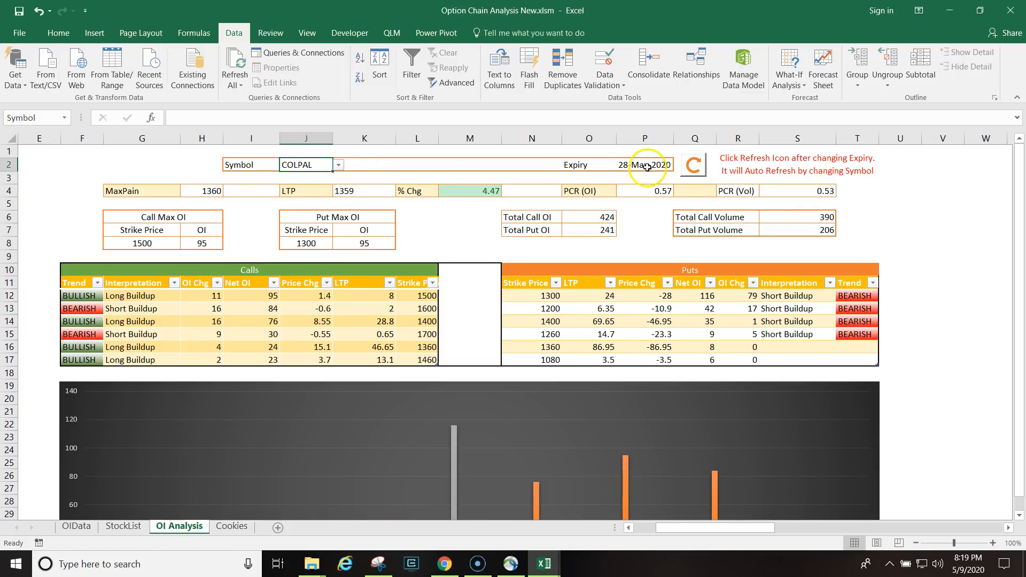
{"action": "left_click", "coordinate": [647, 165]}
{"action": "left_click", "coordinate": [679, 166]}
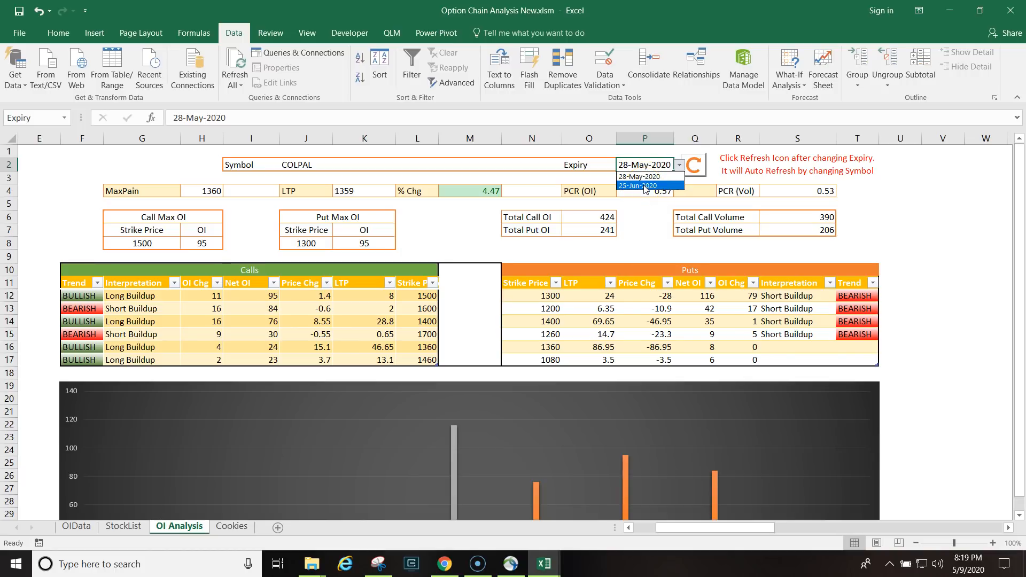
Set the Symbol back to NIFTY without changing the expiry.
{"action": "left_click", "coordinate": [293, 166]}
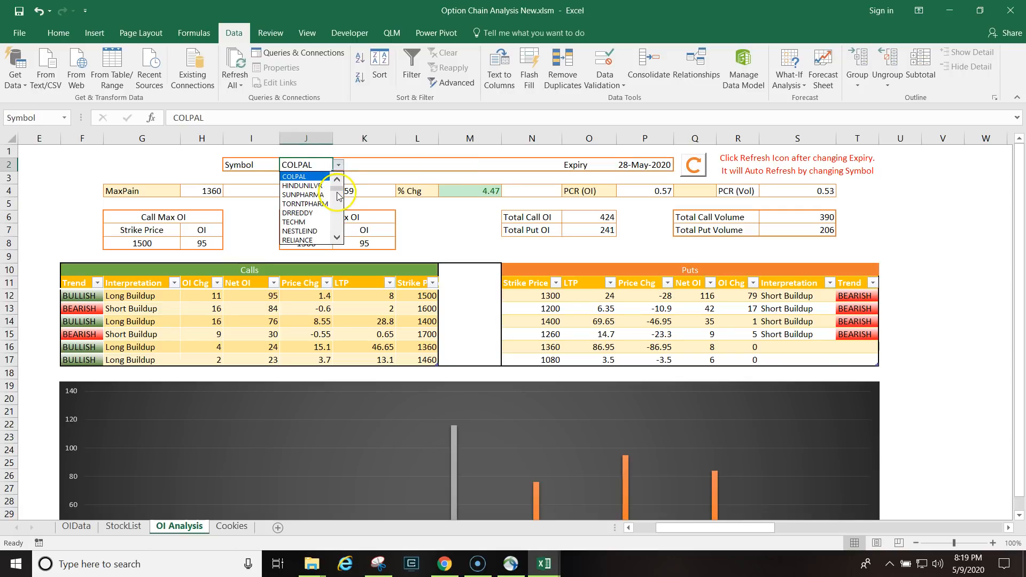
{"action": "left_click_drag", "start_coordinate": [337, 190], "coordinate": [337, 176]}
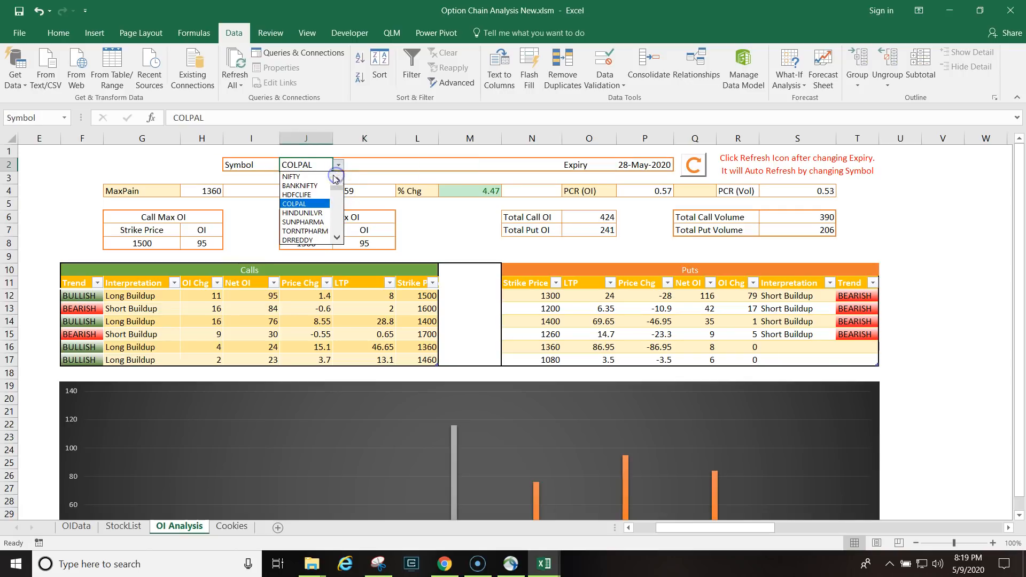
{"action": "left_click", "coordinate": [295, 177]}
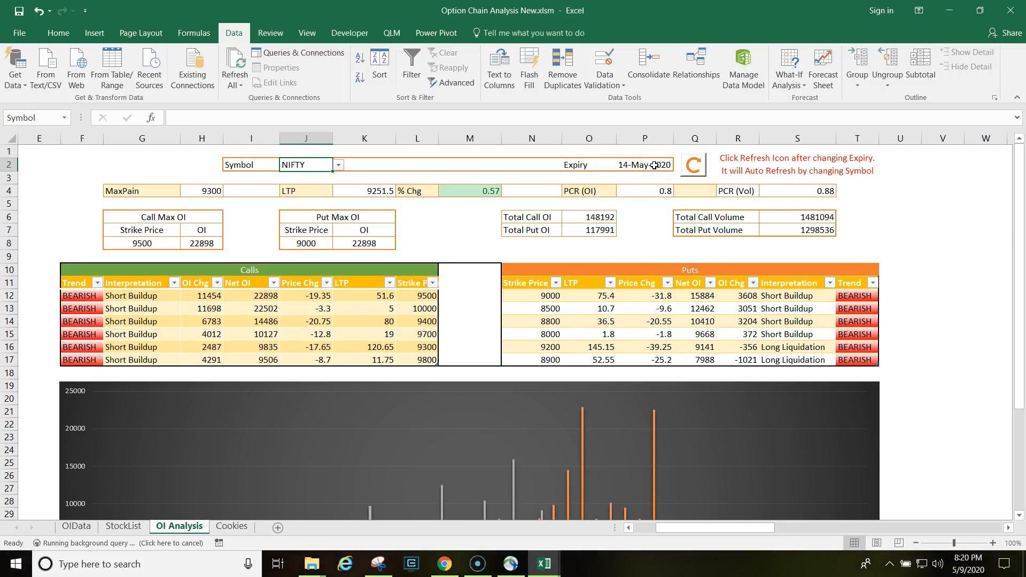
Set the NIFTY Expiry to 04-Jun-2020 and refresh the option chain analysis.
{"action": "left_click", "coordinate": [654, 165]}
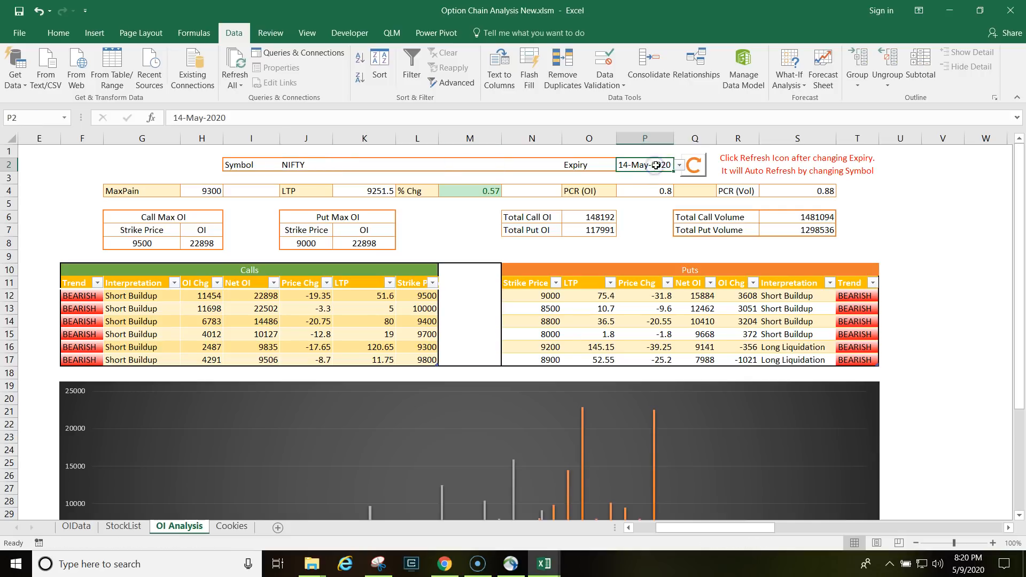
{"action": "left_click", "coordinate": [679, 166]}
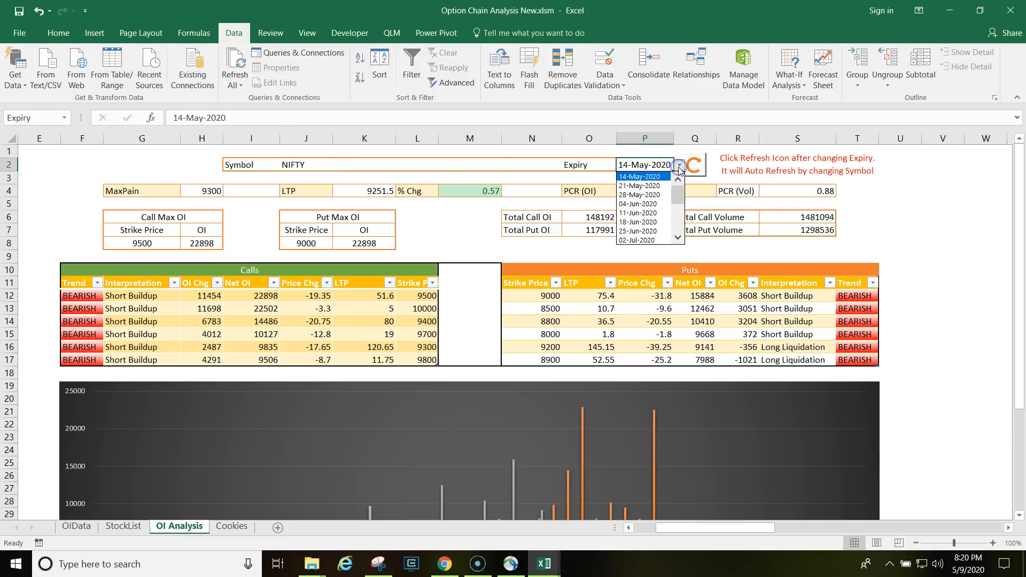
{"action": "left_click", "coordinate": [637, 204]}
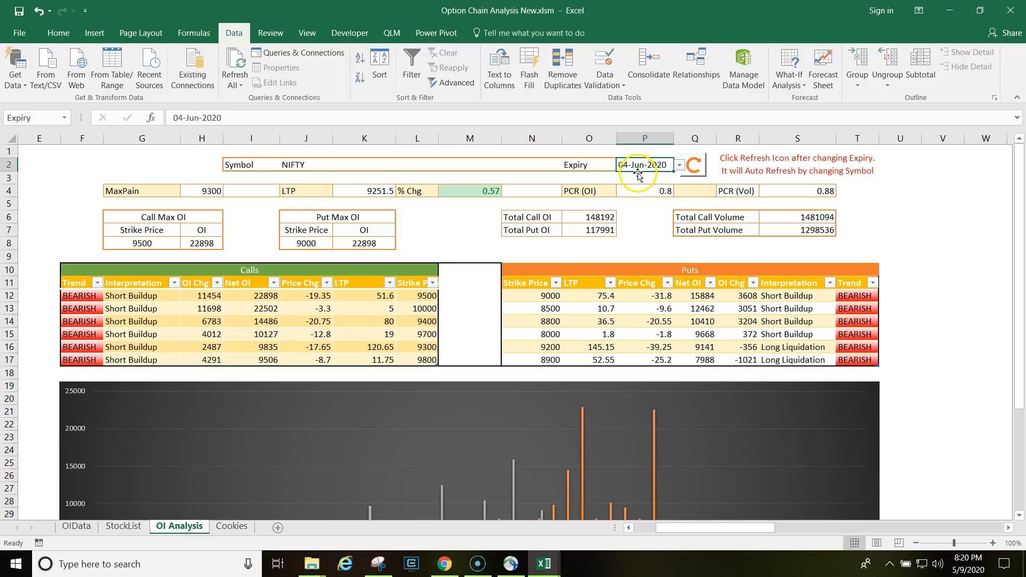
{"action": "left_click", "coordinate": [695, 166]}
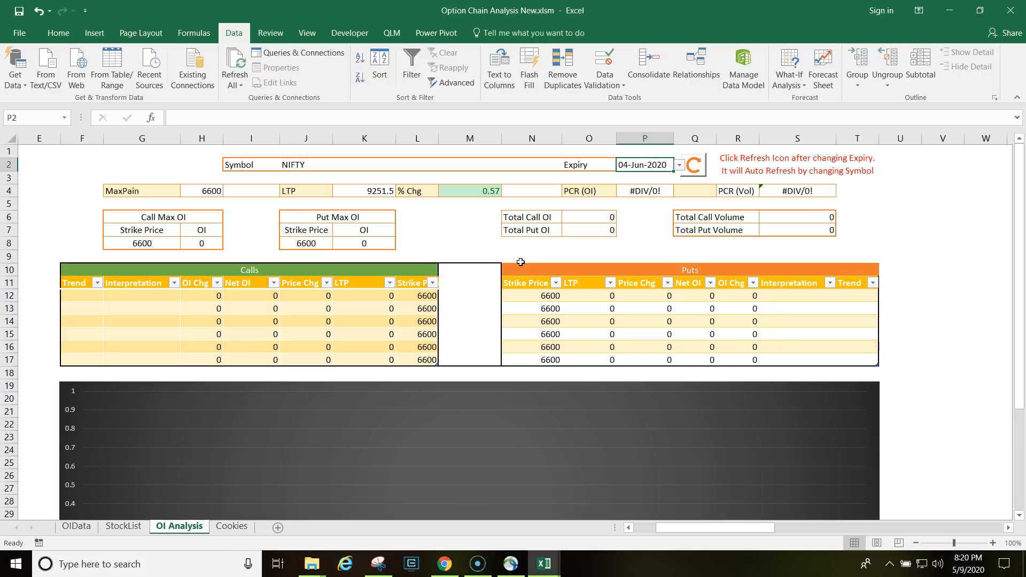
Set the NIFTY Expiry to 14-May-2020 and refresh the option chain analysis.
{"action": "left_click", "coordinate": [679, 166]}
{"action": "left_click", "coordinate": [677, 174]}
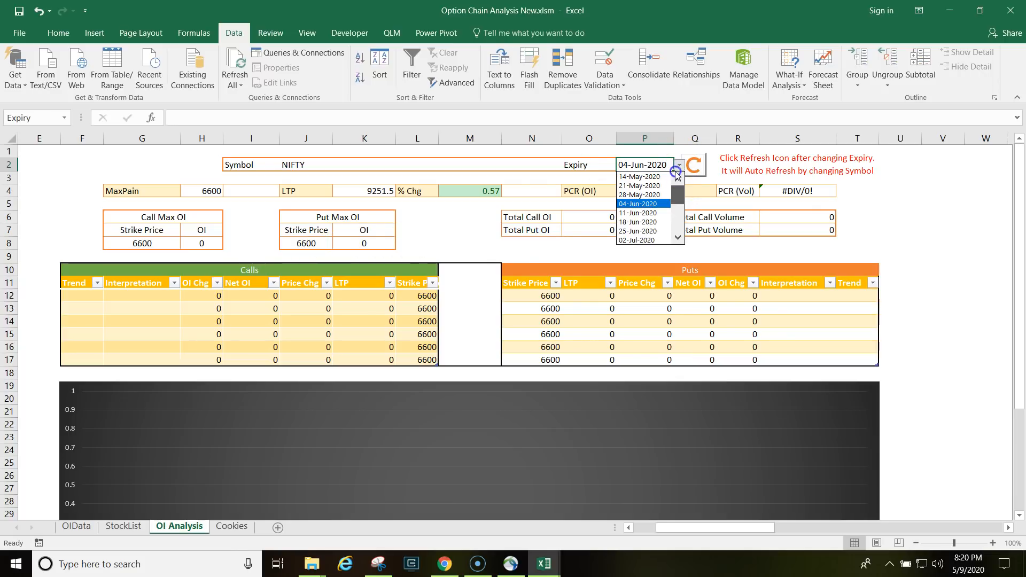
{"action": "left_click", "coordinate": [655, 176]}
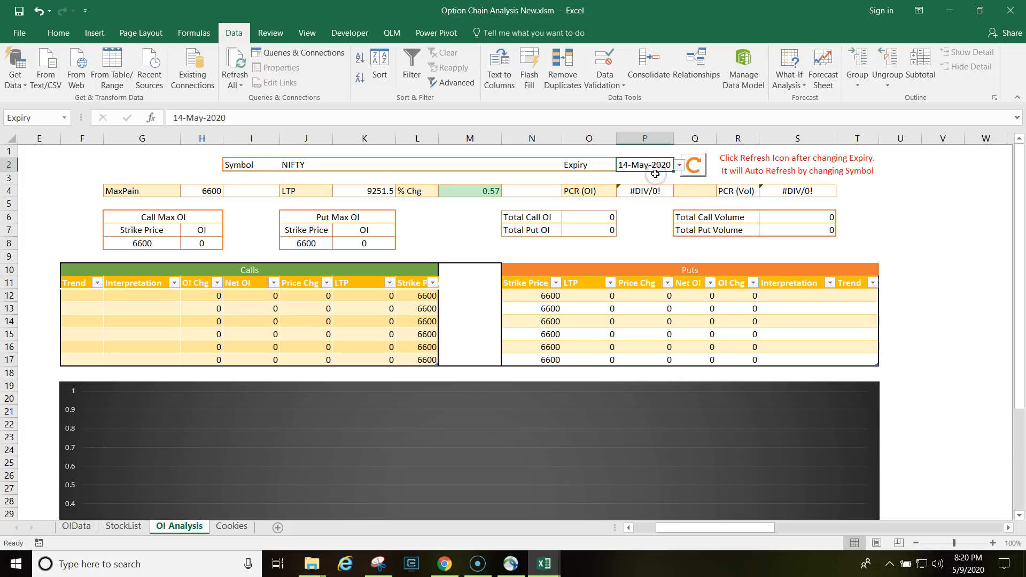
{"action": "left_click", "coordinate": [695, 170]}
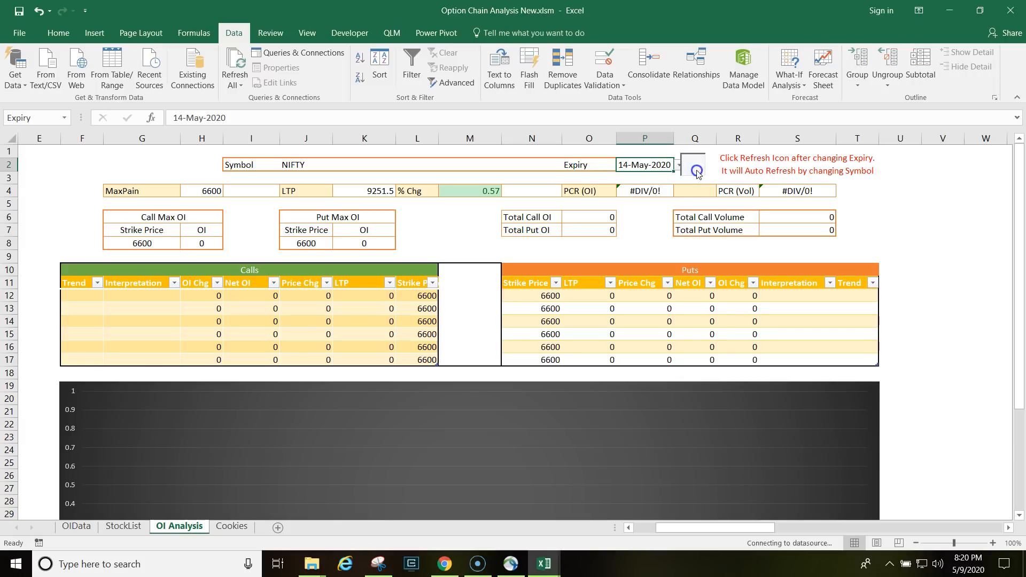
{"action": "left_click", "coordinate": [450, 245]}
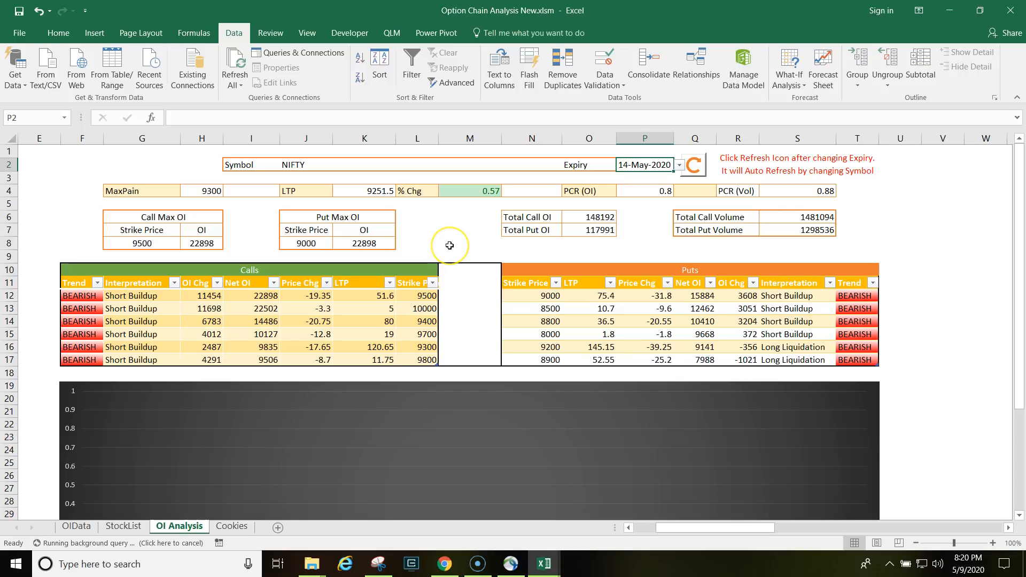
Examine the MaxPain, LTP, PCR and volume figures and the Call and Put Max OI strike price formulas.
{"action": "left_click", "coordinate": [208, 194]}
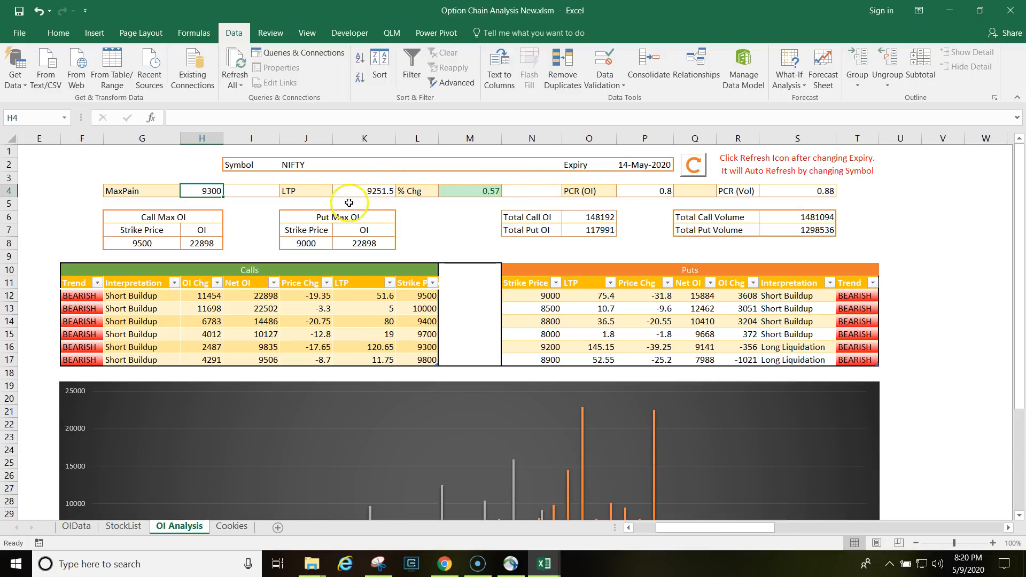
{"action": "left_click", "coordinate": [583, 192]}
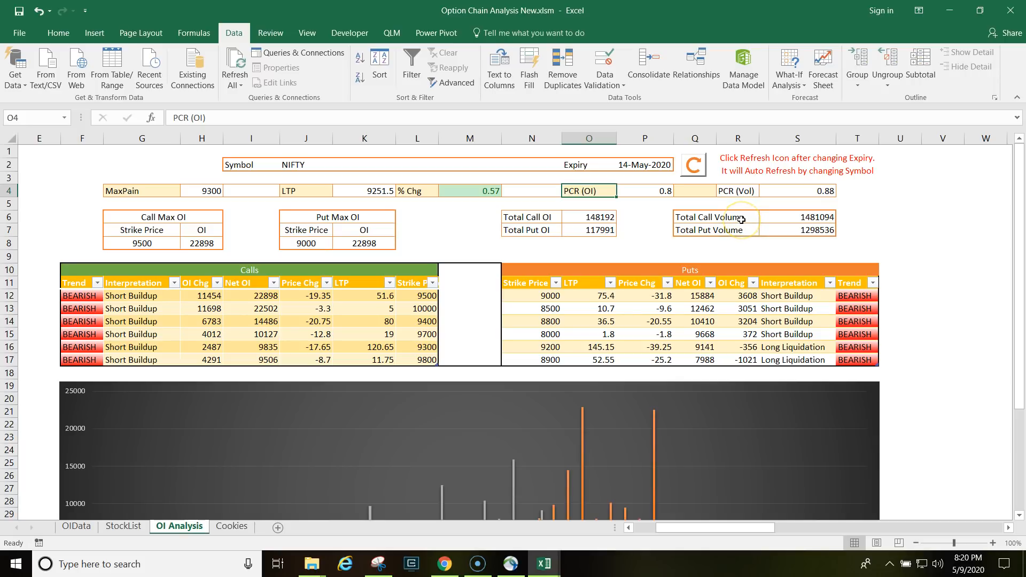
{"action": "left_click", "coordinate": [134, 242]}
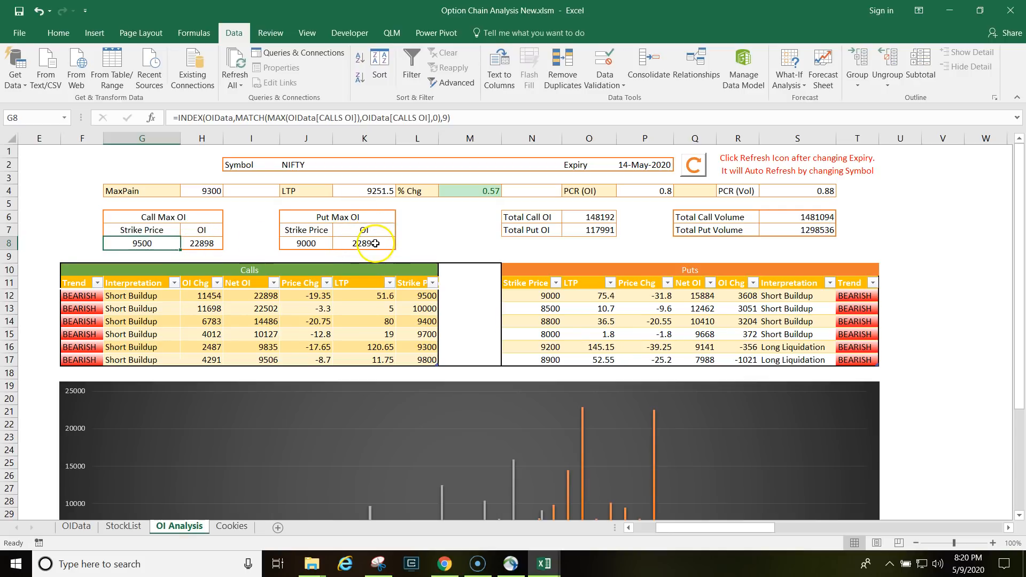
{"action": "left_click", "coordinate": [320, 243]}
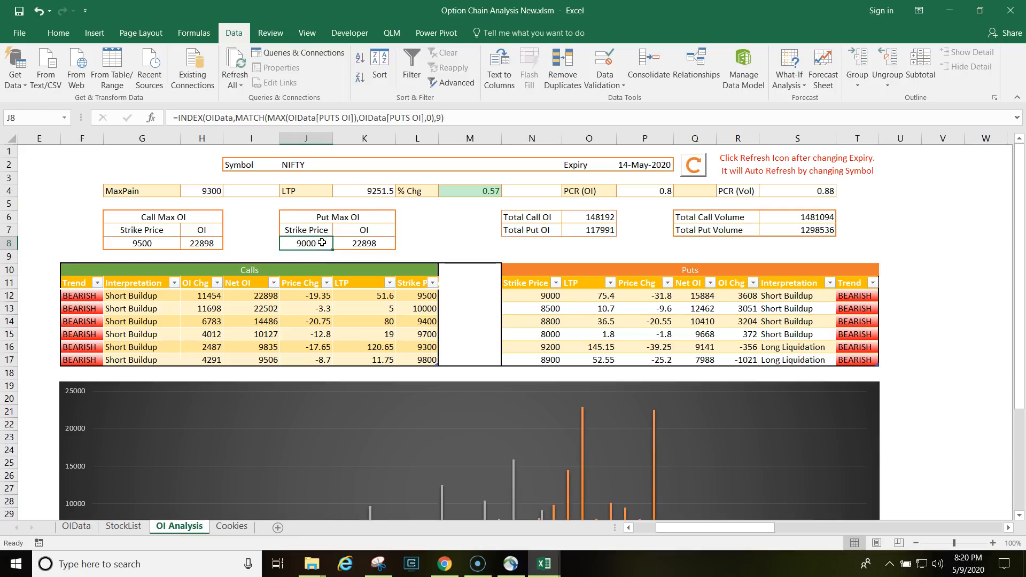
Examine the open interest and Max Pain charts below the Calls and Puts tables, and return to the Put Max OI summary.
{"action": "left_click", "coordinate": [458, 230]}
{"action": "scroll", "coordinate": [458, 230], "scroll_direction": "down", "scroll_amount": 11}
{"action": "scroll", "coordinate": [458, 230], "scroll_direction": "down", "scroll_amount": 10}
{"action": "scroll", "coordinate": [458, 230], "scroll_direction": "up", "scroll_amount": 20}
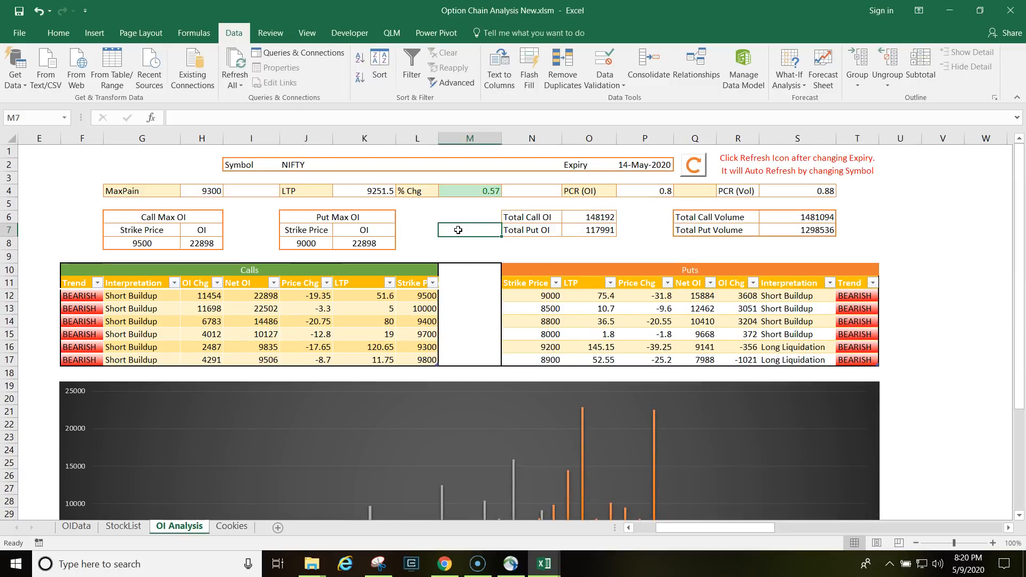
{"action": "left_click_drag", "start_coordinate": [1017, 336], "coordinate": [1017, 436]}
{"action": "left_click", "coordinate": [956, 498]}
{"action": "key", "text": "Down"}
{"action": "key", "text": "Down"}
{"action": "key", "text": "Down"}
{"action": "key", "text": "Down"}
{"action": "key", "text": "Down"}
{"action": "key", "text": "Down"}
{"action": "key", "text": "Down"}
{"action": "key", "text": "Down"}
{"action": "key", "text": "Down"}
{"action": "key", "text": "Down"}
{"action": "key", "text": "Down"}
{"action": "key", "text": "Down"}
{"action": "key", "text": "Down"}
{"action": "key", "text": "Down"}
{"action": "key", "text": "Down"}
{"action": "key", "text": "Down"}
{"action": "key", "text": "Down"}
{"action": "key", "text": "Down"}
{"action": "key", "text": "Down"}
{"action": "key", "text": "Down"}
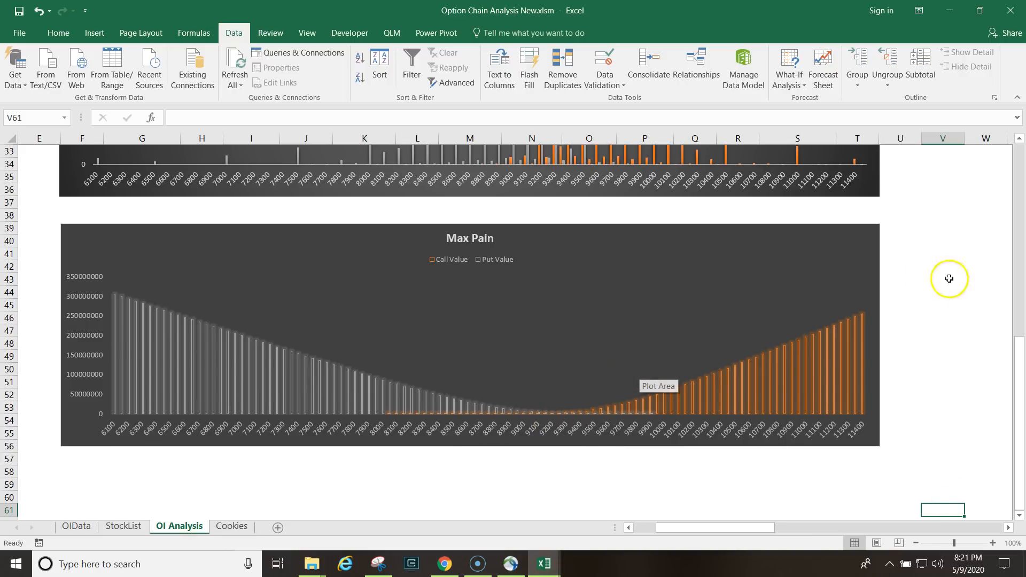
{"action": "left_click_drag", "start_coordinate": [1023, 375], "coordinate": [1004, 184]}
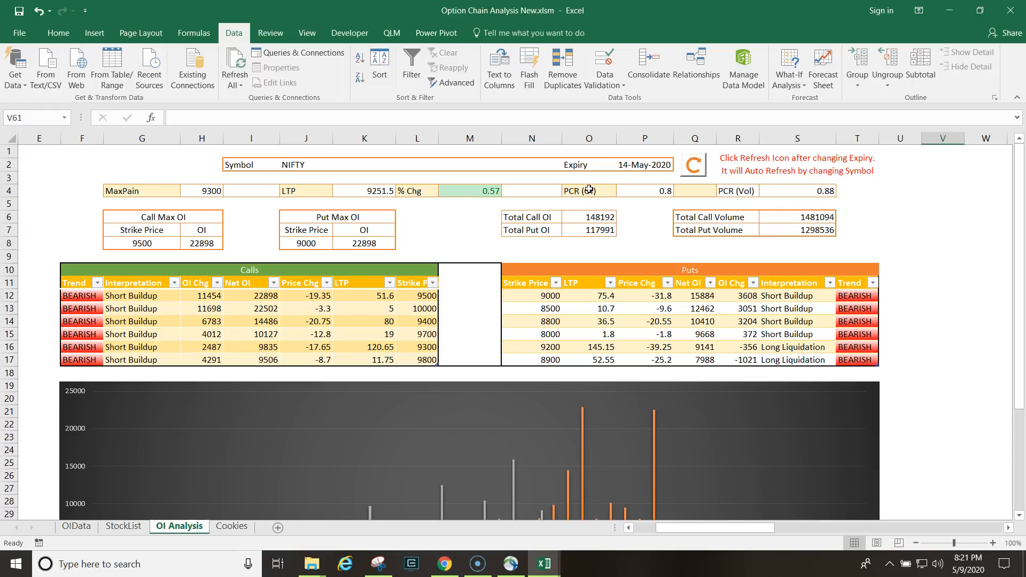
{"action": "left_click", "coordinate": [374, 212]}
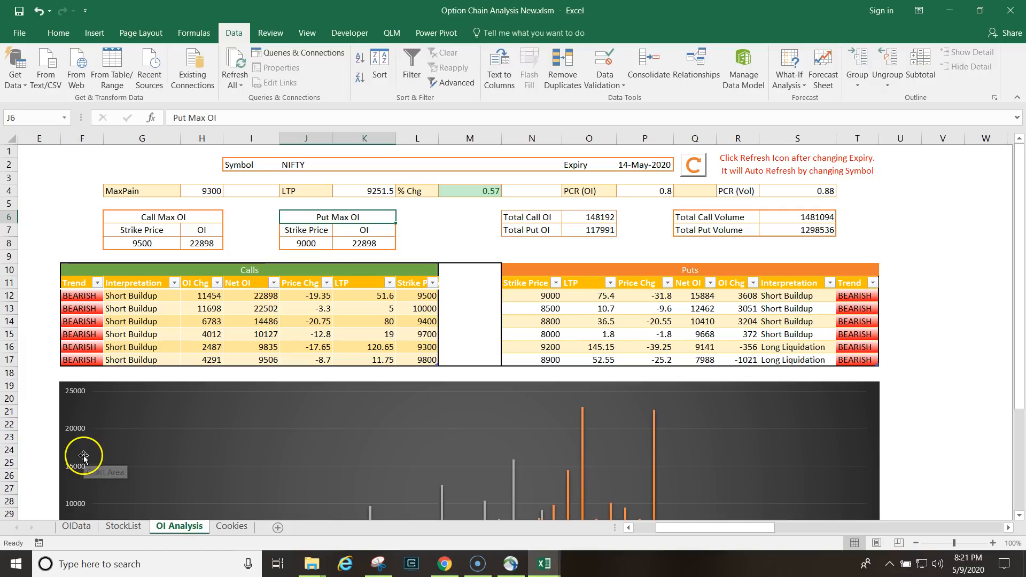